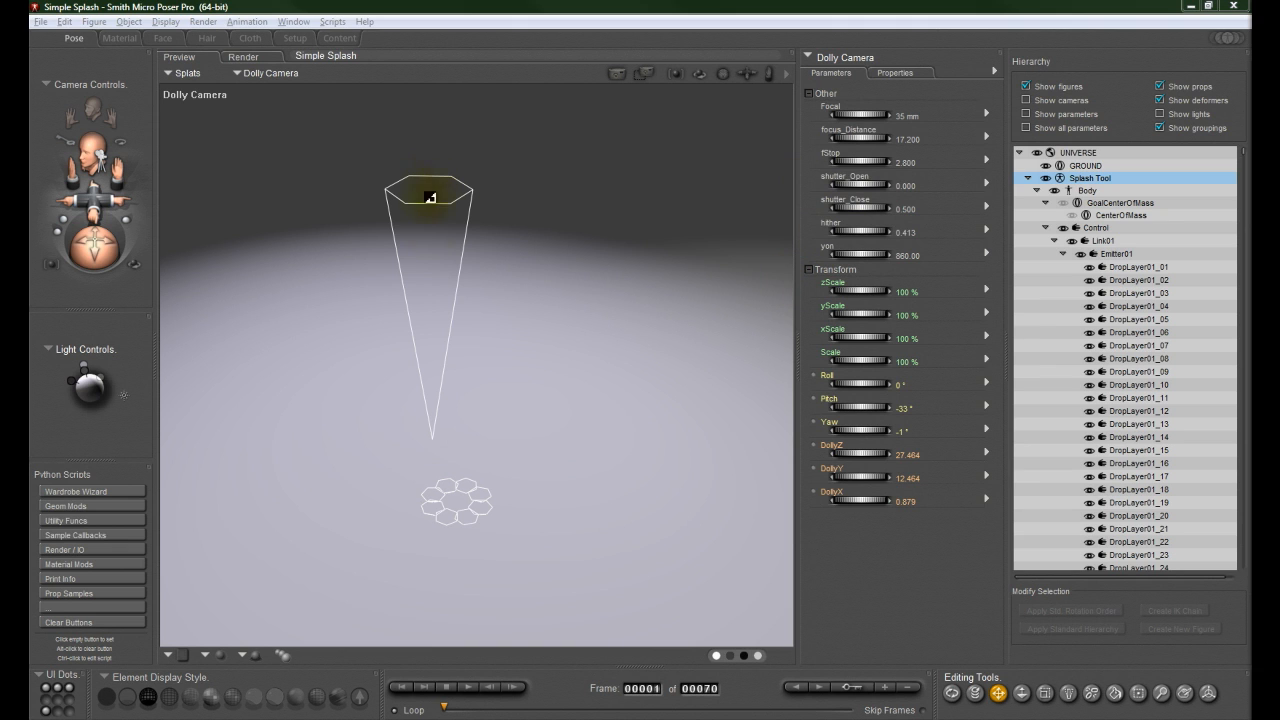
Step: Select the splash tool's control handle to show its parameters, and offset the rear emitter Emitter06 along X by about -0.077
{"action": "left_click", "coordinate": [429, 229]}
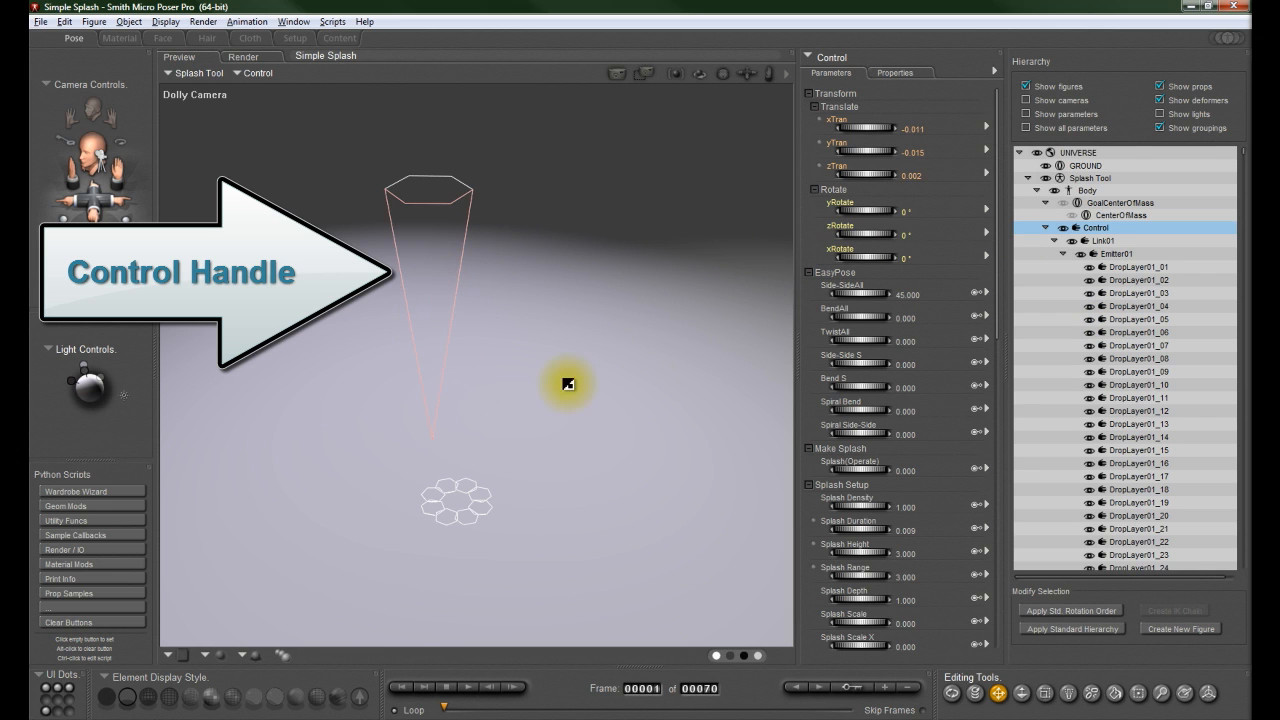
{"action": "left_click_drag", "start_coordinate": [996, 201], "coordinate": [1012, 145]}
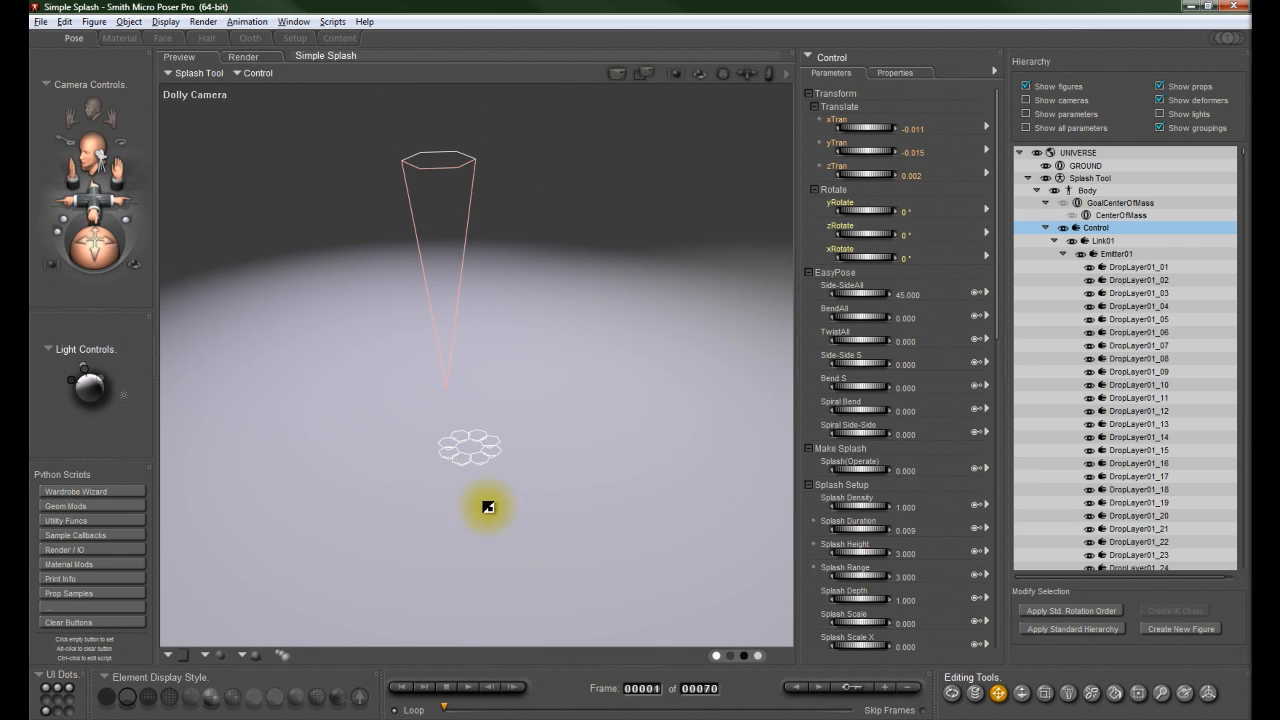
{"action": "left_click", "coordinate": [480, 433]}
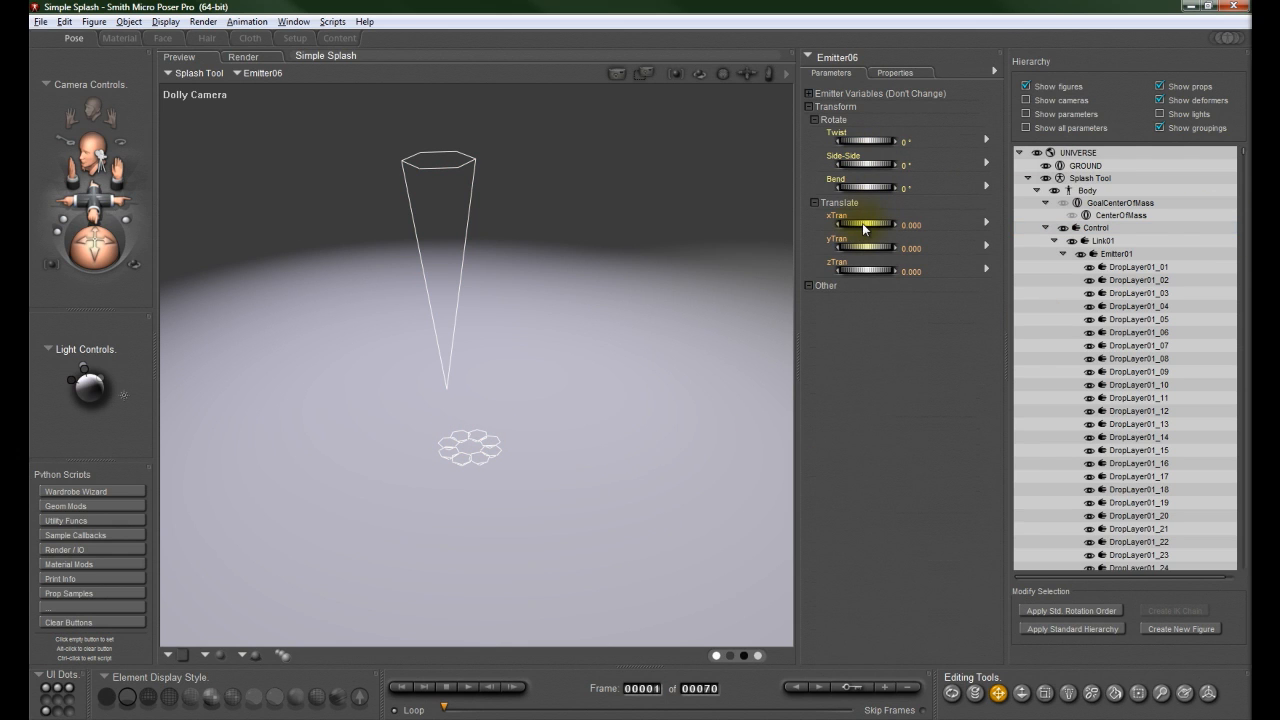
{"action": "left_click_drag", "start_coordinate": [863, 222], "coordinate": [836, 231]}
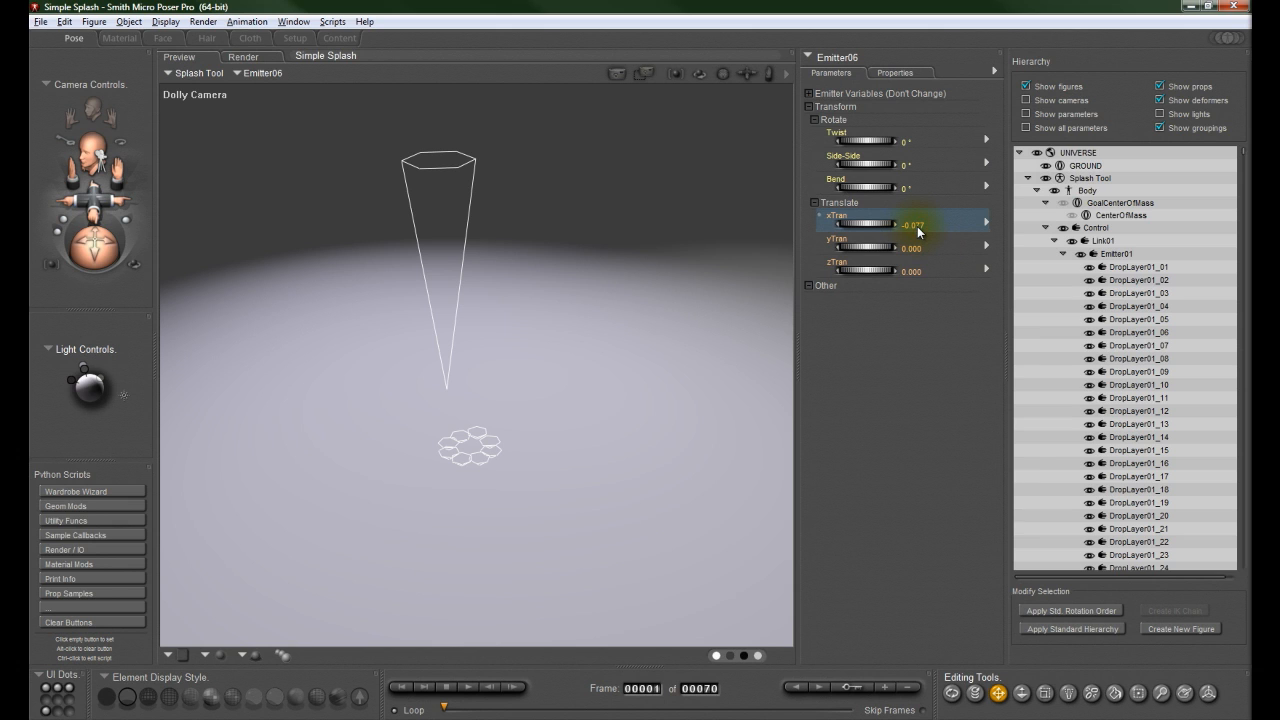
Step: Select the control handle and lower its Side-SideAll value to 4.680 to uncurl the emitter ring into an arc
{"action": "left_click", "coordinate": [480, 200]}
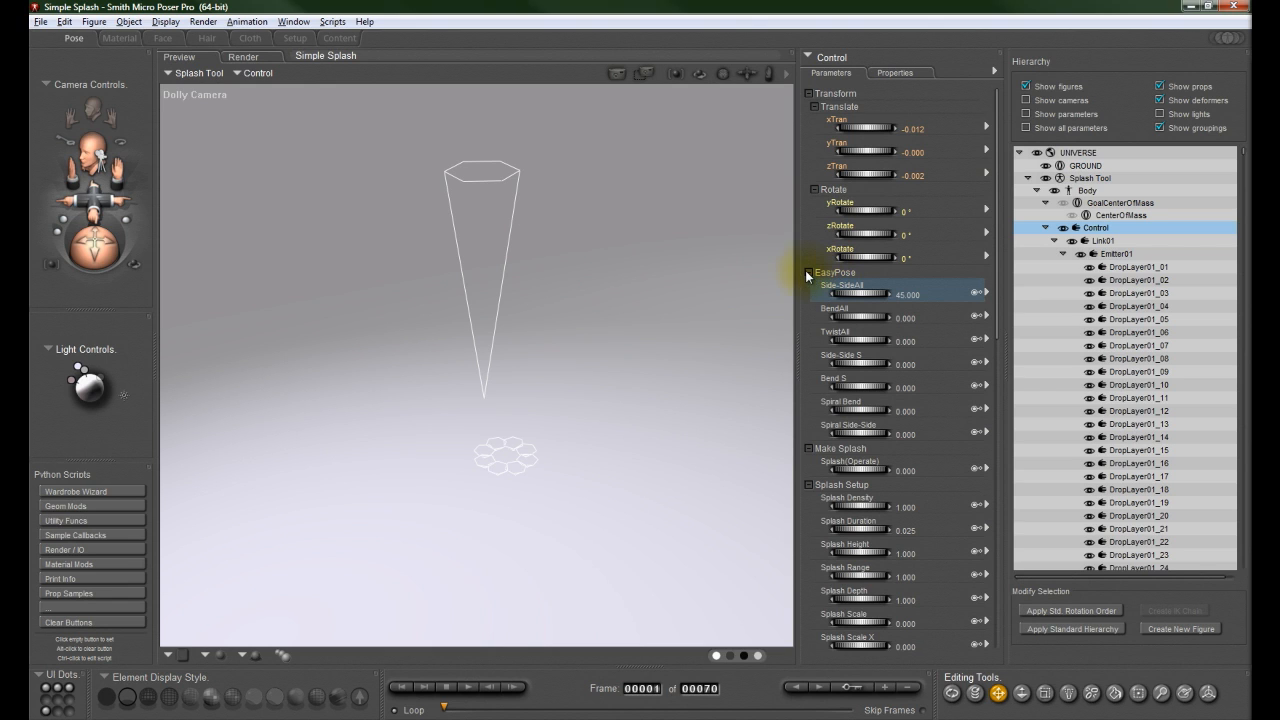
{"action": "left_click", "coordinate": [835, 274]}
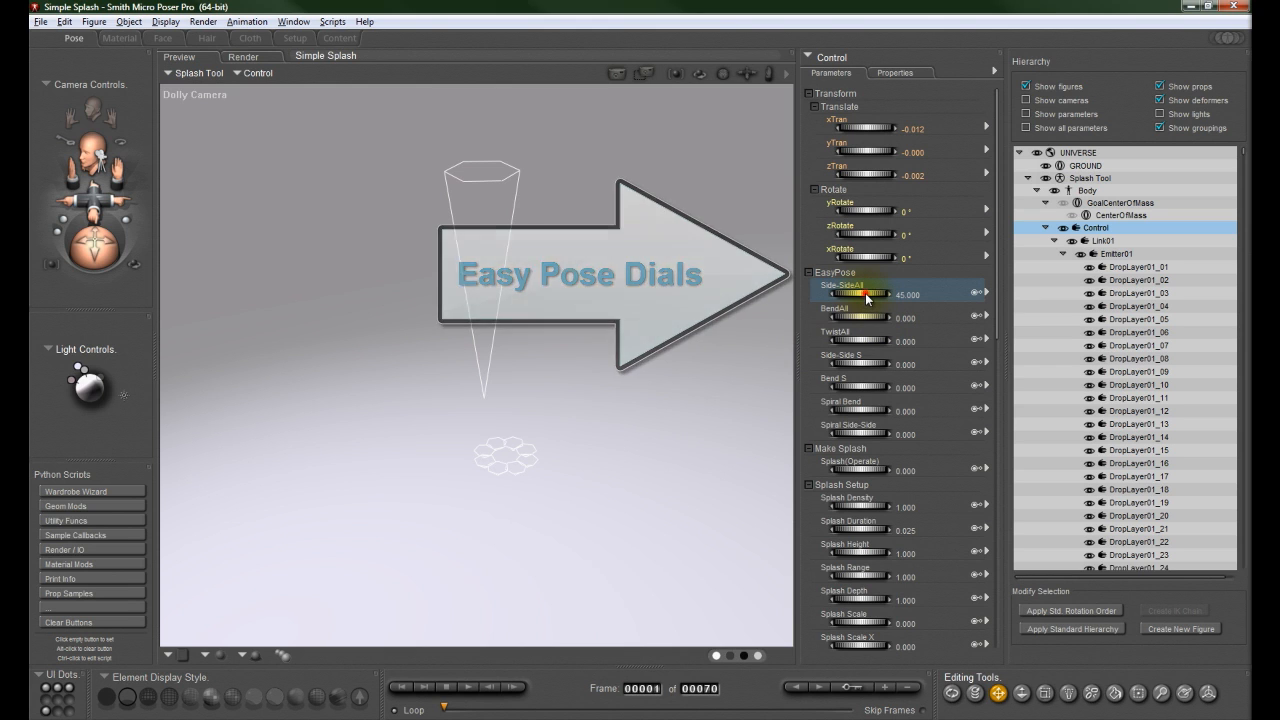
{"action": "left_click_drag", "start_coordinate": [866, 300], "coordinate": [1279, 346]}
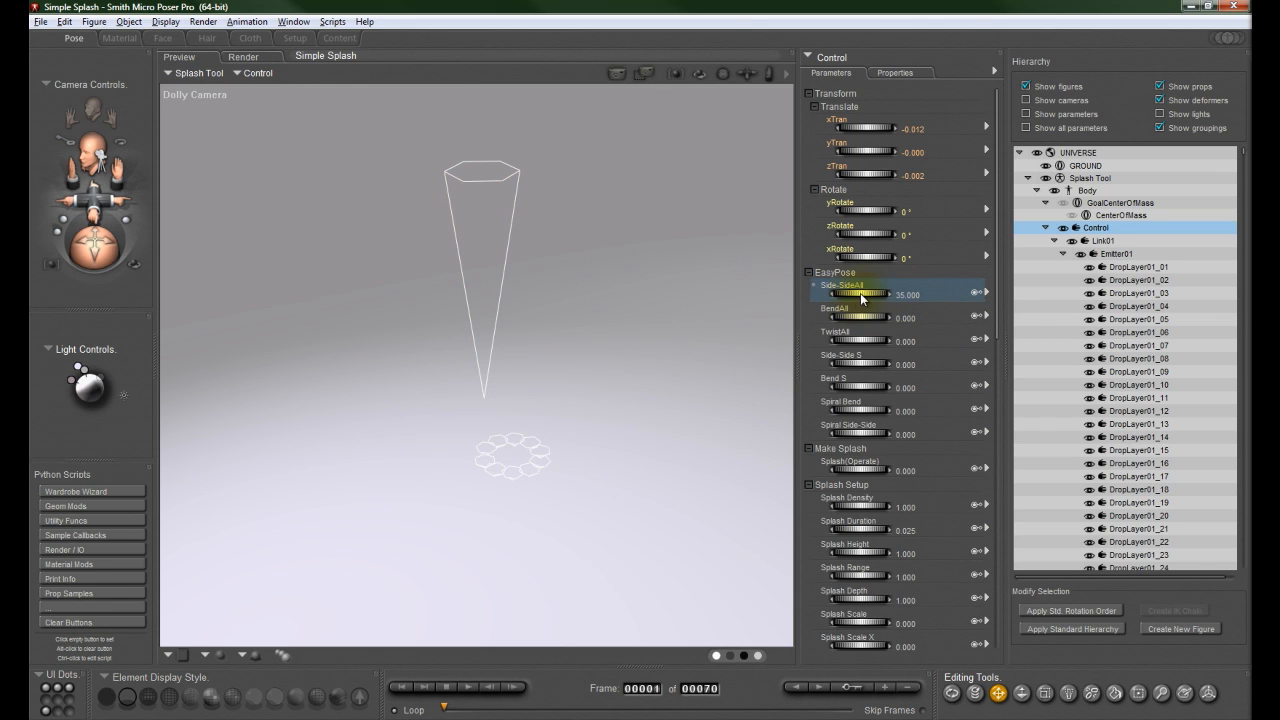
{"action": "left_click_drag", "start_coordinate": [855, 298], "coordinate": [833, 352]}
{"action": "left_click_drag", "start_coordinate": [858, 297], "coordinate": [888, 298]}
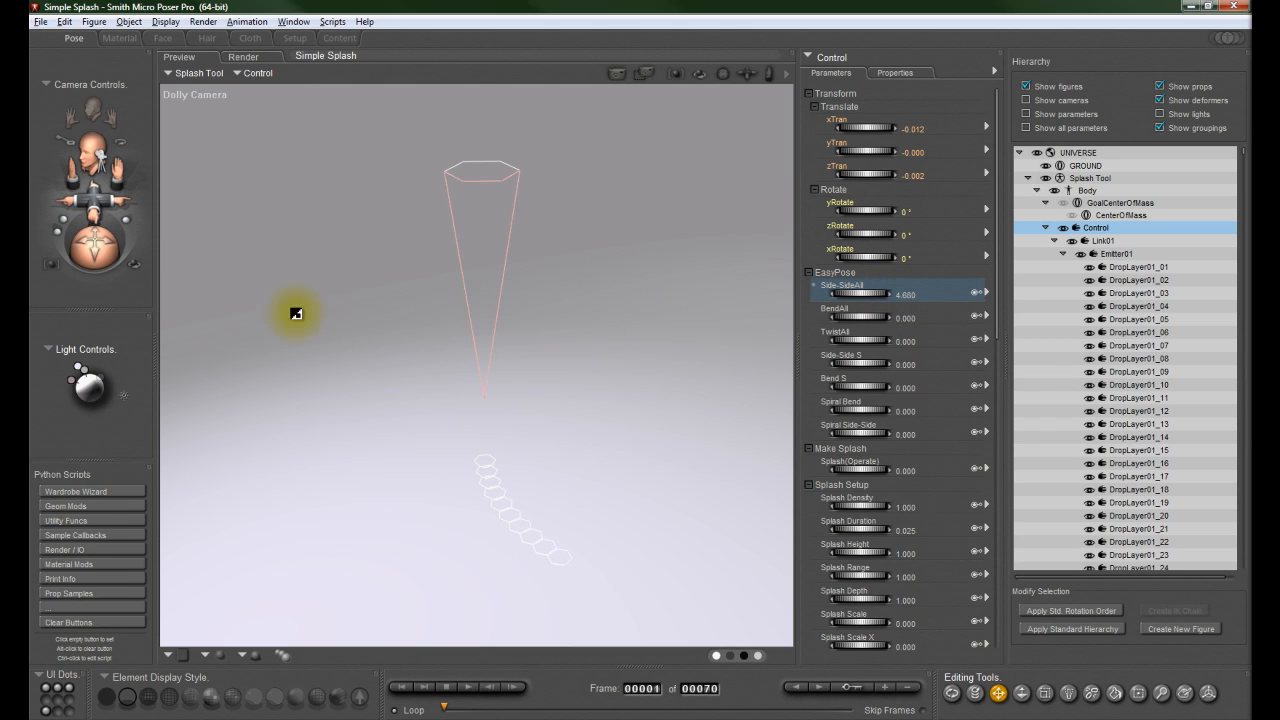
Step: Bend the emitter chain by setting Side-SideAll to 3.720 and BendAll to about 3.480
{"action": "left_click_drag", "start_coordinate": [95, 207], "coordinate": [43, 176]}
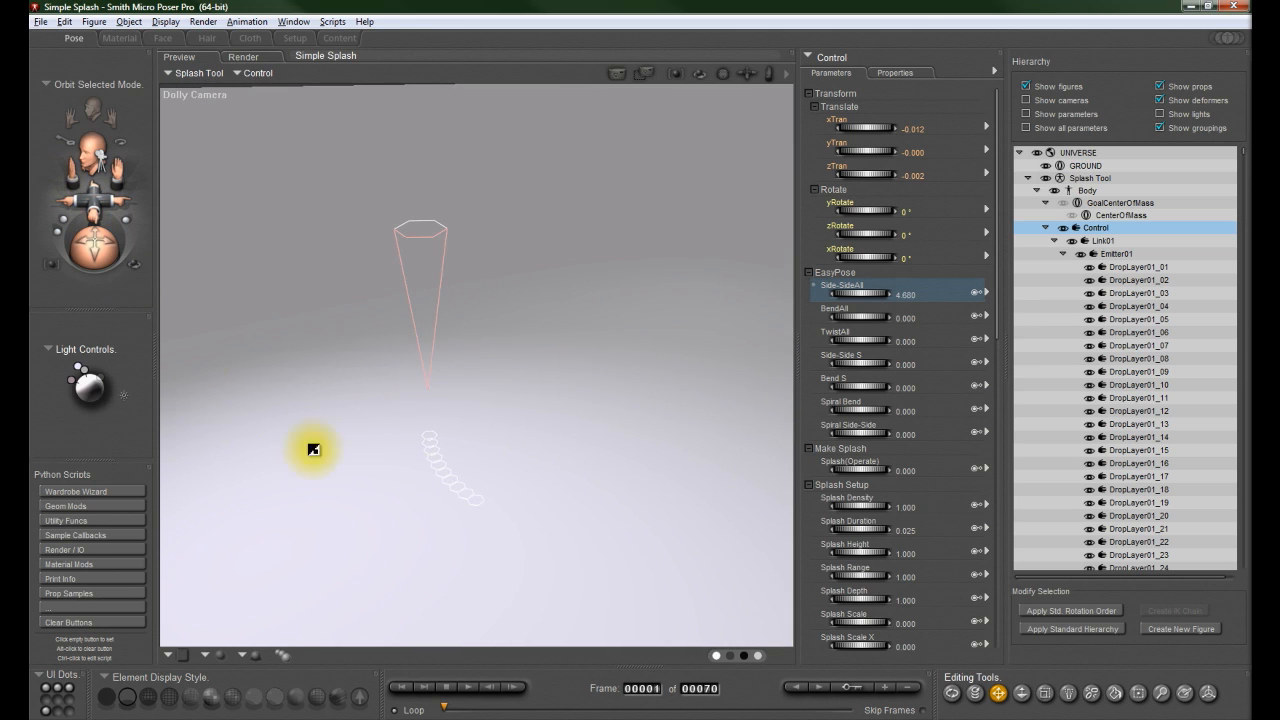
{"action": "left_click", "coordinate": [479, 506]}
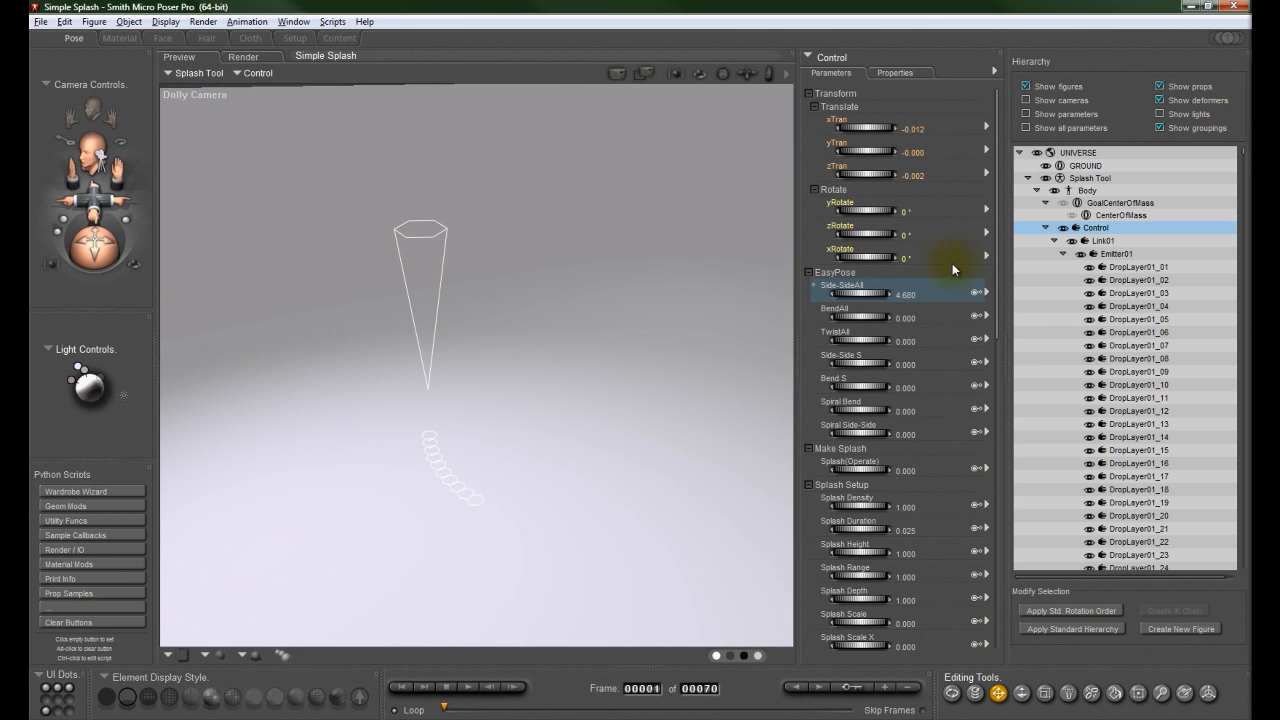
{"action": "left_click_drag", "start_coordinate": [875, 297], "coordinate": [932, 323]}
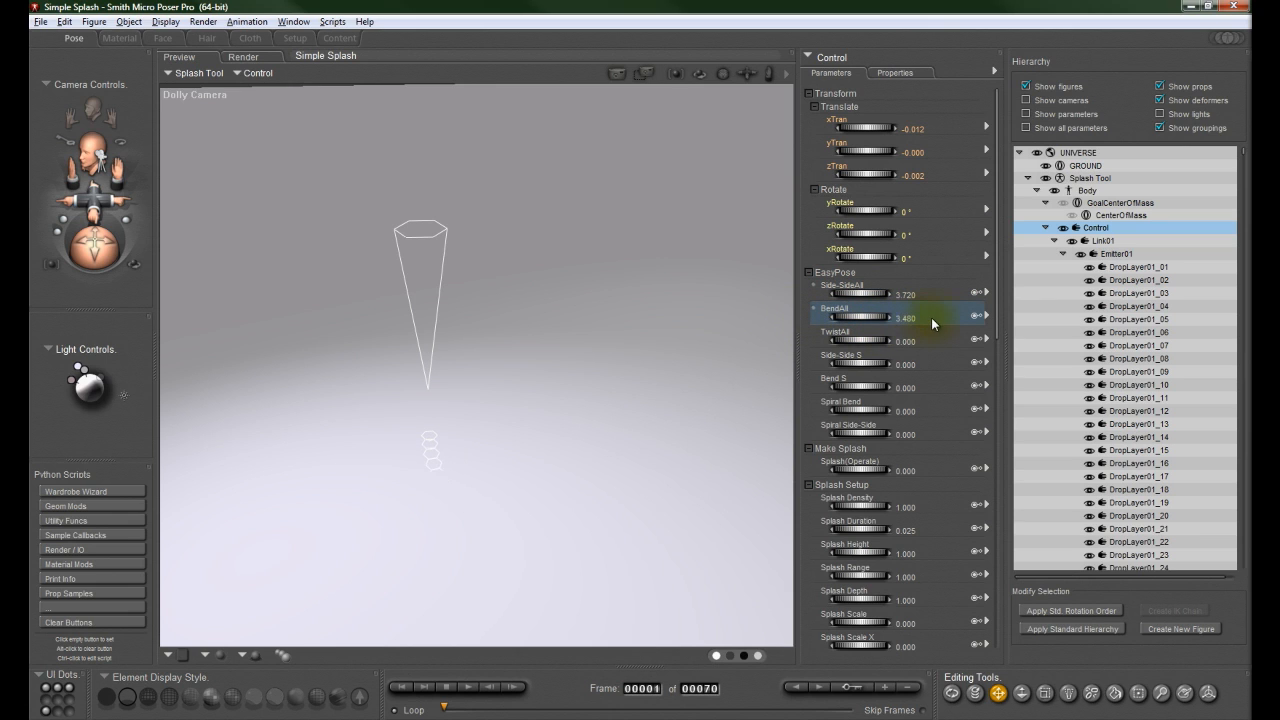
Step: Reset BendAll and Side-SideAll to 0, and raise Side-SideAll to 33.440 to curl the emitters into a ring
{"action": "left_click", "coordinate": [906, 319]}
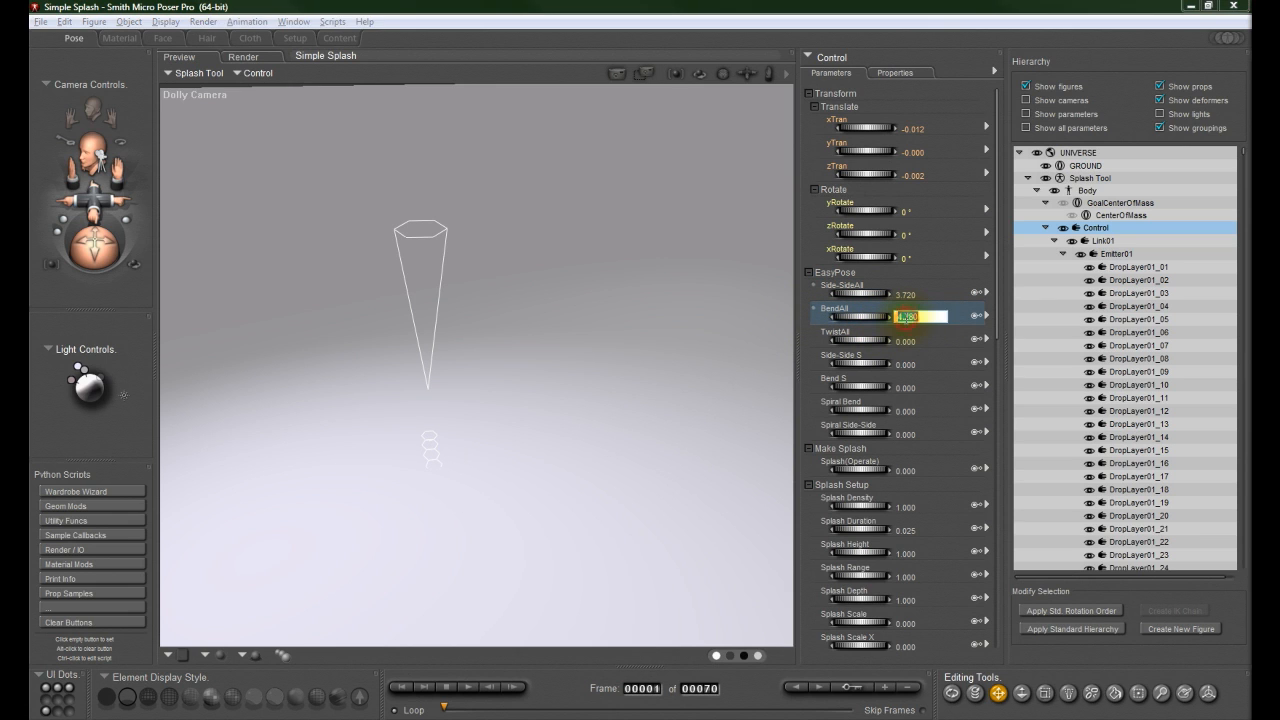
{"action": "type", "text": "0"}
{"action": "key", "text": "Return"}
{"action": "left_click", "coordinate": [906, 295]}
{"action": "type", "text": "0"}
{"action": "key", "text": "Return"}
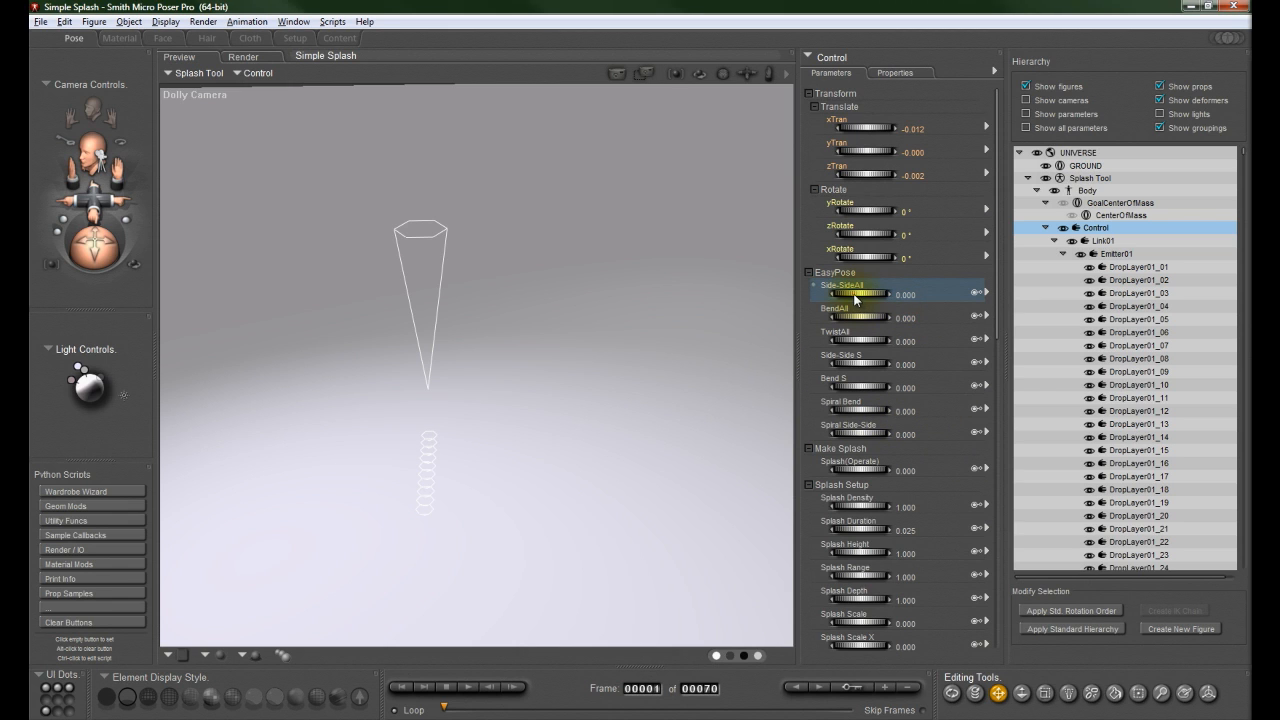
{"action": "left_click_drag", "start_coordinate": [855, 297], "coordinate": [1279, 348]}
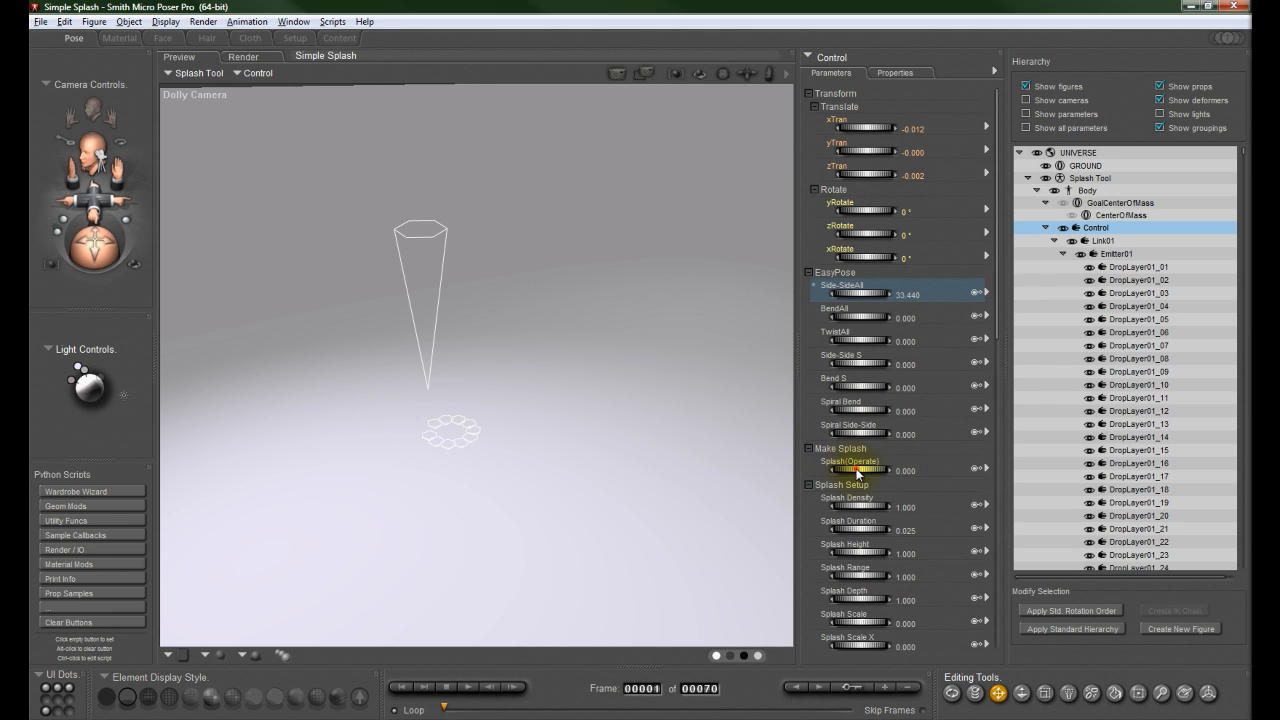
Step: Sweep Splash(Operate) up to 1.856 to preview the full splash, and reset it to 0
{"action": "left_click_drag", "start_coordinate": [857, 474], "coordinate": [1206, 486]}
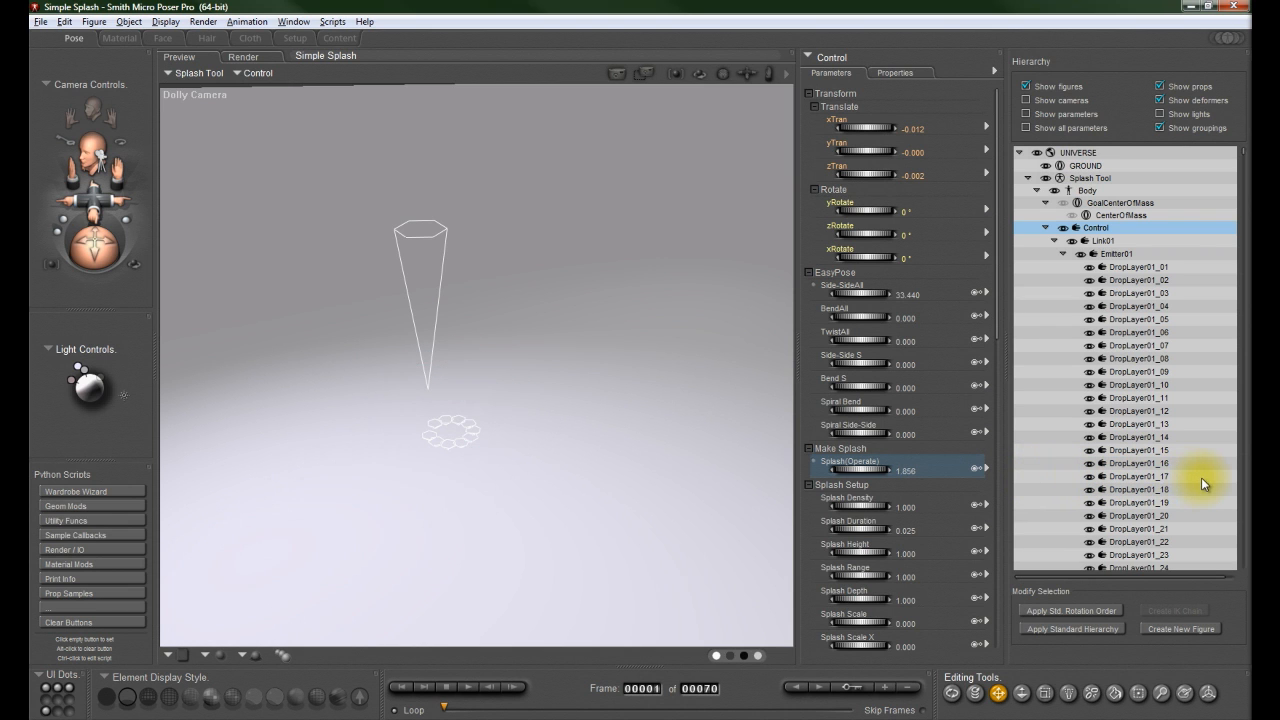
{"action": "left_click", "coordinate": [906, 475]}
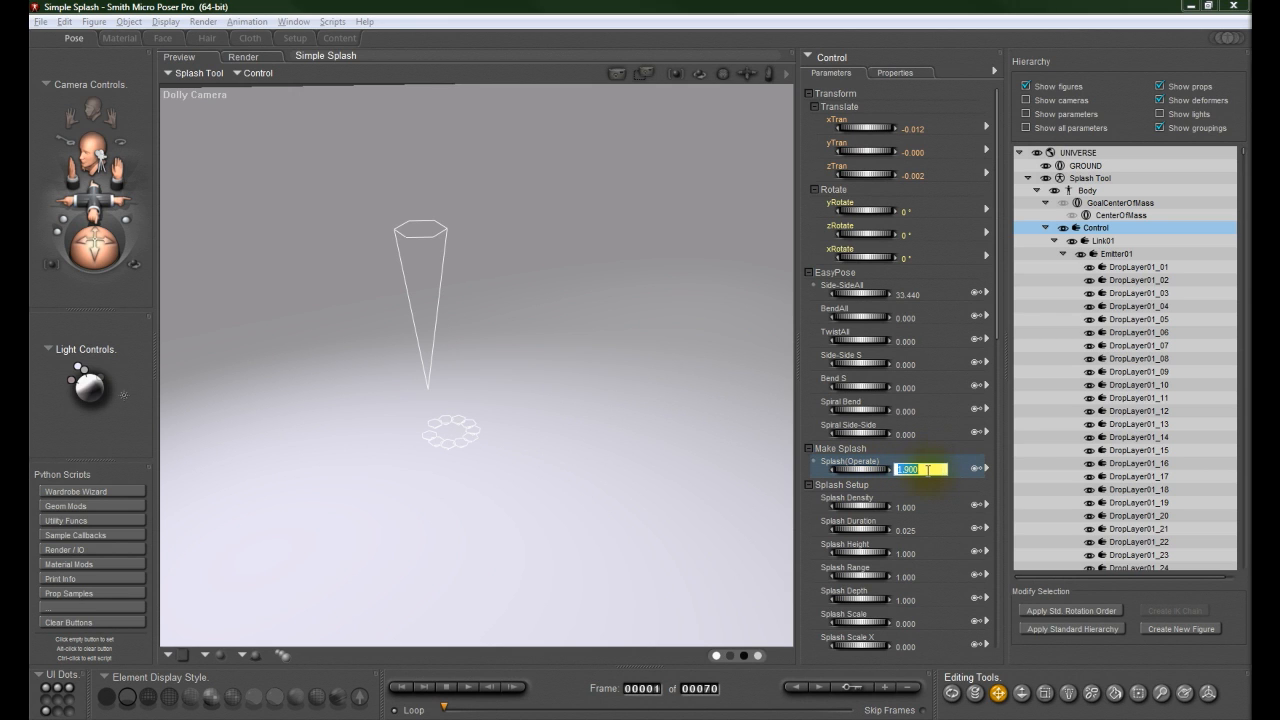
{"action": "key", "text": "Return"}
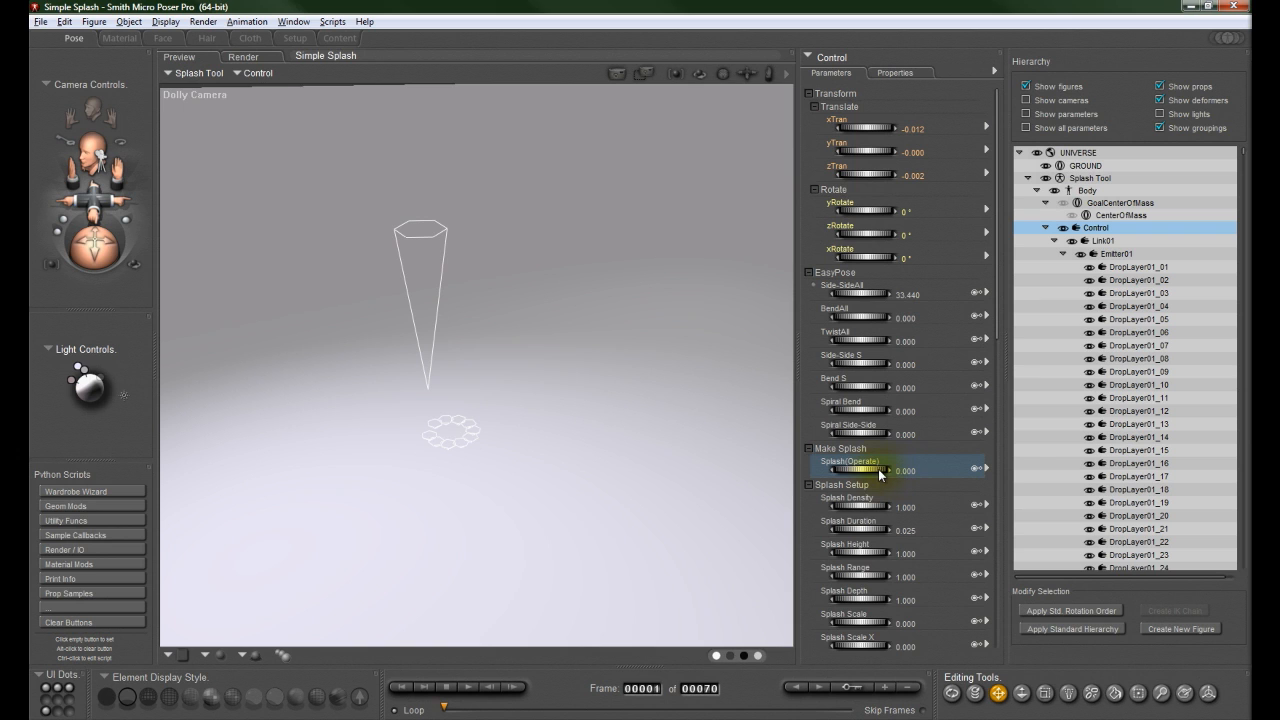
Step: Scrub Splash(Operate) gradually up to about 0.9 to preview the splash's development, and return it to 0
{"action": "left_click_drag", "start_coordinate": [889, 474], "coordinate": [978, 479]}
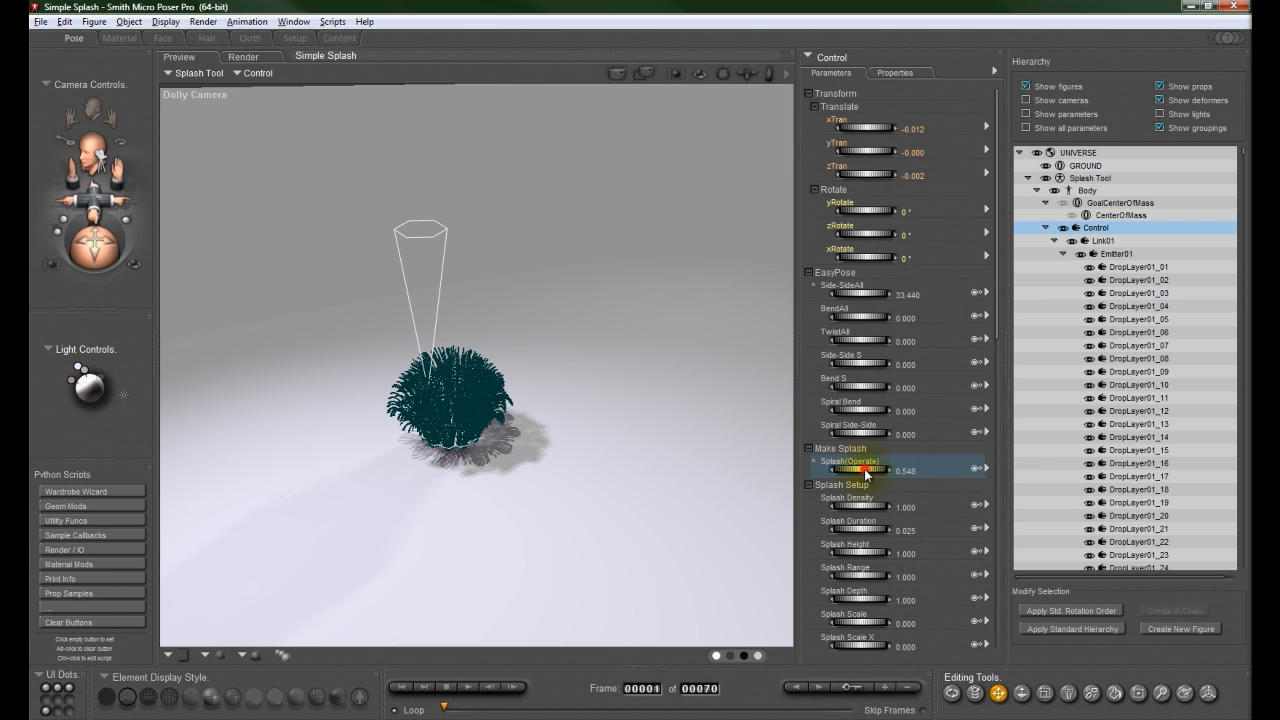
{"action": "left_click_drag", "start_coordinate": [873, 473], "coordinate": [930, 469]}
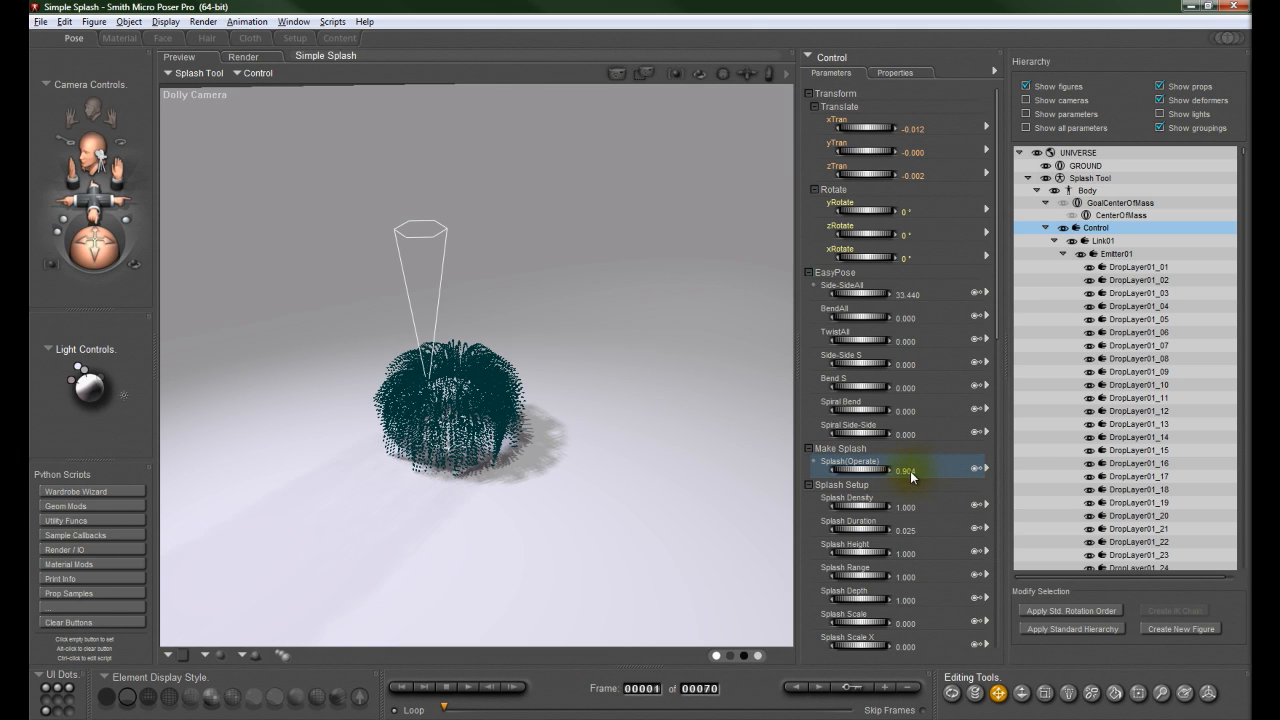
{"action": "left_click", "coordinate": [909, 471]}
{"action": "type", "text": "0"}
{"action": "key", "text": "Return"}
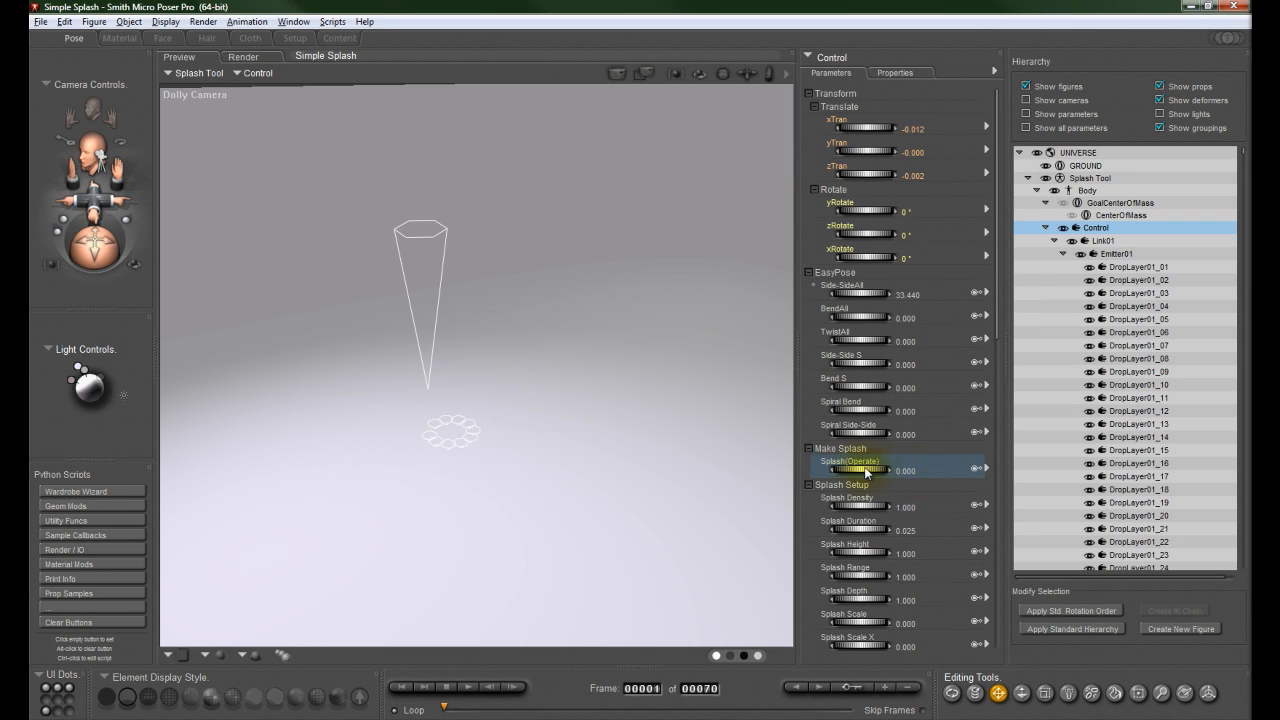
{"action": "left_click", "coordinate": [915, 472]}
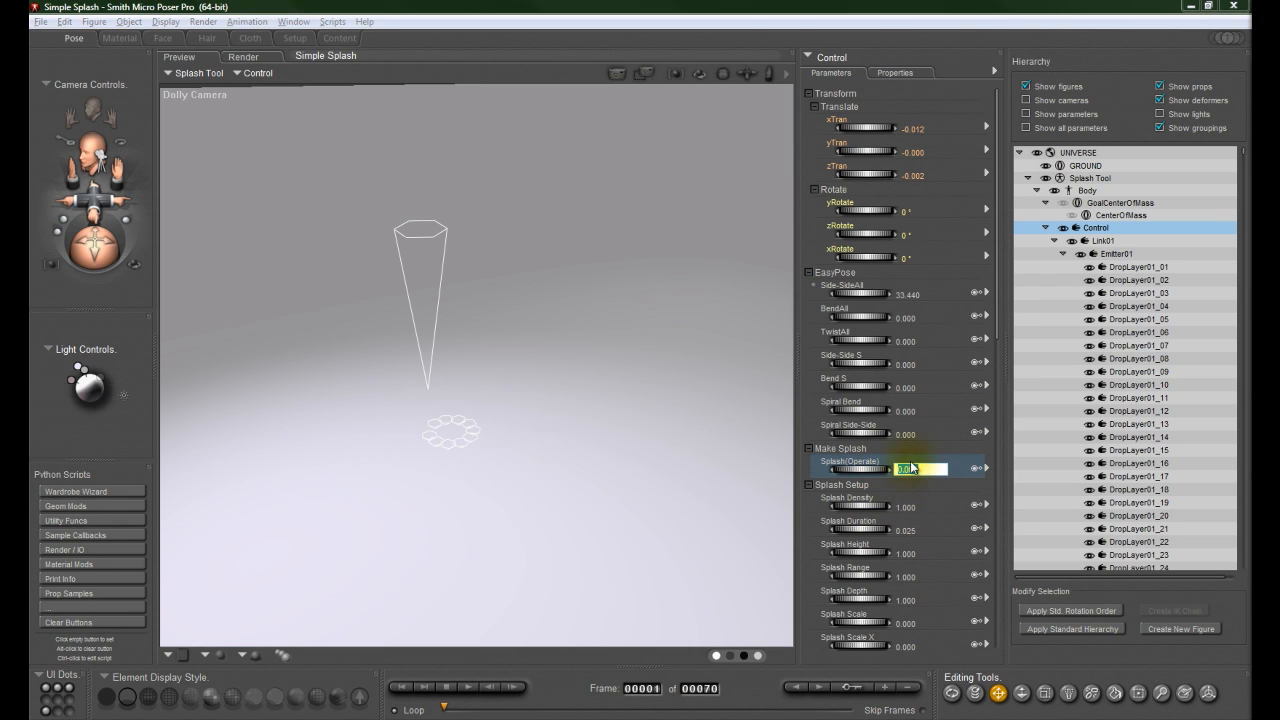
{"action": "left_click", "coordinate": [954, 485]}
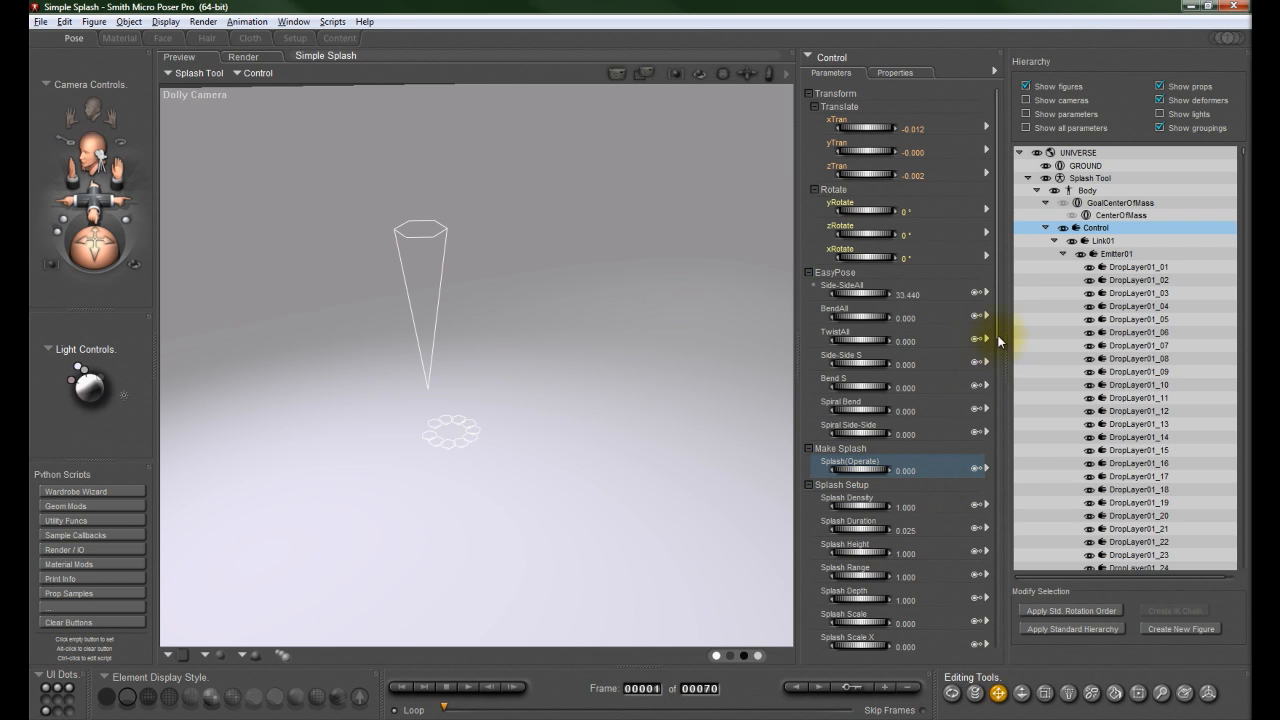
Step: Set Splash(Operate) to 0.5 to hold the splash at its halfway stage
{"action": "left_click_drag", "start_coordinate": [999, 340], "coordinate": [1000, 414]}
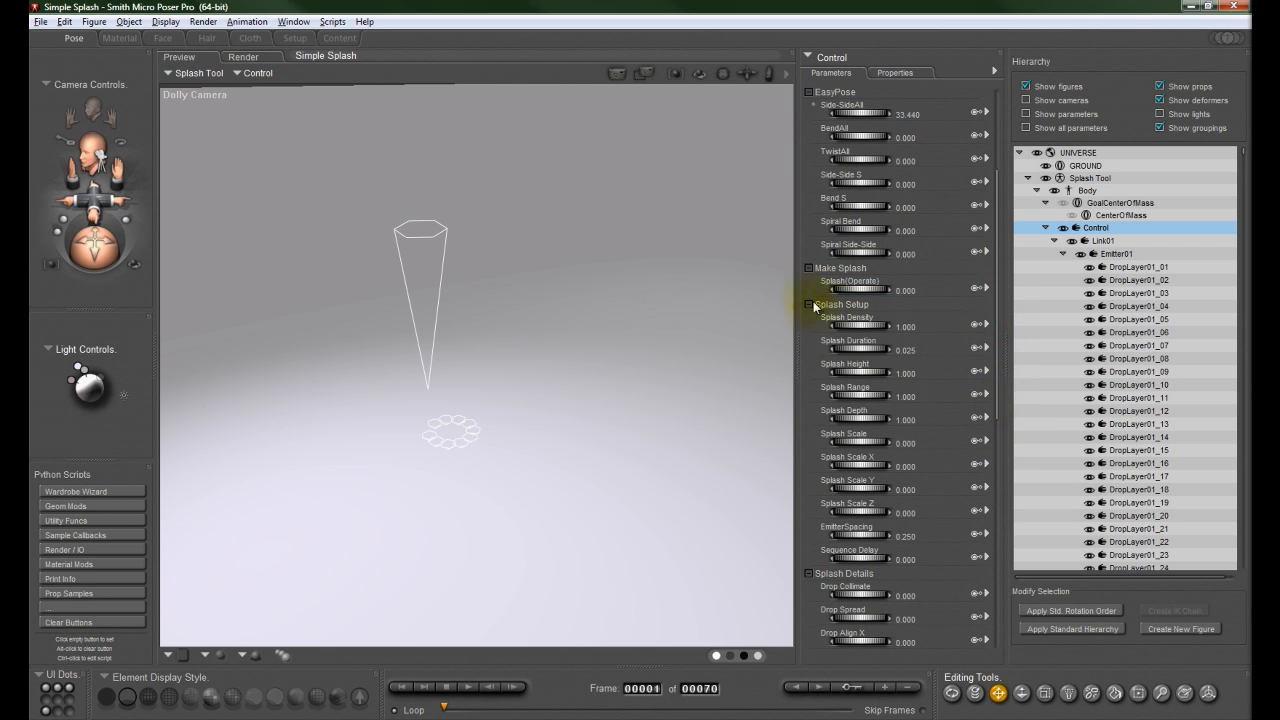
{"action": "left_click", "coordinate": [905, 291]}
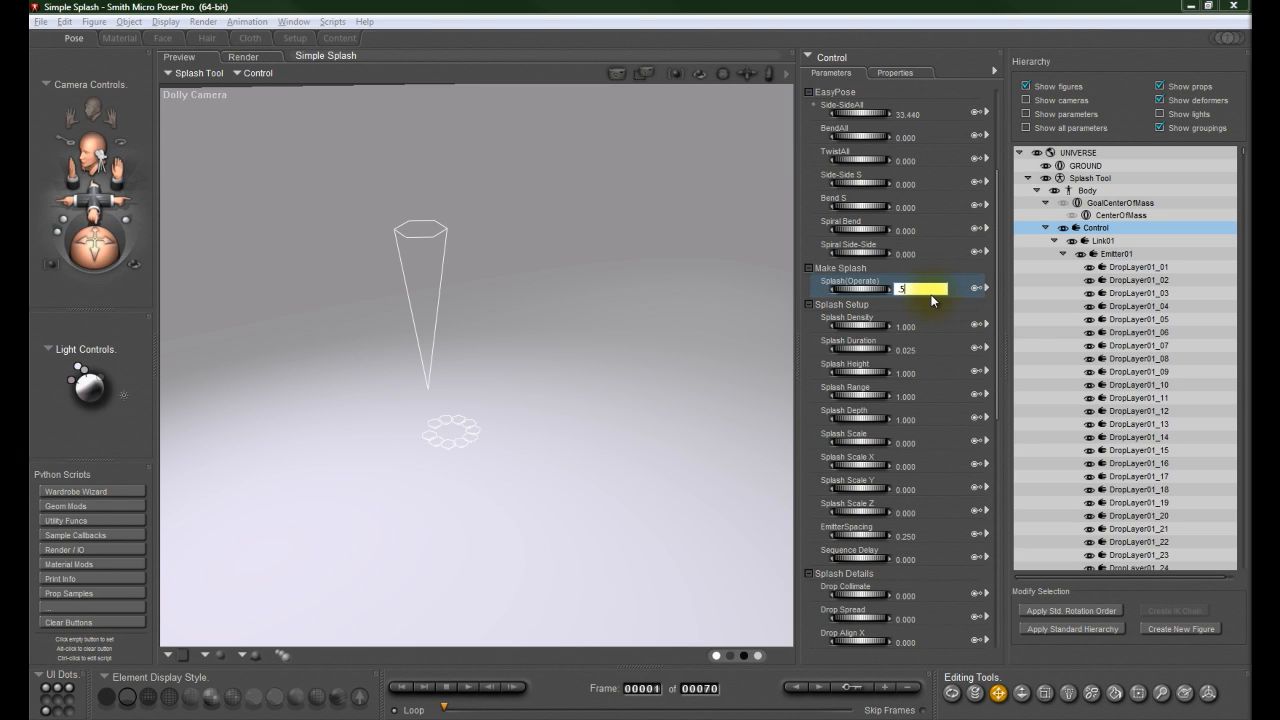
{"action": "key", "text": "Return"}
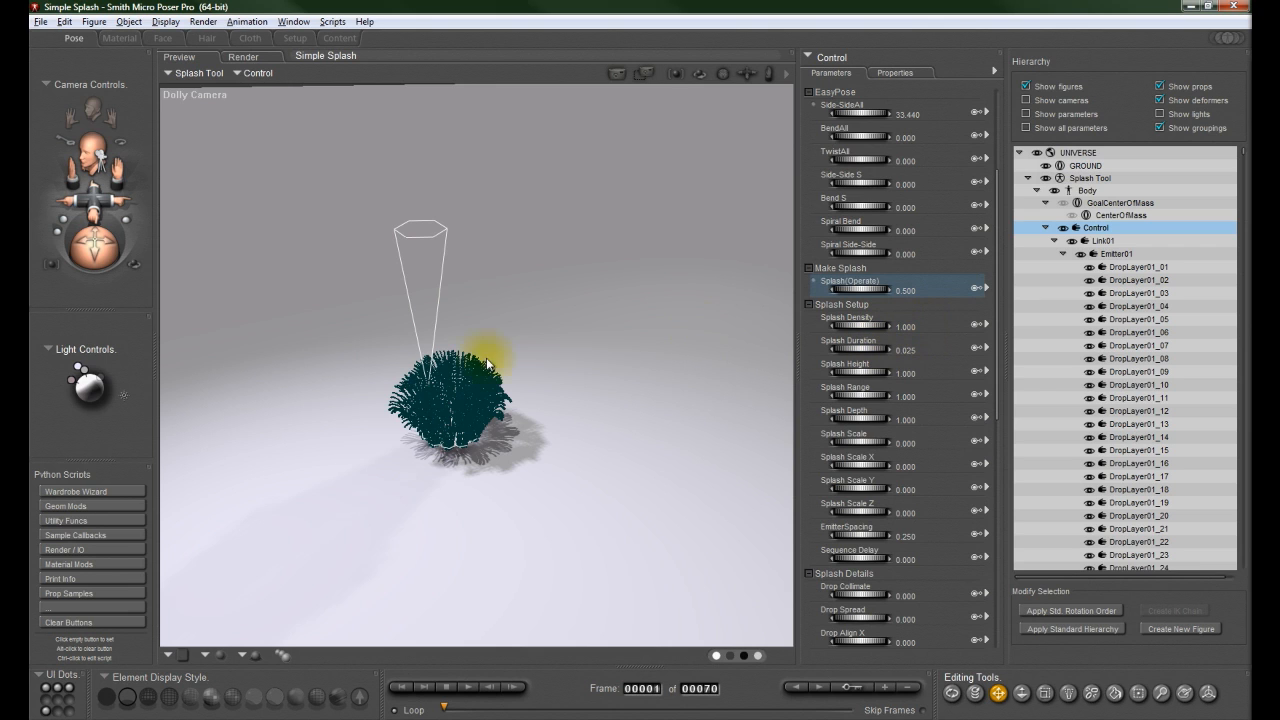
Step: Set Splash Density to 0.01 and Splash Duration to 0 in the splash setup
{"action": "left_click", "coordinate": [905, 327]}
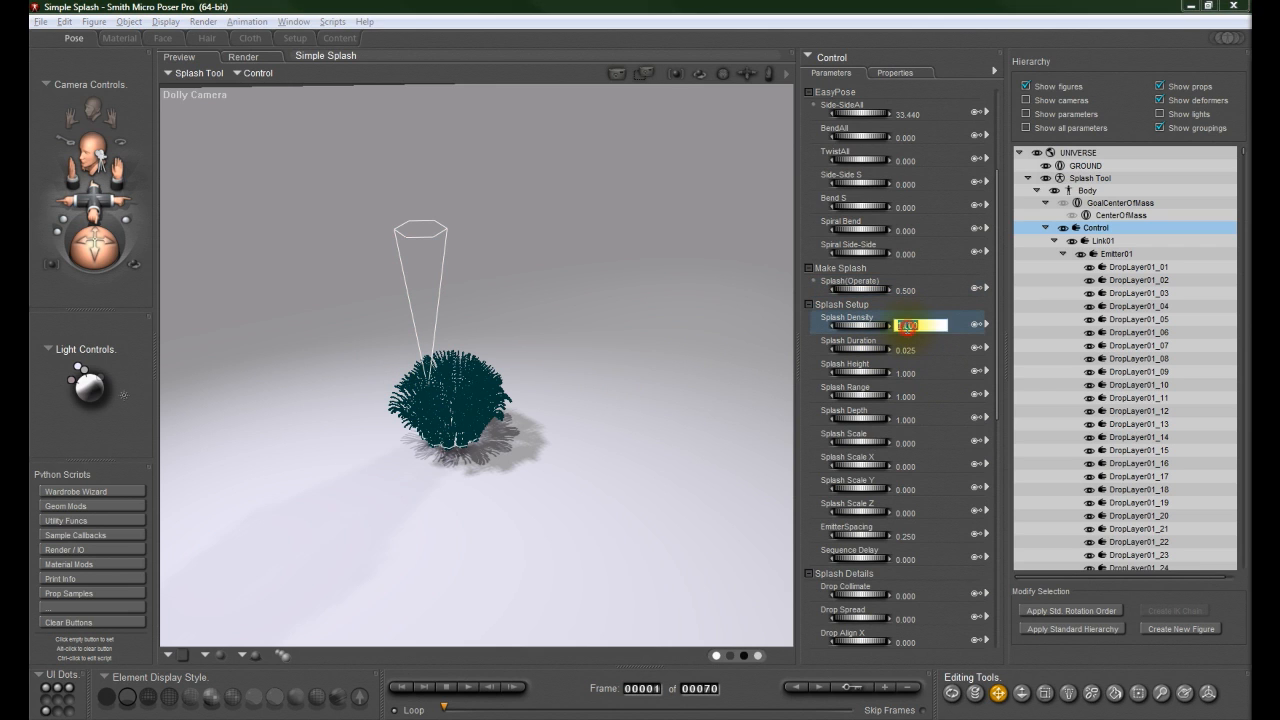
{"action": "type", "text": ".01"}
{"action": "key", "text": "Return"}
{"action": "left_click", "coordinate": [907, 349]}
{"action": "type", "text": "0"}
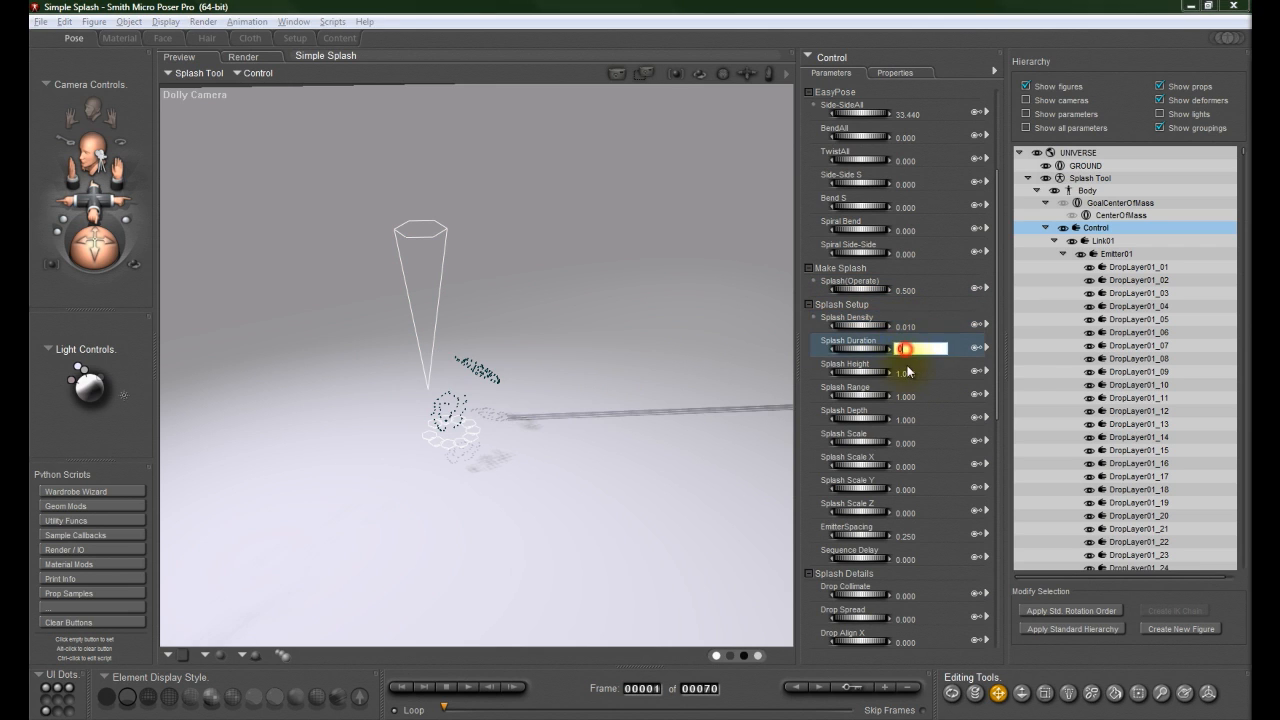
{"action": "key", "text": "Return"}
Step: Set both Splash Height and Splash Range to 0
{"action": "left_click", "coordinate": [905, 373]}
{"action": "type", "text": "0"}
{"action": "key", "text": "Return"}
{"action": "left_click", "coordinate": [904, 397]}
{"action": "type", "text": "0"}
{"action": "key", "text": "Return"}
Step: Set Splash Depth to 0.01 and EmitterSpacing to 0
{"action": "left_click", "coordinate": [906, 421]}
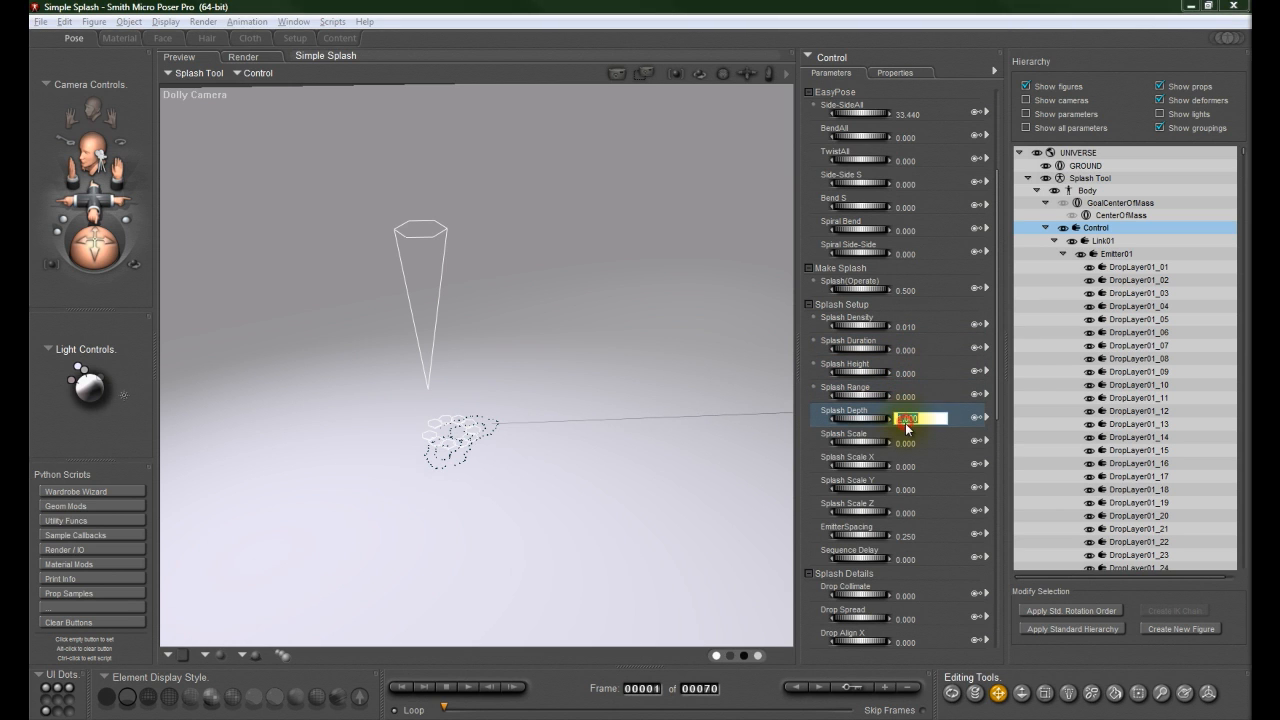
{"action": "type", "text": ".01"}
{"action": "key", "text": "Return"}
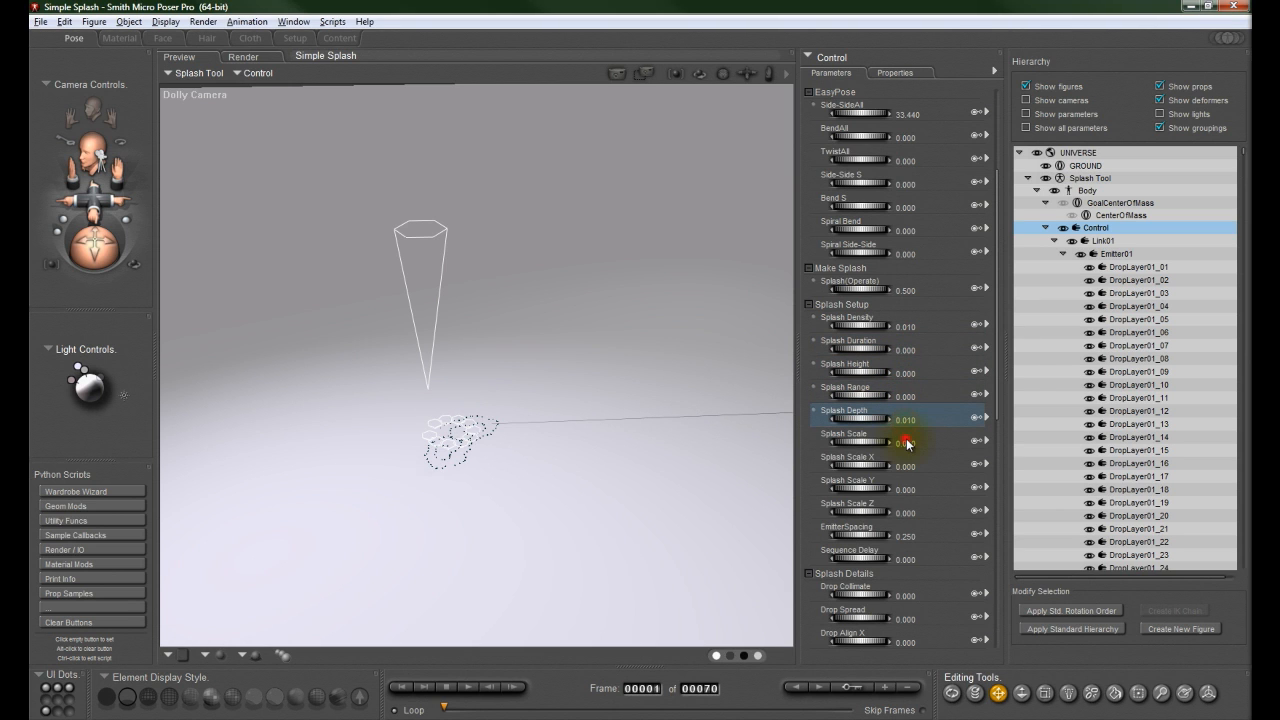
{"action": "left_click", "coordinate": [905, 537]}
{"action": "type", "text": "0"}
{"action": "key", "text": "Return"}
Step: Set the Gain Spread value in the splash dynamics to 0
{"action": "scroll", "coordinate": [931, 488], "scroll_direction": "down", "scroll_amount": 5}
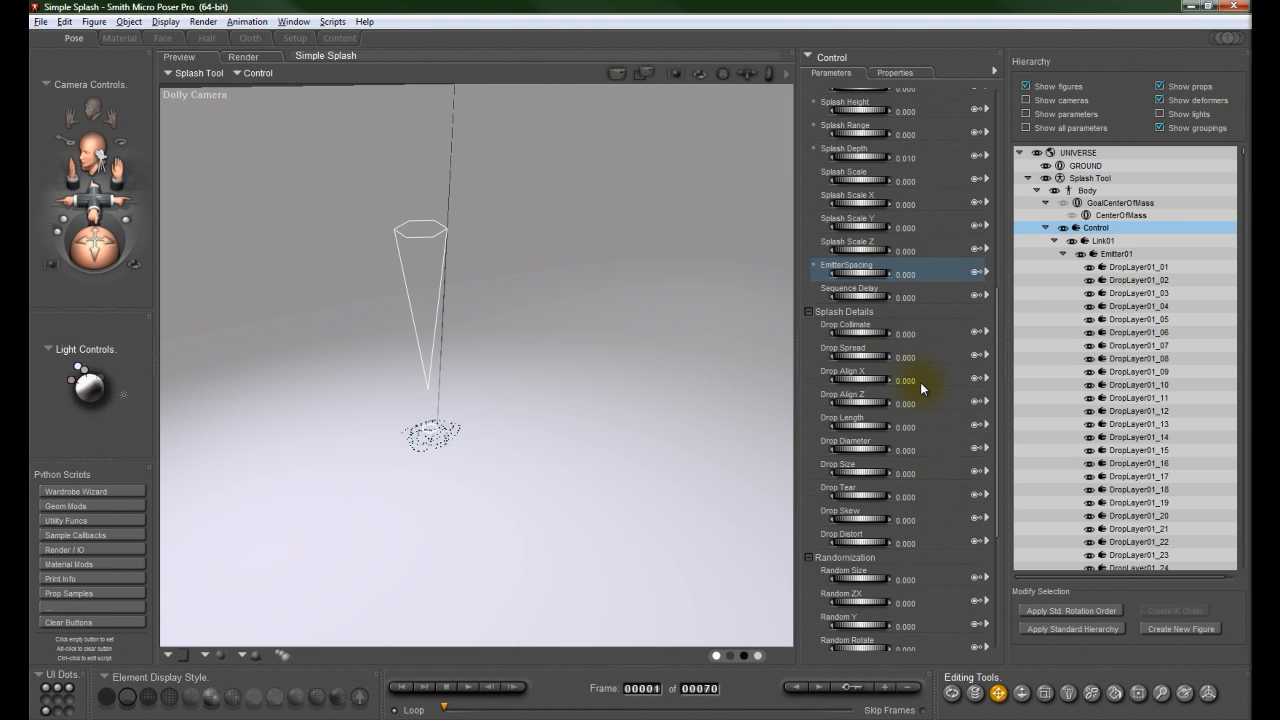
{"action": "scroll", "coordinate": [921, 388], "scroll_direction": "down", "scroll_amount": 5}
{"action": "left_click", "coordinate": [906, 586]}
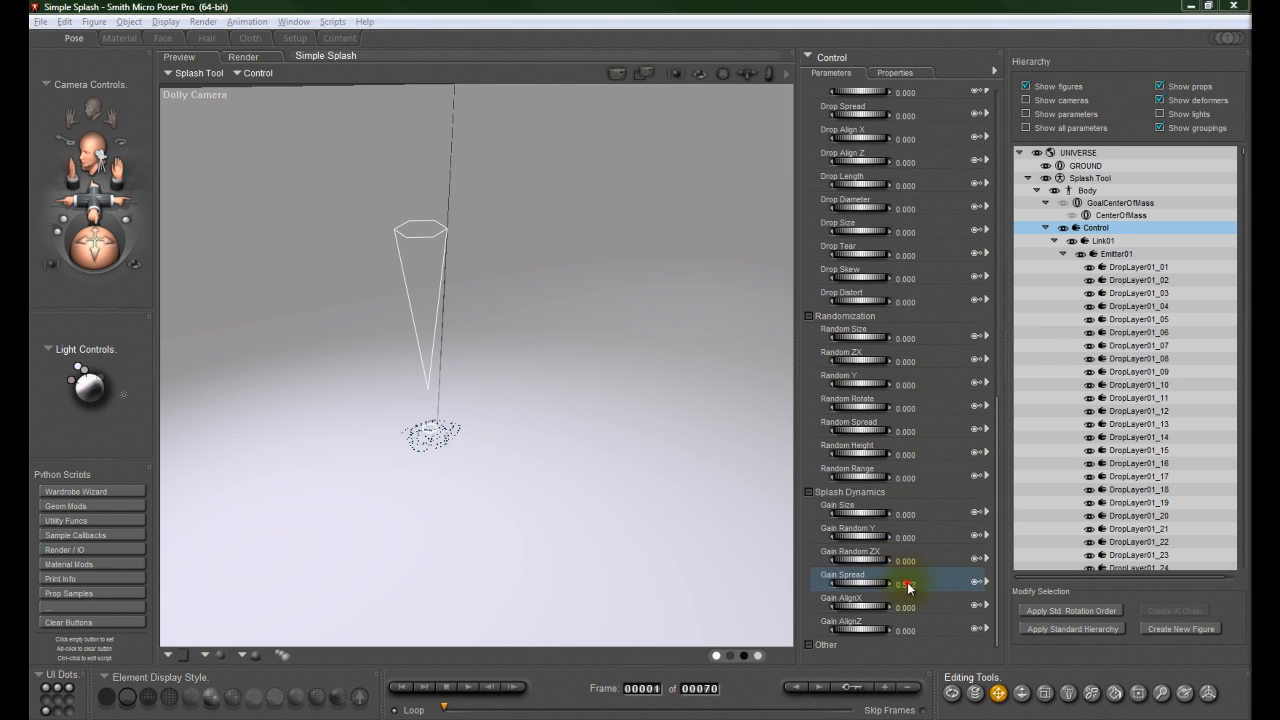
{"action": "type", "text": "0"}
{"action": "key", "text": "Return"}
Step: Set Splash Density to 1 in the splash setup
{"action": "scroll", "coordinate": [949, 460], "scroll_direction": "up", "scroll_amount": 2}
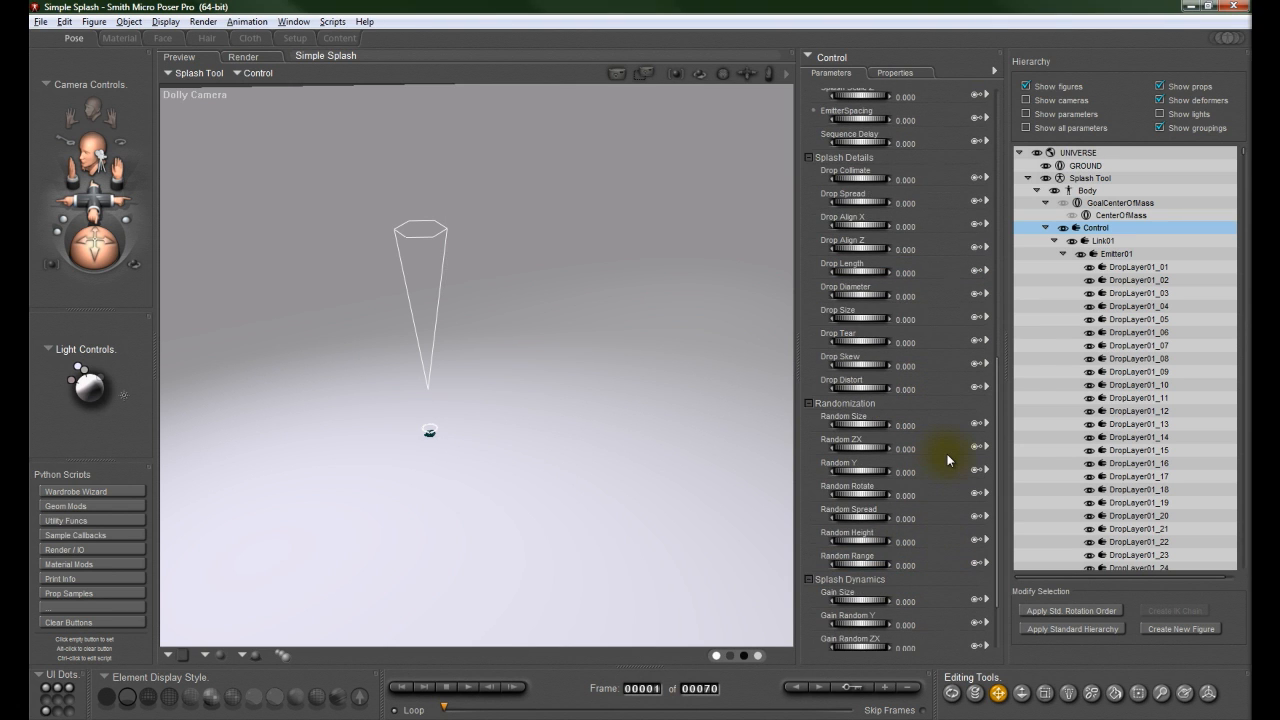
{"action": "scroll", "coordinate": [948, 460], "scroll_direction": "up", "scroll_amount": 9}
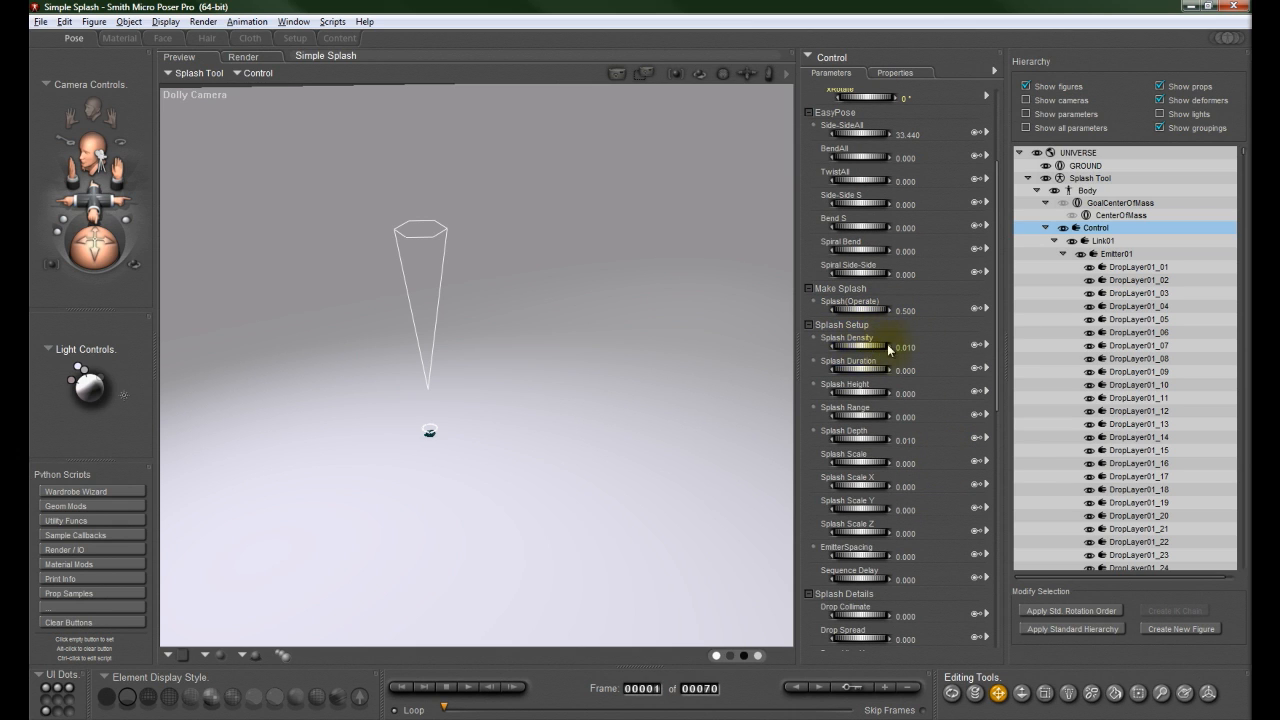
{"action": "left_click", "coordinate": [904, 347]}
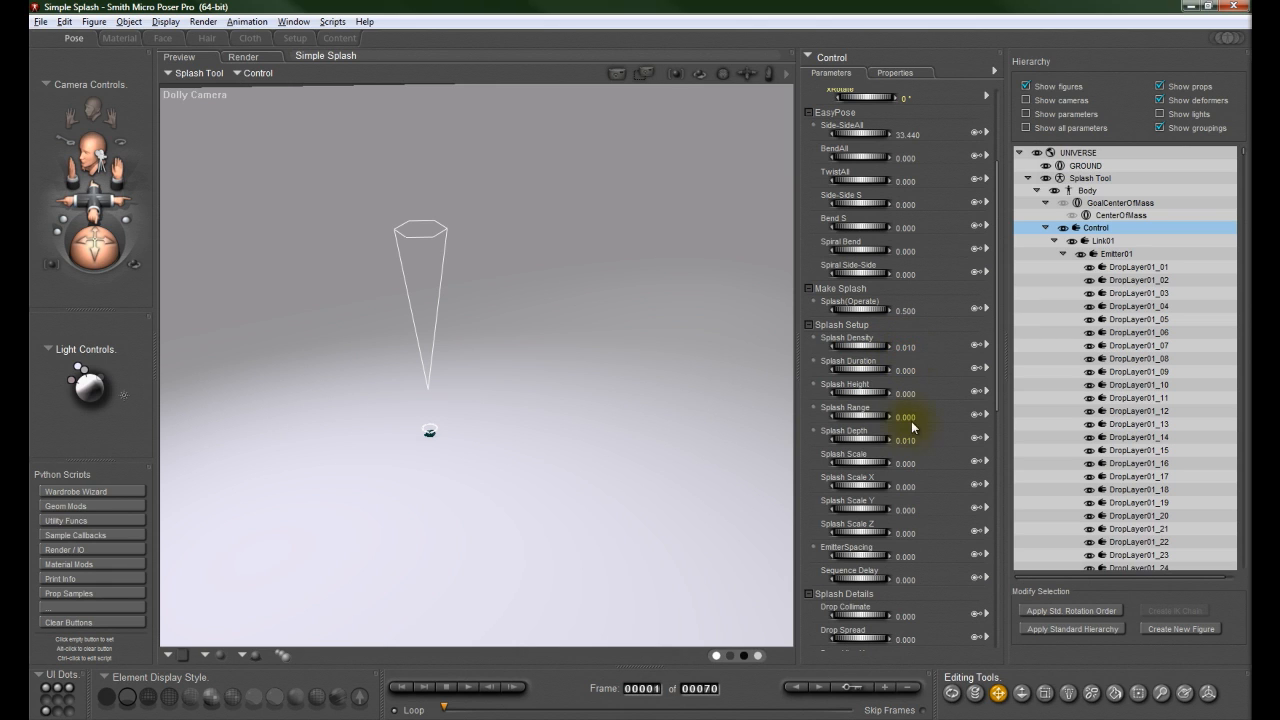
{"action": "left_click", "coordinate": [910, 347]}
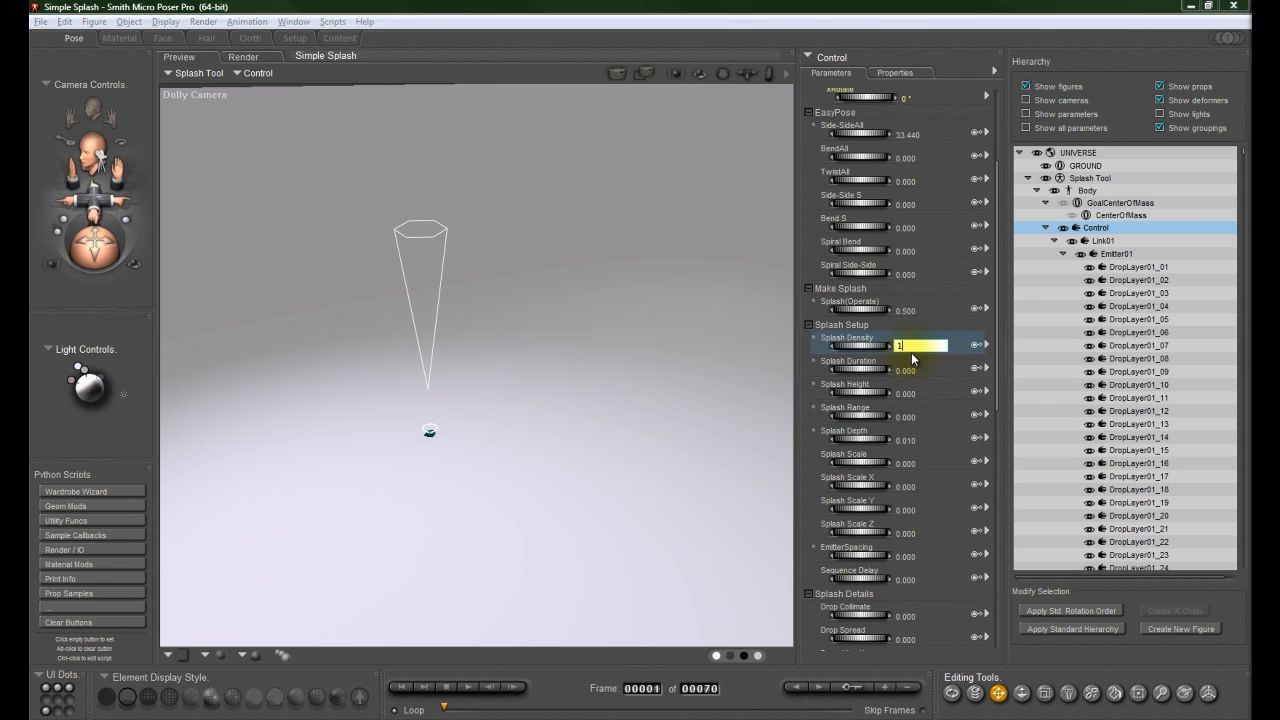
{"action": "key", "text": "Return"}
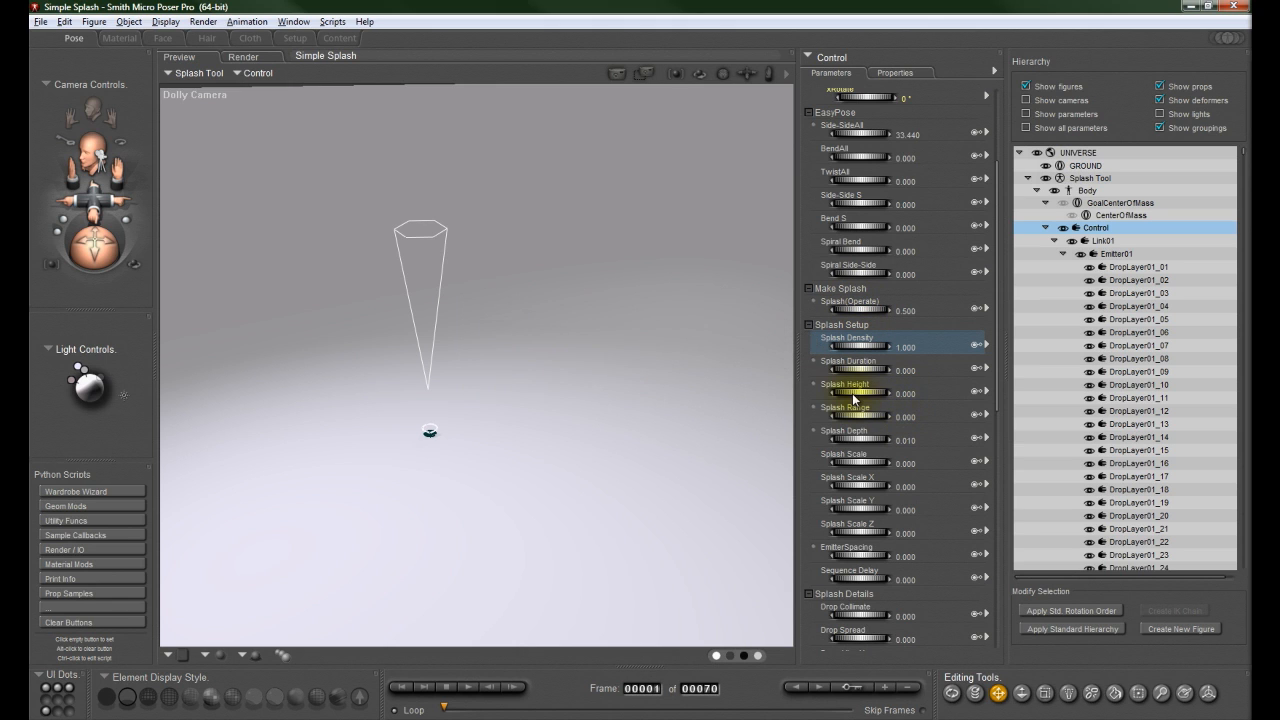
Step: Set both Splash Height and Splash Range to 1
{"action": "left_click", "coordinate": [905, 393]}
{"action": "type", "text": "1"}
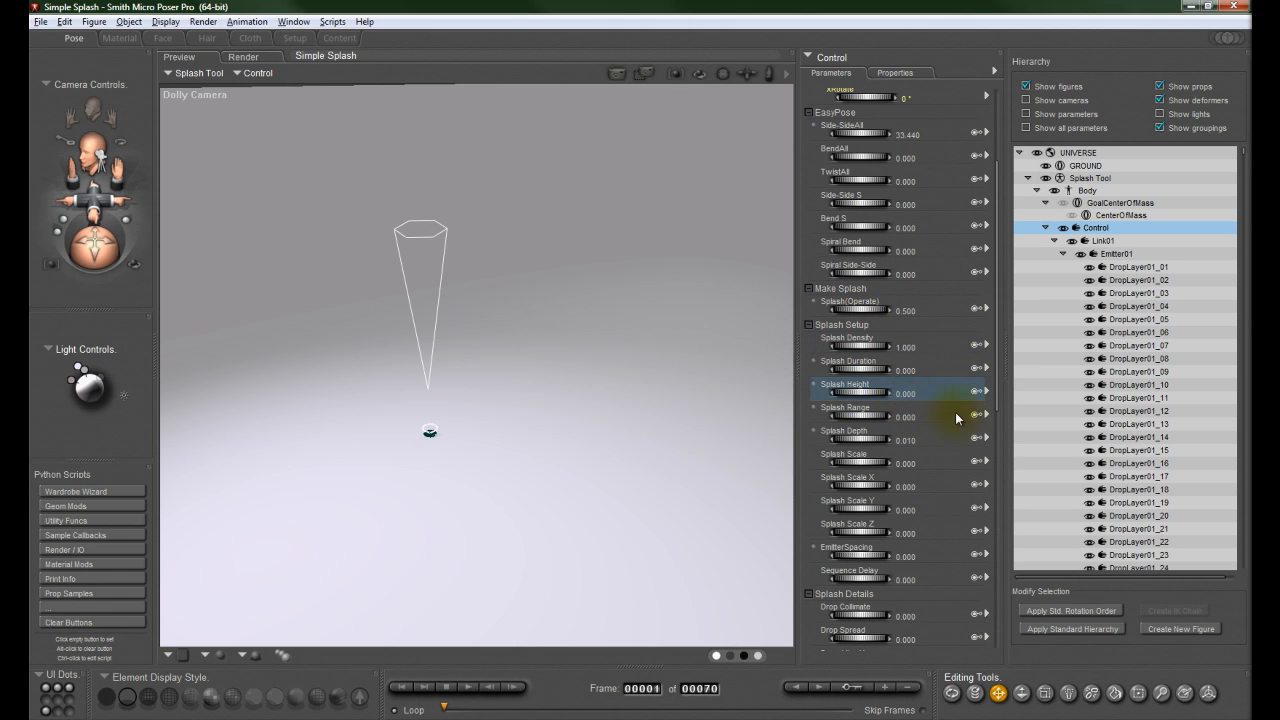
{"action": "key", "text": "Return"}
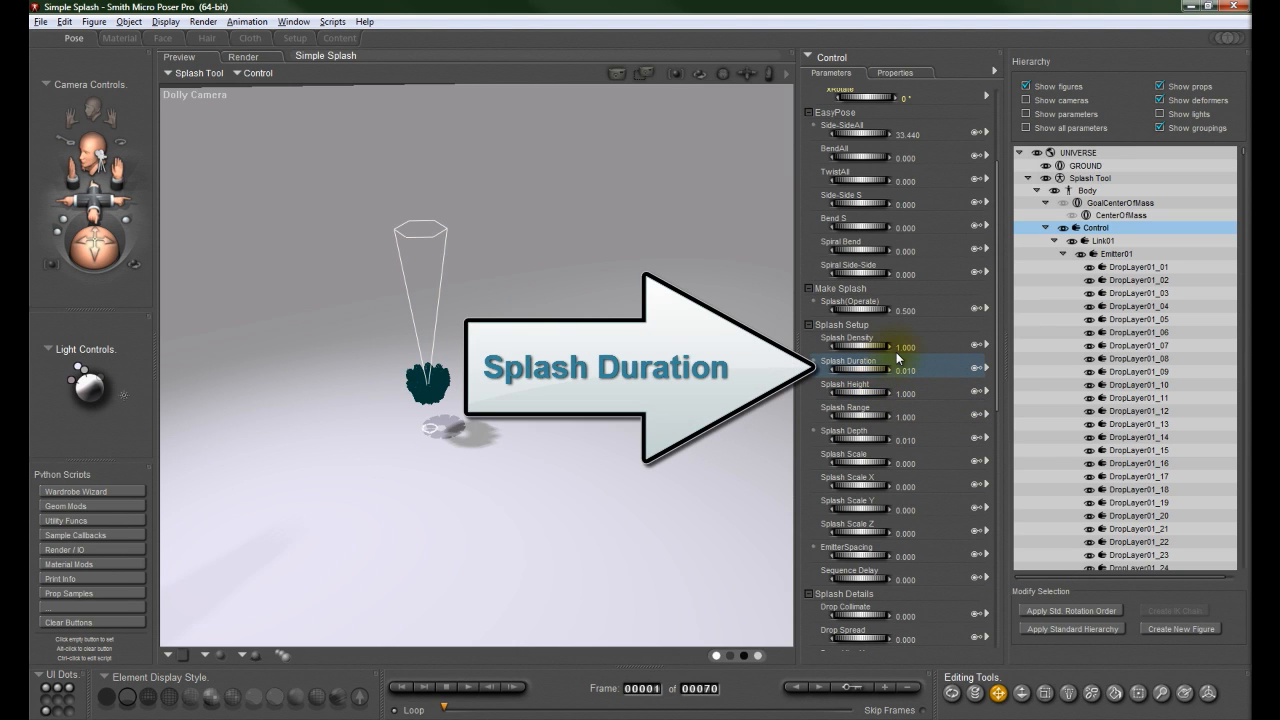
Step: Raise Splash Duration to 0.025 and lower Splash Density to about 0.698
{"action": "left_click_drag", "start_coordinate": [864, 368], "coordinate": [874, 368]}
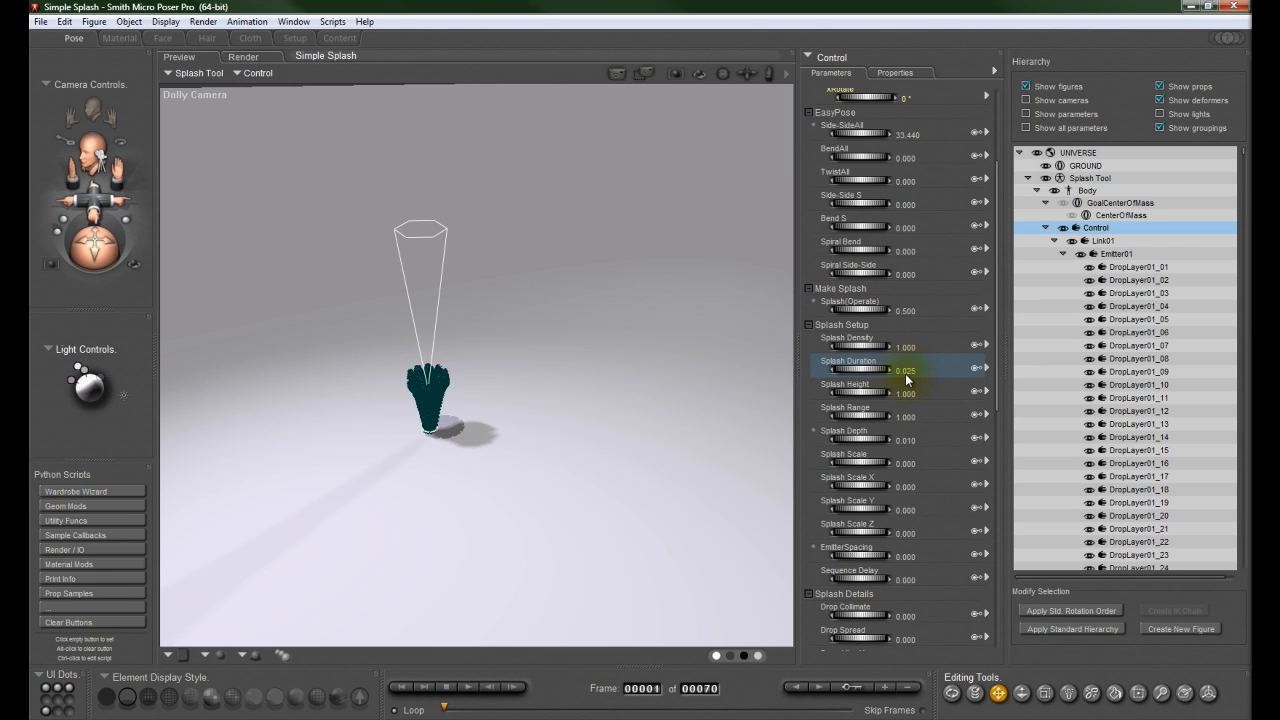
{"action": "left_click", "coordinate": [857, 344]}
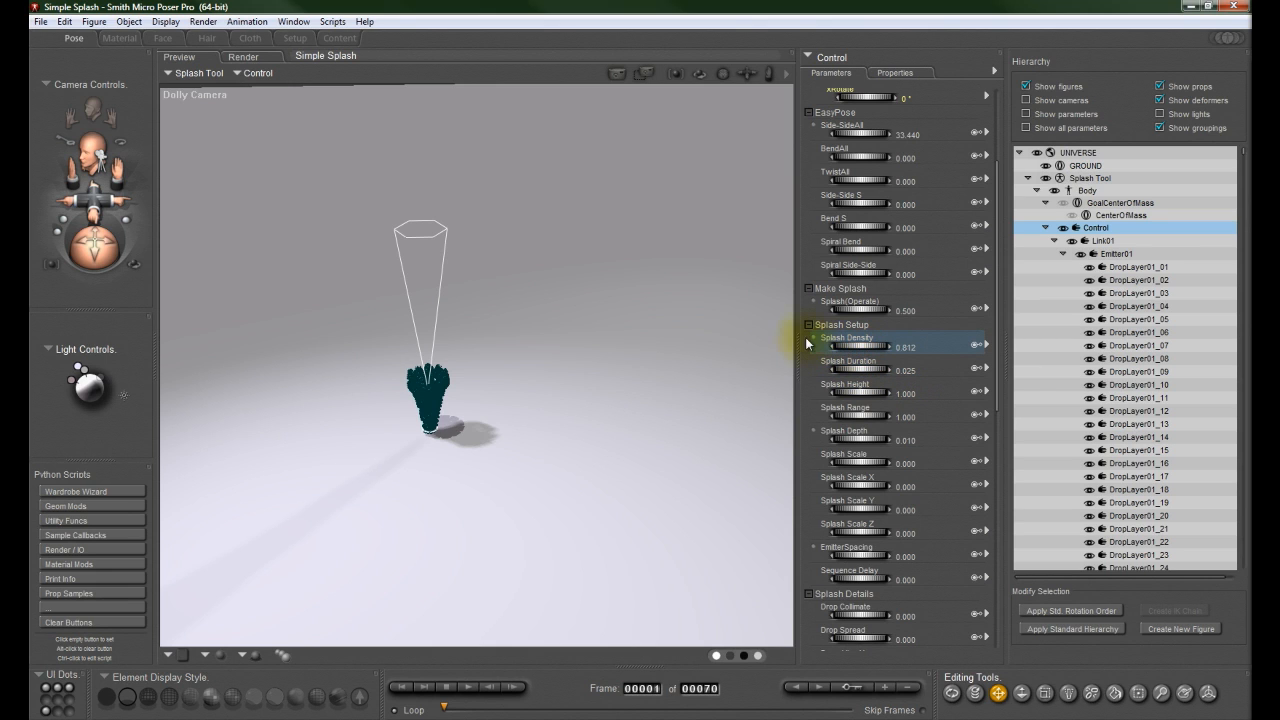
{"action": "mouse_move", "coordinate": [763, 343]}
{"action": "left_mouse_down"}
{"action": "mouse_move", "coordinate": [720, 343]}
{"action": "mouse_move", "coordinate": [757, 343]}
{"action": "left_mouse_up"}
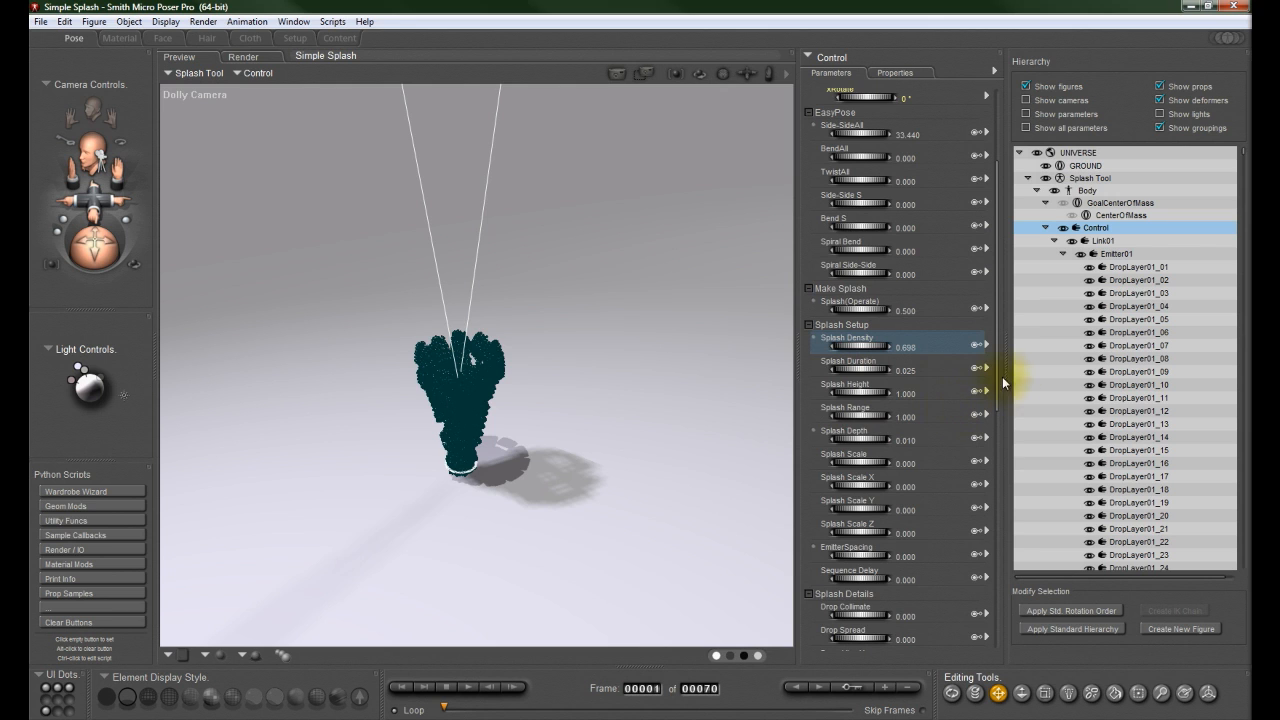
Step: Set Splash Depth to 1 in the splash setup
{"action": "left_click_drag", "start_coordinate": [996, 376], "coordinate": [996, 438]}
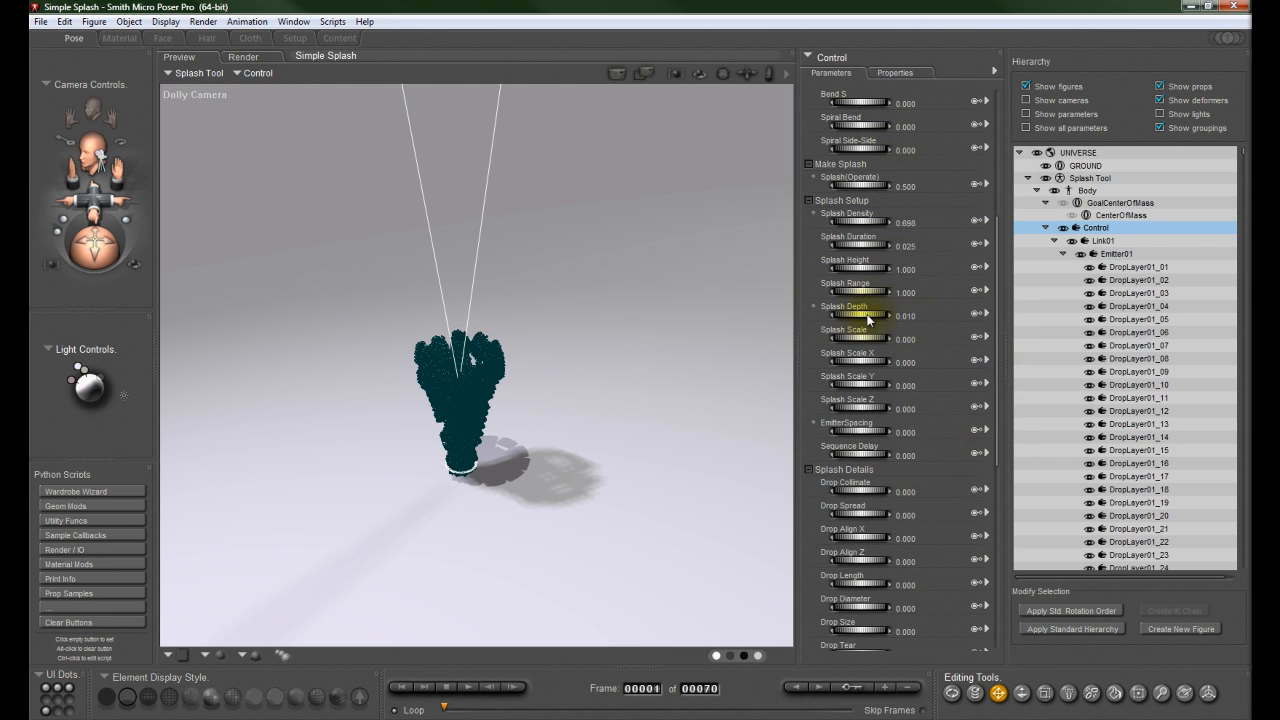
{"action": "left_click", "coordinate": [907, 315]}
{"action": "type", "text": "1"}
{"action": "key", "text": "Return"}
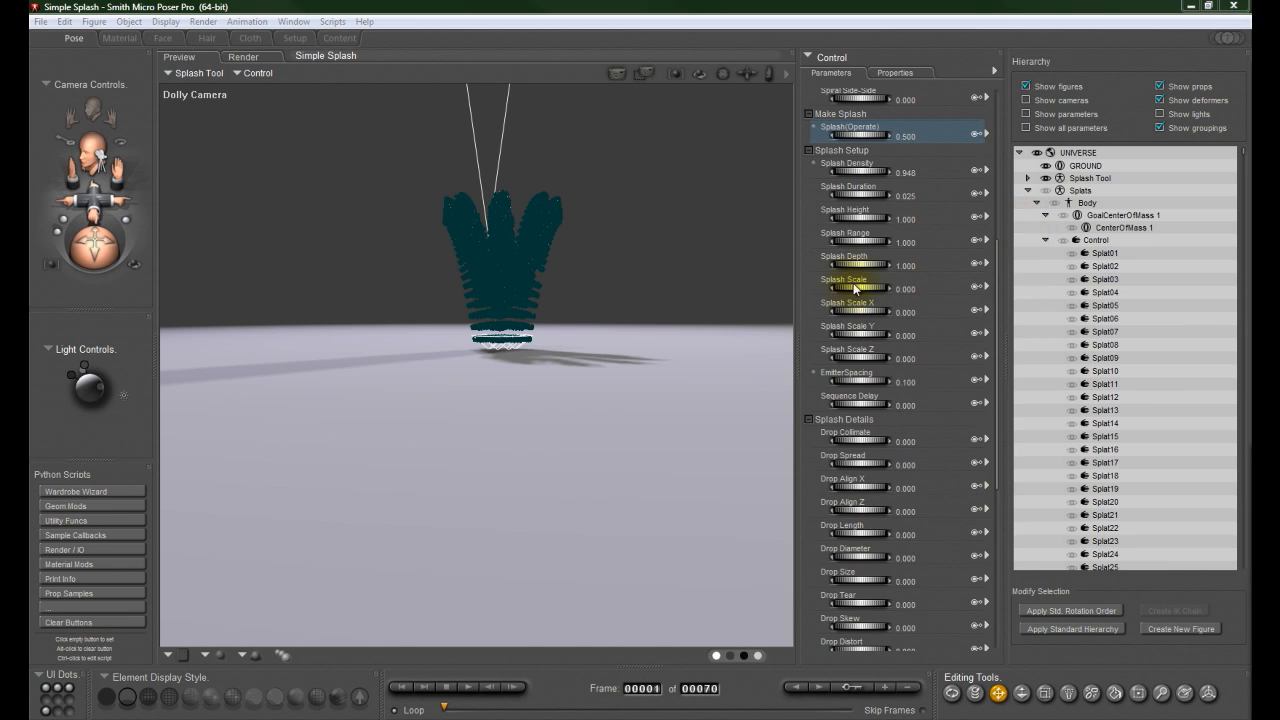
Step: Try Splash Depth at about -0.992 and about 1.292, and reset it to 1
{"action": "left_click", "coordinate": [829, 261]}
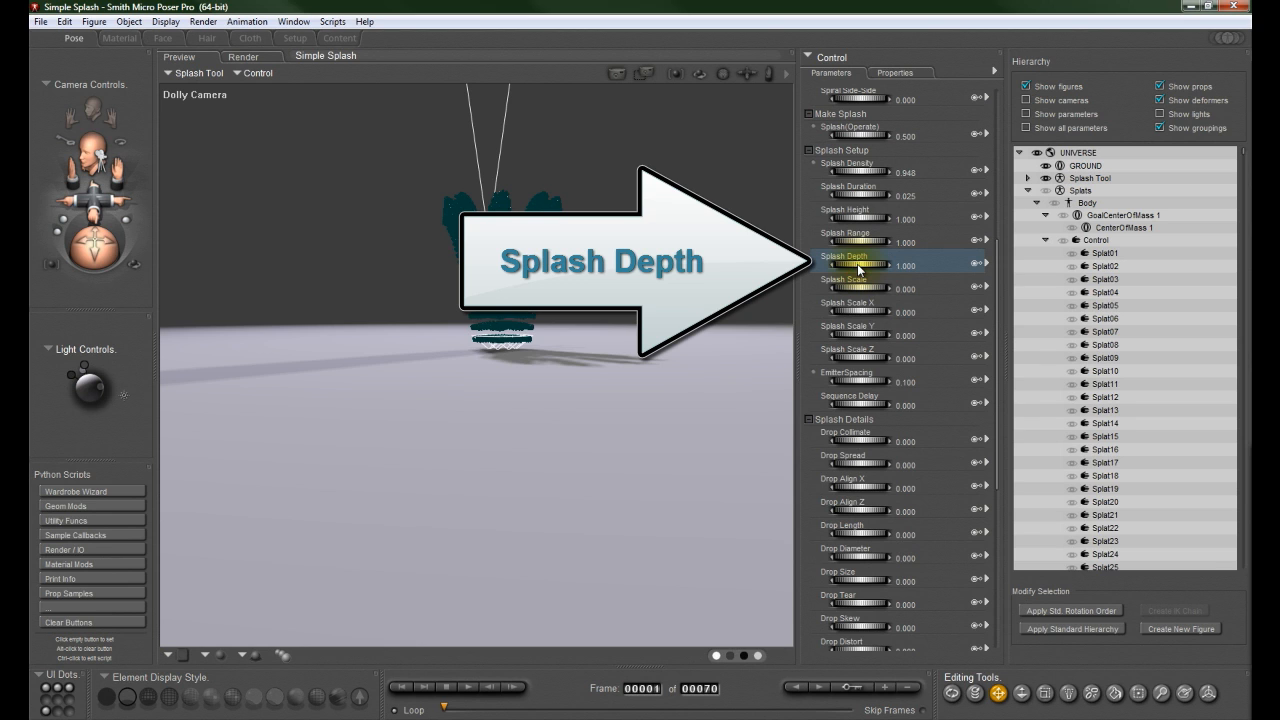
{"action": "left_click_drag", "start_coordinate": [838, 270], "coordinate": [495, 288]}
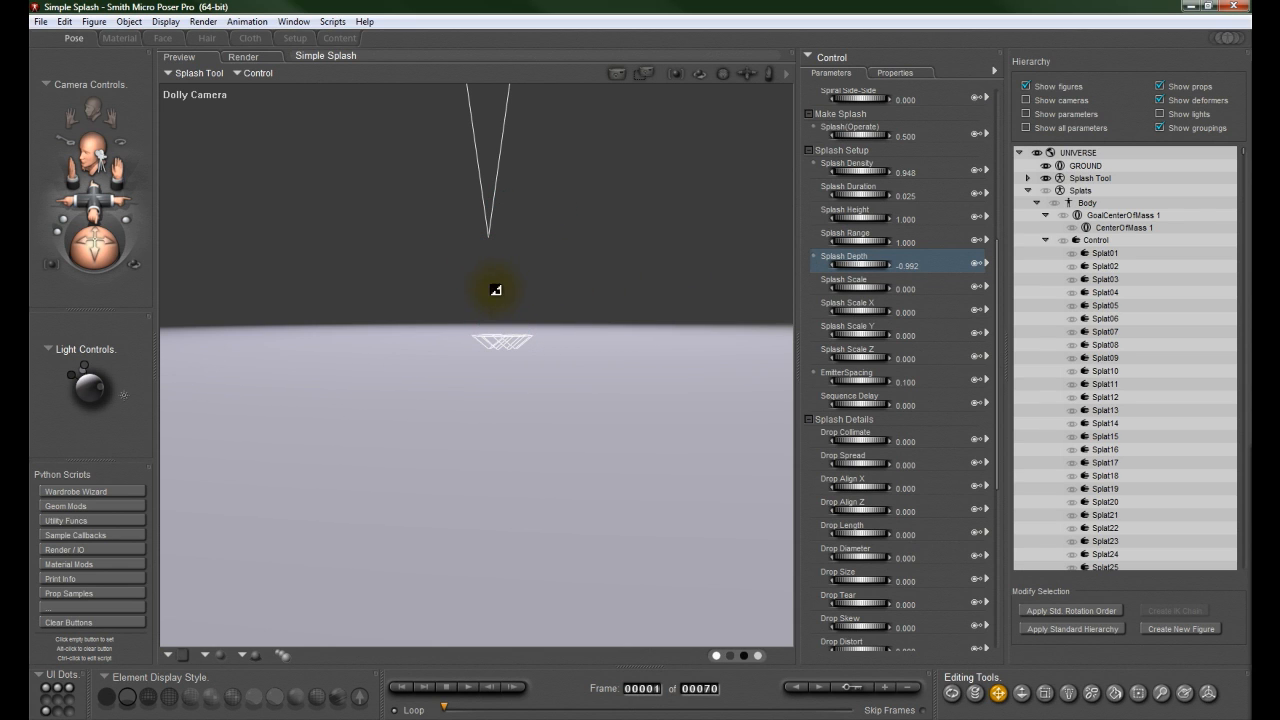
{"action": "left_click_drag", "start_coordinate": [862, 267], "coordinate": [1164, 266]}
{"action": "left_click_drag", "start_coordinate": [857, 266], "coordinate": [975, 279]}
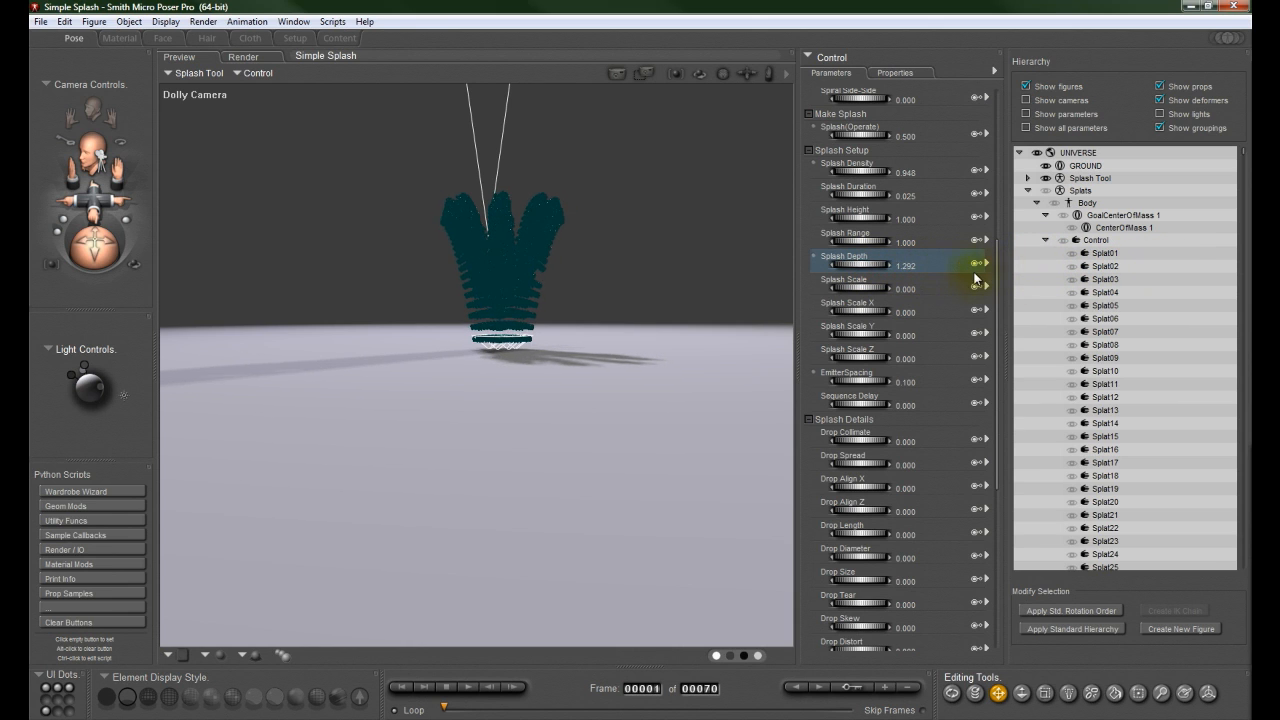
{"action": "left_click", "coordinate": [907, 267]}
{"action": "type", "text": "1."}
{"action": "key", "text": "Return"}
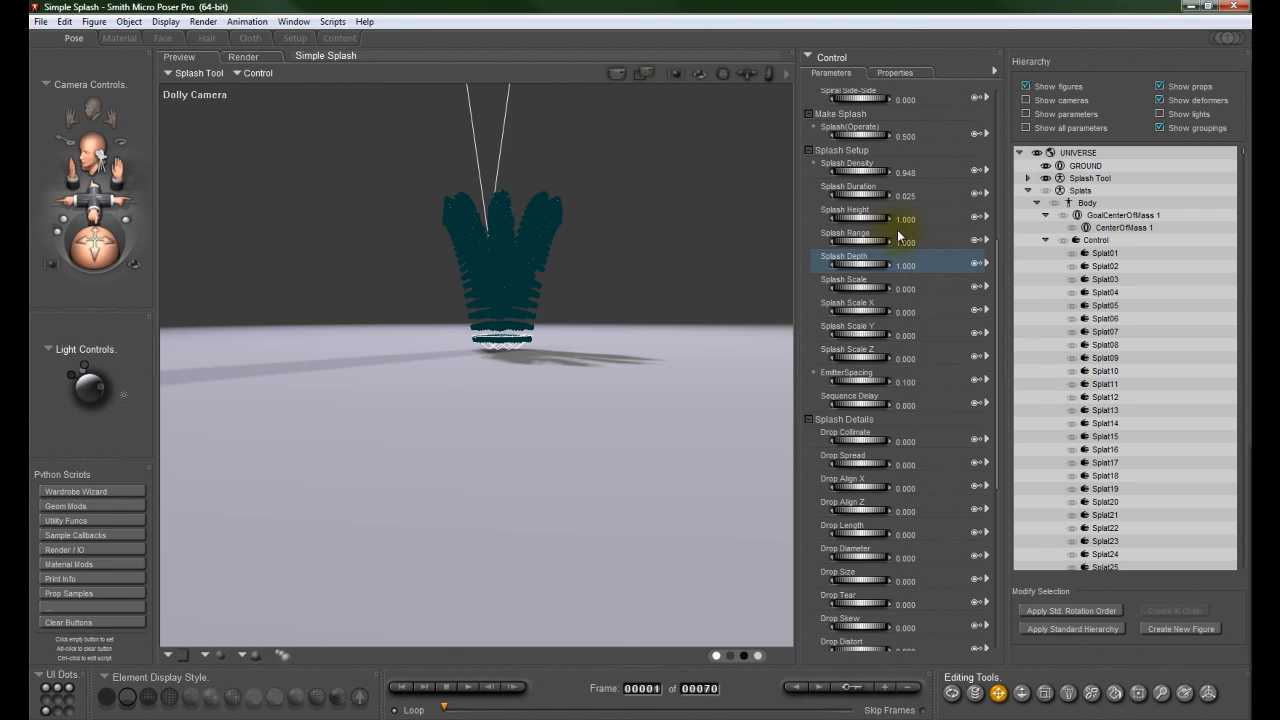
Step: Set Splash Depth to 1.5 and advance Splash(Operate) to about 1.372
{"action": "left_click", "coordinate": [910, 268]}
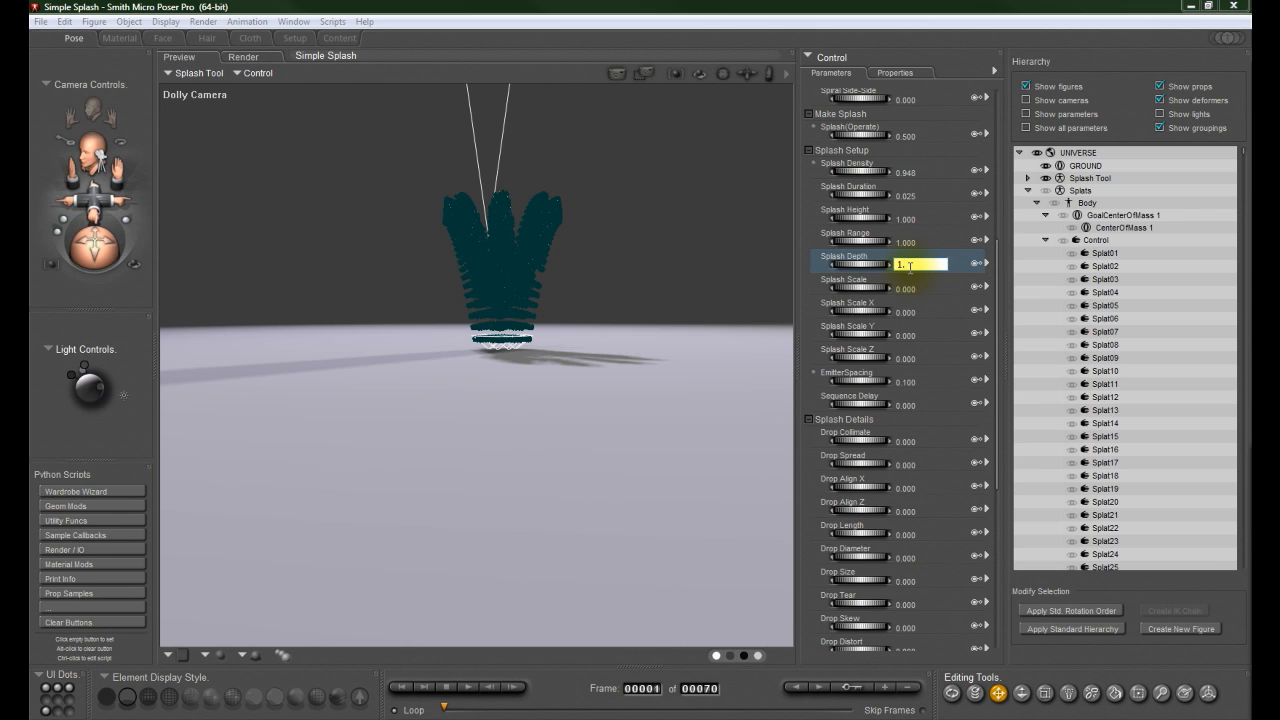
{"action": "type", "text": "1.5"}
{"action": "key", "text": "Return"}
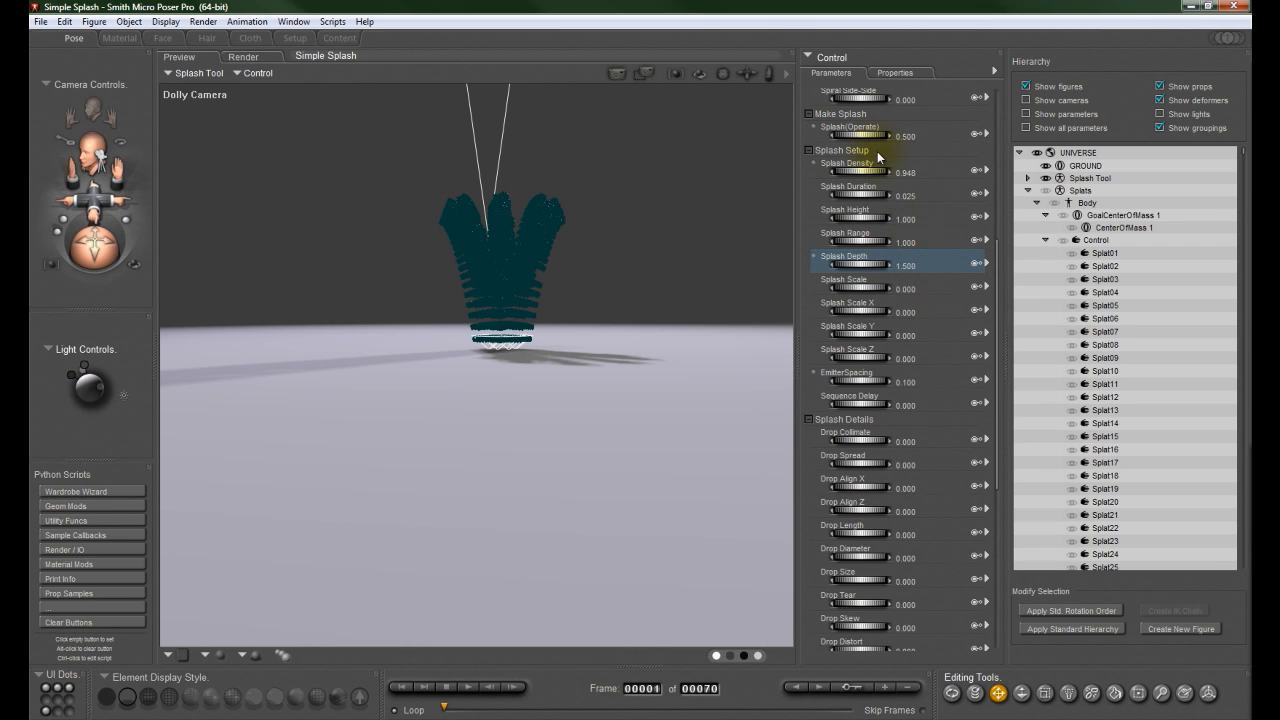
{"action": "left_click_drag", "start_coordinate": [859, 141], "coordinate": [1023, 166]}
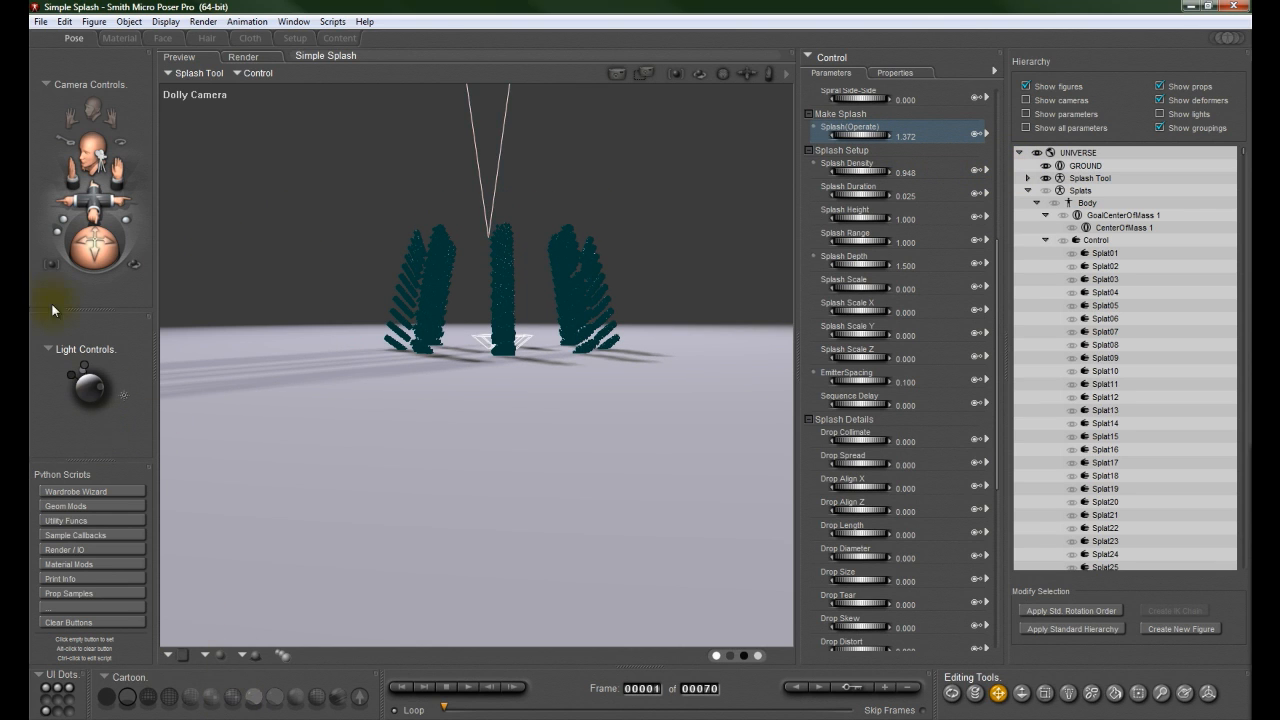
Step: Switch to the Front Camera and reduce Splash Depth to 1
{"action": "left_click_drag", "start_coordinate": [96, 250], "coordinate": [98, 237]}
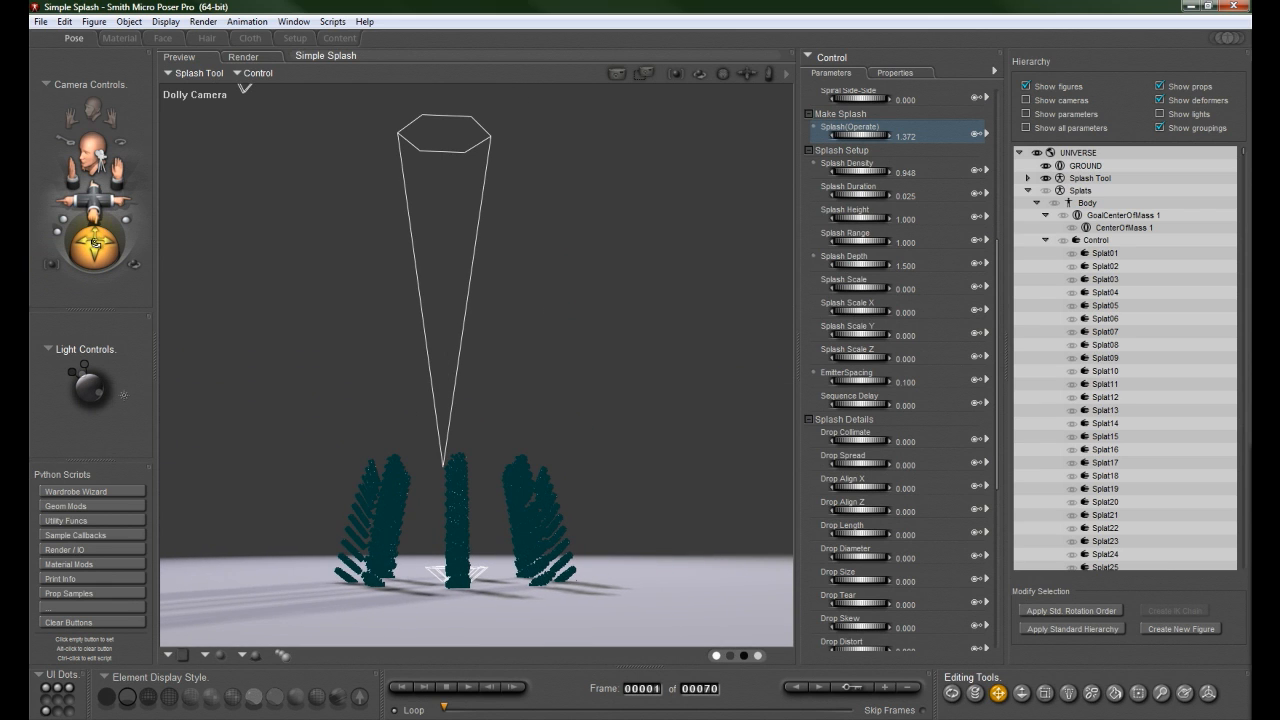
{"action": "key", "text": "ctrl+f"}
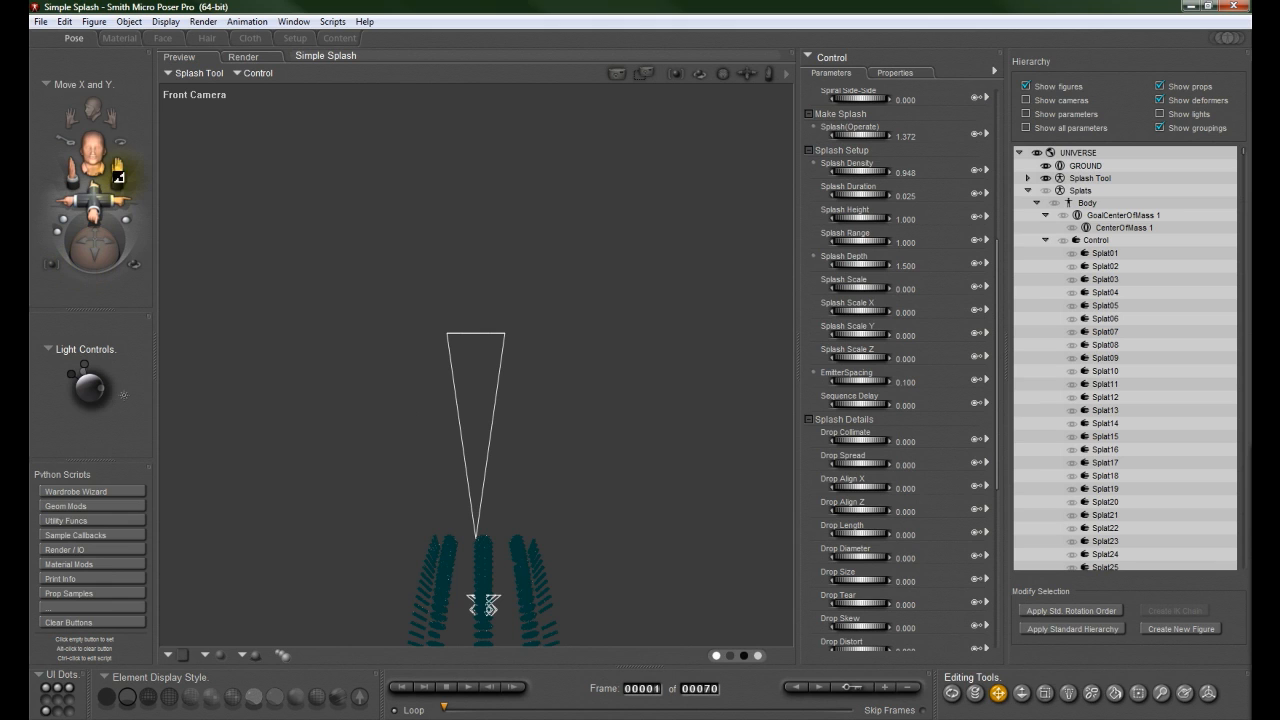
{"action": "left_click_drag", "start_coordinate": [120, 168], "coordinate": [138, 66]}
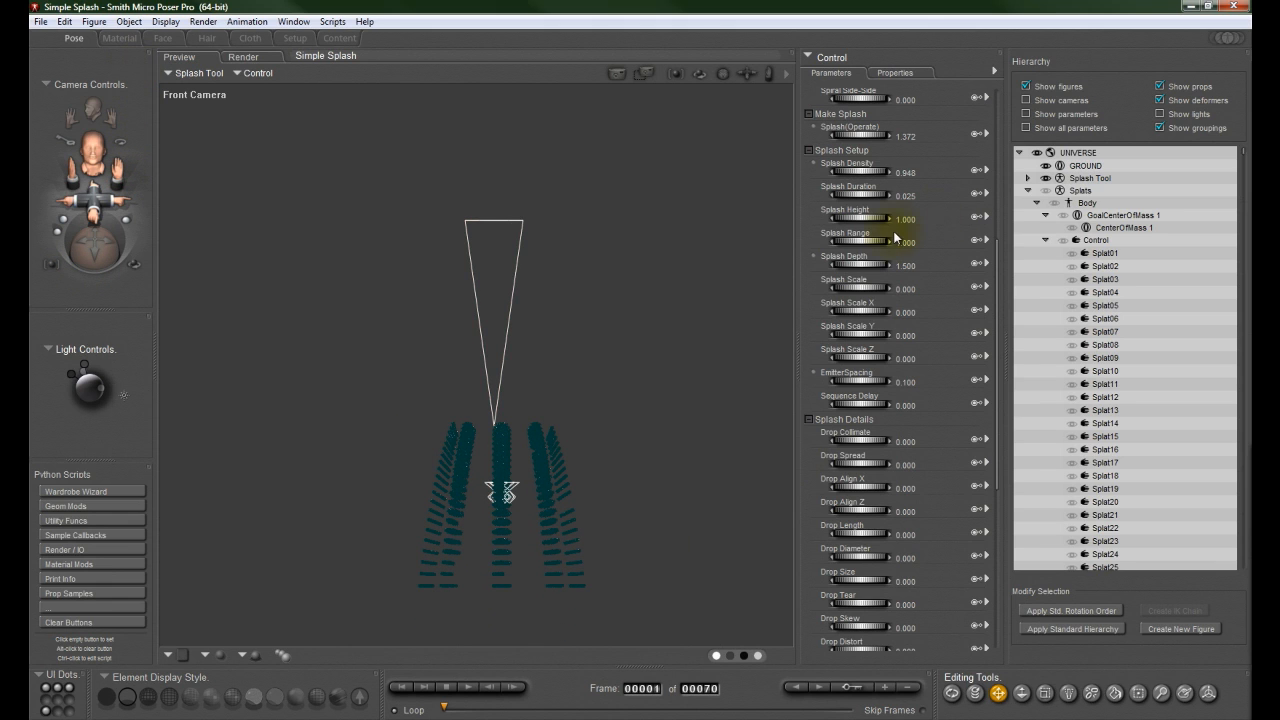
{"action": "left_click", "coordinate": [860, 266]}
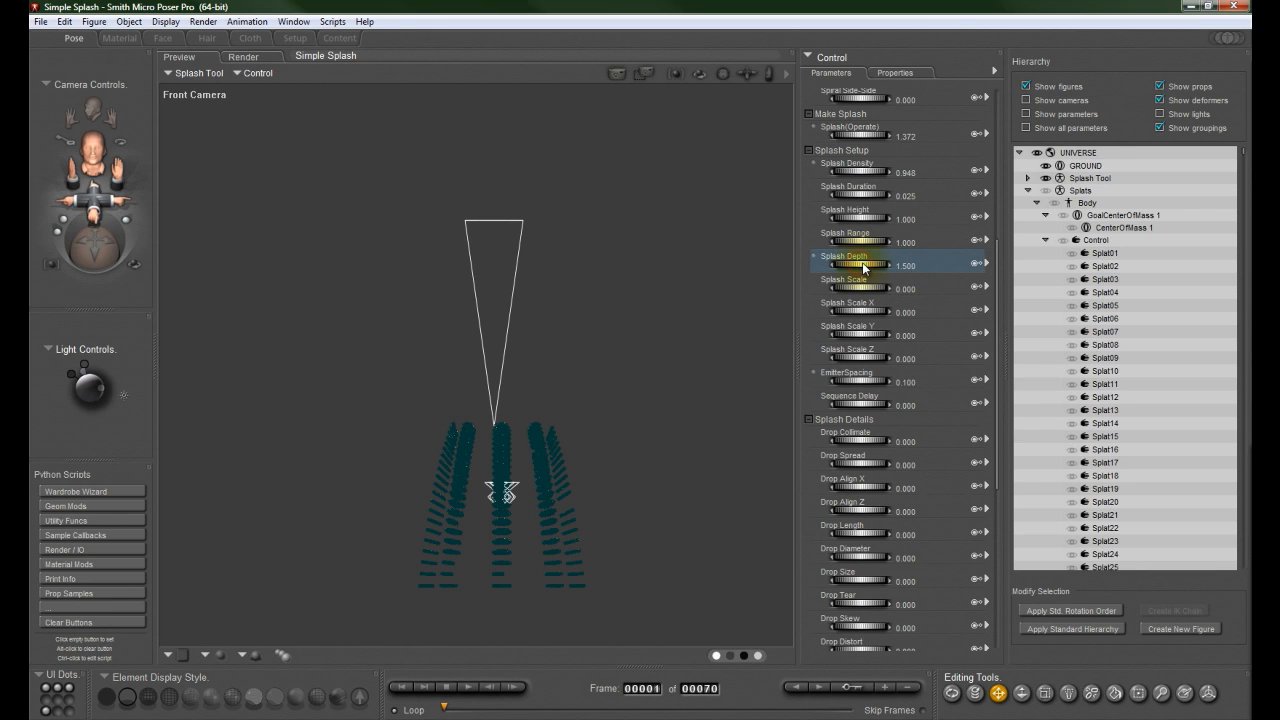
{"action": "left_click_drag", "start_coordinate": [868, 262], "coordinate": [806, 266]}
{"action": "left_click", "coordinate": [905, 265]}
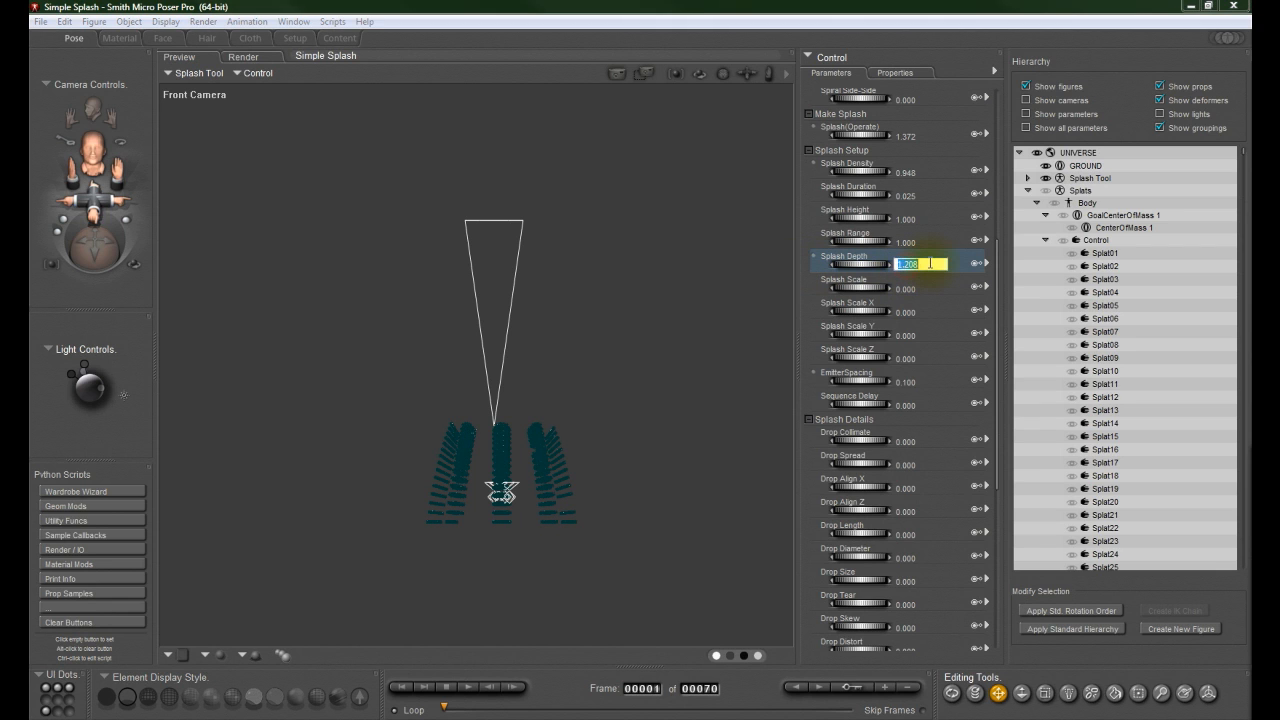
{"action": "type", "text": "1"}
{"action": "key", "text": "Return"}
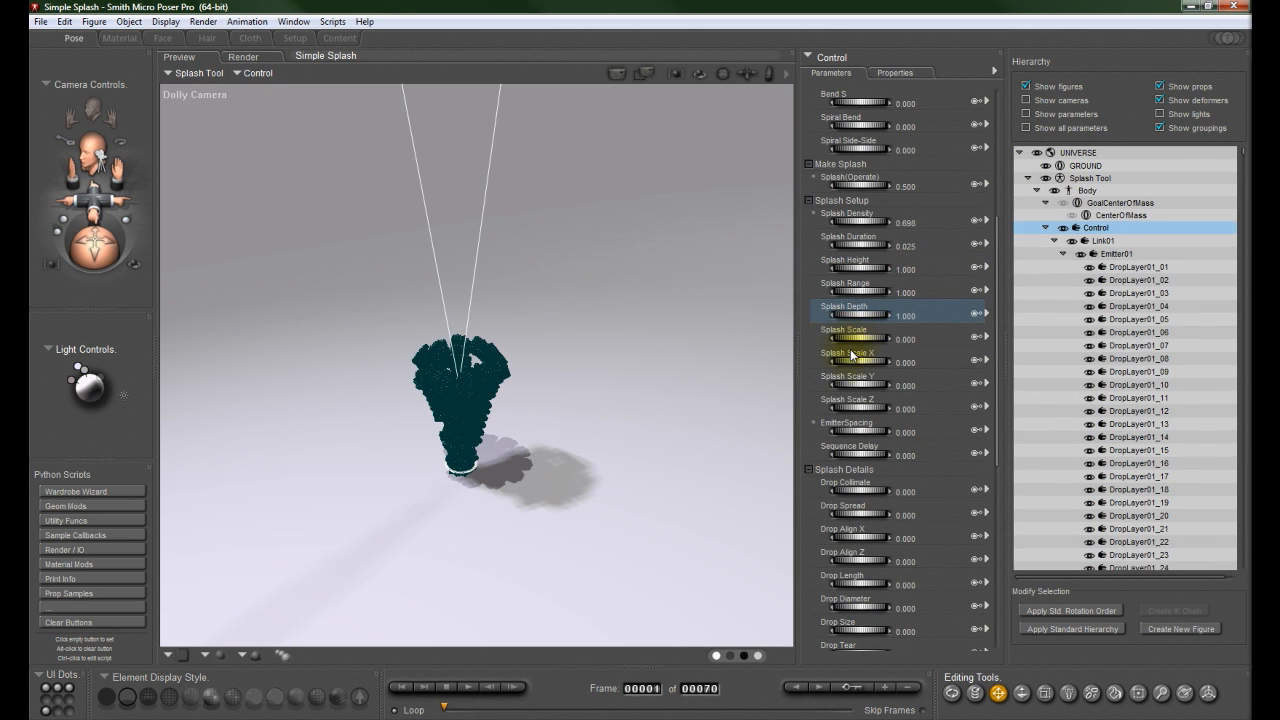
Step: Try out a change to the overall Splash Scale and reset it to 0
{"action": "mouse_move", "coordinate": [857, 343]}
{"action": "left_mouse_down"}
{"action": "mouse_move", "coordinate": [1049, 340]}
{"action": "mouse_move", "coordinate": [872, 338]}
{"action": "left_mouse_up"}
{"action": "left_click", "coordinate": [912, 342]}
{"action": "type", "text": "0"}
{"action": "key", "text": "Return"}
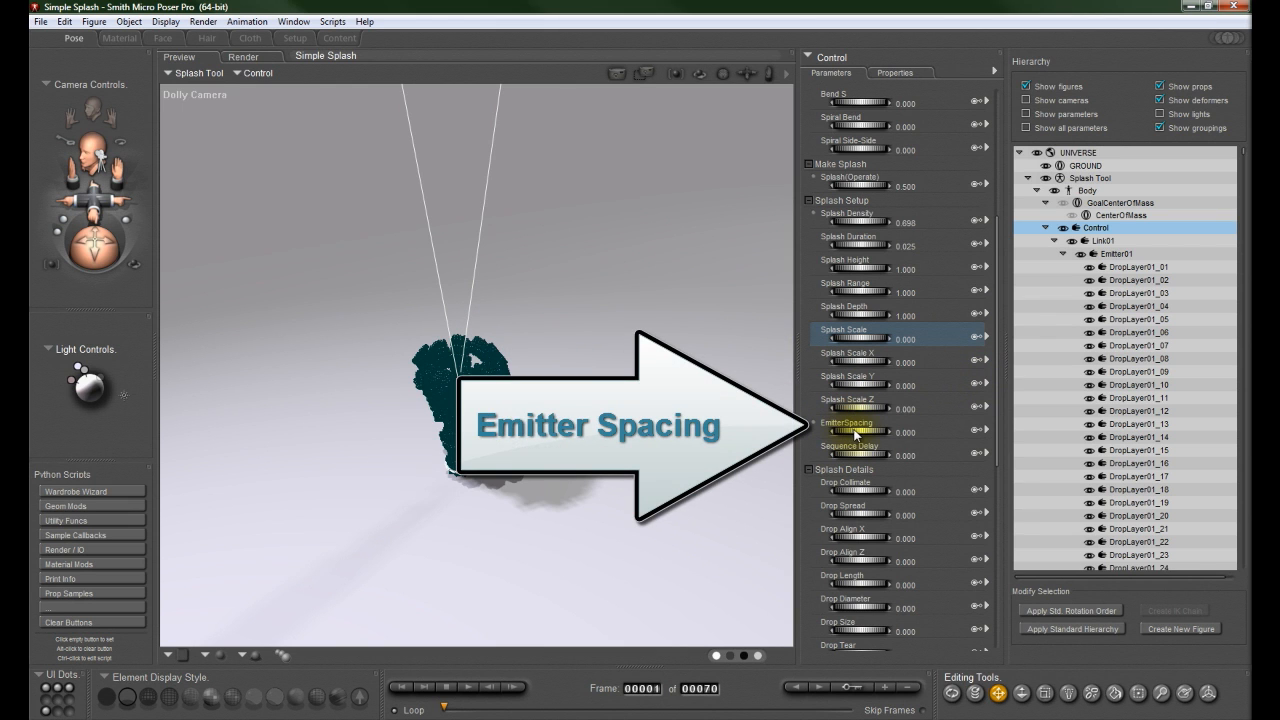
Step: Increase EmitterSpacing to about 0.79 to spread the ring of emitters apart
{"action": "left_click_drag", "start_coordinate": [856, 436], "coordinate": [903, 437]}
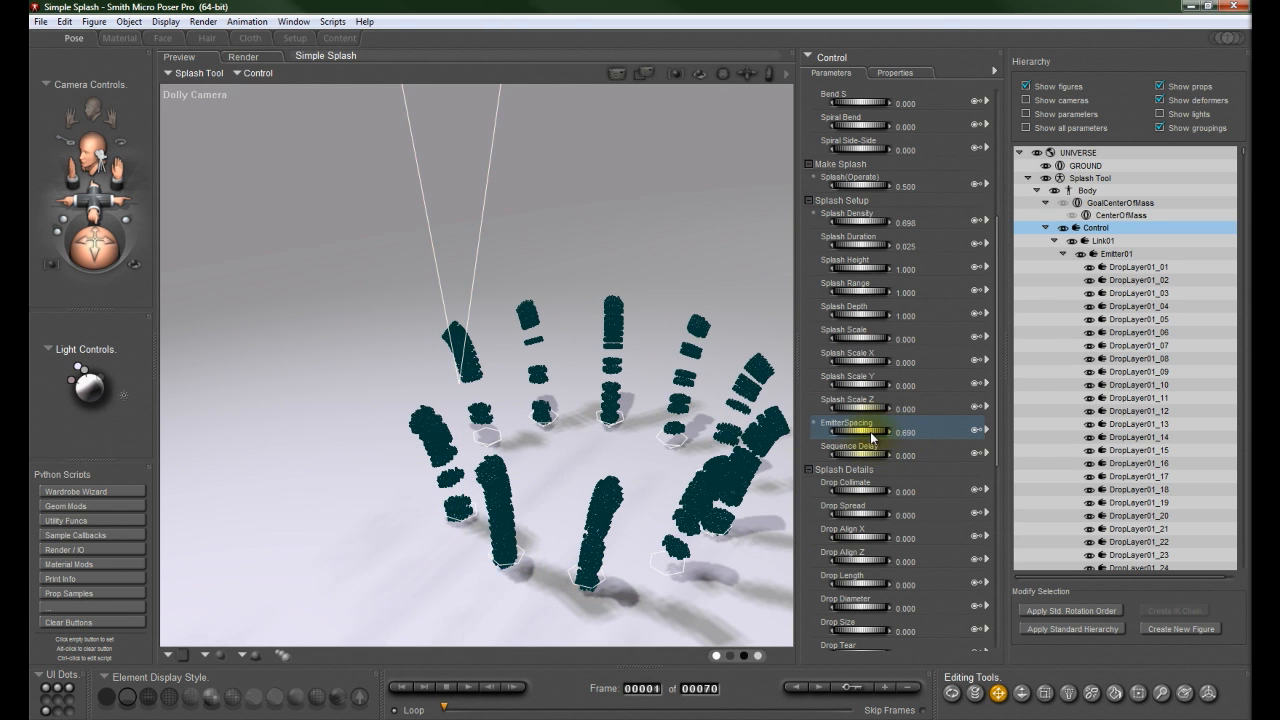
{"action": "mouse_move", "coordinate": [868, 429]}
{"action": "left_mouse_down"}
{"action": "mouse_move", "coordinate": [847, 429]}
{"action": "mouse_move", "coordinate": [875, 429]}
{"action": "left_mouse_up"}
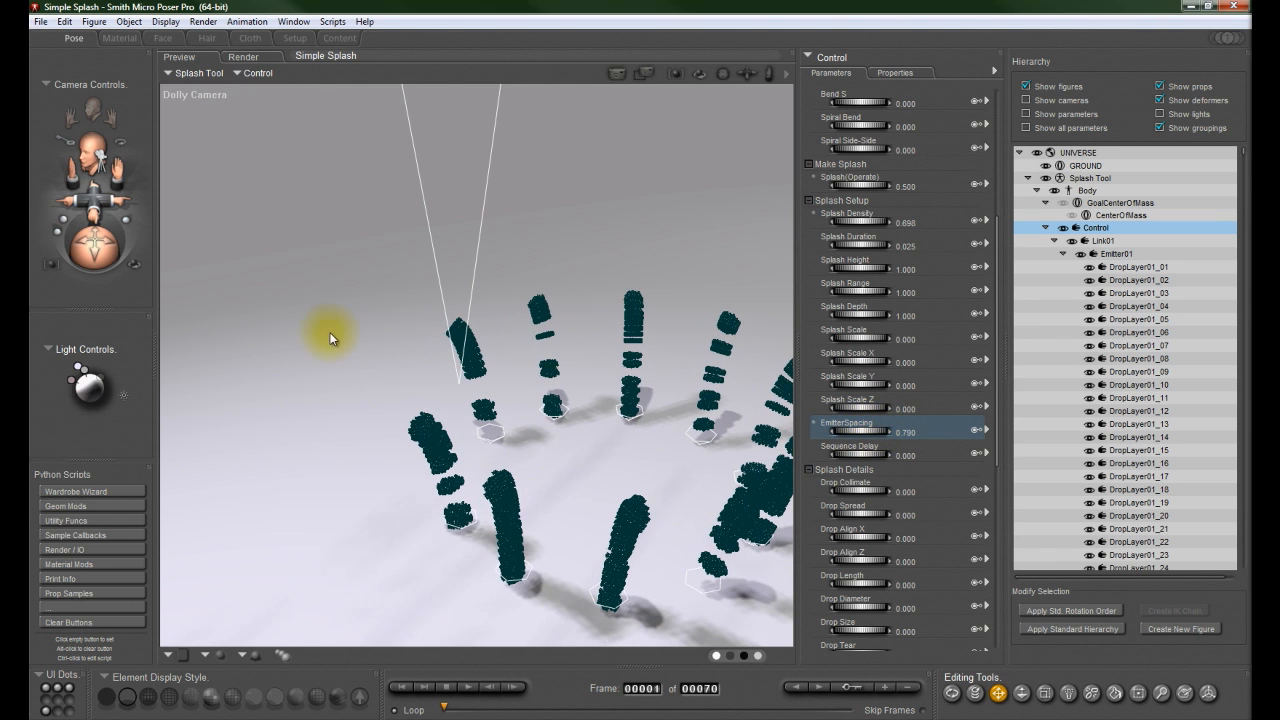
{"action": "scroll", "coordinate": [420, 335], "scroll_direction": "down", "scroll_amount": 5}
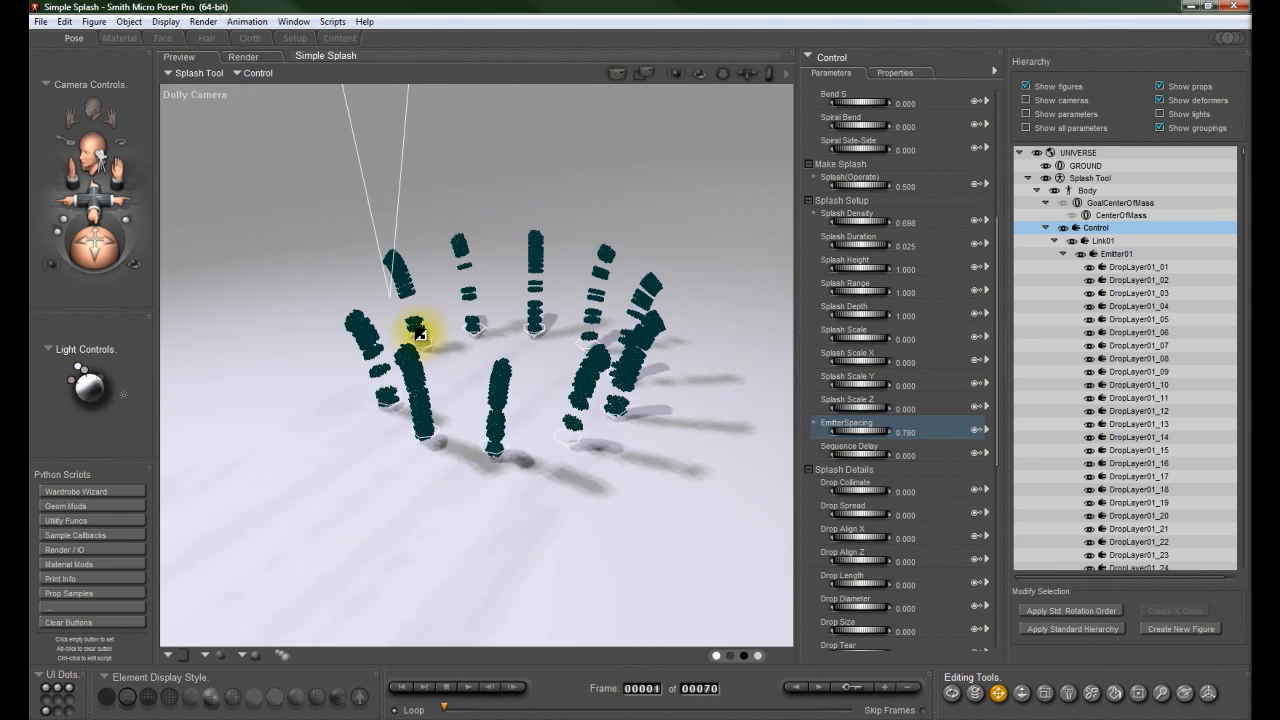
{"action": "left_click", "coordinate": [827, 428]}
Step: Raise Sequence Delay to about 0.052 and advance Splash(Operate) to about 0.872
{"action": "left_click", "coordinate": [830, 449]}
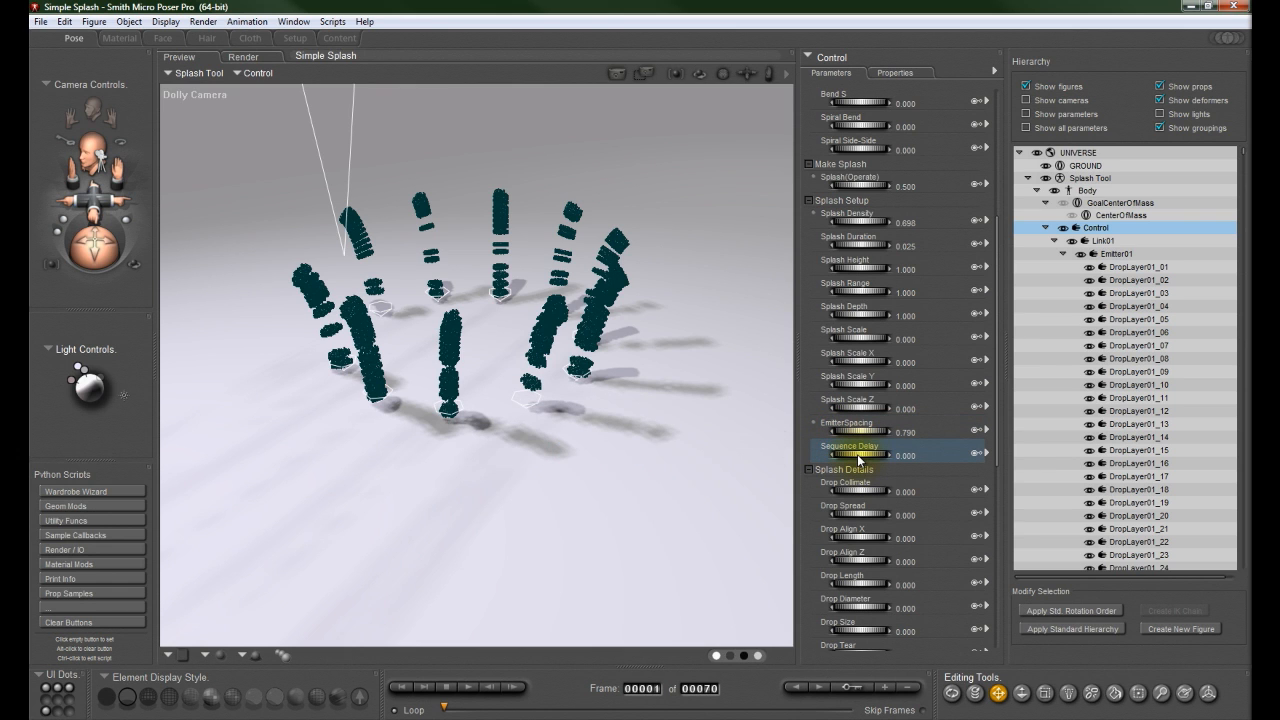
{"action": "mouse_move", "coordinate": [858, 460]}
{"action": "left_mouse_down"}
{"action": "mouse_move", "coordinate": [880, 460]}
{"action": "mouse_move", "coordinate": [868, 458]}
{"action": "left_mouse_up"}
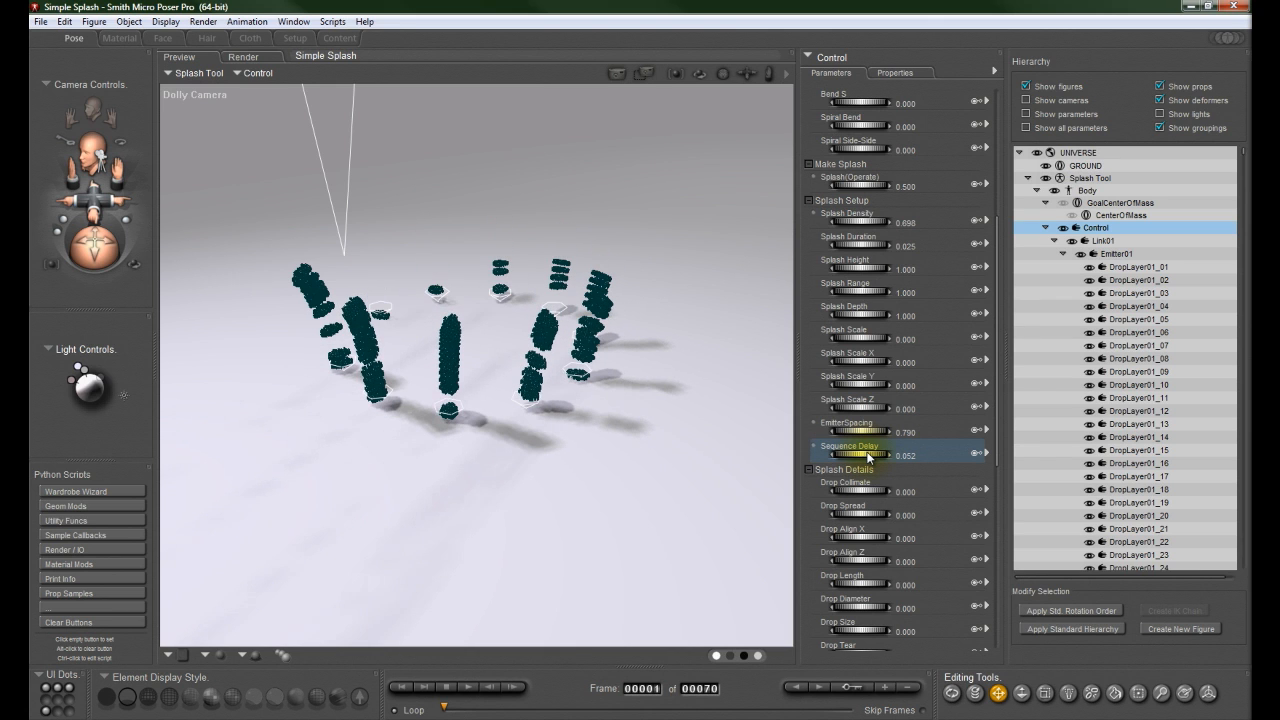
{"action": "left_click", "coordinate": [866, 188]}
{"action": "left_click_drag", "start_coordinate": [849, 190], "coordinate": [988, 128]}
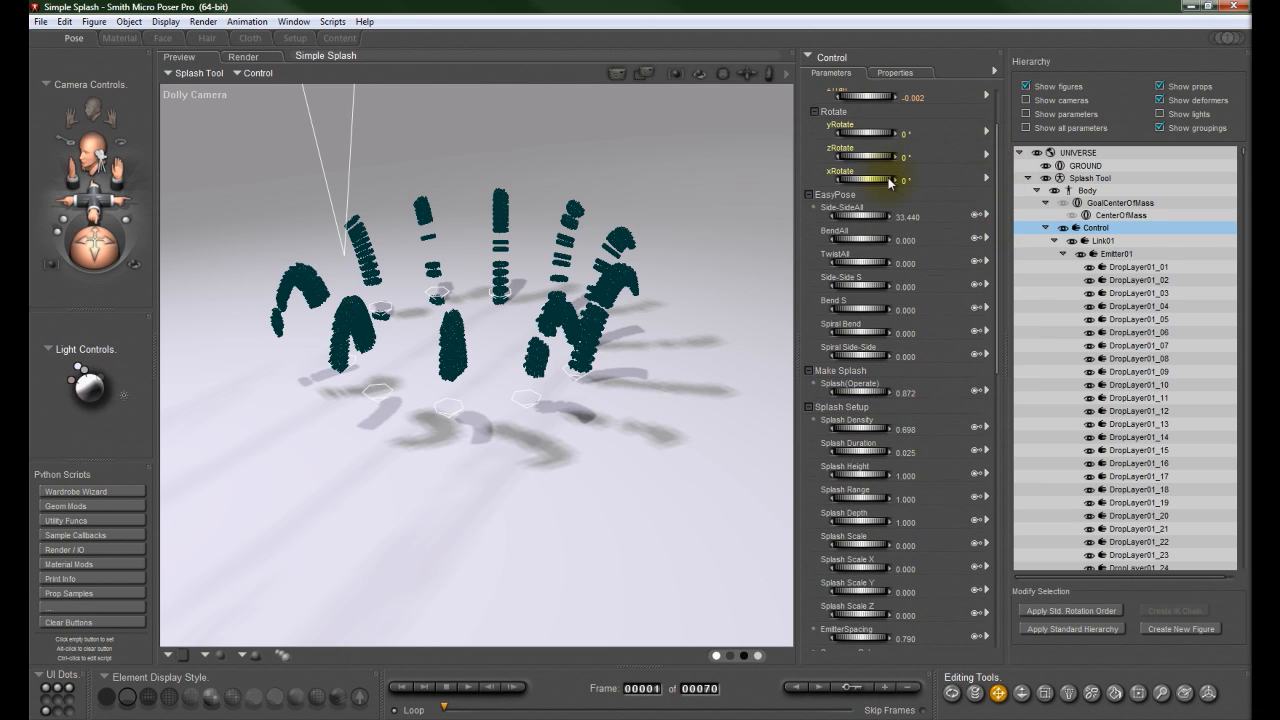
Step: Set the EasyPose Side-SideAll value to 0 to straighten the chain of emitters
{"action": "left_click", "coordinate": [908, 218]}
{"action": "type", "text": "0"}
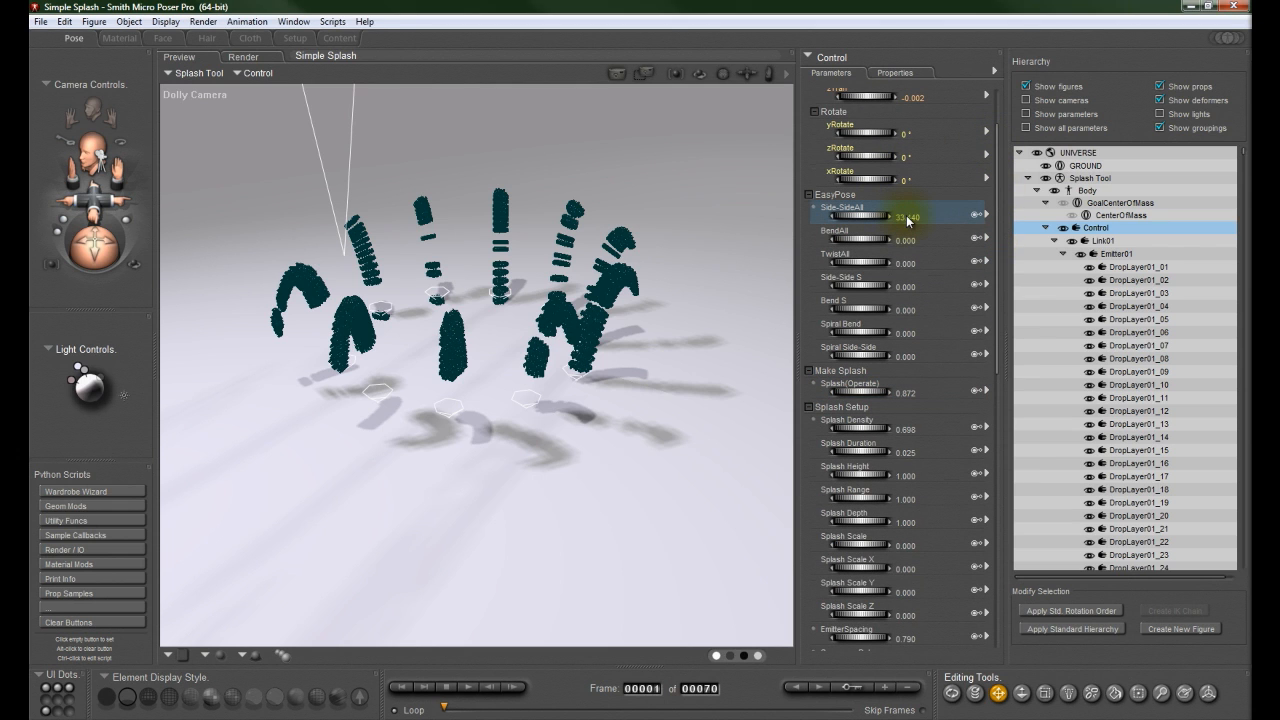
{"action": "key", "text": "Return"}
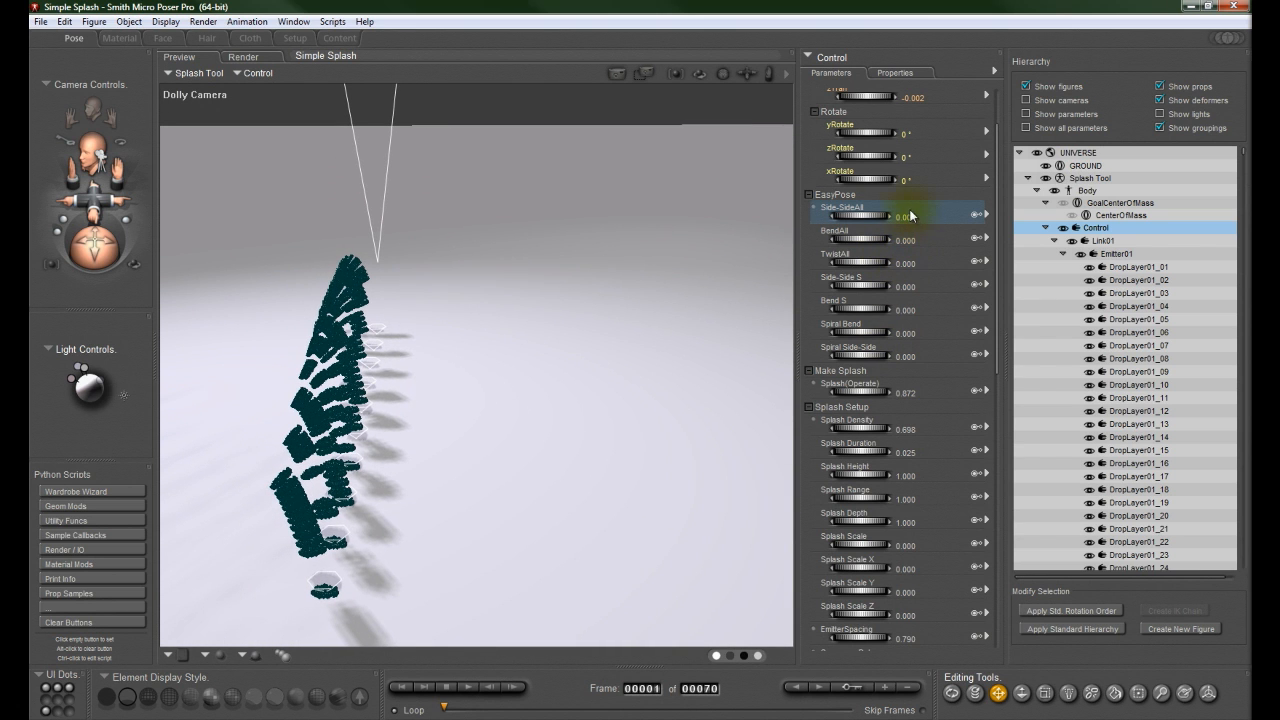
{"action": "scroll", "coordinate": [825, 330], "scroll_direction": "down", "scroll_amount": 5}
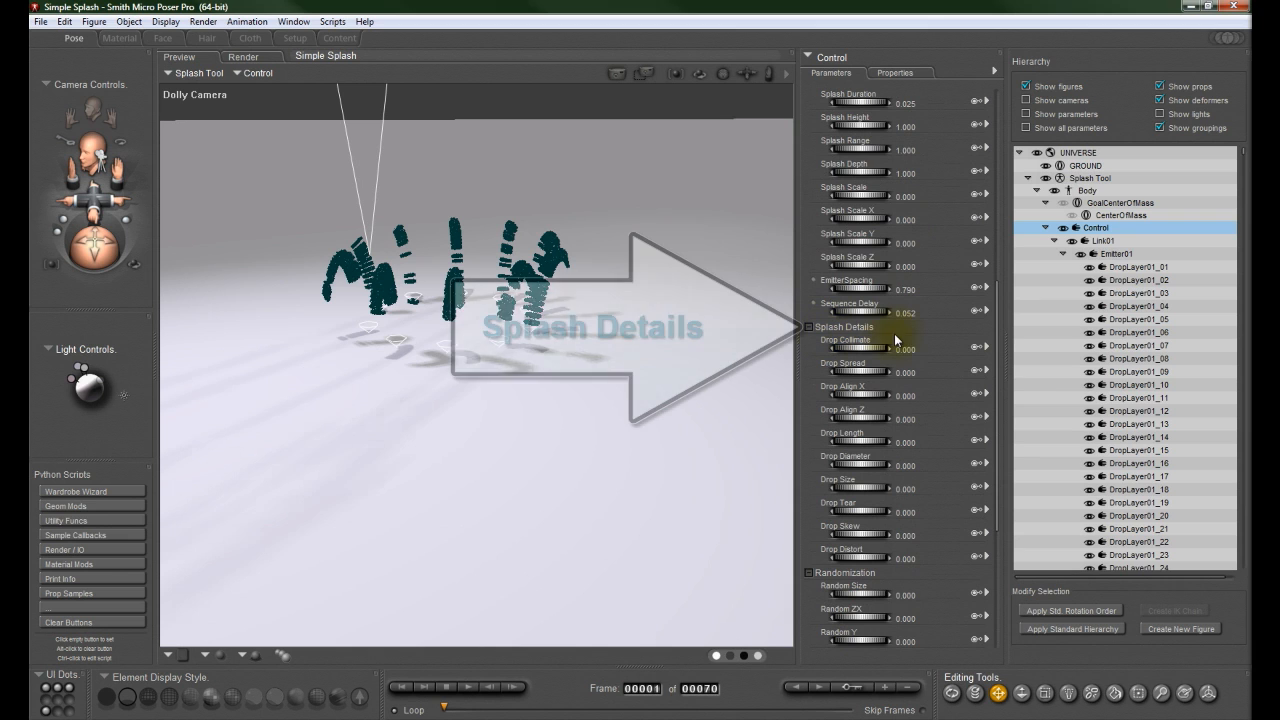
Step: Reset Sequence Delay to 0 and set EmitterSpacing to 1 for the ring of emitters
{"action": "left_click", "coordinate": [910, 313]}
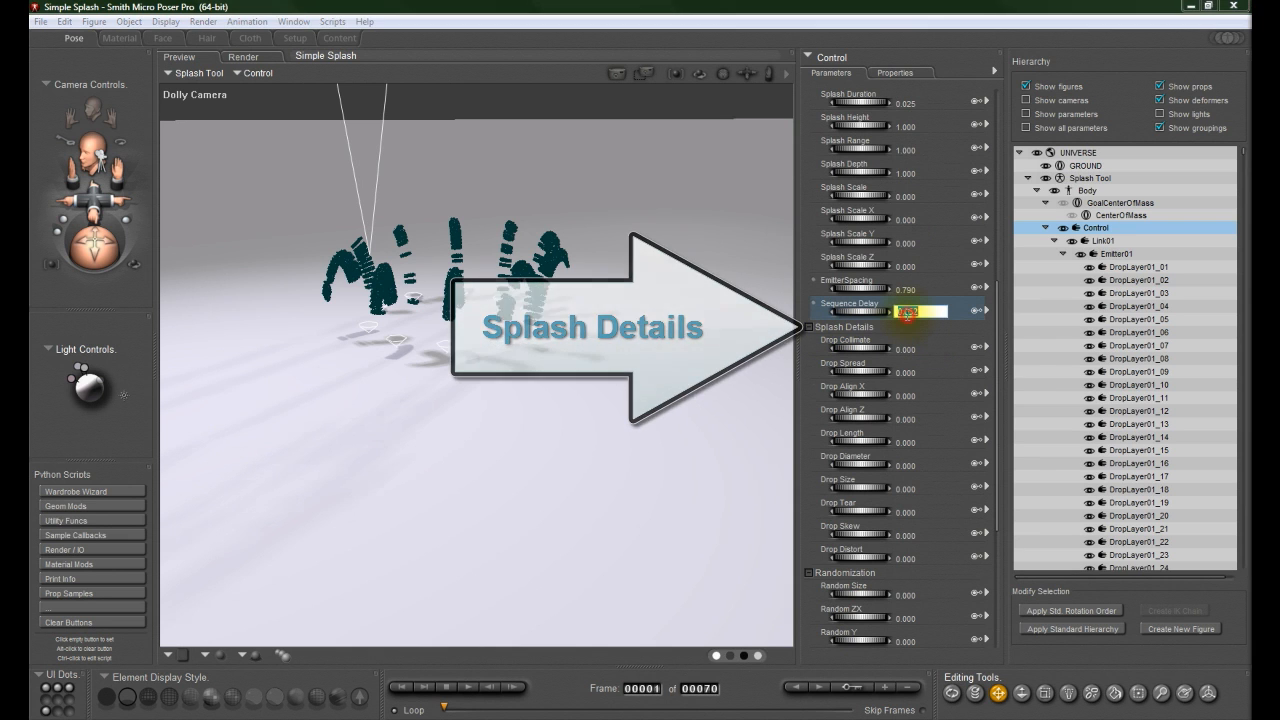
{"action": "key", "text": "Return"}
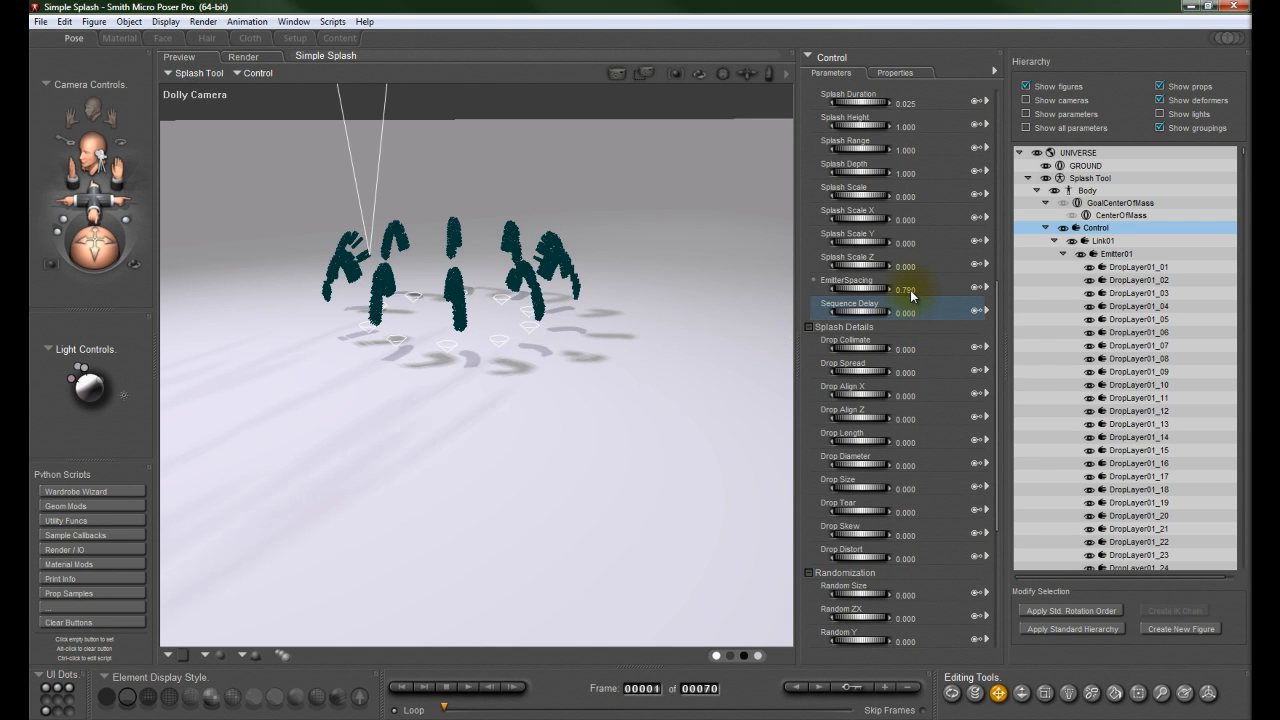
{"action": "left_click", "coordinate": [910, 290]}
{"action": "type", "text": "1"}
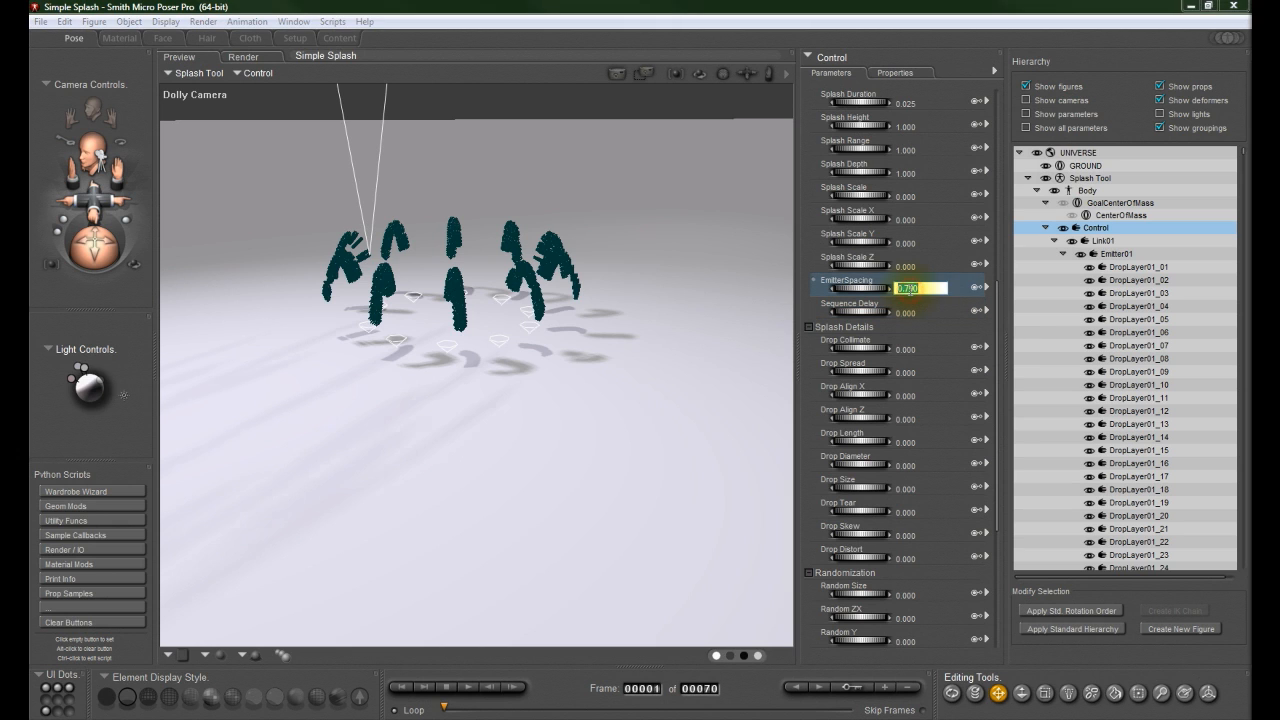
{"action": "key", "text": "Return"}
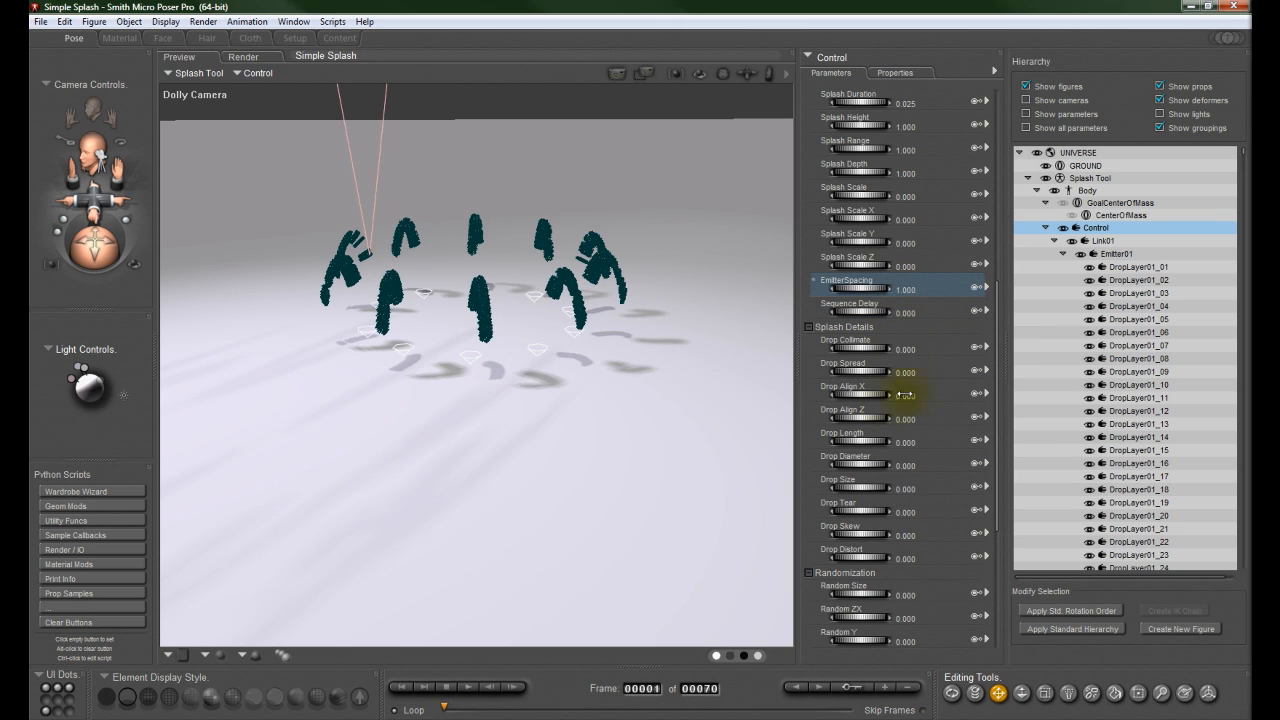
Step: Set the Splash(Operate) value to 0.5 to show the splash midway
{"action": "left_click_drag", "start_coordinate": [993, 308], "coordinate": [991, 267]}
{"action": "left_click", "coordinate": [900, 154]}
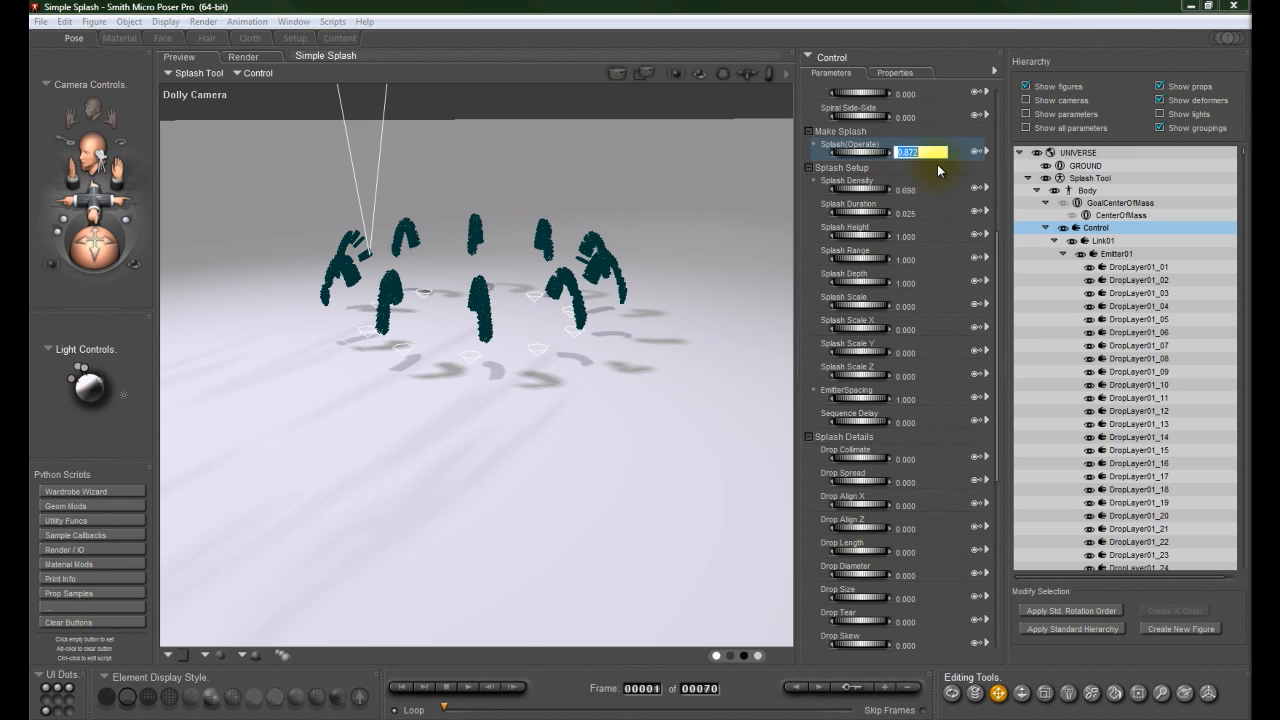
{"action": "type", "text": "0.5"}
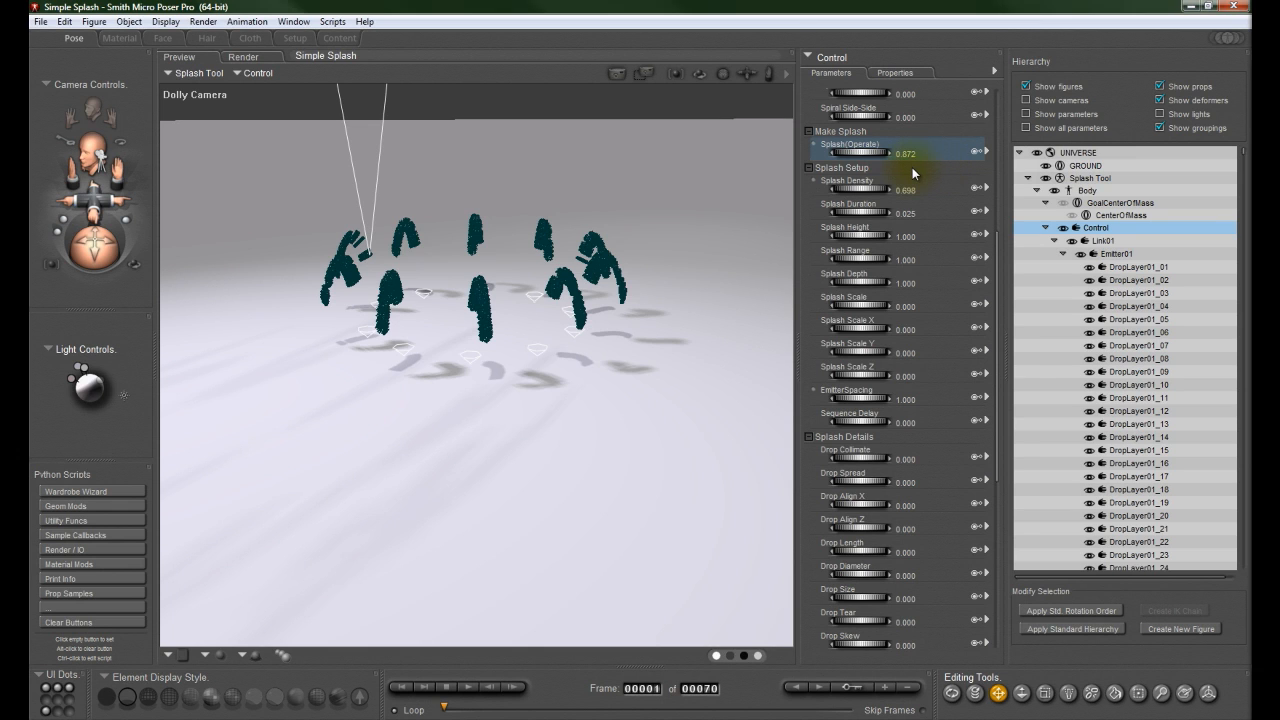
{"action": "key", "text": "Return"}
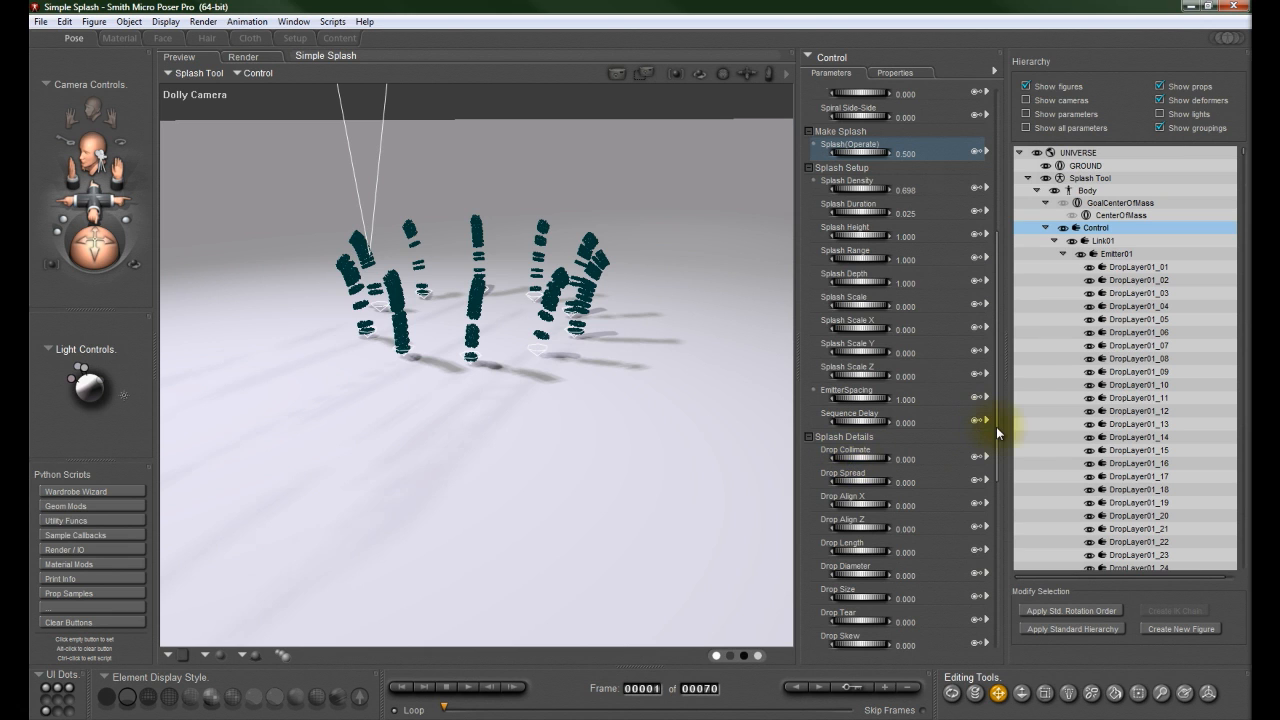
Step: Set Drop Collimate to 1 in the Splash Details group
{"action": "scroll", "coordinate": [996, 426], "scroll_direction": "down", "scroll_amount": 3}
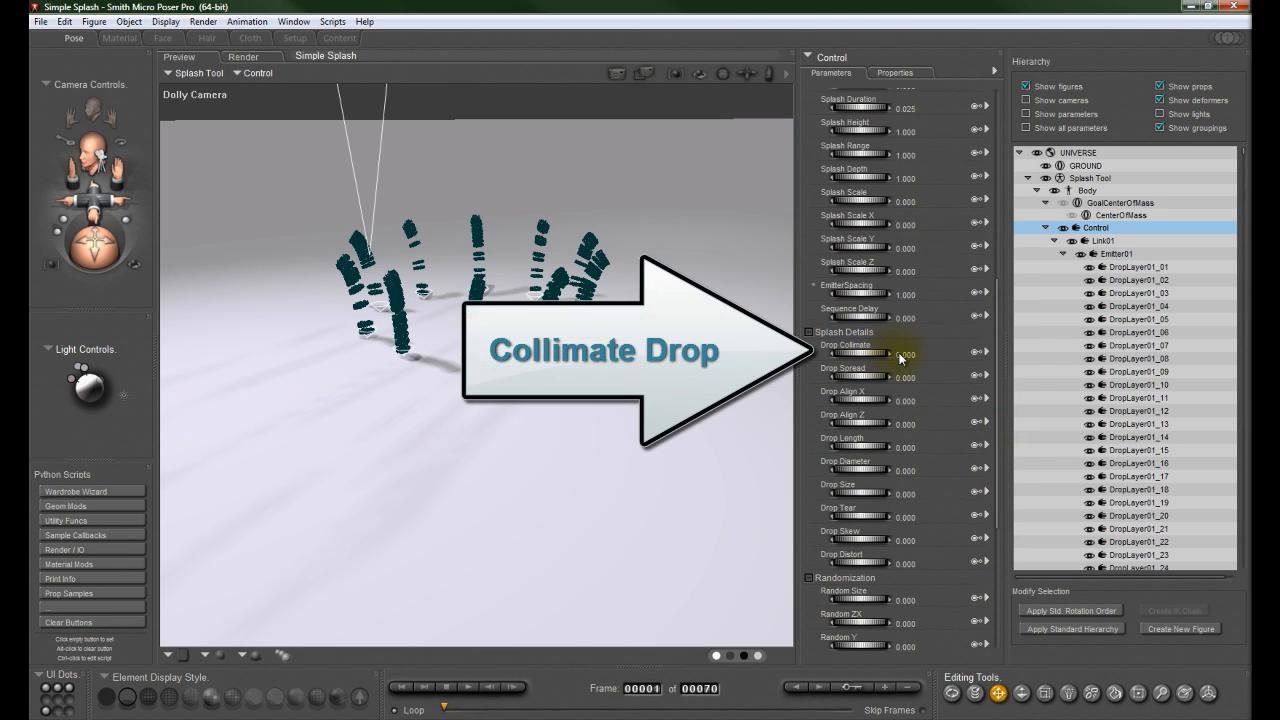
{"action": "left_click", "coordinate": [902, 354]}
{"action": "type", "text": "1"}
{"action": "key", "text": "Return"}
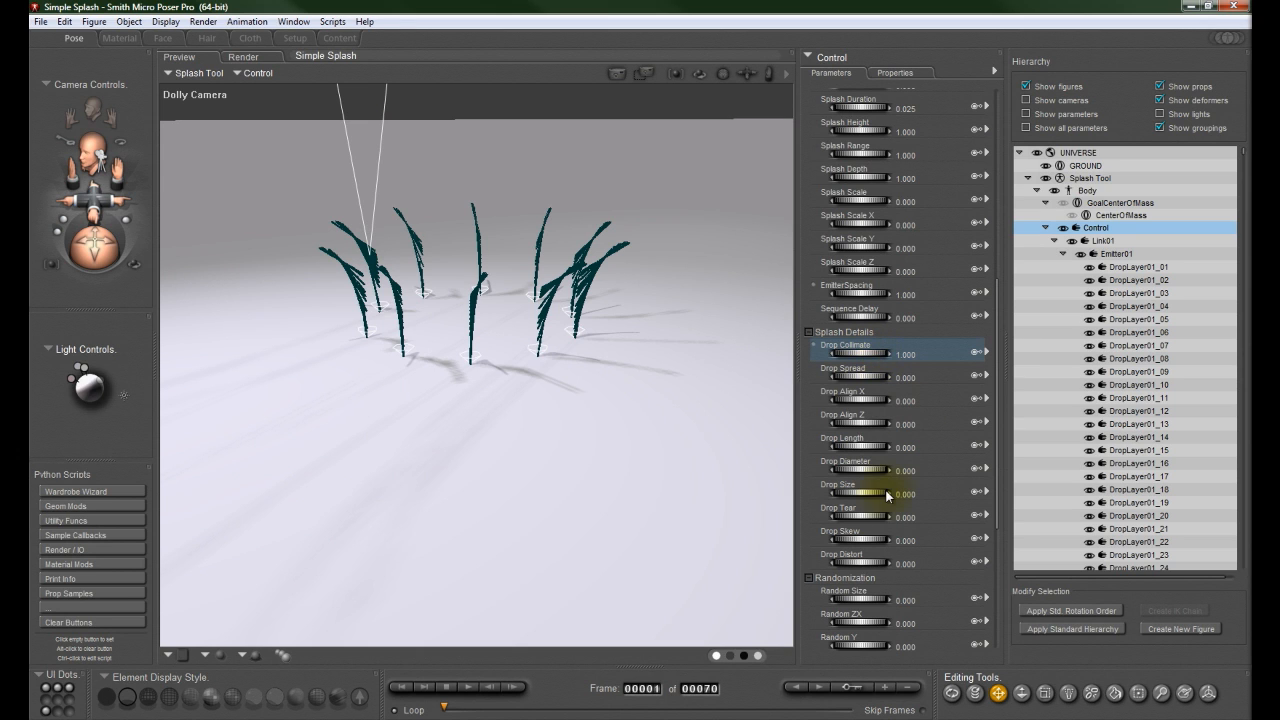
Step: Try out the Gain Spread dial in the Splash Dynamics group, and reset Drop Collimate to 0
{"action": "left_click_drag", "start_coordinate": [1000, 496], "coordinate": [995, 643]}
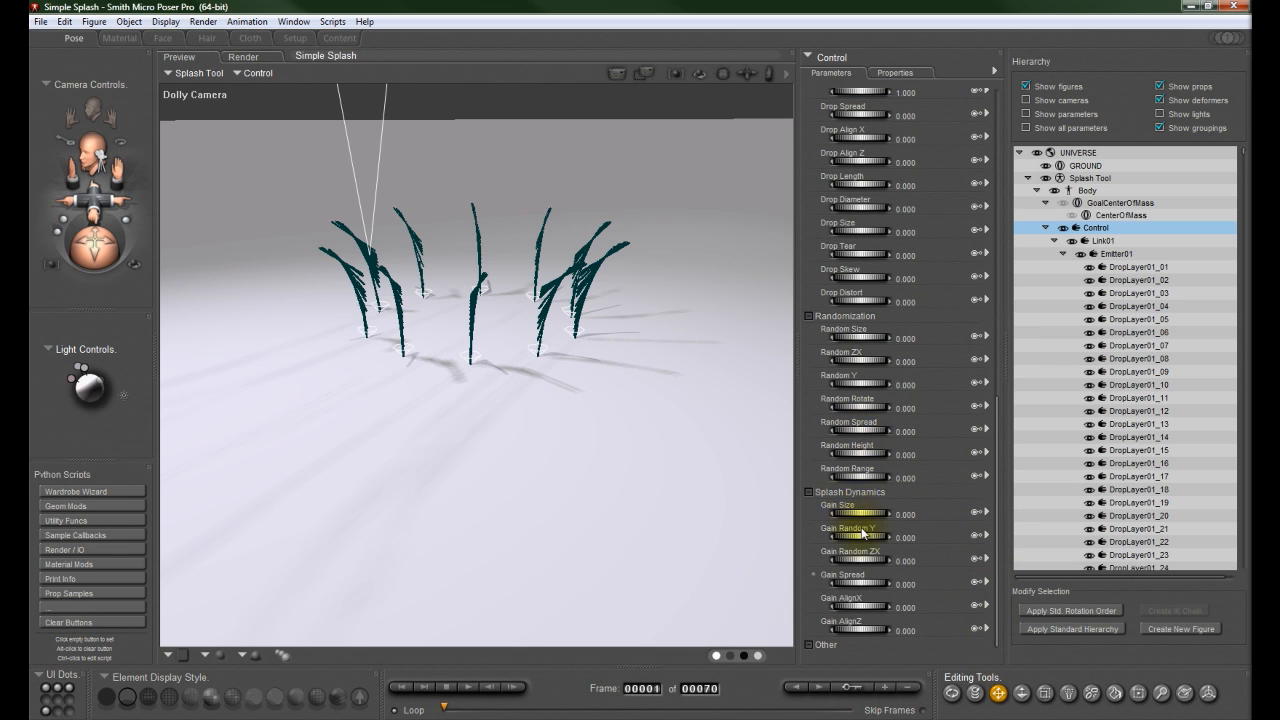
{"action": "left_click_drag", "start_coordinate": [862, 587], "coordinate": [975, 593]}
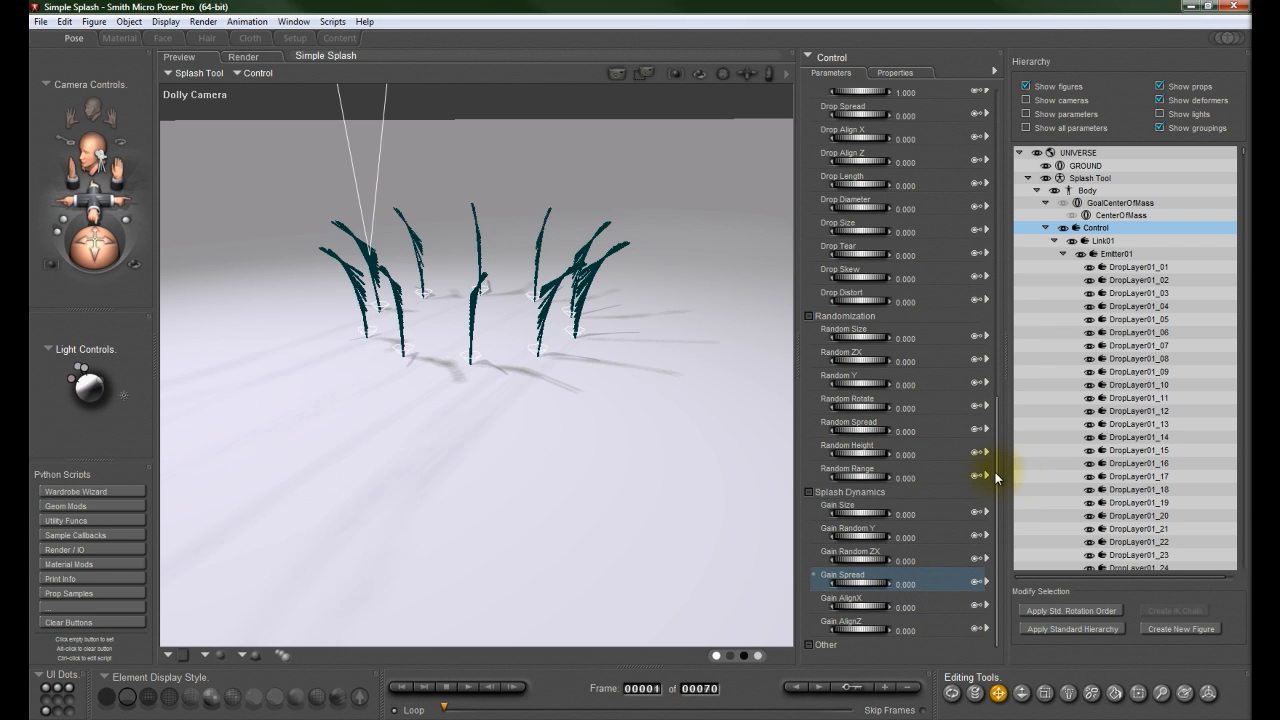
{"action": "left_click_drag", "start_coordinate": [995, 472], "coordinate": [994, 345]}
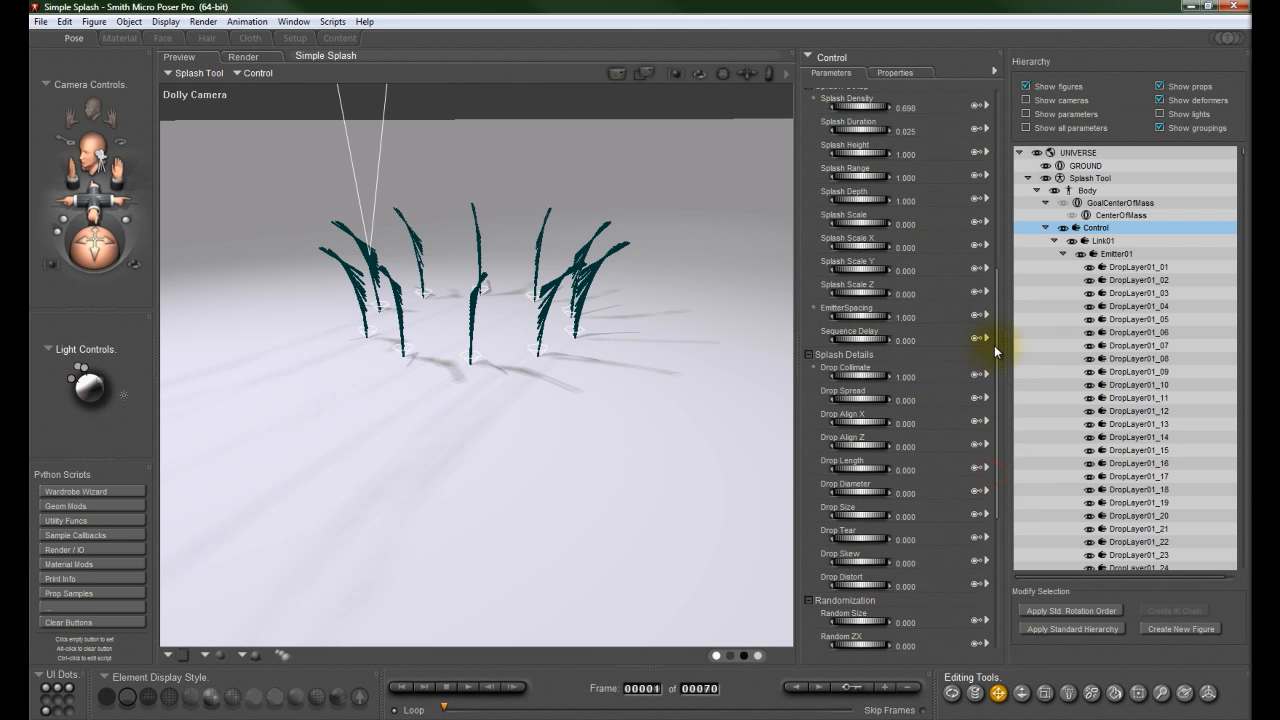
{"action": "left_click", "coordinate": [909, 377]}
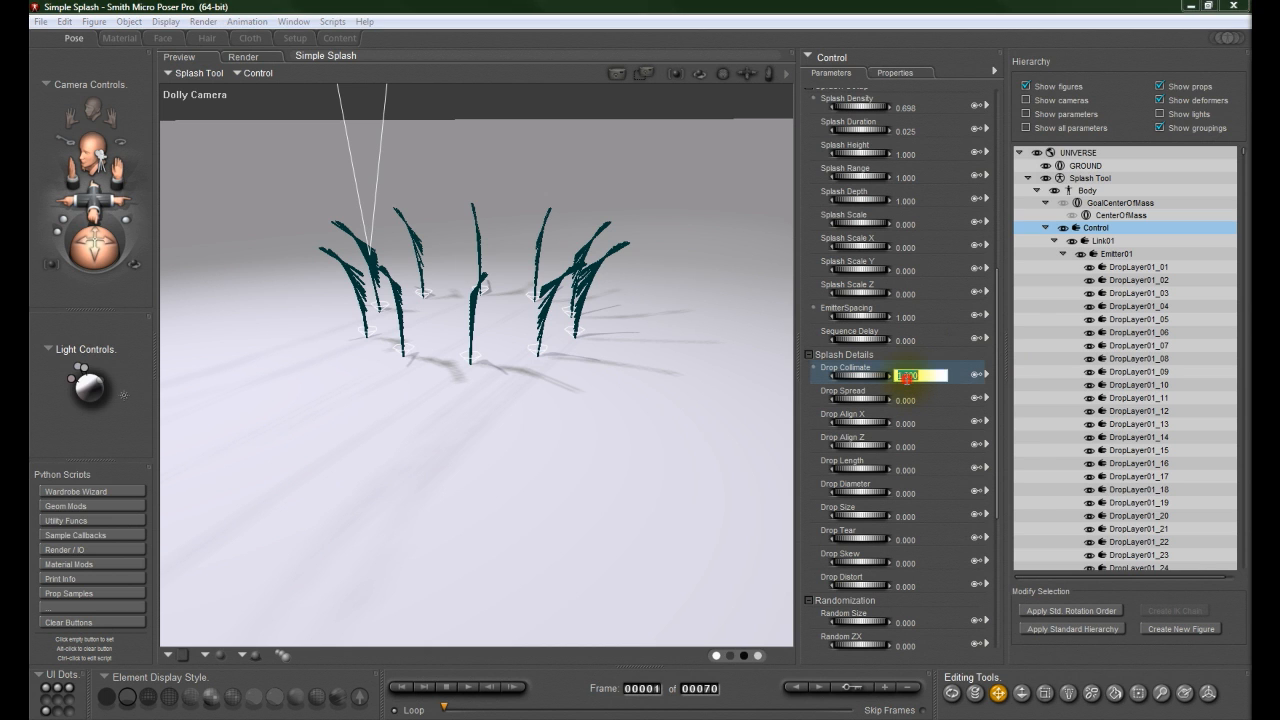
{"action": "left_click", "coordinate": [905, 384]}
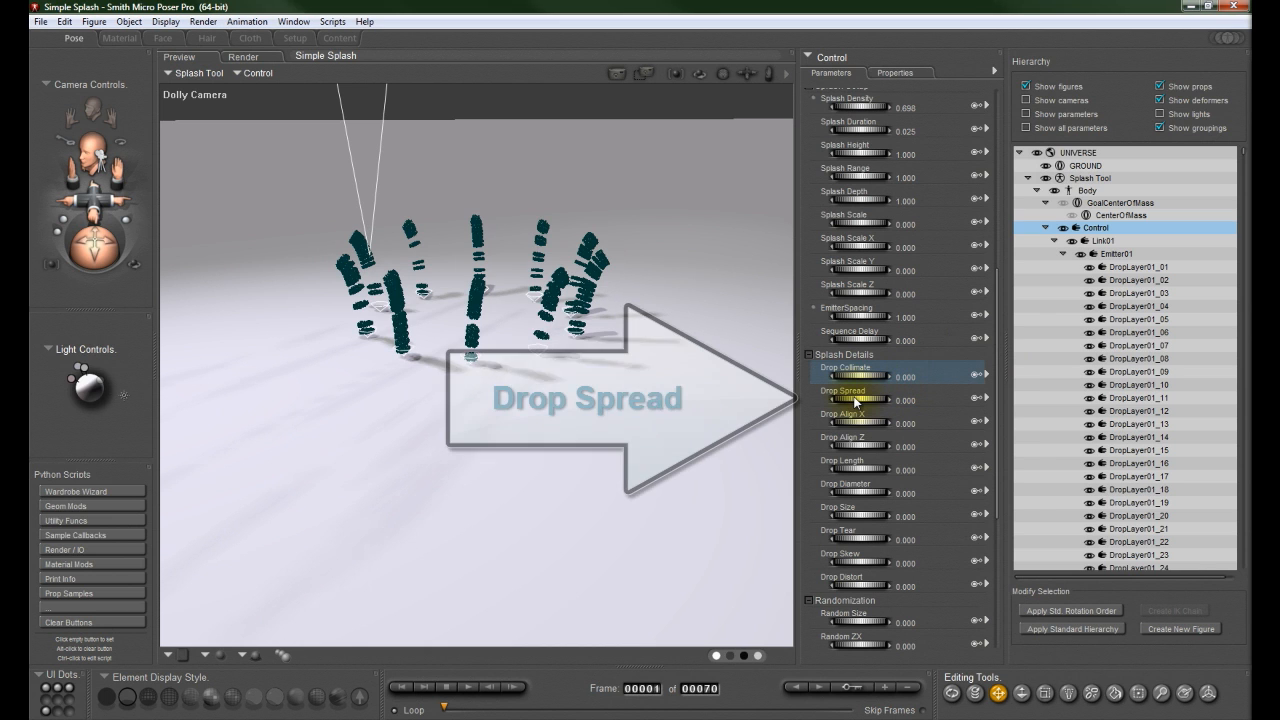
Step: Try out Drop Spread at about 0.072 to widen the drops, and reset it to 0
{"action": "mouse_move", "coordinate": [856, 400]}
{"action": "left_mouse_down"}
{"action": "mouse_move", "coordinate": [913, 400]}
{"action": "mouse_move", "coordinate": [868, 405]}
{"action": "left_mouse_up"}
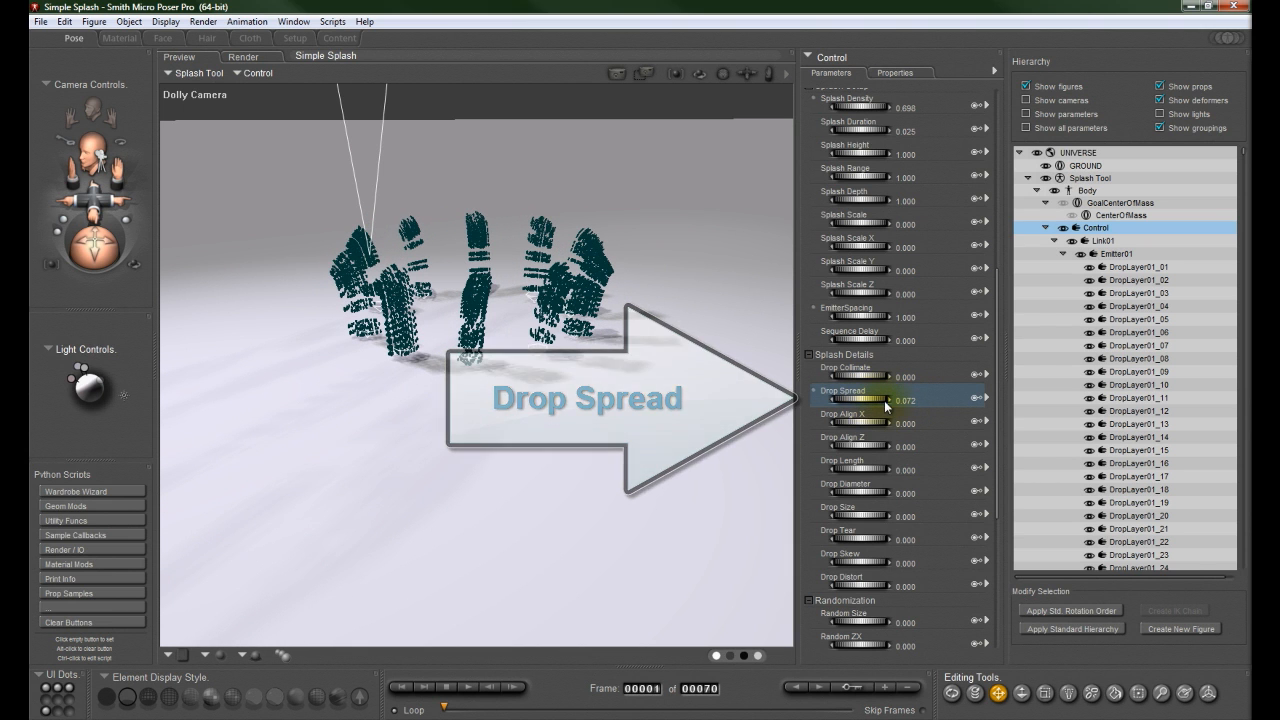
{"action": "left_click", "coordinate": [903, 400]}
{"action": "type", "text": "0"}
{"action": "key", "text": "Return"}
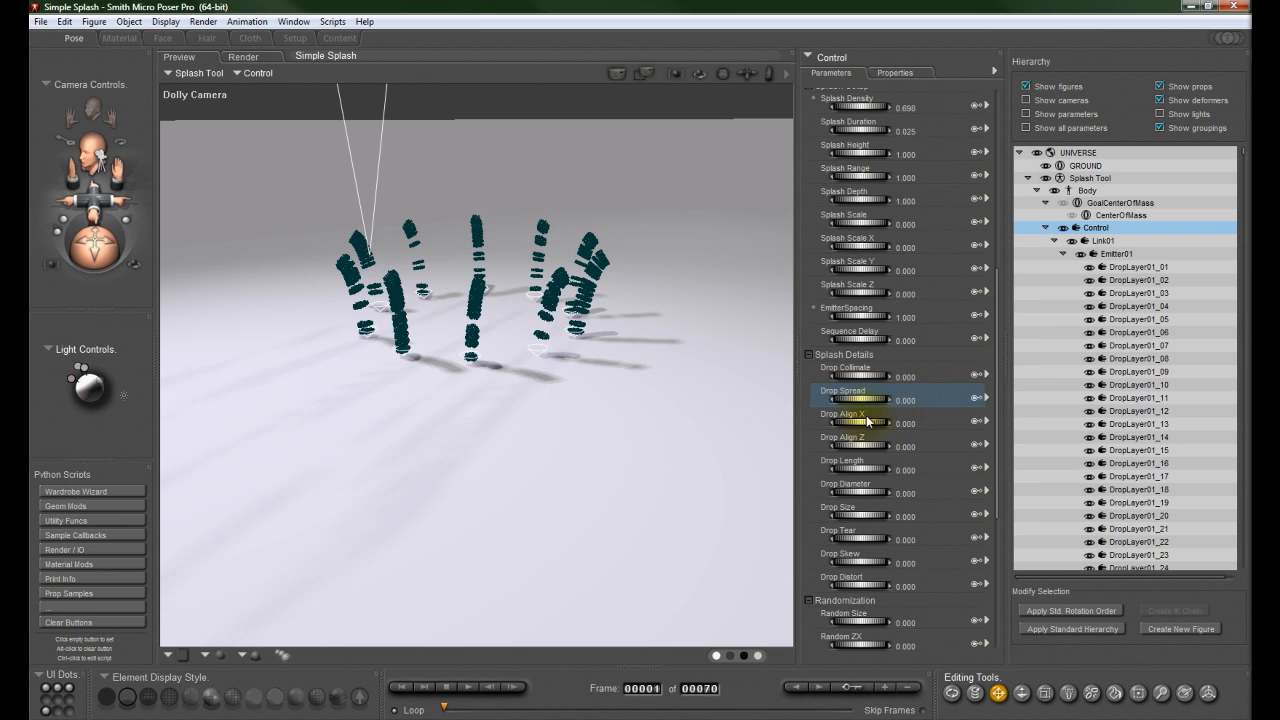
Step: Try out Drop Align X up to a value of 1, viewing the ring from above, and reset it to 0
{"action": "left_click_drag", "start_coordinate": [857, 424], "coordinate": [957, 424]}
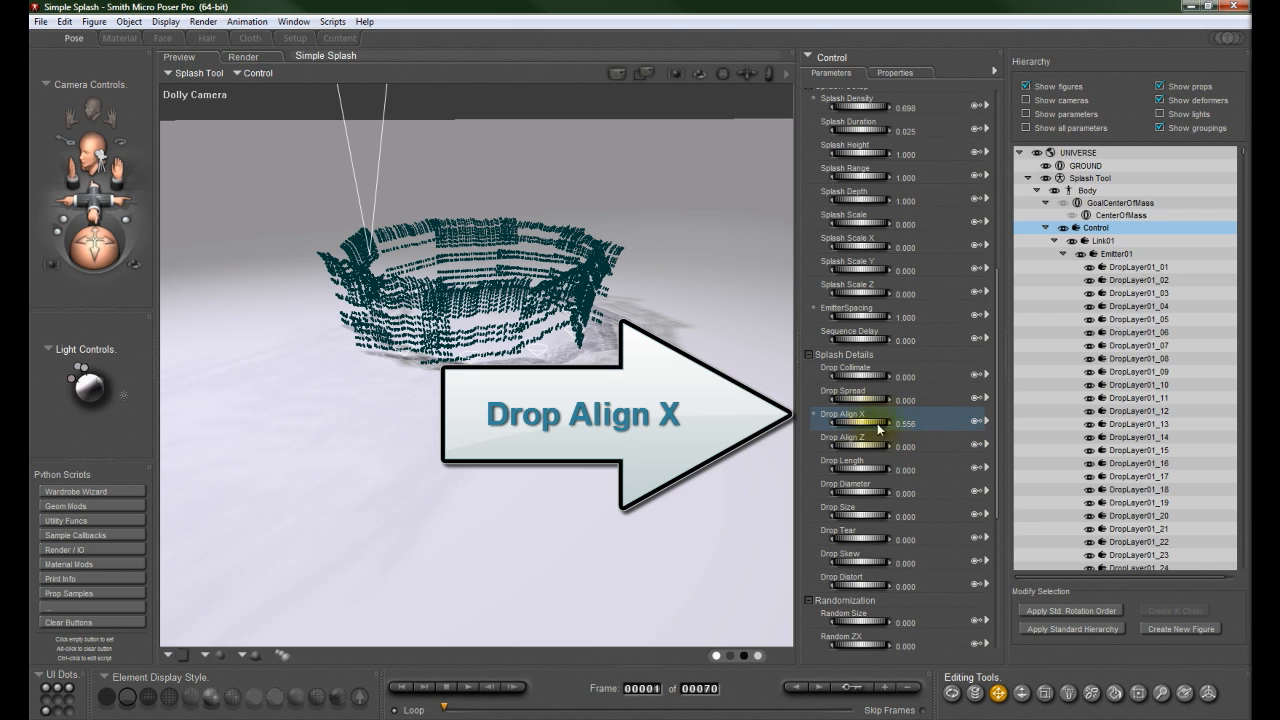
{"action": "type", "text": "1"}
{"action": "key", "text": "Return"}
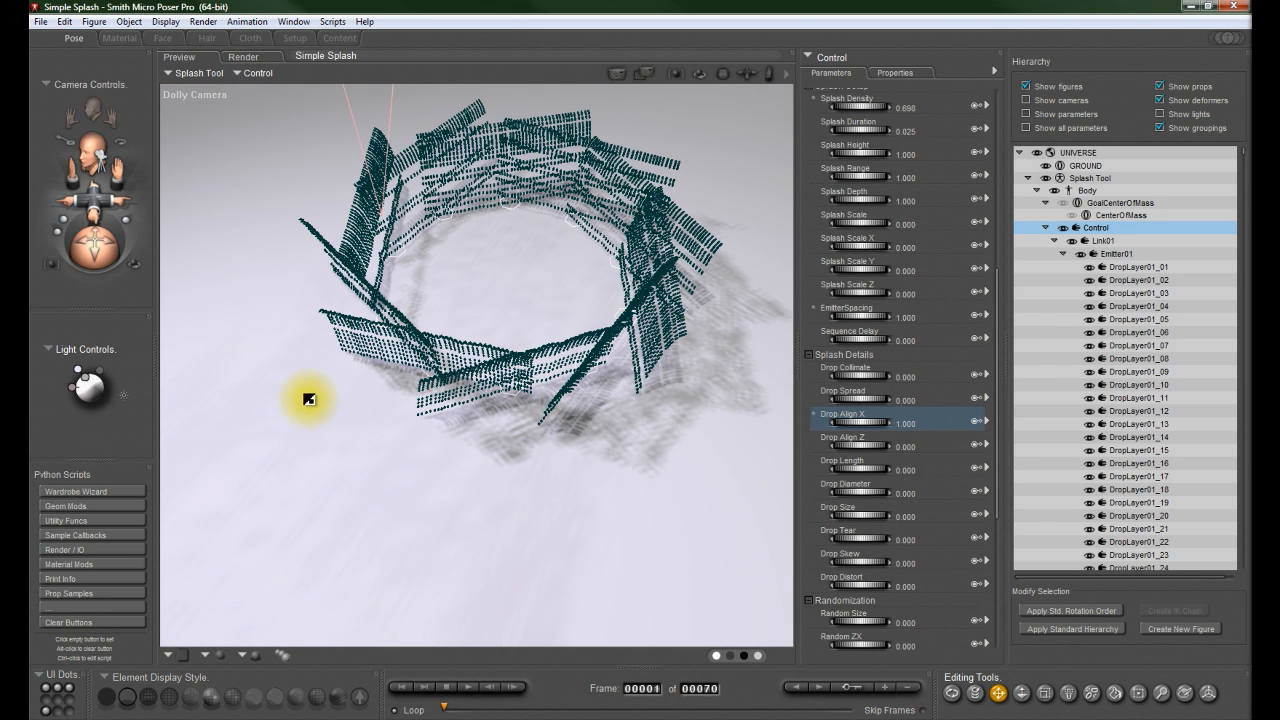
{"action": "left_click", "coordinate": [912, 423]}
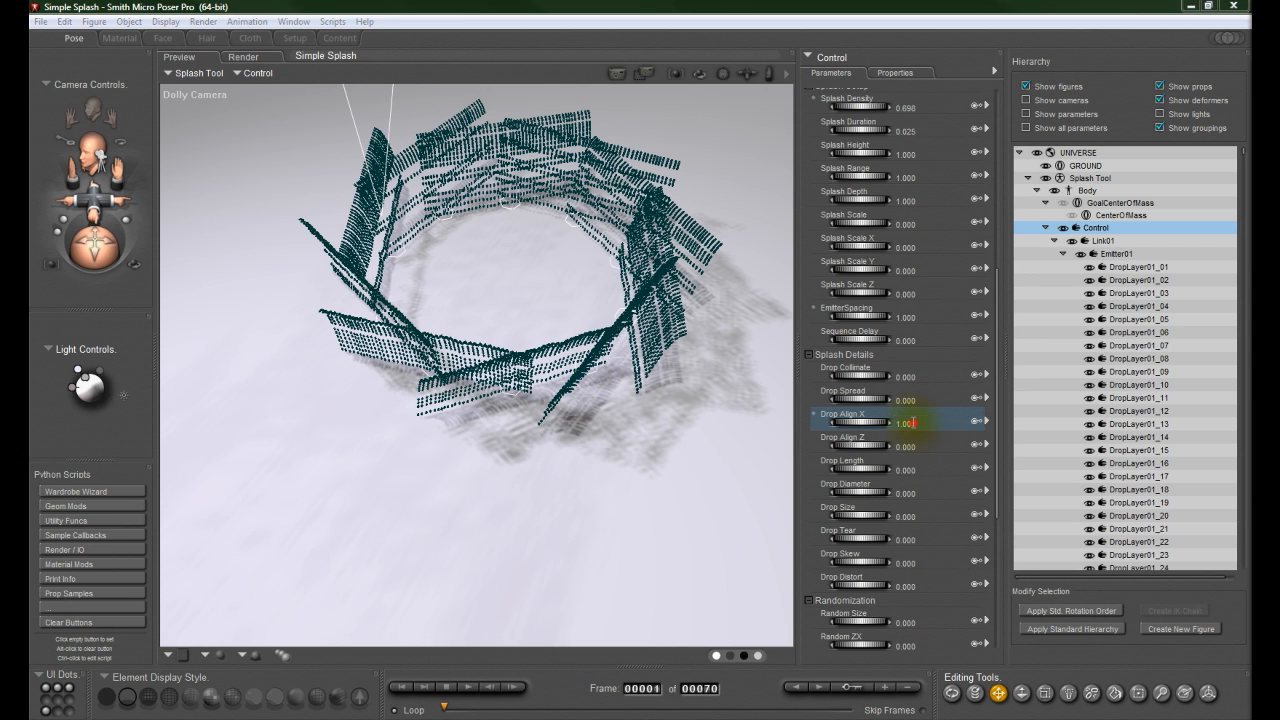
{"action": "type", "text": "0"}
{"action": "key", "text": "Return"}
Step: Try out Drop Align Z at 1 on the ring of emitters, and reset it to 0
{"action": "left_click", "coordinate": [907, 447]}
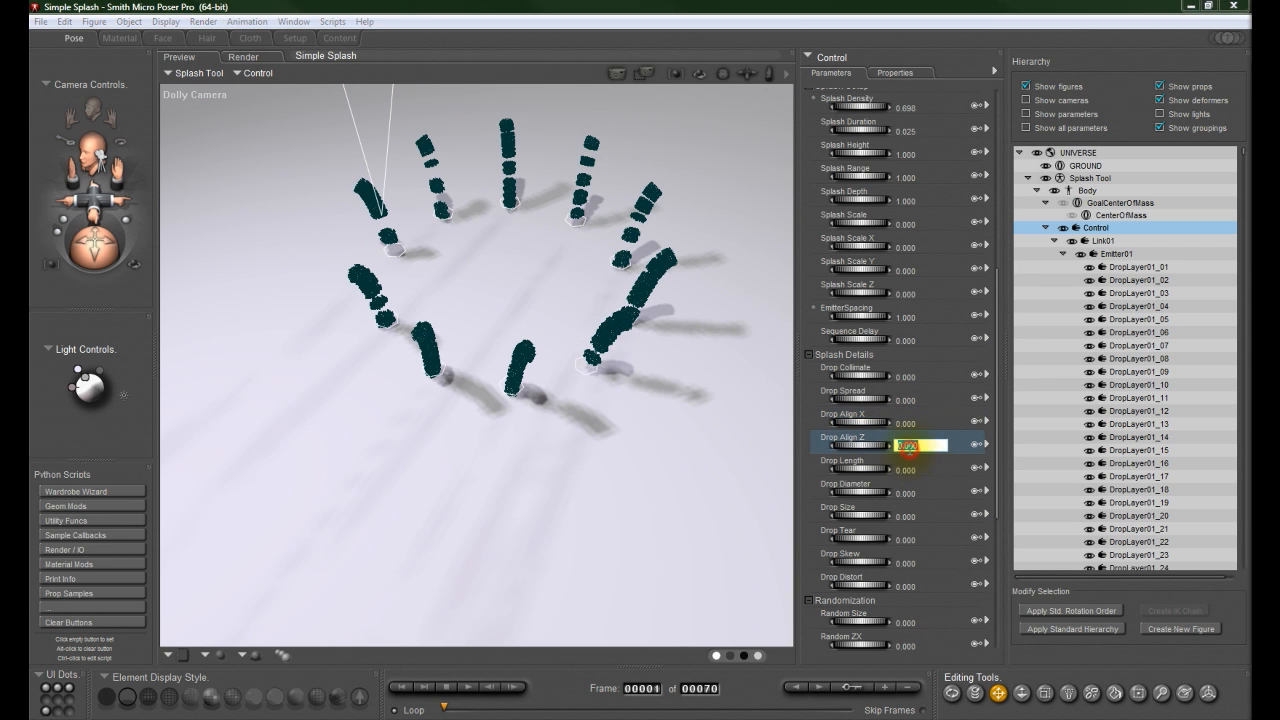
{"action": "type", "text": "1"}
{"action": "key", "text": "Return"}
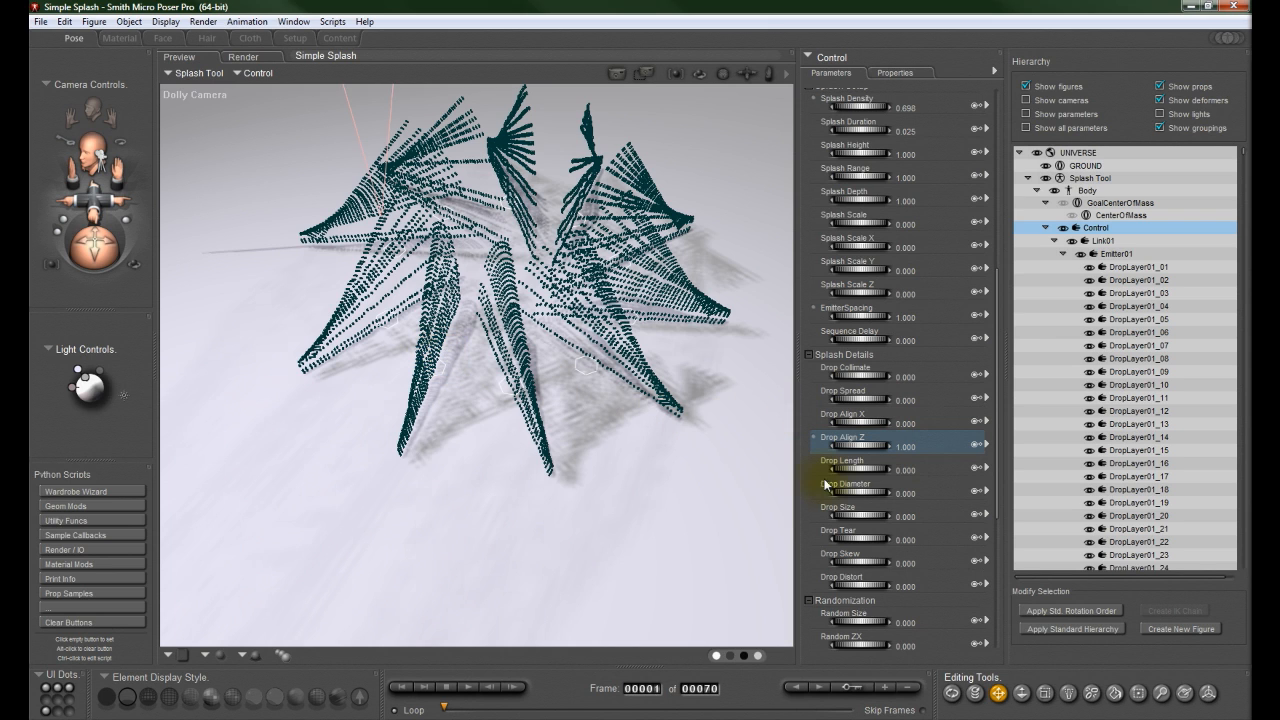
{"action": "left_click", "coordinate": [909, 448]}
{"action": "type", "text": "0"}
{"action": "key", "text": "Return"}
Step: Set Drop Align X to 1 again on the ring of emitters
{"action": "left_click", "coordinate": [904, 422]}
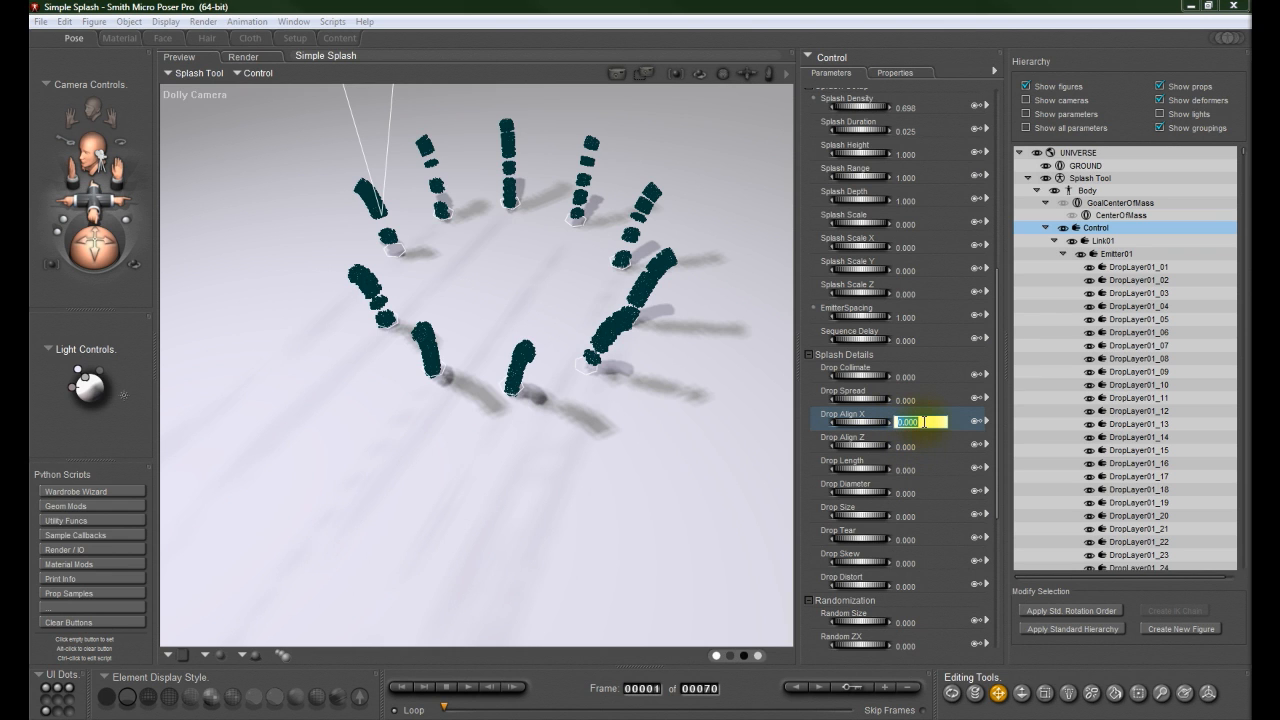
{"action": "type", "text": "1"}
{"action": "key", "text": "Return"}
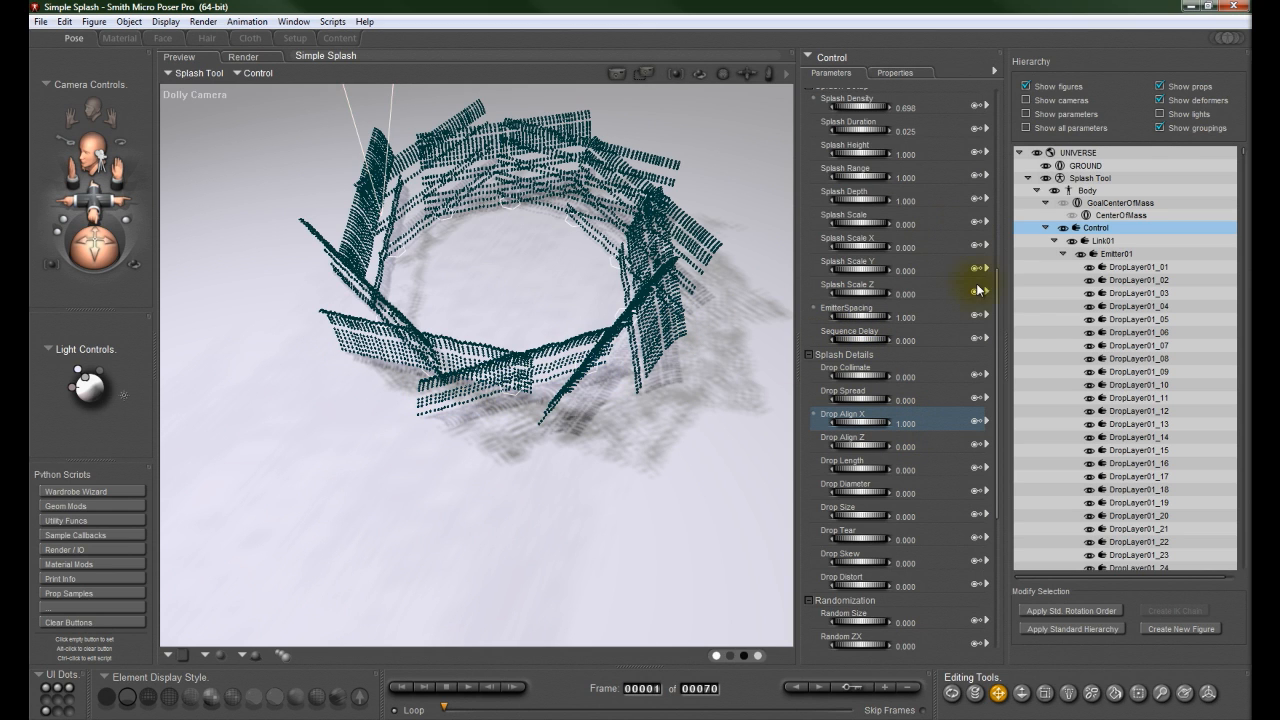
Step: Set the EasyPose Side-SideAll value to 0 to straighten the ring into a line of emitters
{"action": "left_click_drag", "start_coordinate": [998, 310], "coordinate": [998, 184]}
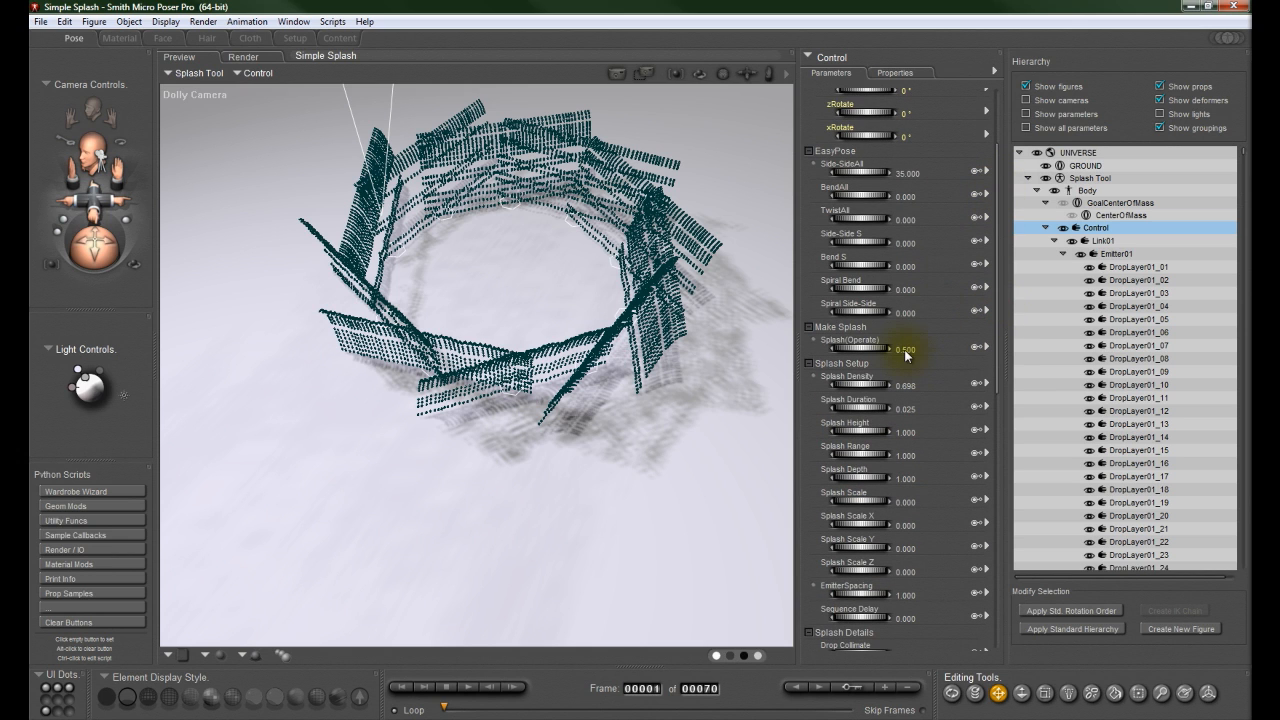
{"action": "left_click", "coordinate": [903, 172]}
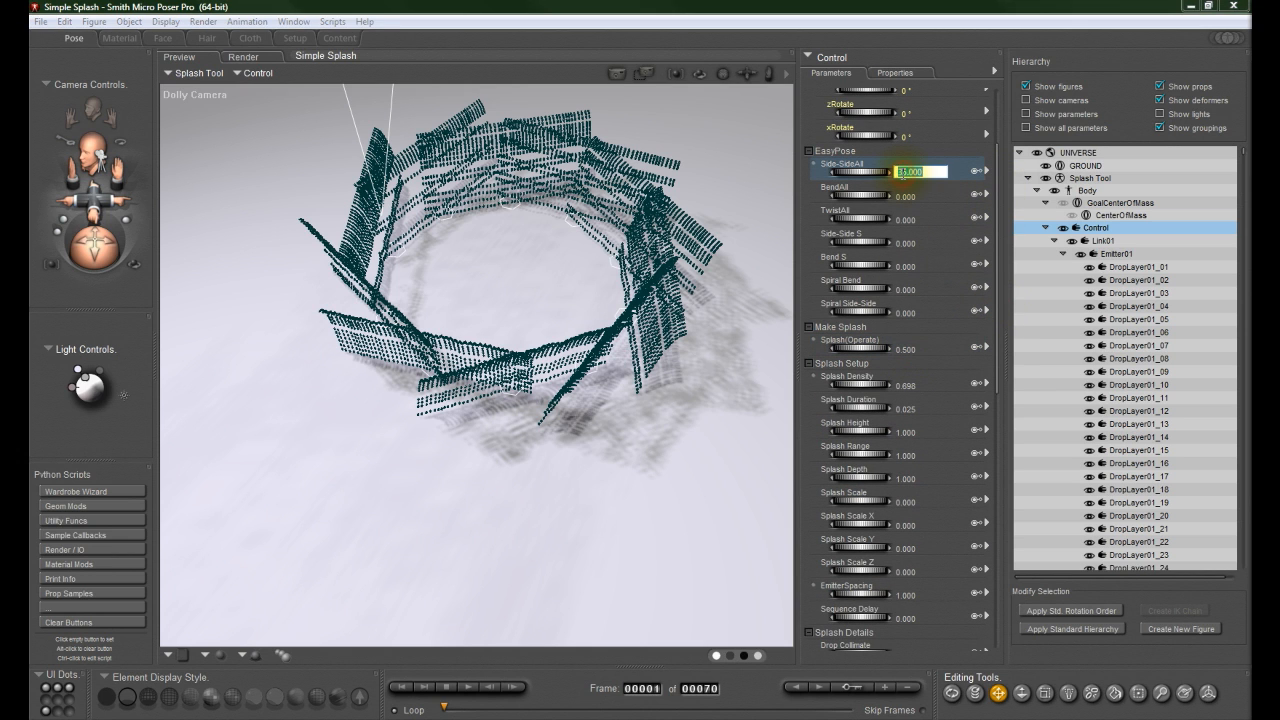
{"action": "type", "text": "0"}
{"action": "key", "text": "Return"}
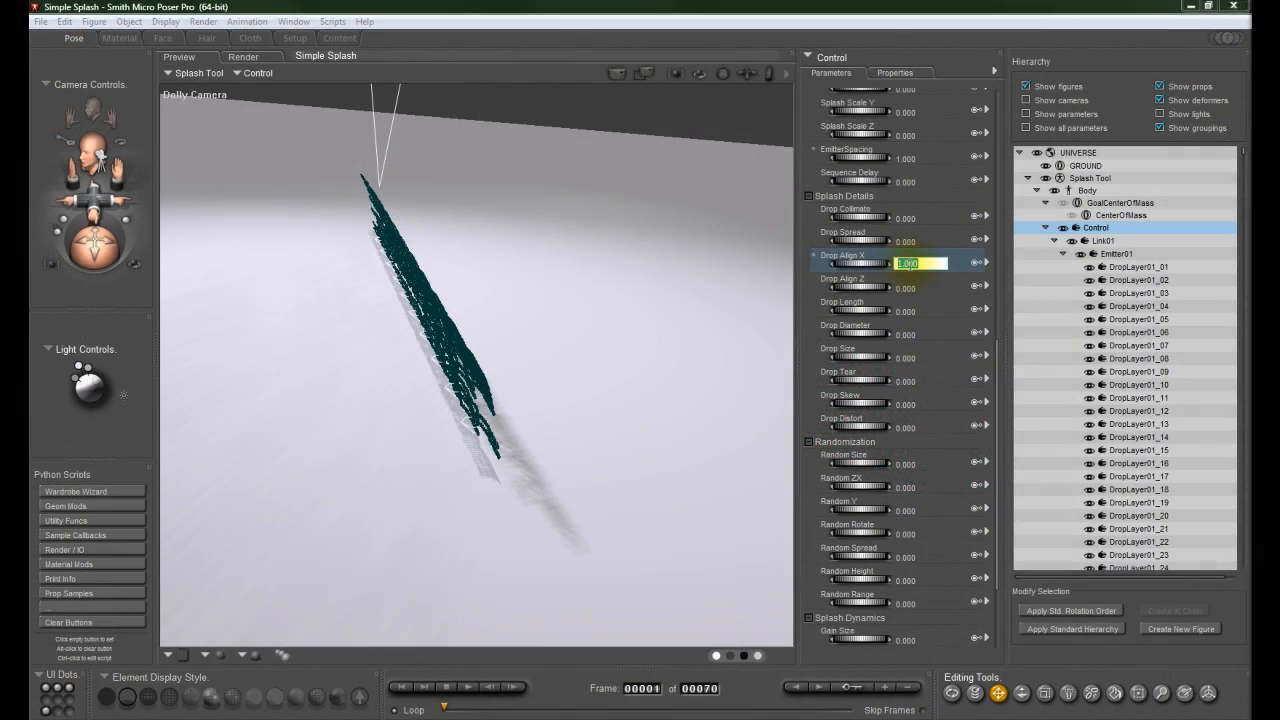
Step: With Drop Align X back at 0, try out Drop Align Z at 1 on the straight line of emitters and undo it
{"action": "left_click", "coordinate": [905, 288]}
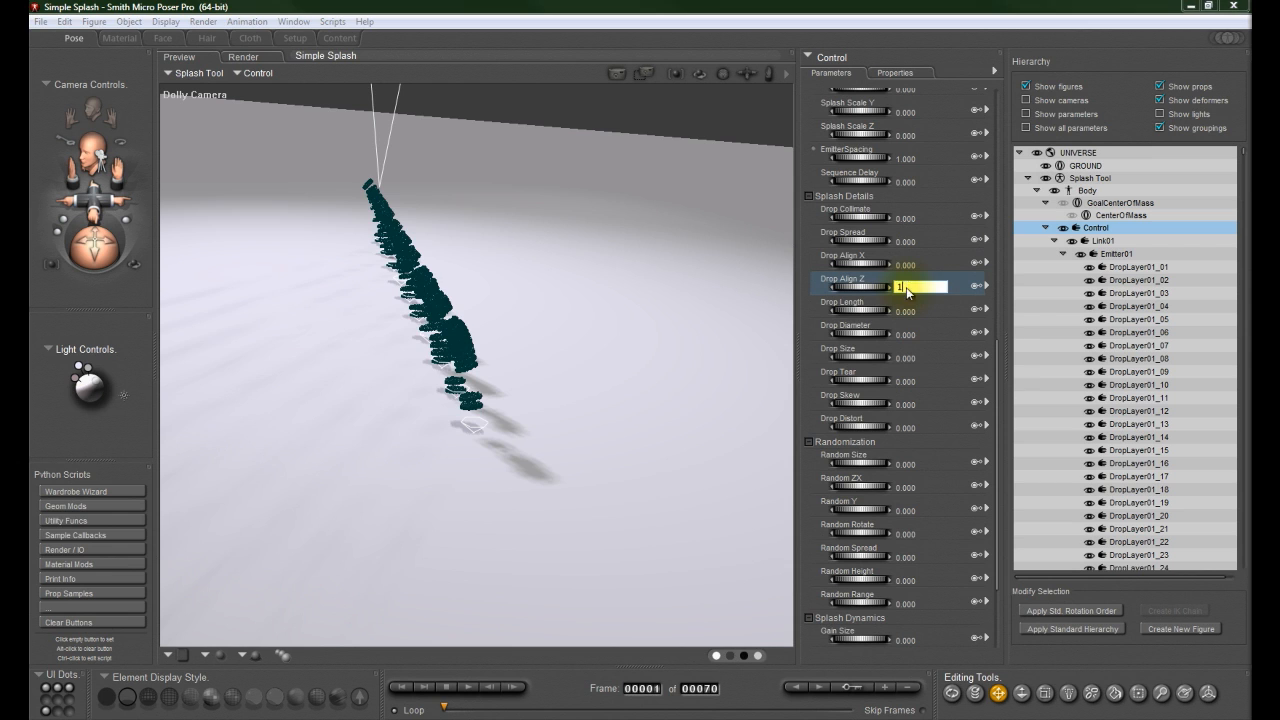
{"action": "key", "text": "Return"}
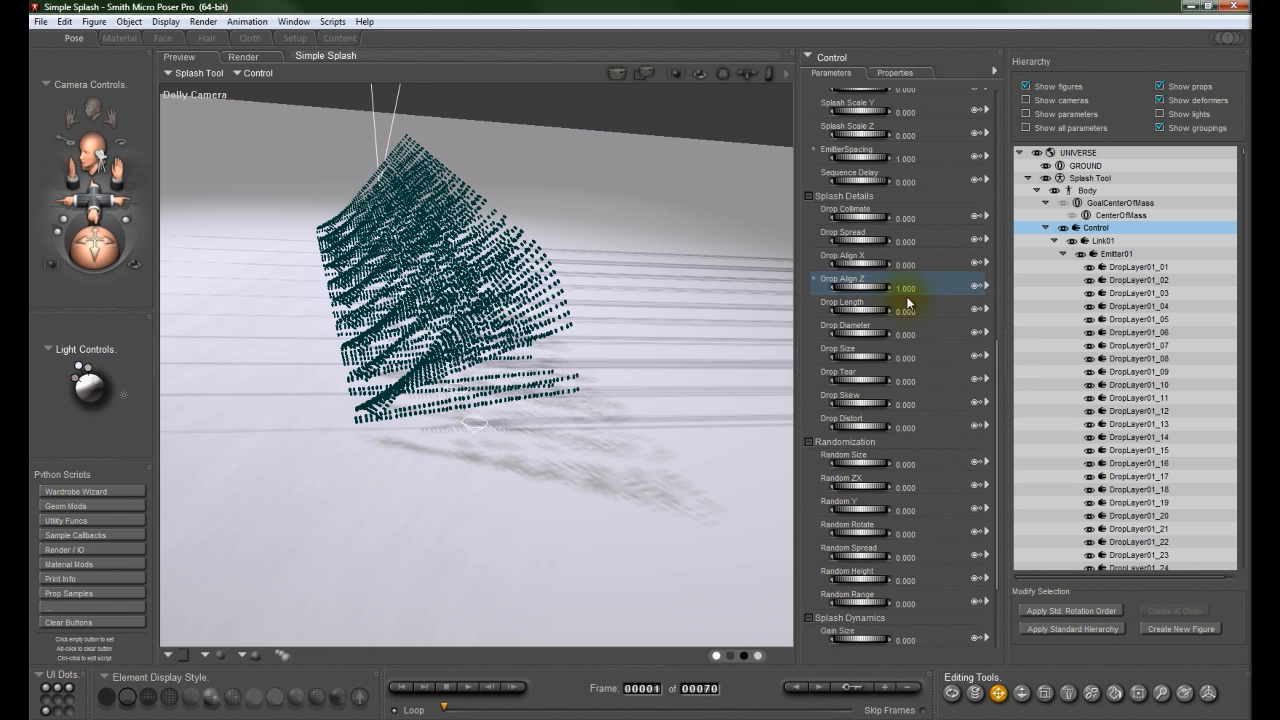
{"action": "key", "text": "ctrl+z"}
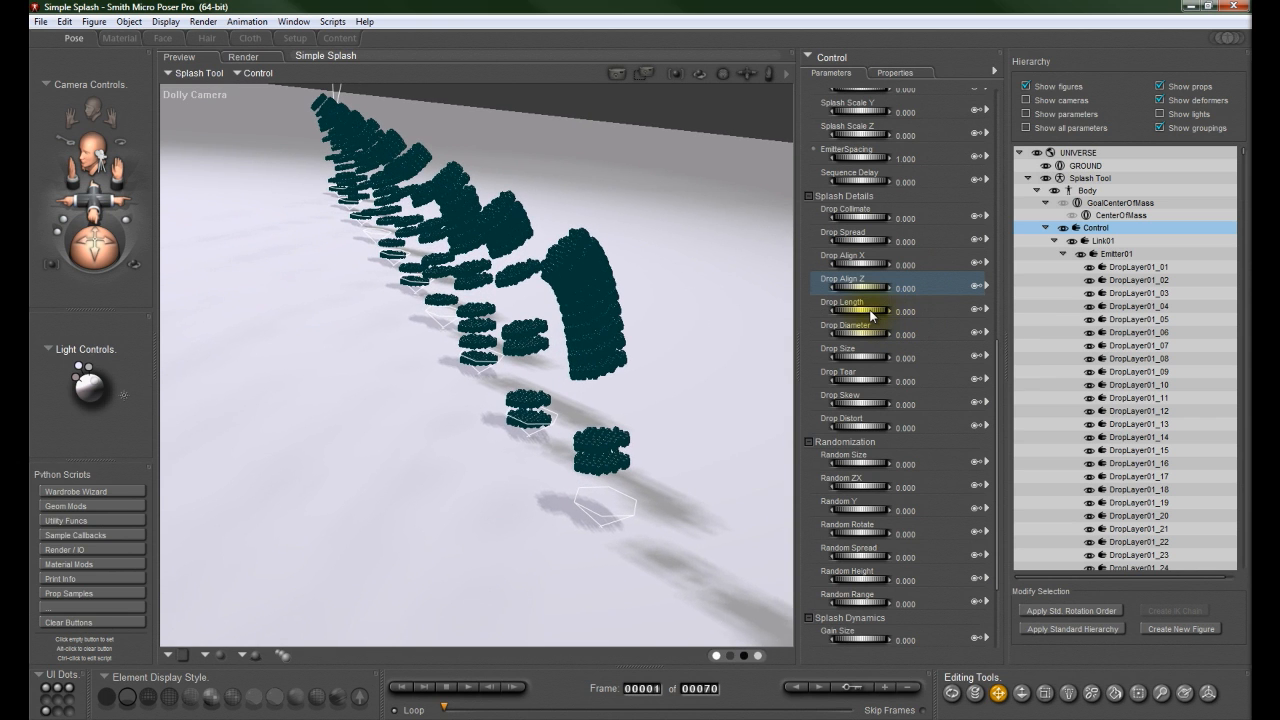
Step: Try out the Drop Length dial and return it to 0
{"action": "left_click", "coordinate": [873, 311]}
{"action": "left_click_drag", "start_coordinate": [875, 312], "coordinate": [812, 316]}
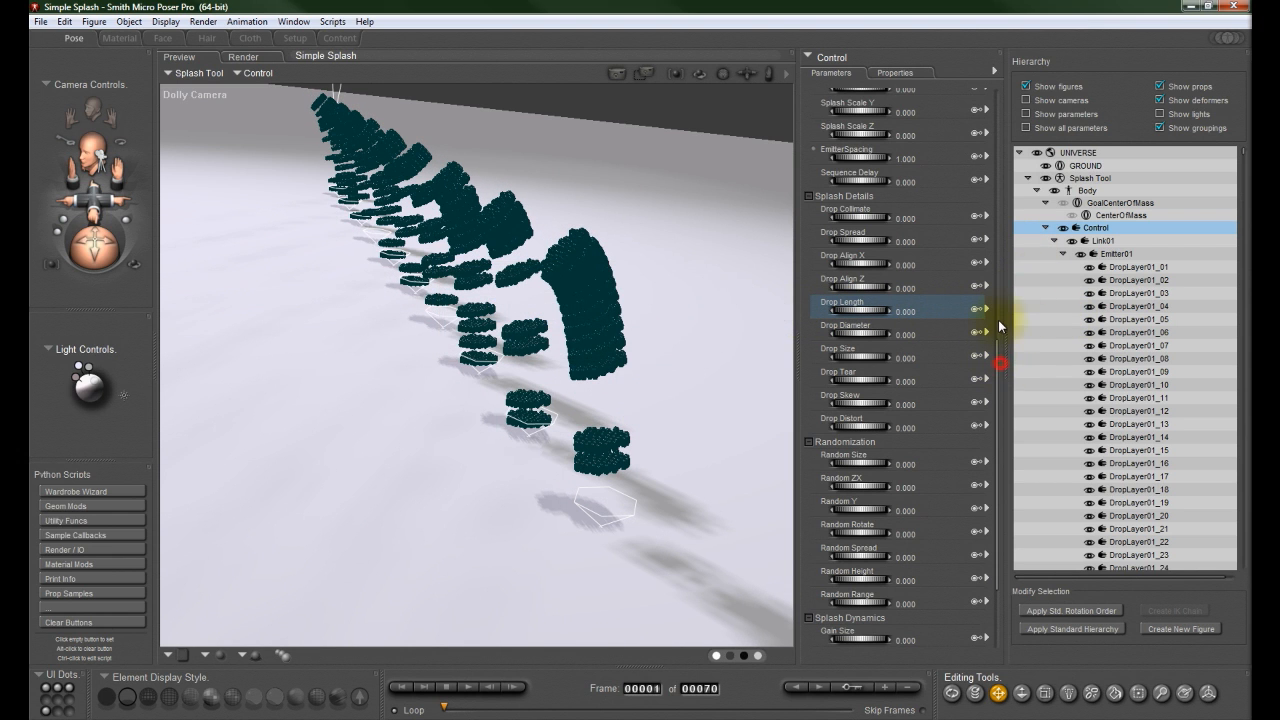
Step: Lower Splash Density to about 0.482 and raise Splash Duration to about 0.077 to separate the drop layers
{"action": "left_click_drag", "start_coordinate": [996, 357], "coordinate": [1000, 270]}
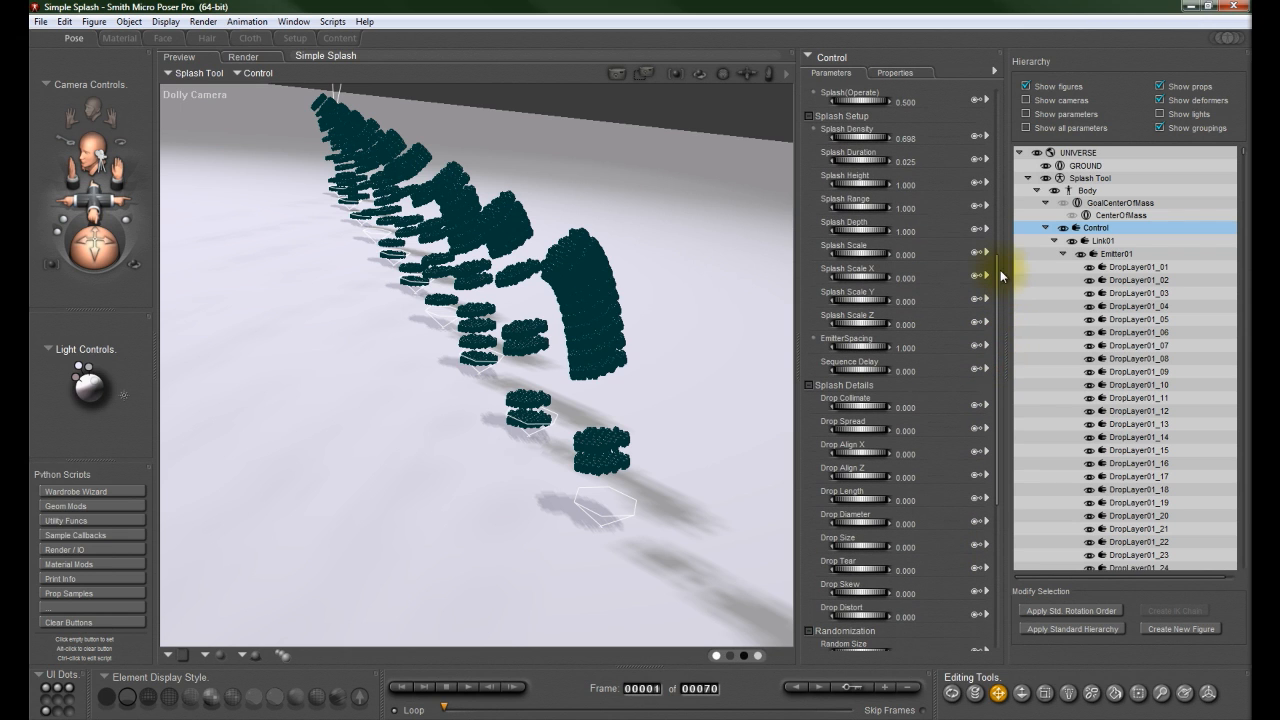
{"action": "left_click", "coordinate": [871, 140]}
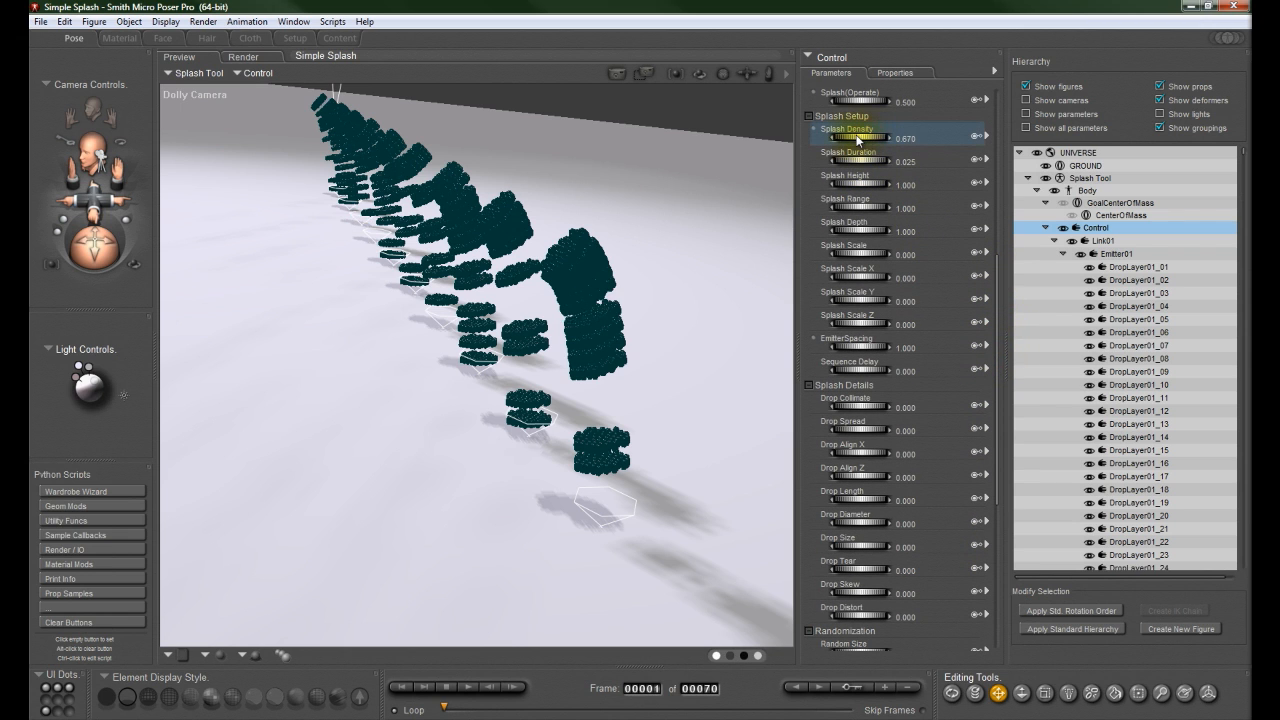
{"action": "left_click_drag", "start_coordinate": [848, 140], "coordinate": [829, 134]}
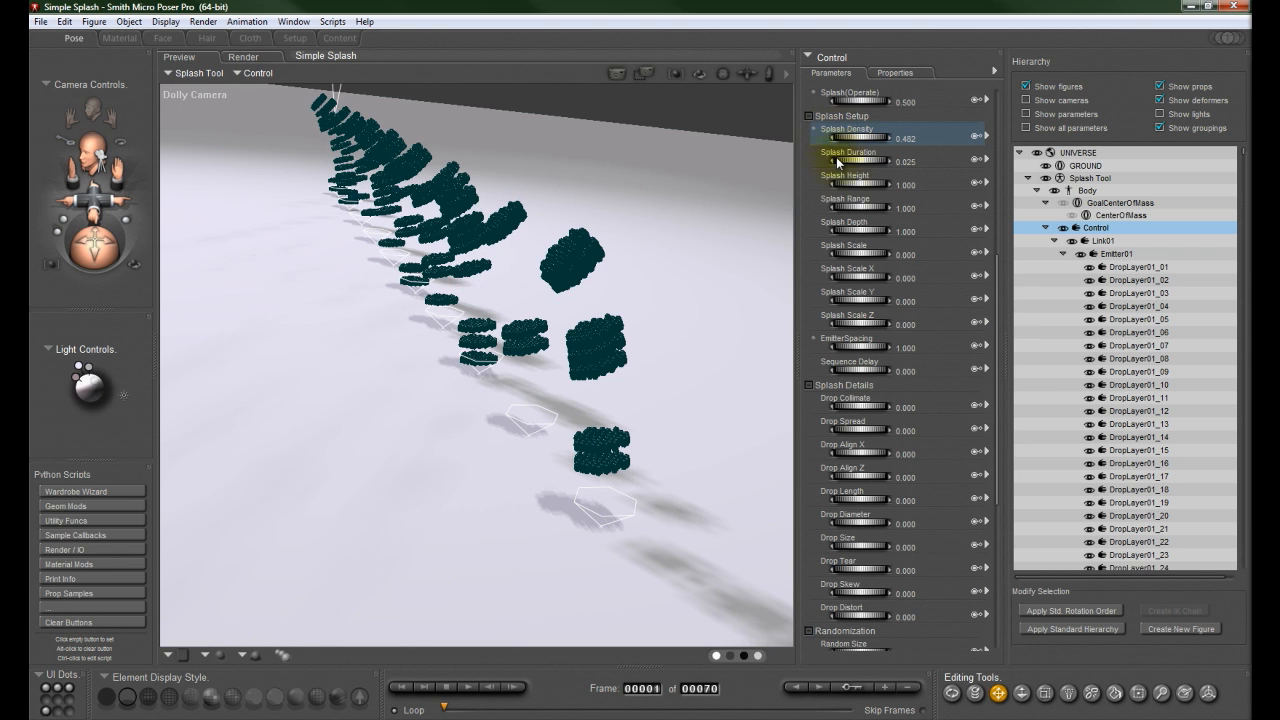
{"action": "left_click", "coordinate": [858, 164]}
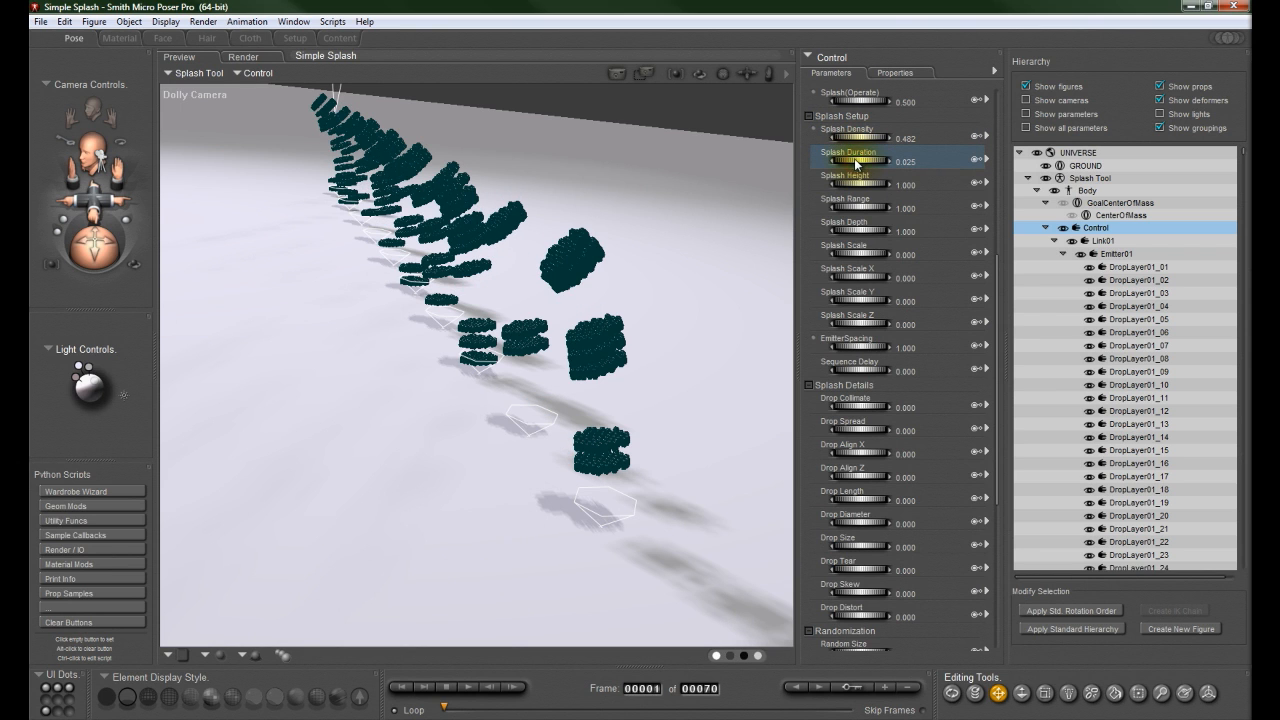
{"action": "left_click_drag", "start_coordinate": [854, 158], "coordinate": [867, 158]}
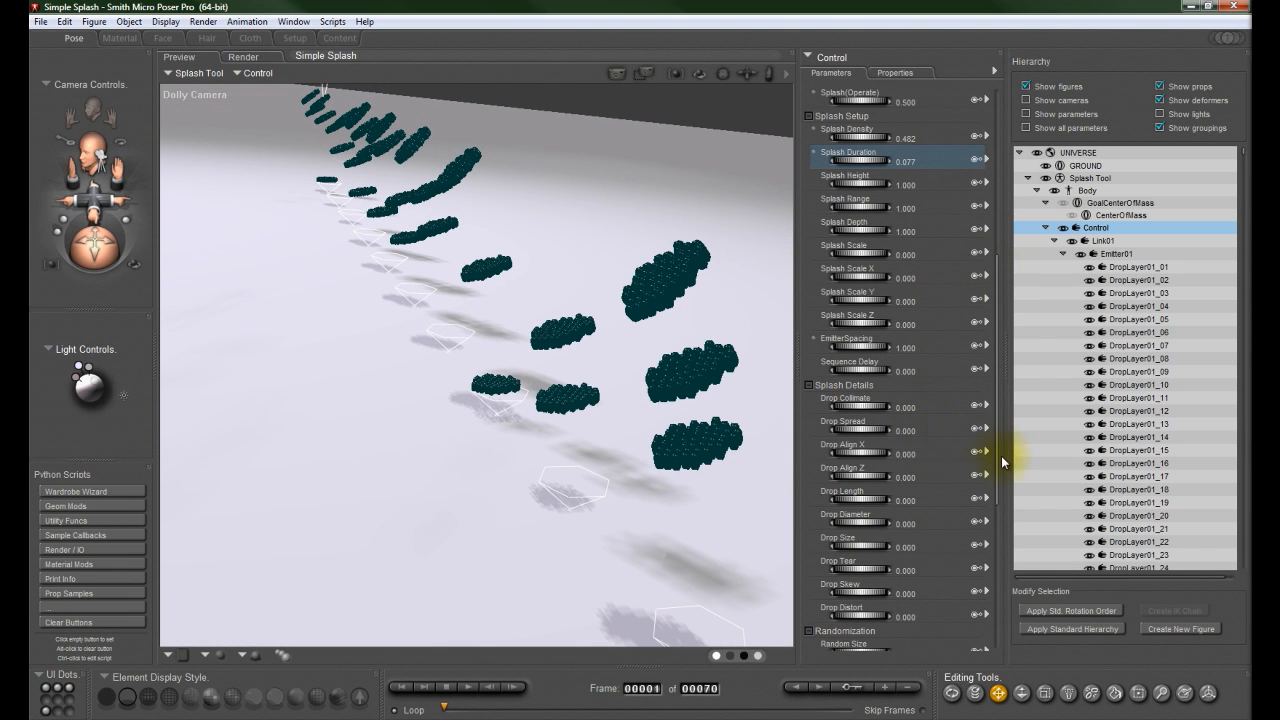
Step: Try out the Drop Length and Drop Diameter dials, raising Drop Diameter to 0.700, and return both to 0
{"action": "left_click_drag", "start_coordinate": [1001, 456], "coordinate": [990, 518]}
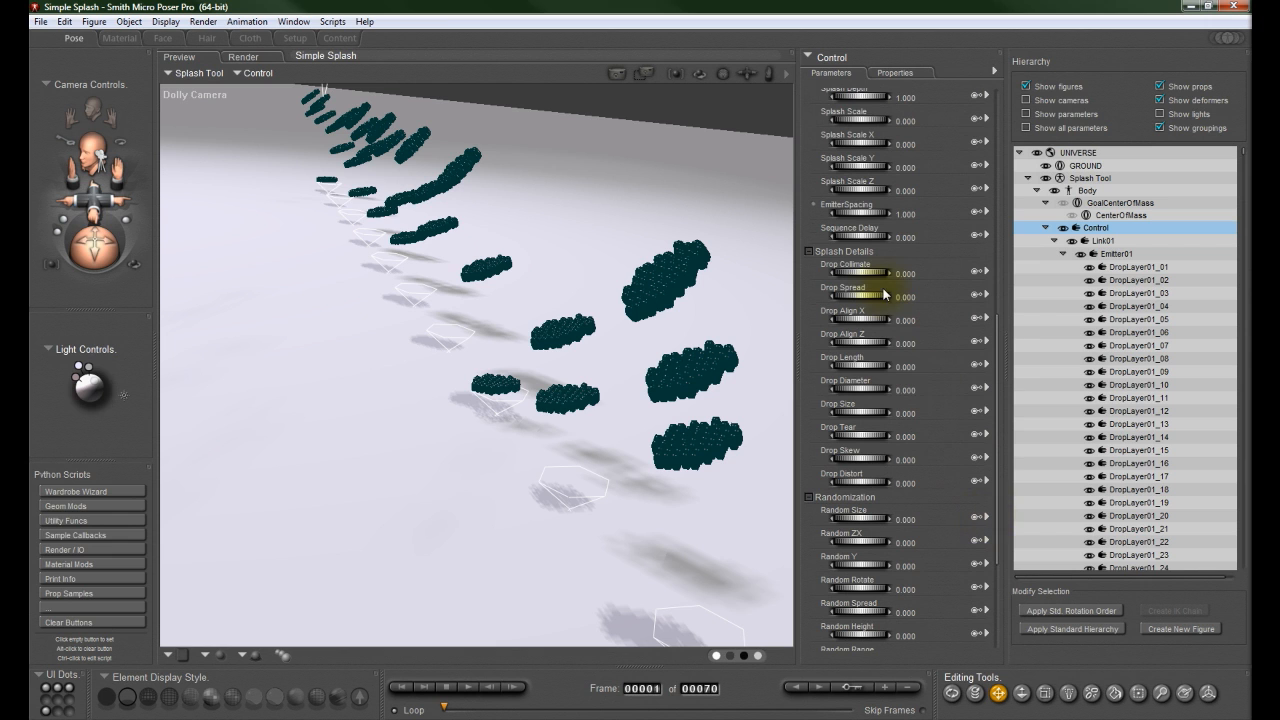
{"action": "mouse_move", "coordinate": [855, 368]}
{"action": "left_mouse_down"}
{"action": "mouse_move", "coordinate": [894, 364]}
{"action": "mouse_move", "coordinate": [1015, 398]}
{"action": "mouse_move", "coordinate": [986, 380]}
{"action": "mouse_move", "coordinate": [871, 383]}
{"action": "mouse_move", "coordinate": [840, 370]}
{"action": "mouse_move", "coordinate": [935, 393]}
{"action": "mouse_move", "coordinate": [985, 393]}
{"action": "mouse_move", "coordinate": [843, 372]}
{"action": "left_mouse_up"}
{"action": "left_click_drag", "start_coordinate": [900, 366], "coordinate": [813, 366]}
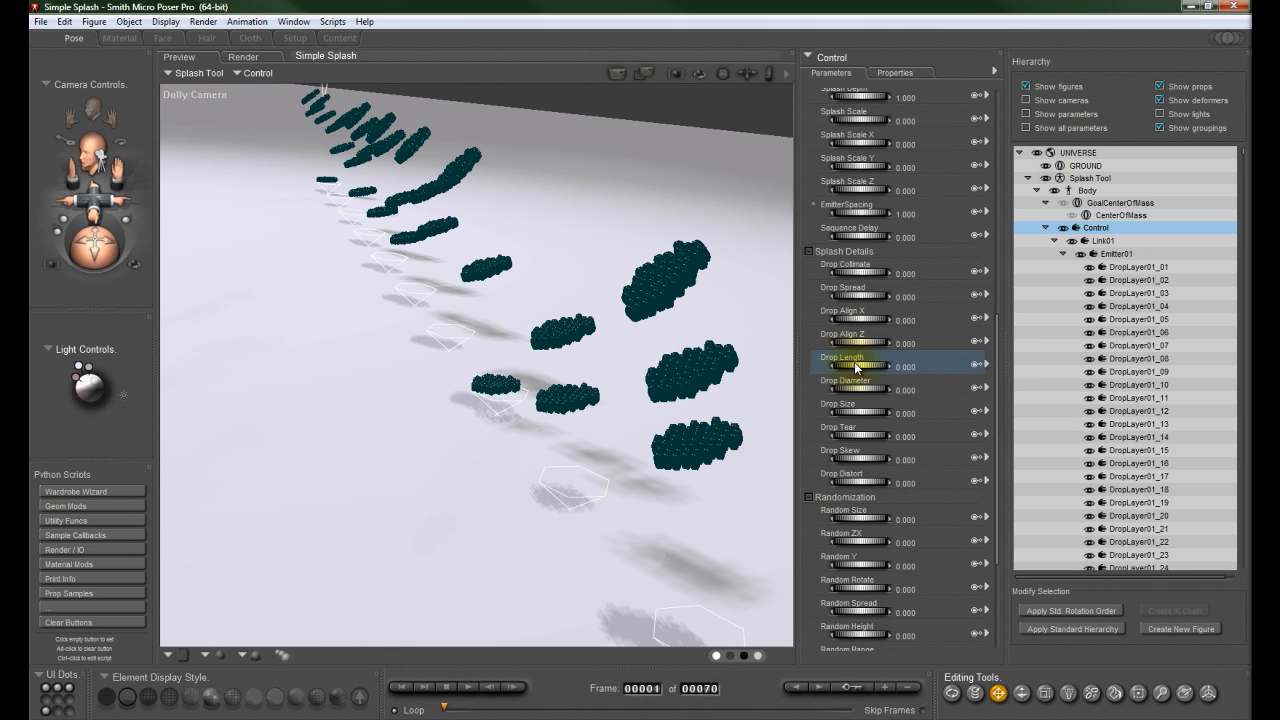
{"action": "left_click_drag", "start_coordinate": [855, 368], "coordinate": [951, 368]}
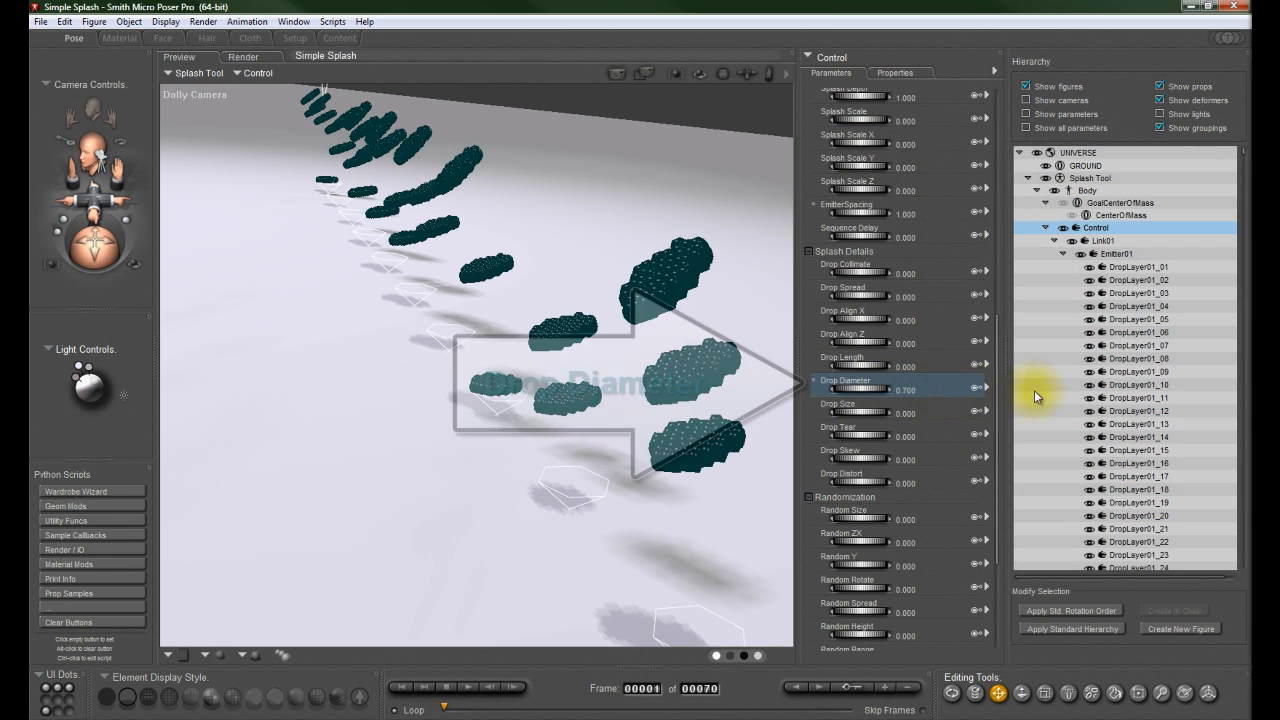
{"action": "left_click_drag", "start_coordinate": [1034, 390], "coordinate": [770, 370]}
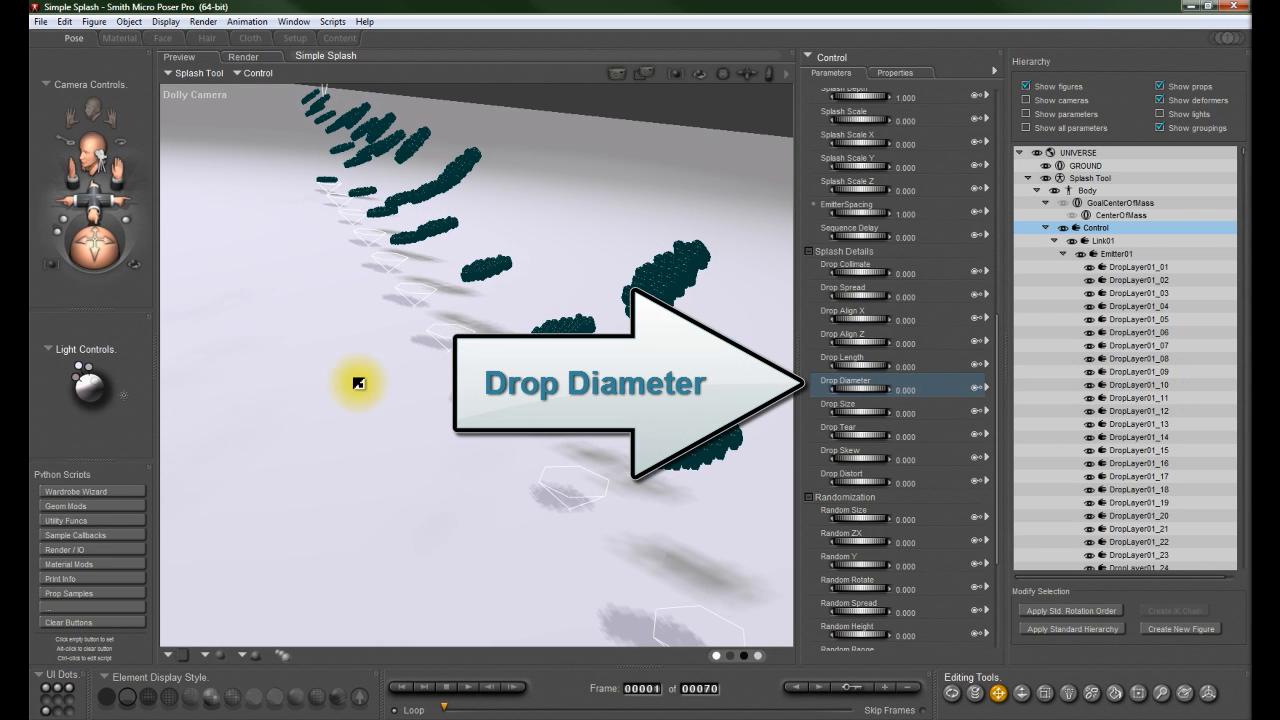
Step: Try out Drop Size at about -0.060 and reset it to 0
{"action": "mouse_move", "coordinate": [864, 418]}
{"action": "left_mouse_down"}
{"action": "mouse_move", "coordinate": [1275, 410]}
{"action": "mouse_move", "coordinate": [523, 400]}
{"action": "mouse_move", "coordinate": [849, 418]}
{"action": "left_mouse_up"}
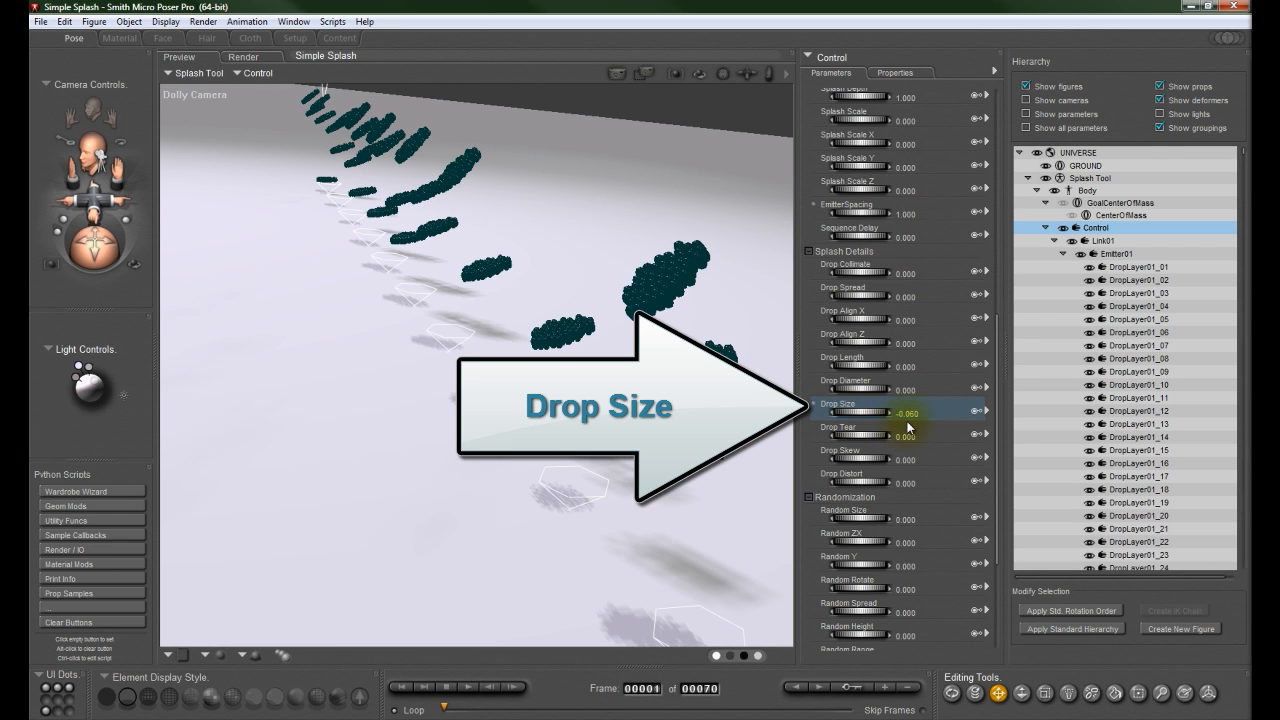
{"action": "left_click", "coordinate": [911, 412]}
{"action": "key", "text": "Return"}
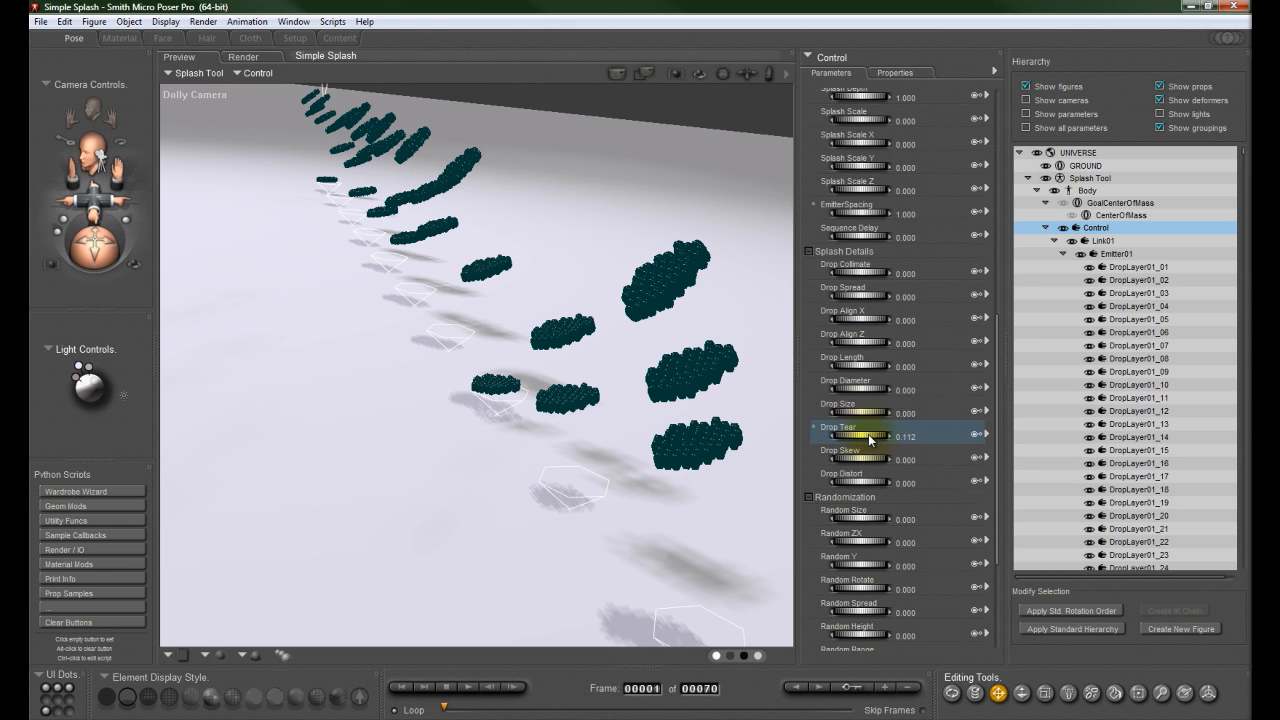
Step: Raise Drop Tear to about 1.156 and Random Y to about 0.420 to show the tear shape on separated drops
{"action": "left_click_drag", "start_coordinate": [868, 438], "coordinate": [896, 441]}
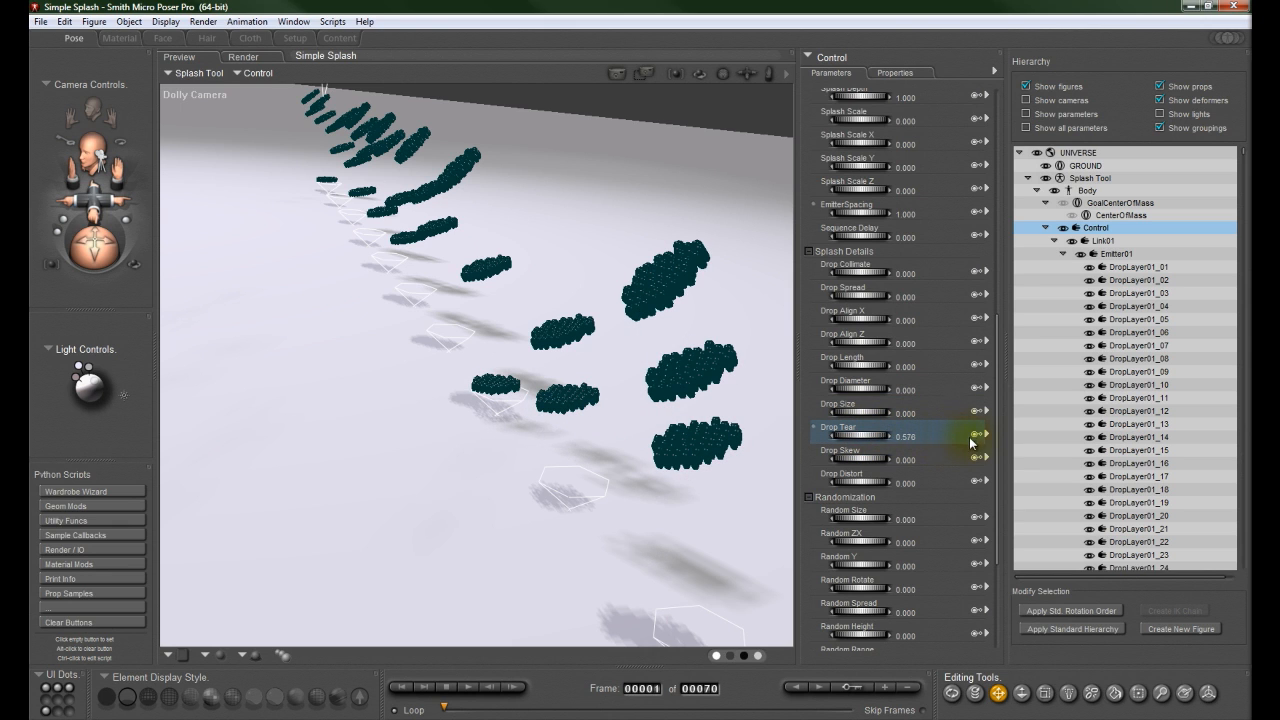
{"action": "left_click_drag", "start_coordinate": [1022, 442], "coordinate": [1053, 440]}
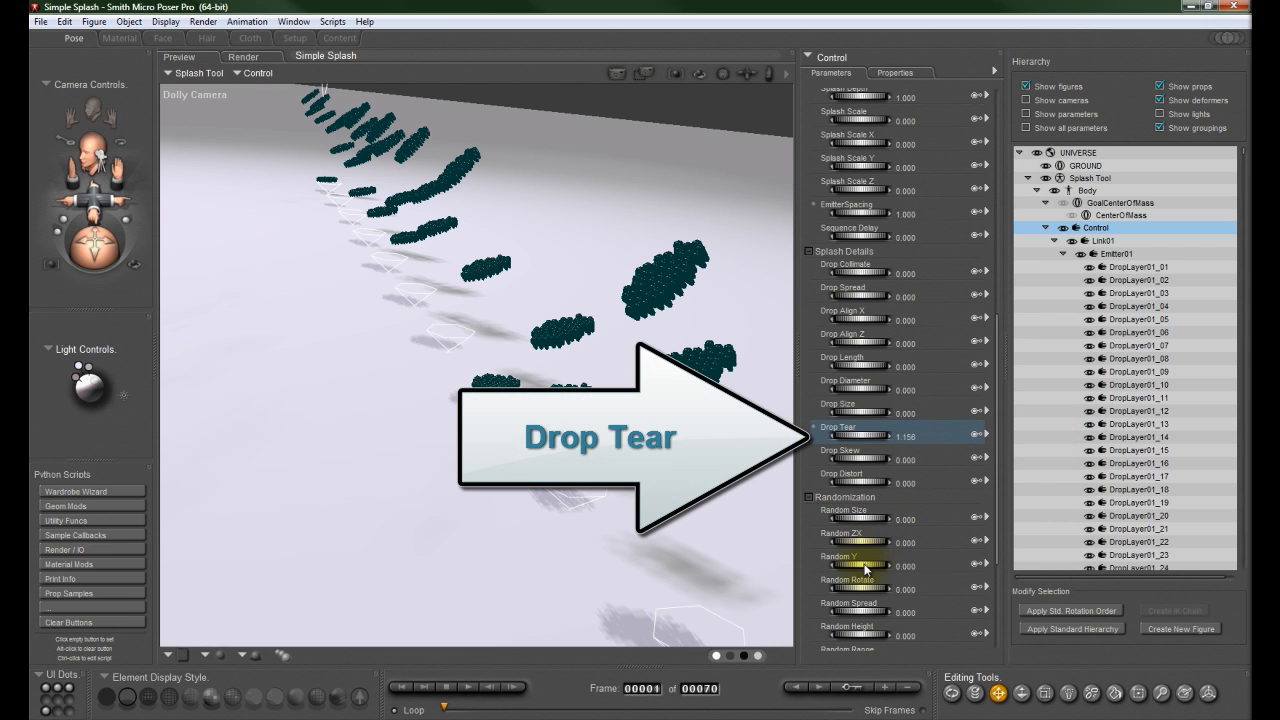
{"action": "left_click_drag", "start_coordinate": [862, 566], "coordinate": [938, 563]}
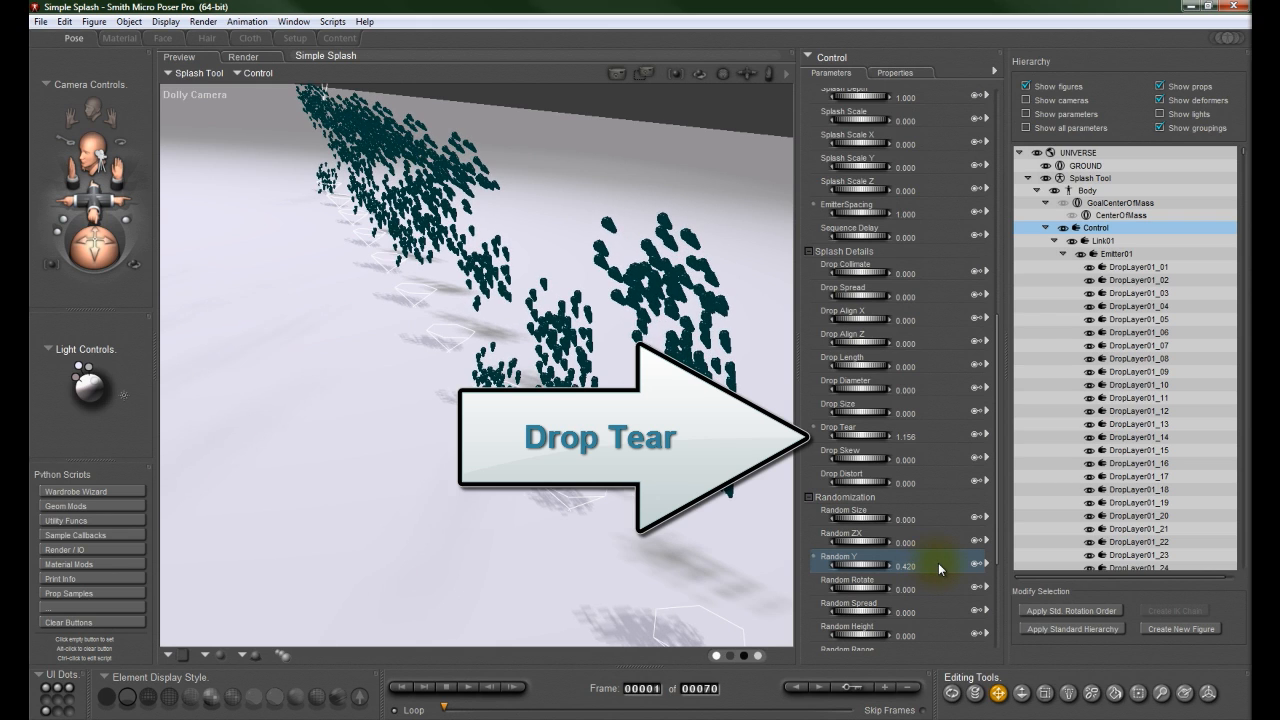
{"action": "scroll", "coordinate": [991, 343], "scroll_direction": "up", "scroll_amount": 5}
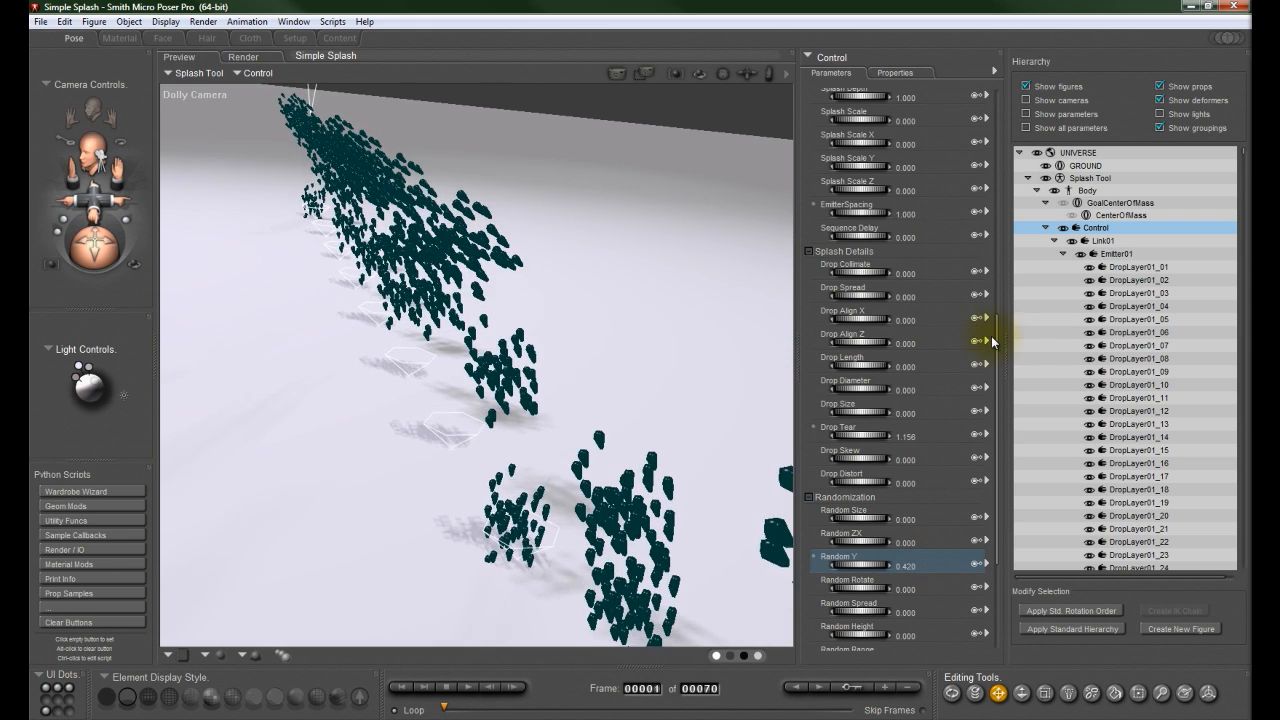
{"action": "scroll", "coordinate": [986, 343], "scroll_direction": "right", "scroll_amount": 5}
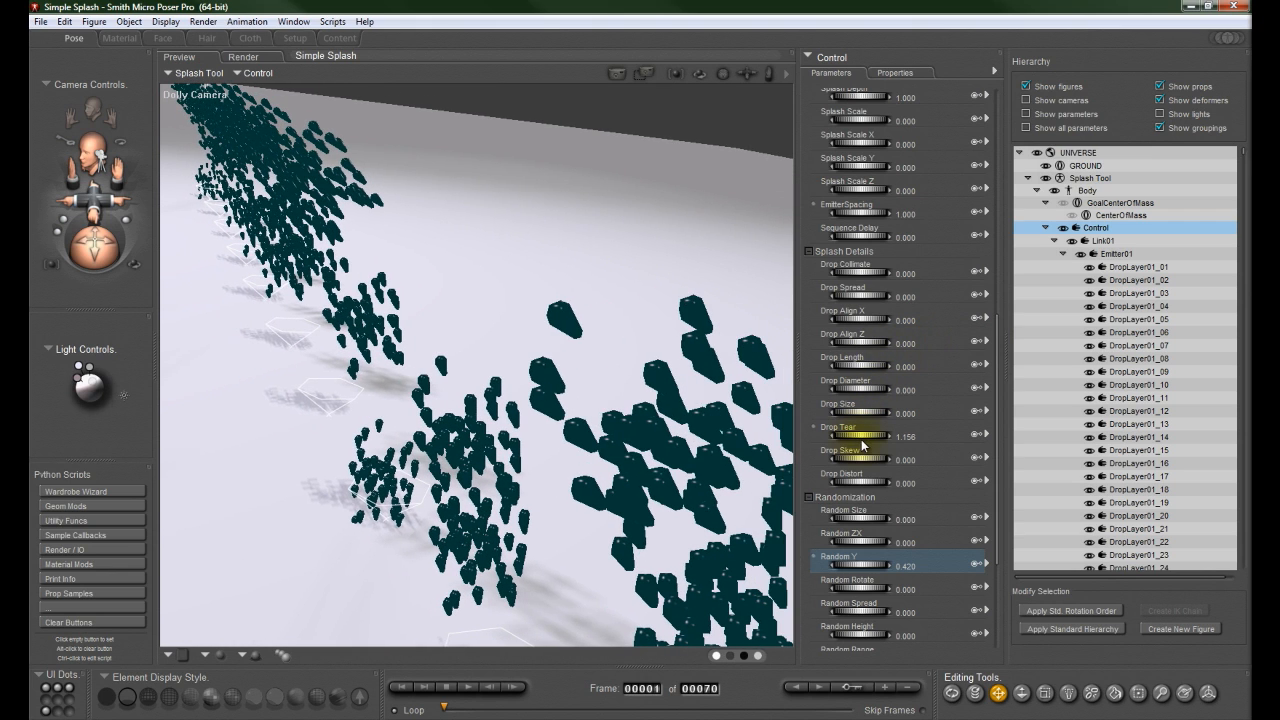
Step: Raise Drop Tear to about 1.616 and Drop Length to about 0.240 to exaggerate the tapered drops
{"action": "left_click_drag", "start_coordinate": [862, 446], "coordinate": [808, 423]}
{"action": "left_click_drag", "start_coordinate": [897, 437], "coordinate": [996, 437]}
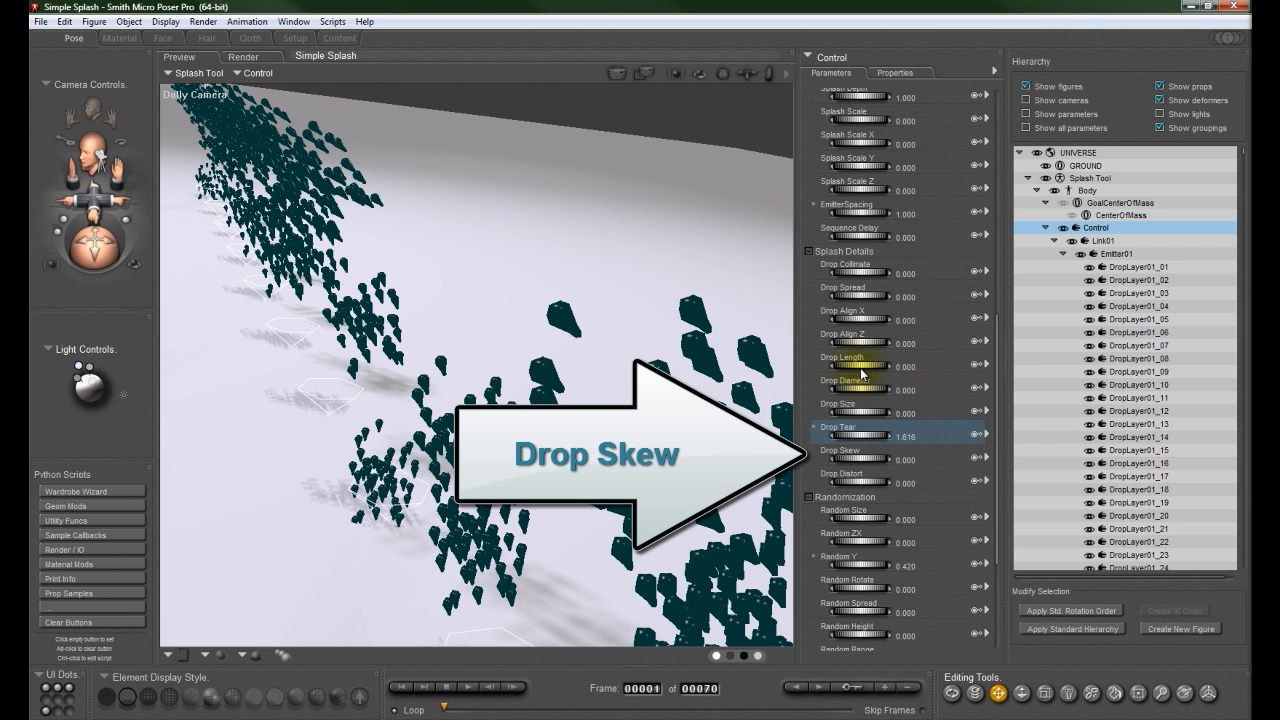
{"action": "left_click_drag", "start_coordinate": [862, 373], "coordinate": [909, 374]}
Step: Try out Drop Skew at about 0.436 on the lengthened, teared drops
{"action": "left_click_drag", "start_coordinate": [855, 457], "coordinate": [926, 459]}
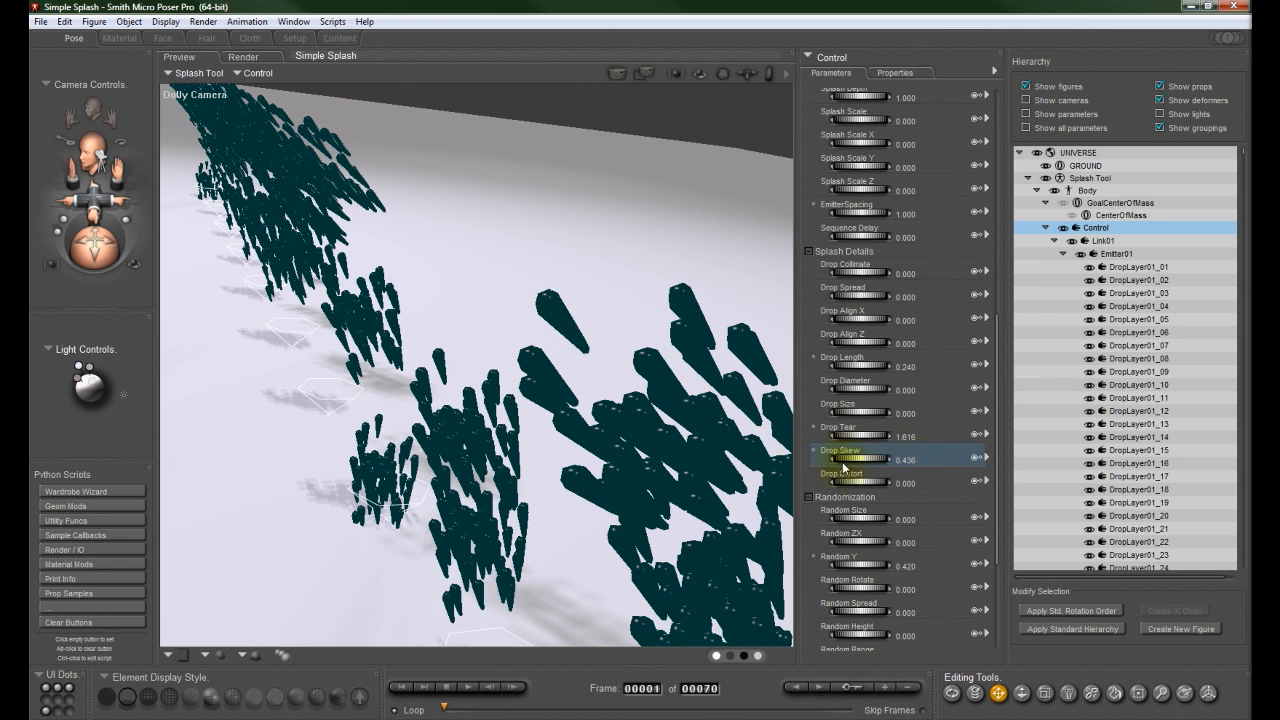
{"action": "left_click", "coordinate": [905, 460]}
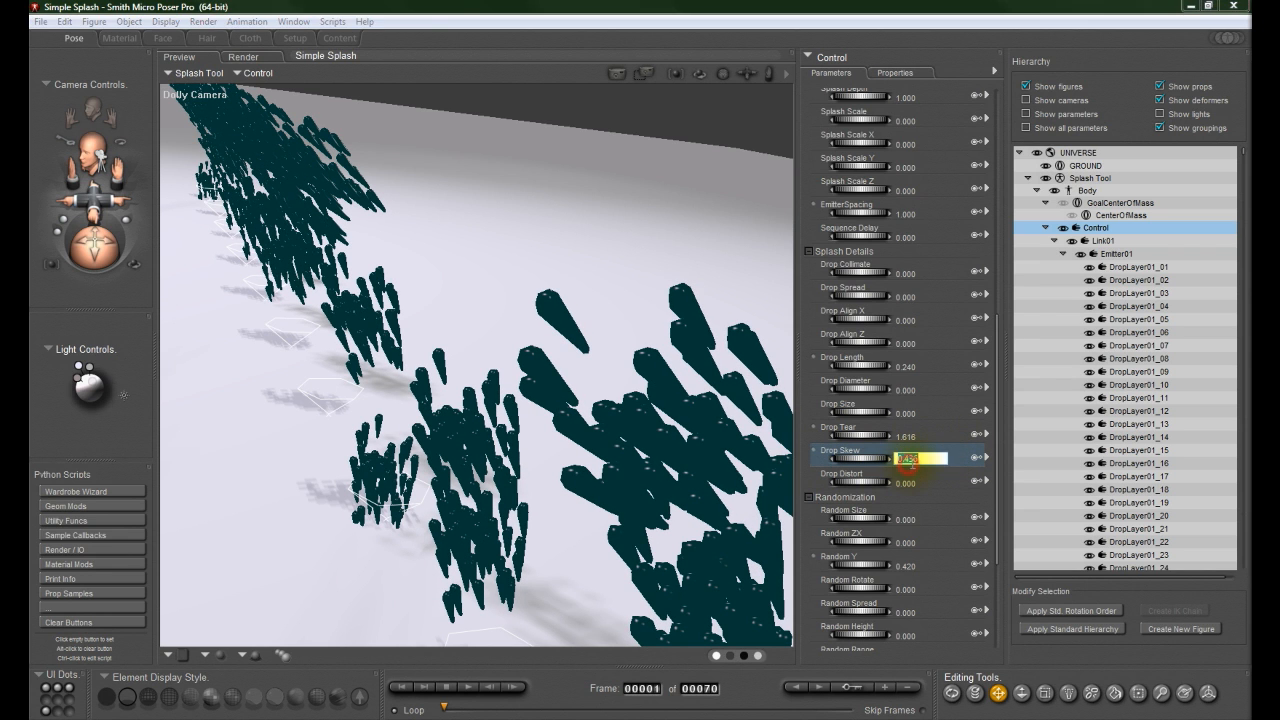
{"action": "left_click", "coordinate": [829, 453]}
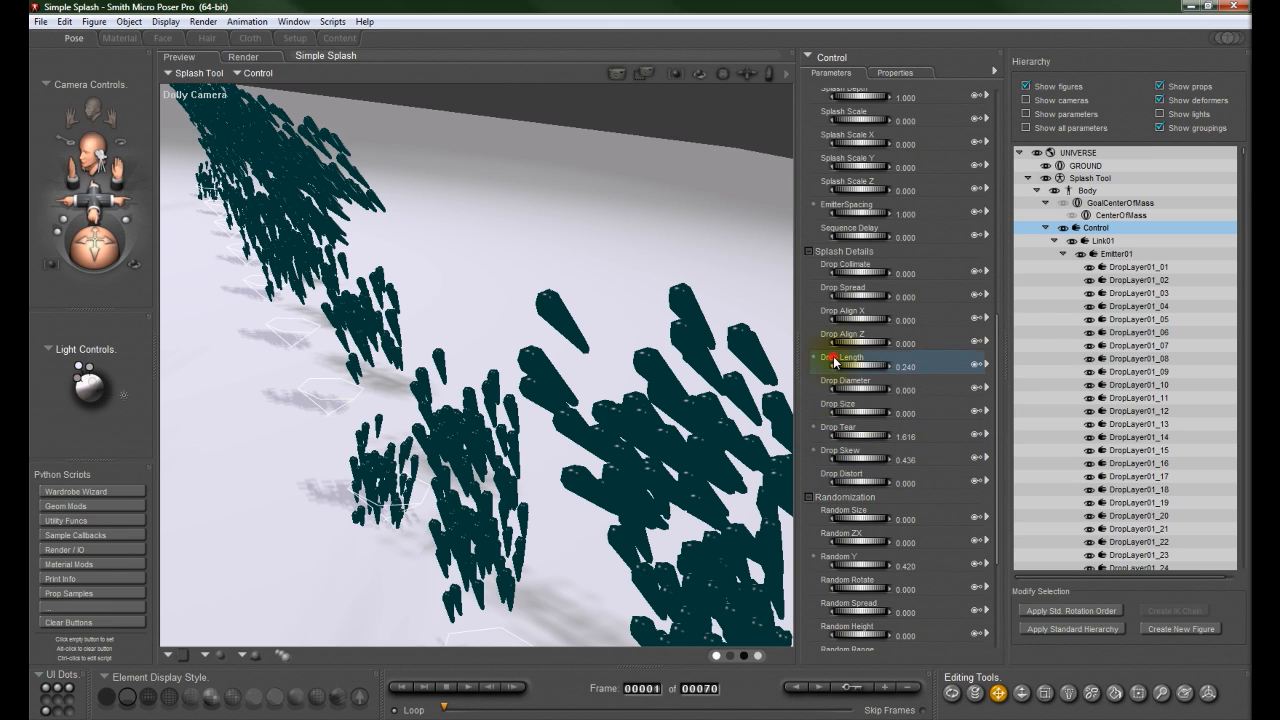
{"action": "left_click", "coordinate": [827, 434]}
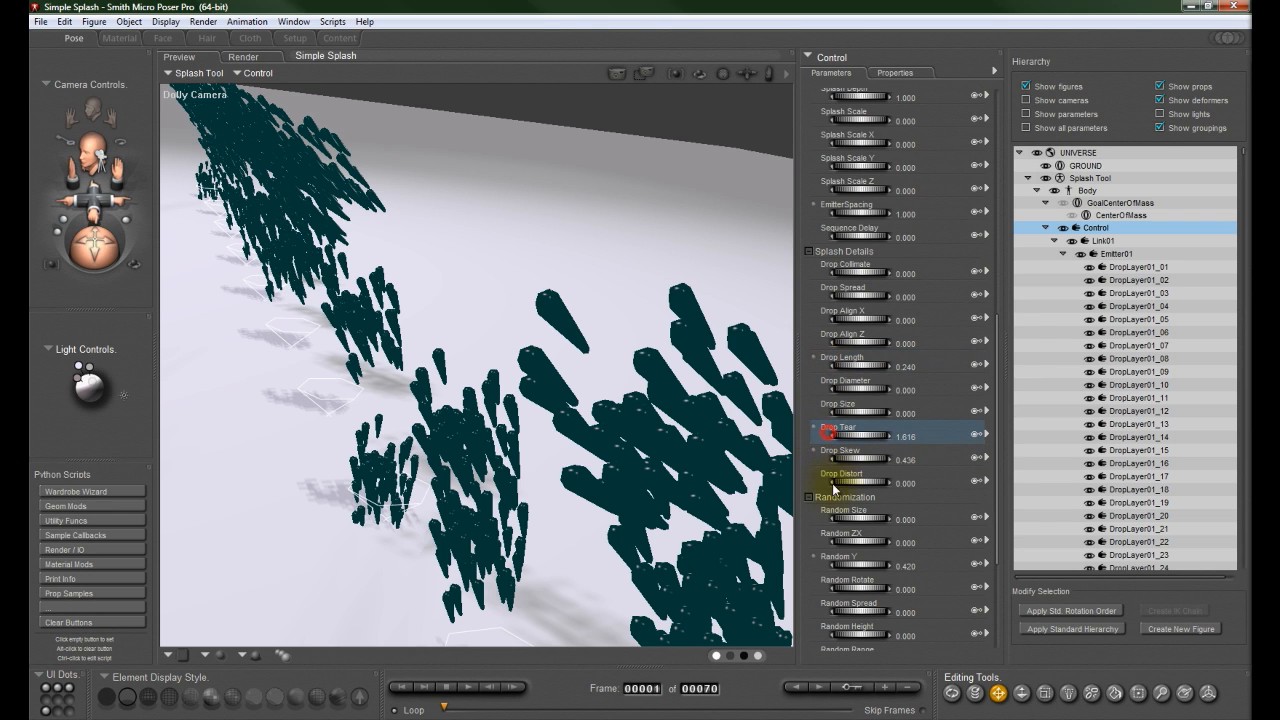
Step: Reset Drop Skew, Drop Tear and Drop Length to 0
{"action": "left_click", "coordinate": [907, 460]}
{"action": "type", "text": "0"}
{"action": "key", "text": "Return"}
{"action": "left_click", "coordinate": [906, 438]}
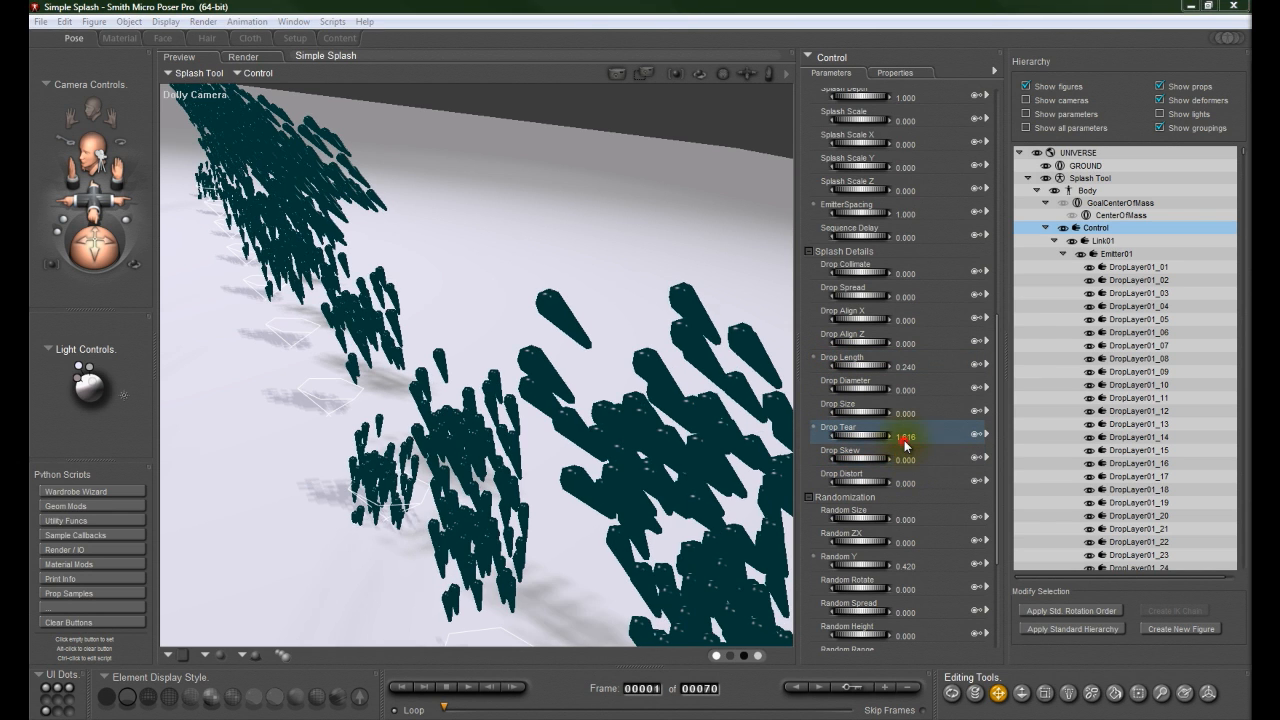
{"action": "type", "text": "0"}
{"action": "key", "text": "Return"}
{"action": "left_click", "coordinate": [904, 369]}
{"action": "type", "text": "0"}
{"action": "key", "text": "Return"}
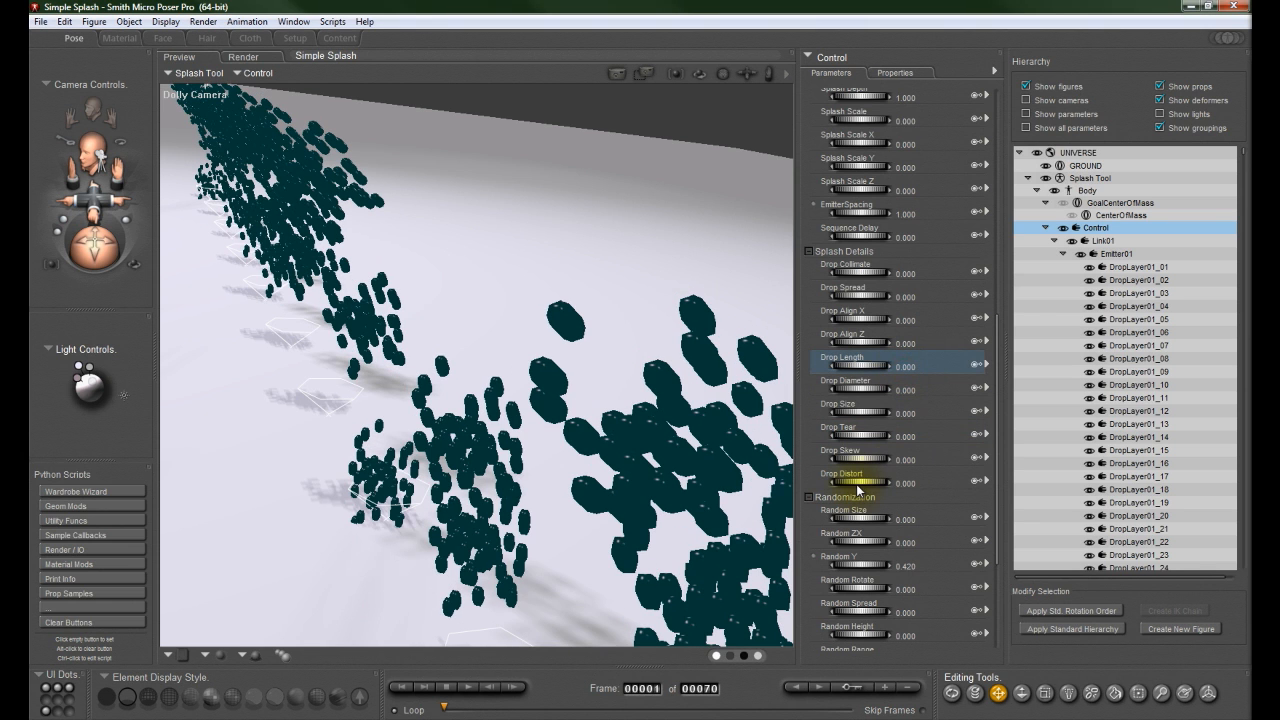
Step: Try out the Drop Distort dial and reset it to 0
{"action": "left_click_drag", "start_coordinate": [857, 489], "coordinate": [893, 484]}
{"action": "left_click", "coordinate": [908, 485]}
{"action": "type", "text": "0"}
{"action": "key", "text": "Return"}
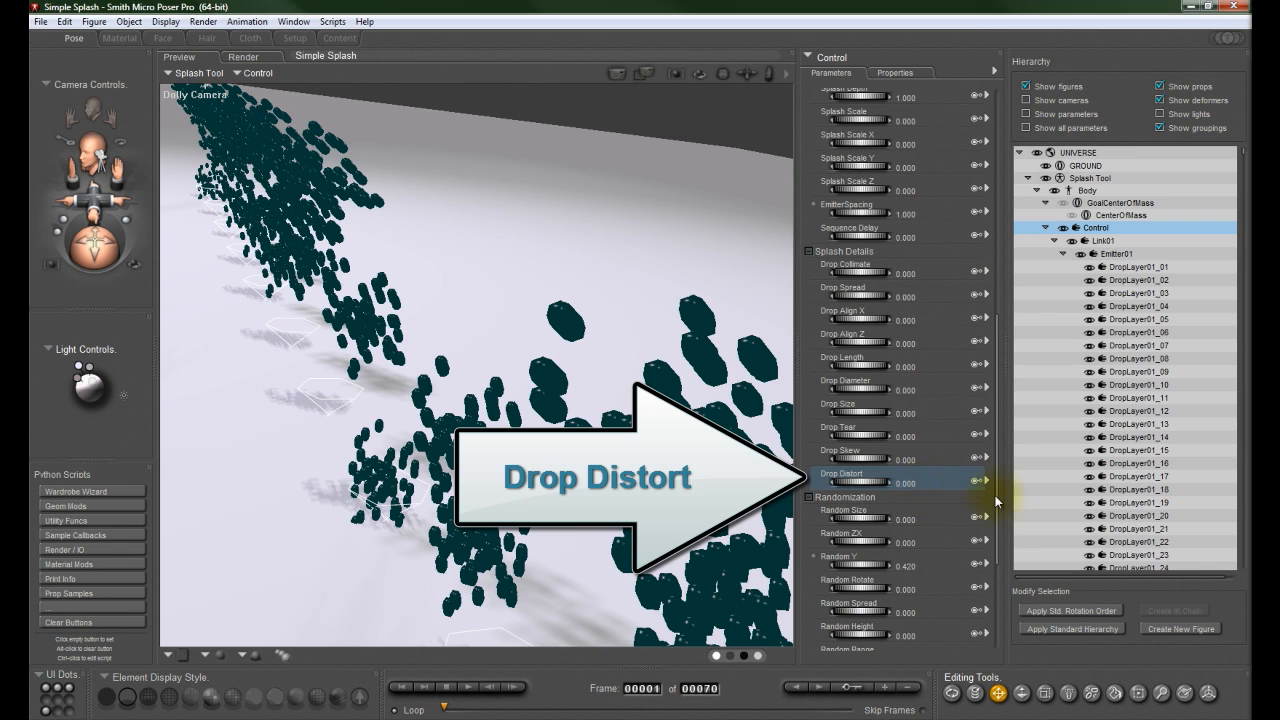
Step: In the Randomization group, try out Random Size up to about 1.792 and reset it to 0
{"action": "scroll", "coordinate": [999, 506], "scroll_direction": "down", "scroll_amount": 5}
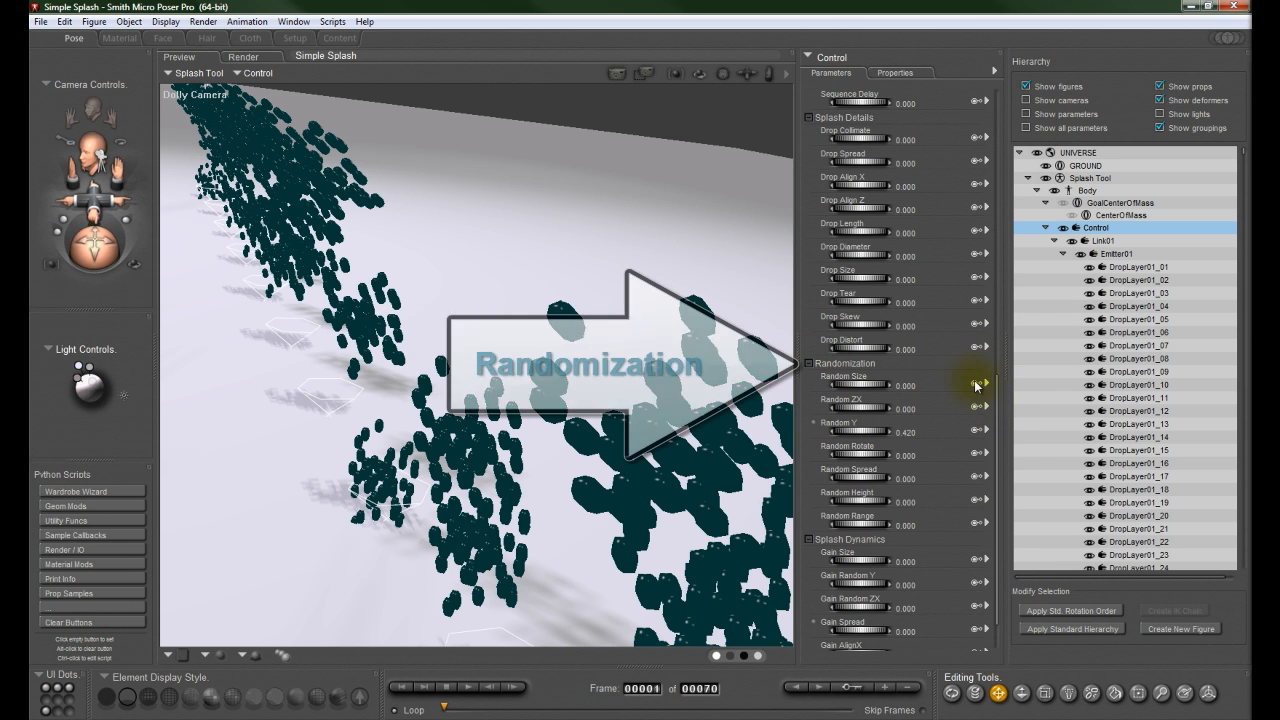
{"action": "scroll", "coordinate": [998, 400], "scroll_direction": "up", "scroll_amount": 1}
{"action": "left_click_drag", "start_coordinate": [998, 398], "coordinate": [995, 440]}
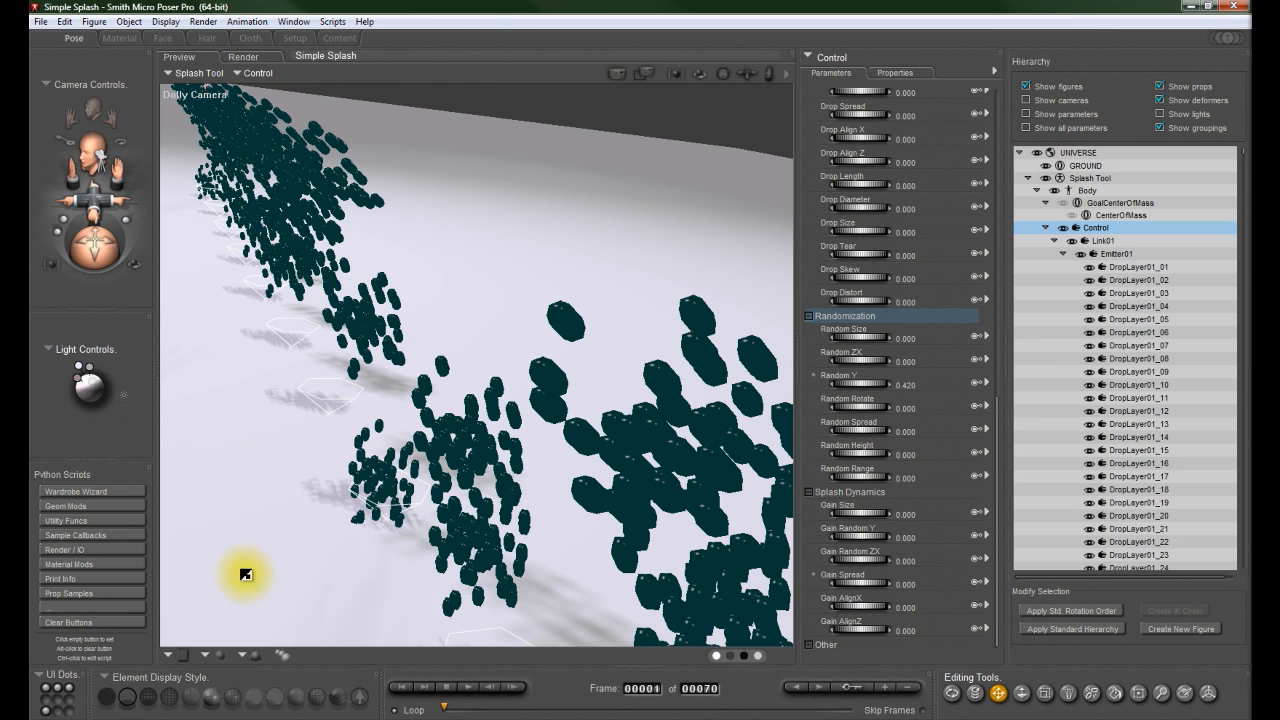
{"action": "left_click_drag", "start_coordinate": [862, 341], "coordinate": [1187, 349]}
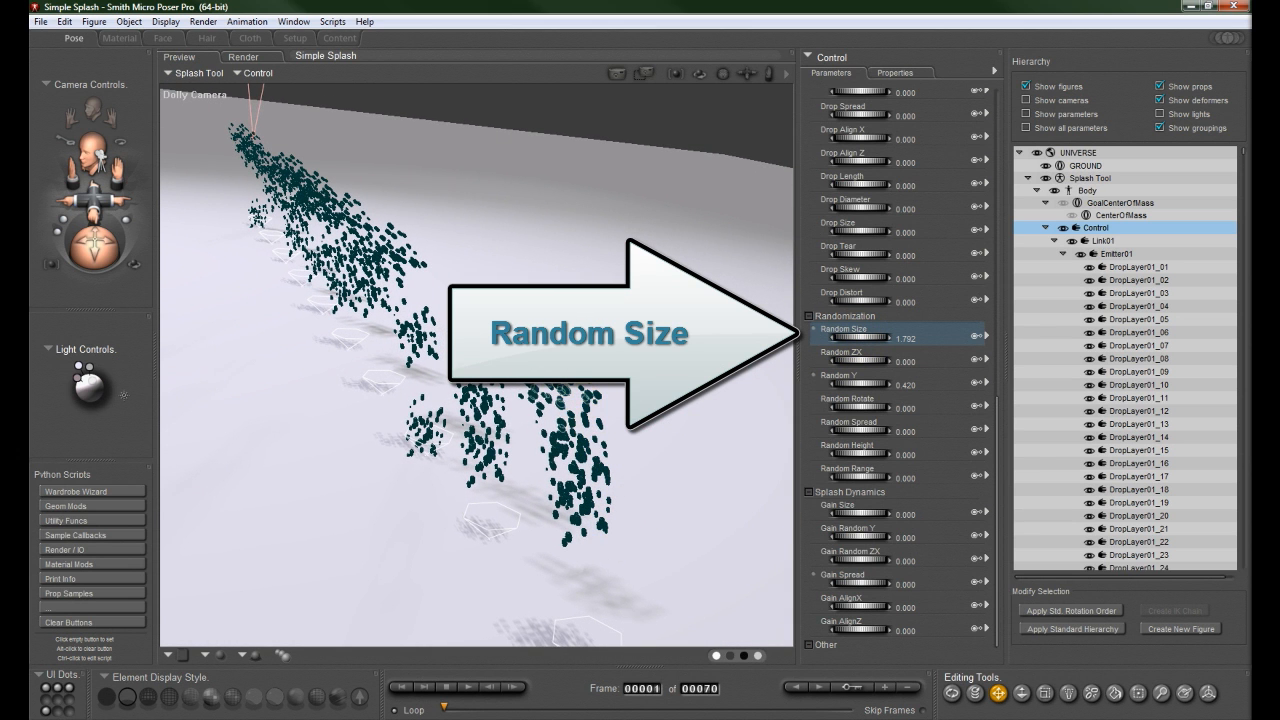
{"action": "left_click", "coordinate": [909, 343]}
{"action": "type", "text": "0"}
{"action": "key", "text": "Return"}
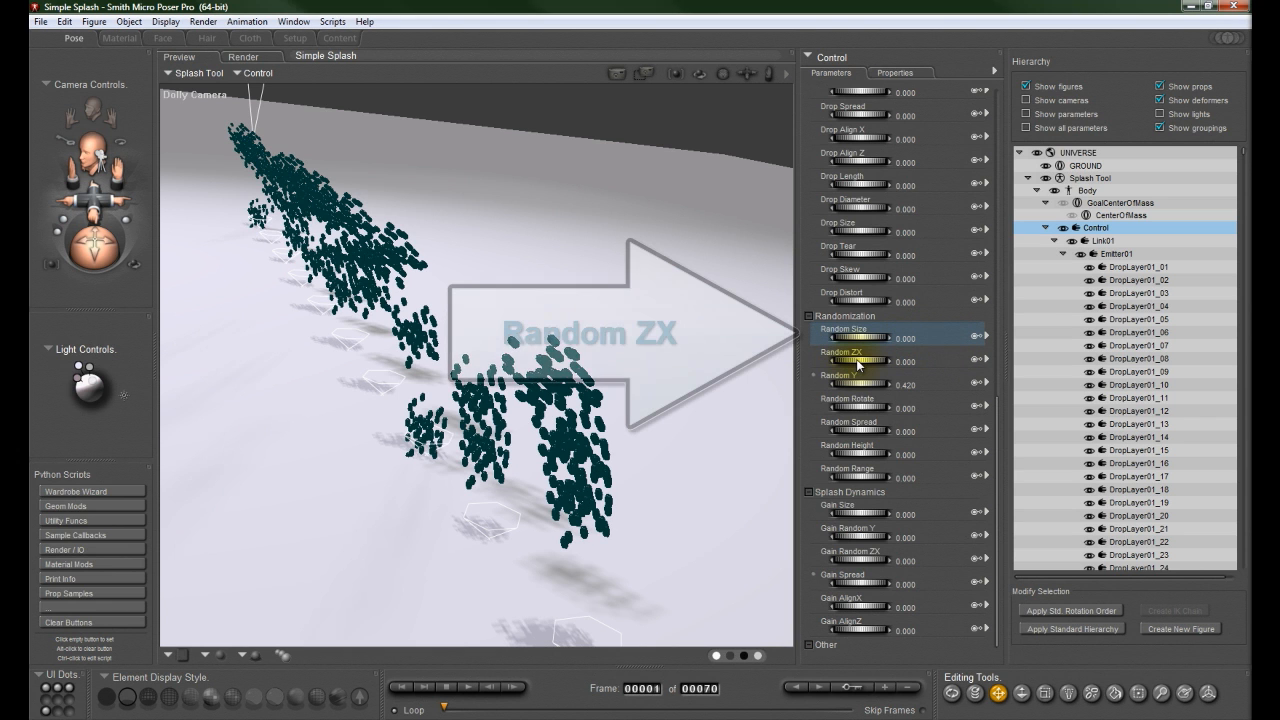
Step: Try out Random ZX at about 0.640 and reset it to 0
{"action": "left_click_drag", "start_coordinate": [856, 359], "coordinate": [955, 366]}
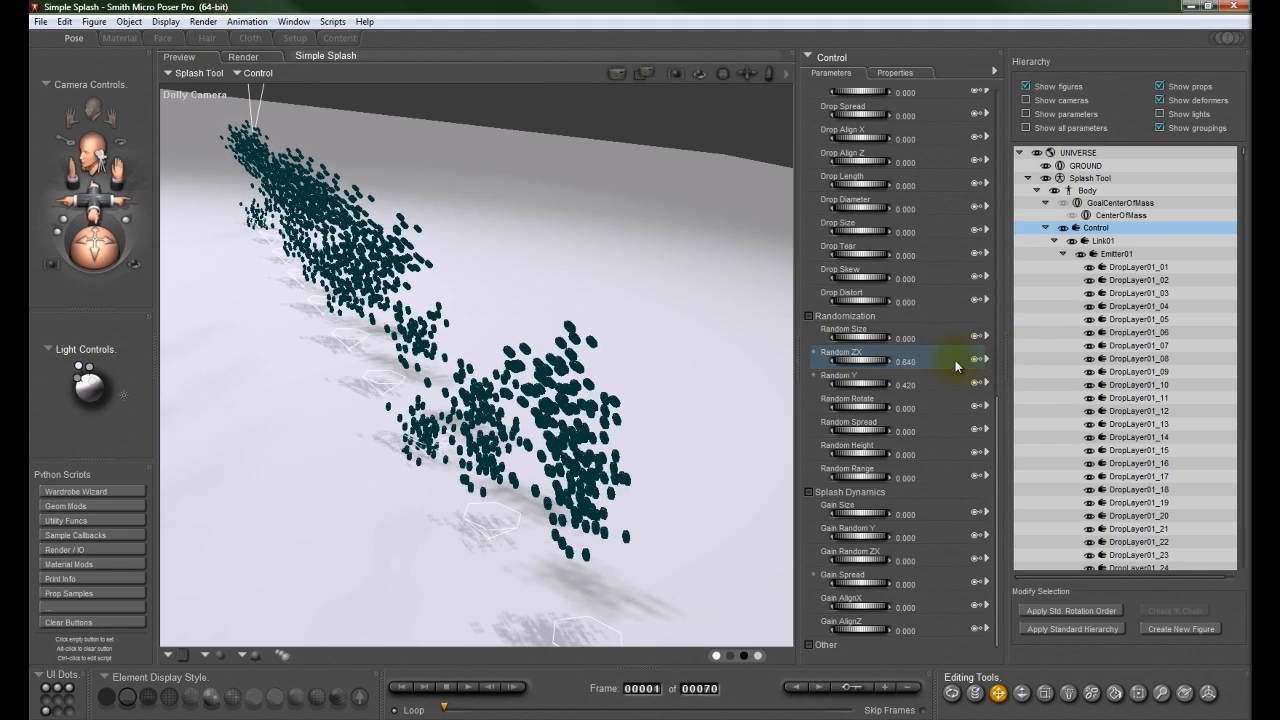
{"action": "left_click", "coordinate": [904, 363]}
{"action": "type", "text": "0"}
{"action": "key", "text": "Return"}
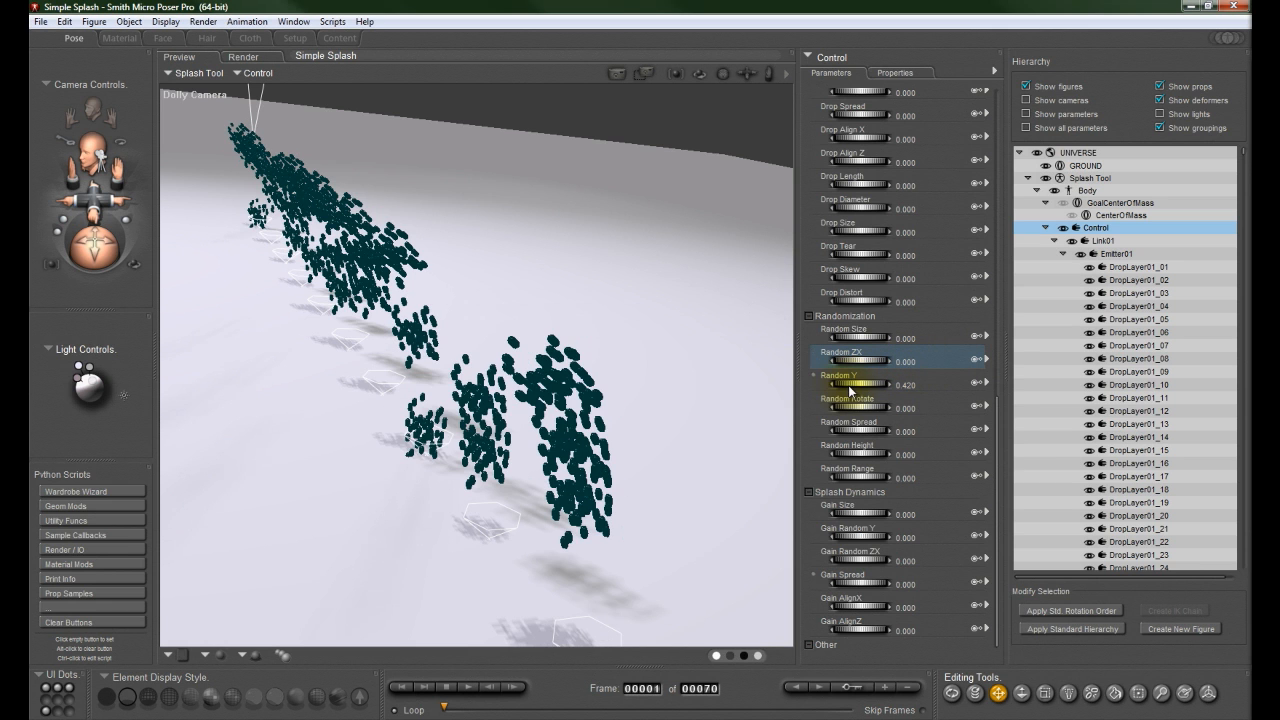
Step: Vary Random Y between about 0.232 and 0.480 and reset it to 0
{"action": "left_click_drag", "start_coordinate": [857, 388], "coordinate": [772, 400]}
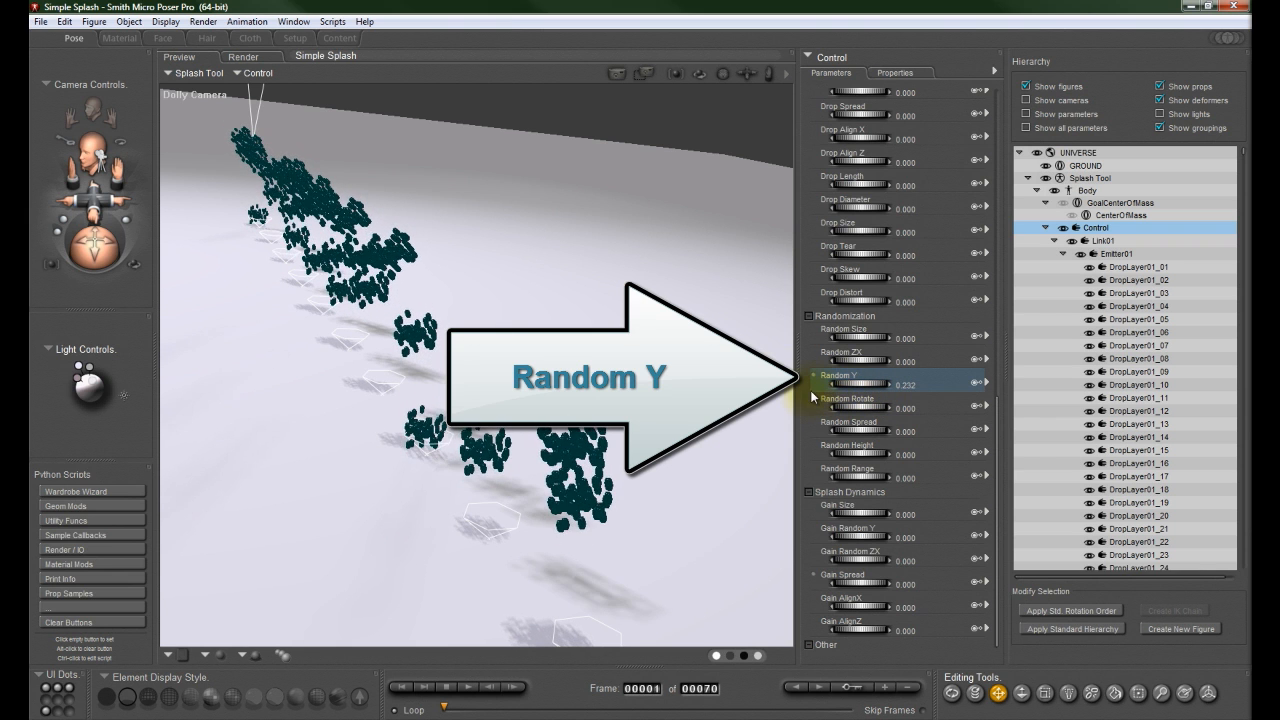
{"action": "left_click_drag", "start_coordinate": [813, 395], "coordinate": [857, 398]}
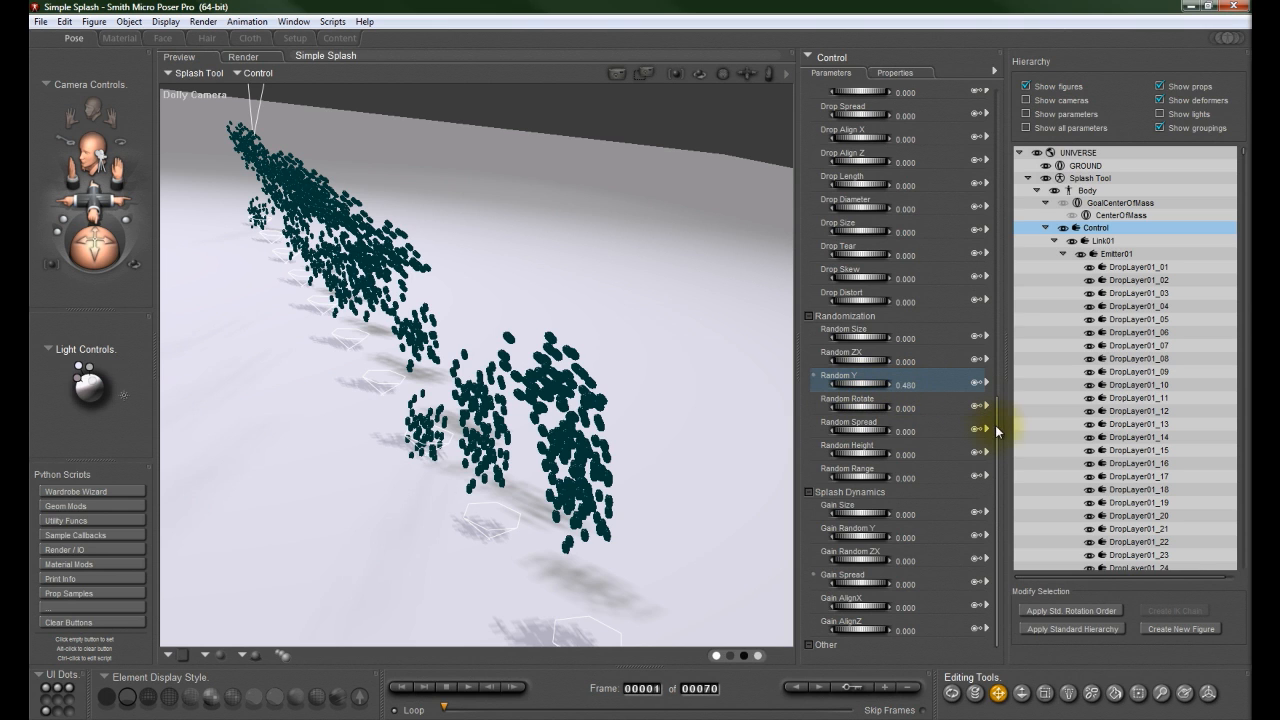
{"action": "left_click", "coordinate": [907, 384]}
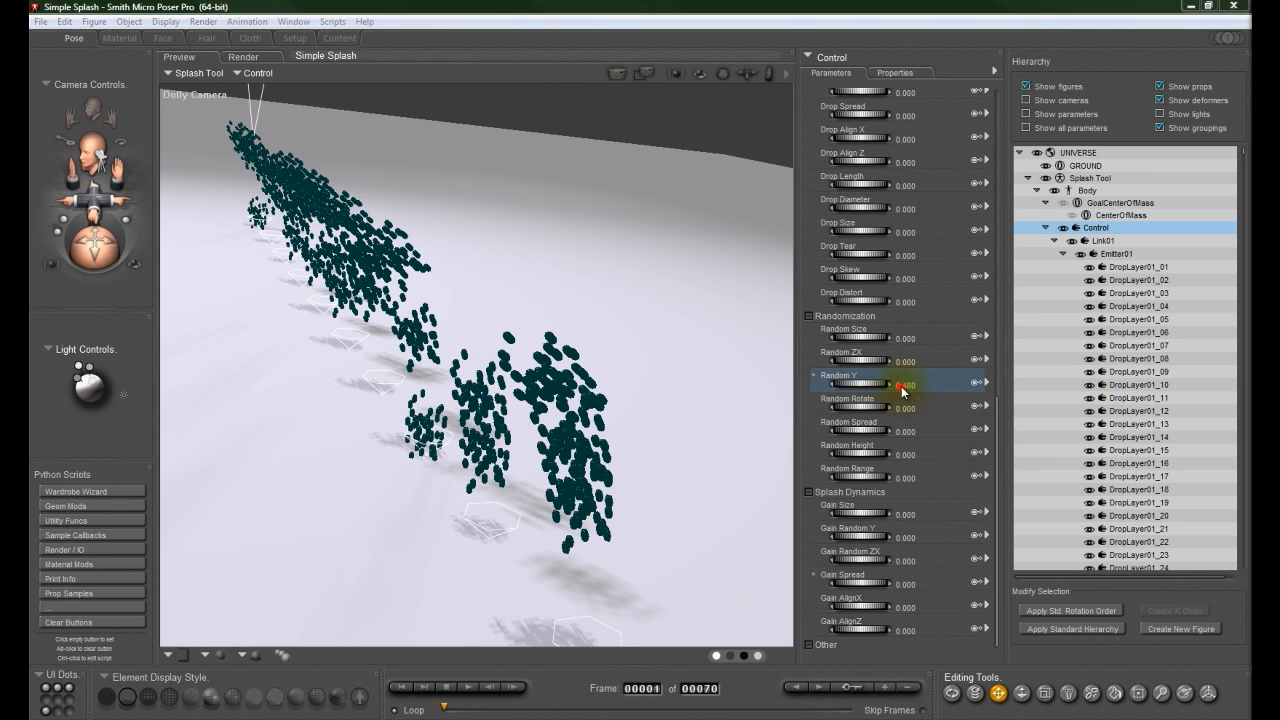
{"action": "type", "text": "0"}
{"action": "key", "text": "Return"}
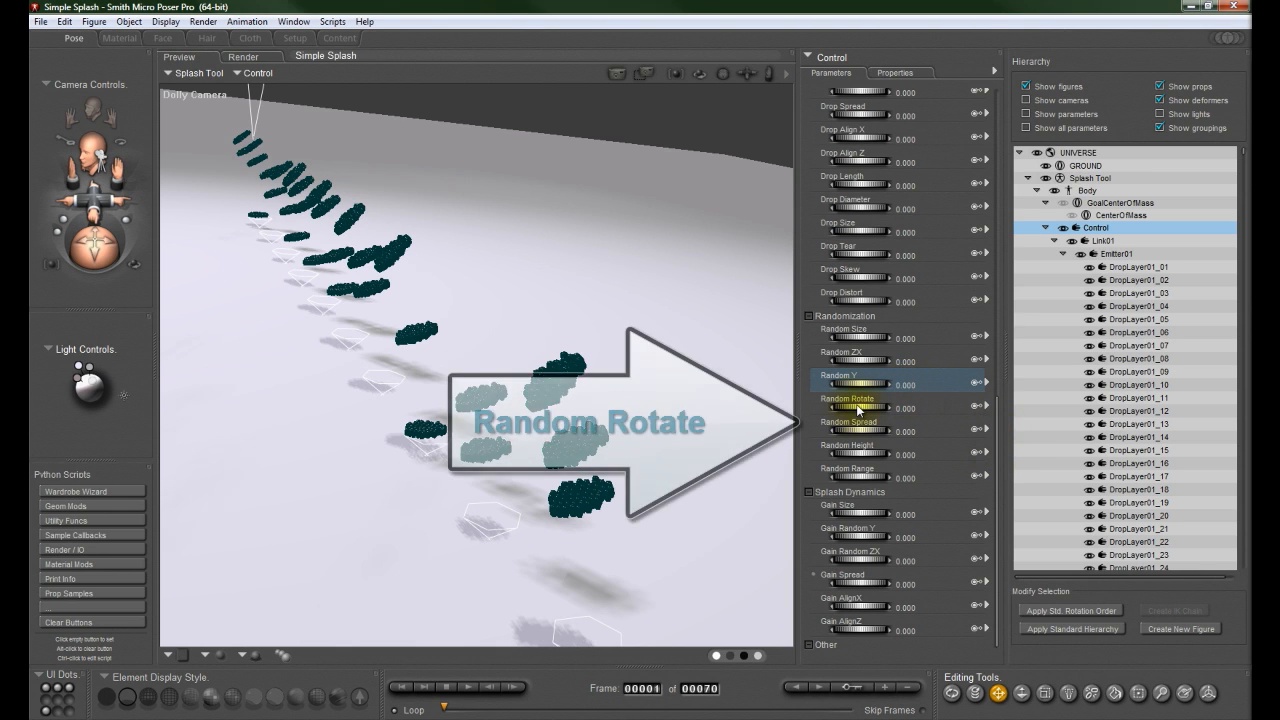
Step: Vary Random Rotate between about -0.136 and 0.792, leaving it at about 0.452
{"action": "left_click", "coordinate": [851, 408]}
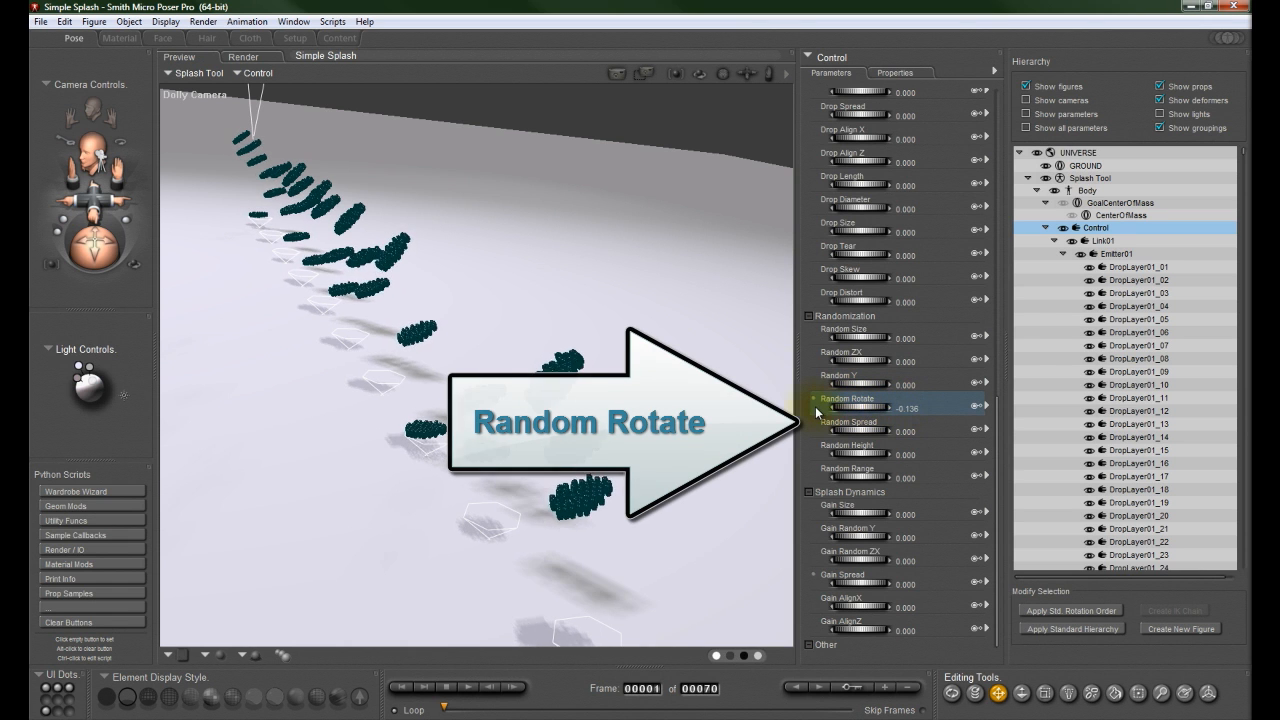
{"action": "left_click_drag", "start_coordinate": [817, 411], "coordinate": [911, 414]}
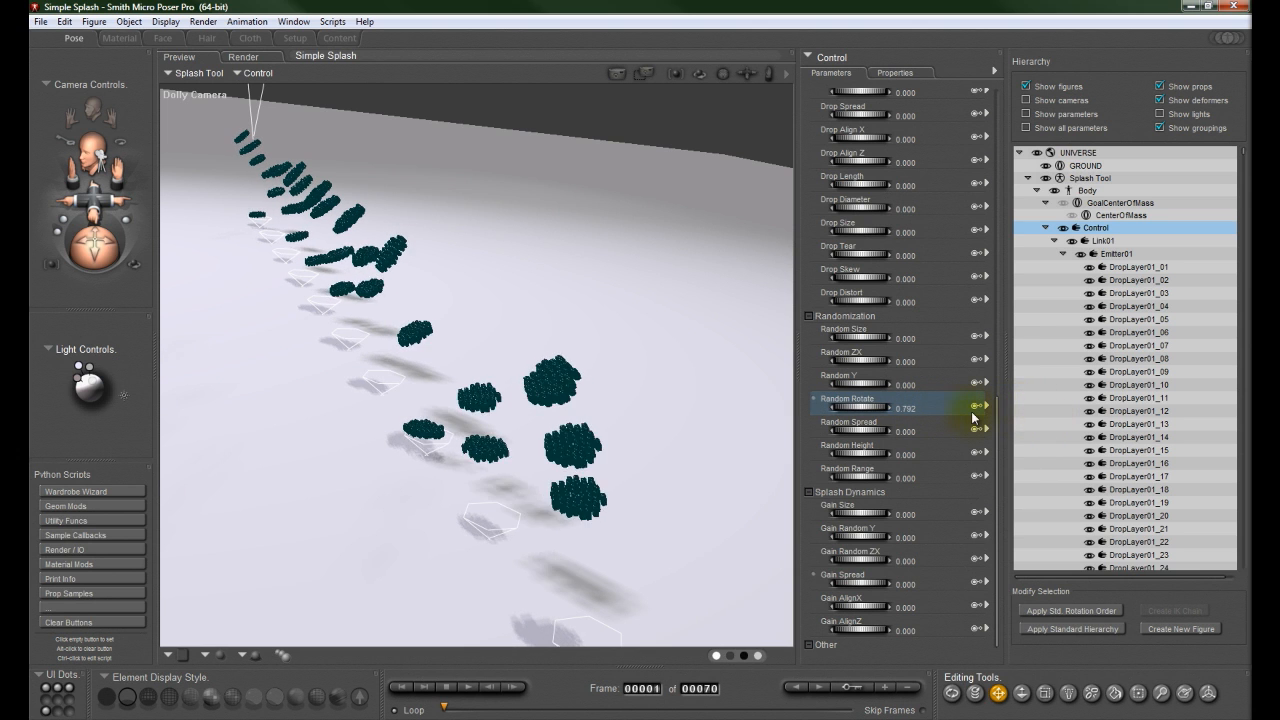
{"action": "left_click_drag", "start_coordinate": [800, 410], "coordinate": [751, 409]}
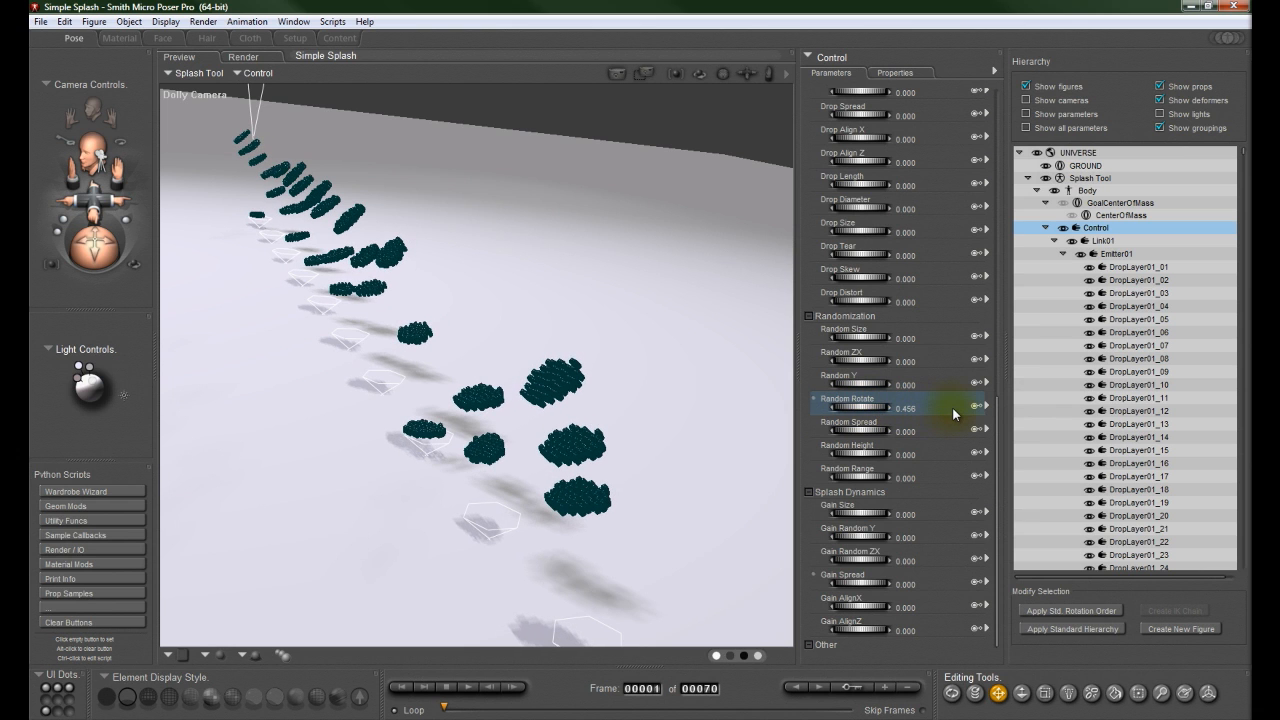
Step: Raise Random Y to about 0.388, and with the drops separated try out Random Rotate at about -0.248 and reset it to 0
{"action": "left_click", "coordinate": [851, 382]}
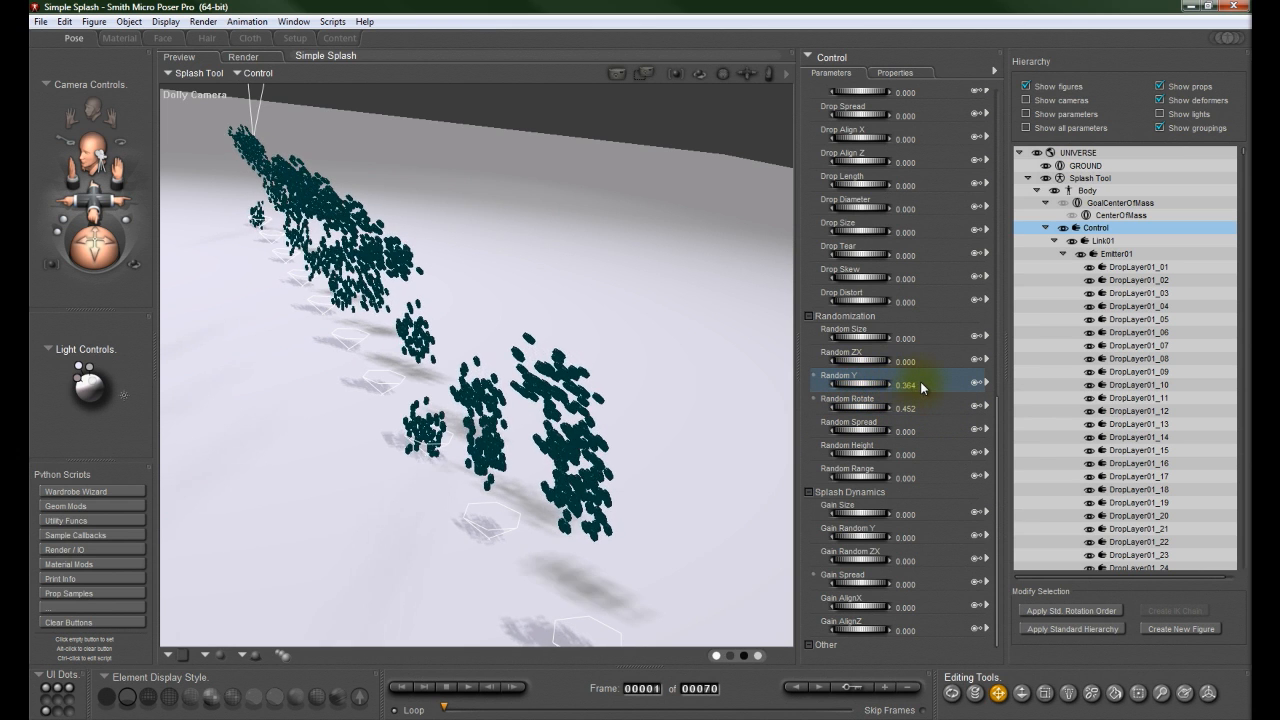
{"action": "left_click_drag", "start_coordinate": [921, 383], "coordinate": [926, 383]}
{"action": "left_click_drag", "start_coordinate": [855, 408], "coordinate": [817, 408]}
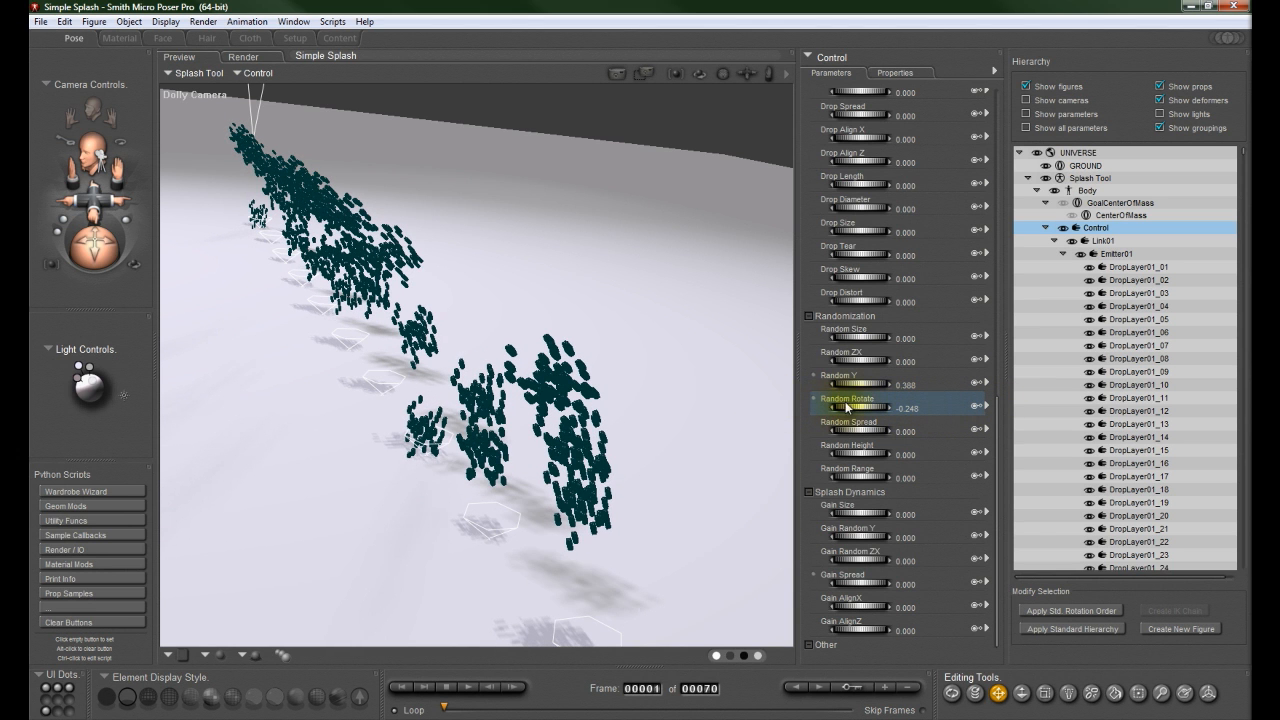
{"action": "left_click", "coordinate": [912, 412]}
{"action": "type", "text": "0"}
{"action": "key", "text": "Return"}
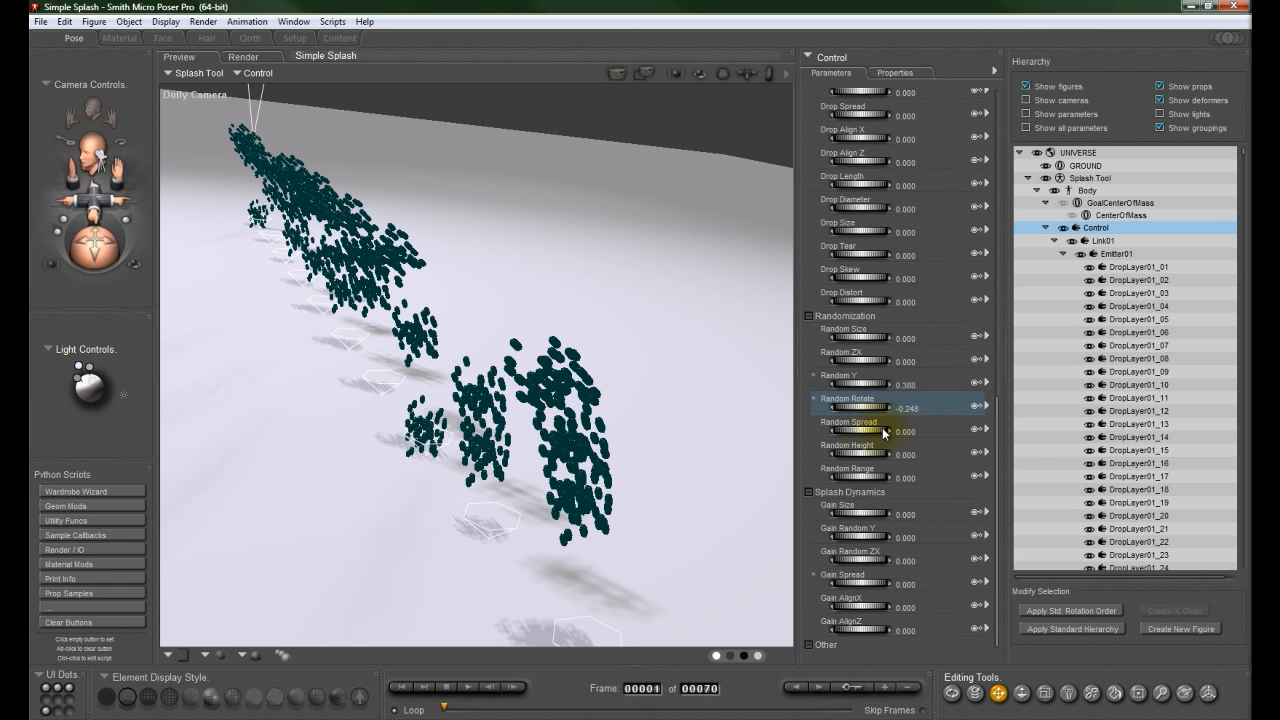
Step: Try out Random Spread at about 0.148 and reset it to 0
{"action": "mouse_move", "coordinate": [857, 434]}
{"action": "left_mouse_down"}
{"action": "mouse_move", "coordinate": [886, 432]}
{"action": "mouse_move", "coordinate": [847, 439]}
{"action": "left_mouse_up"}
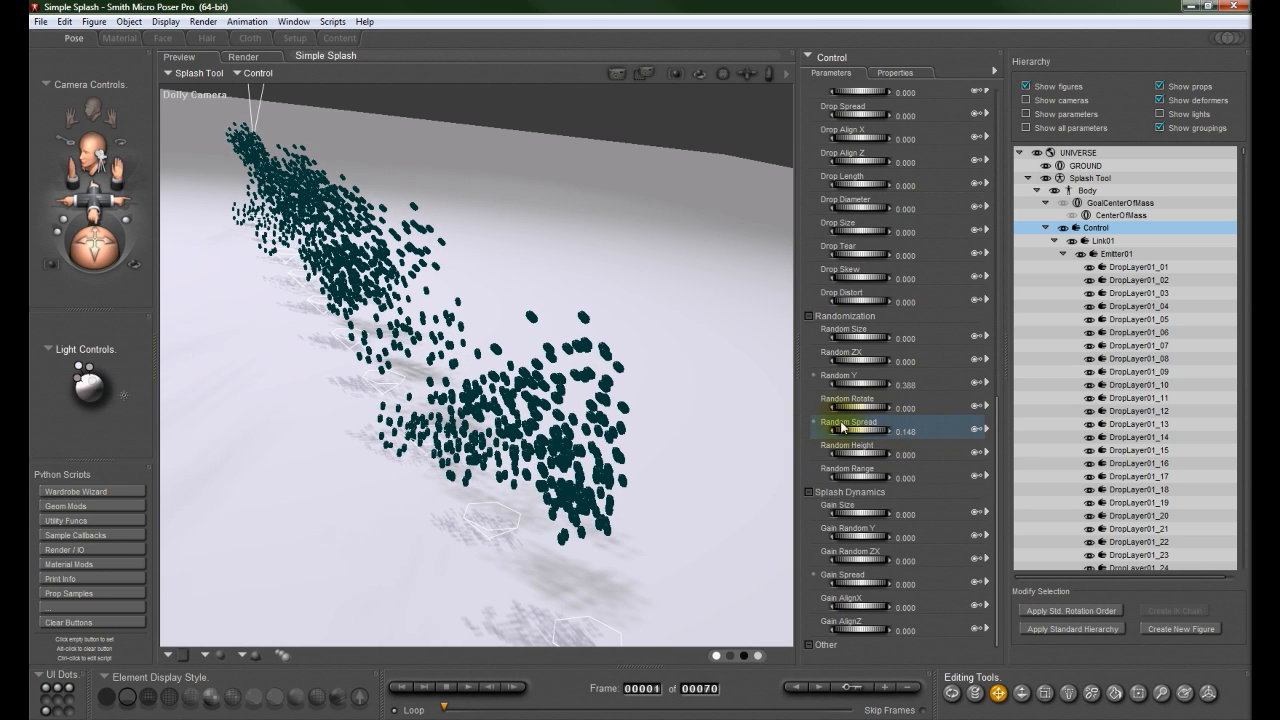
{"action": "left_click", "coordinate": [911, 434]}
{"action": "key", "text": "Return"}
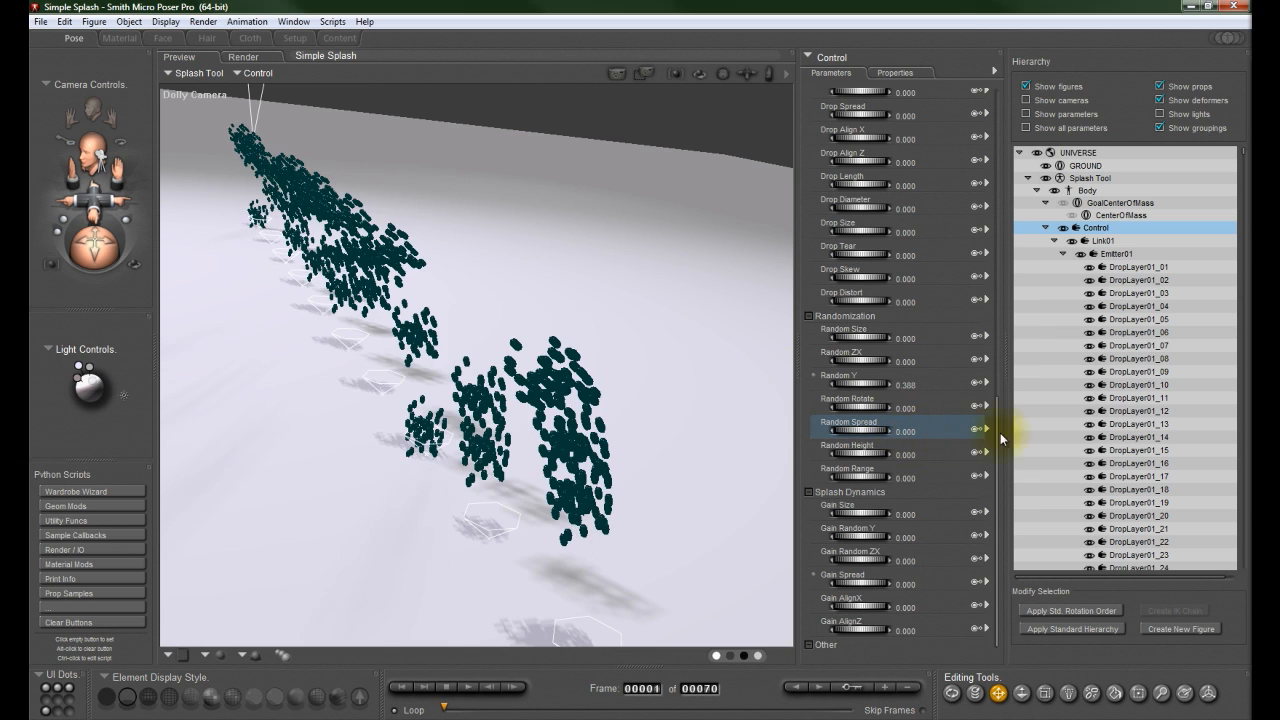
Step: Vary Random Height between about 0.038 and 0.176 and reset it to 0
{"action": "left_click", "coordinate": [840, 448]}
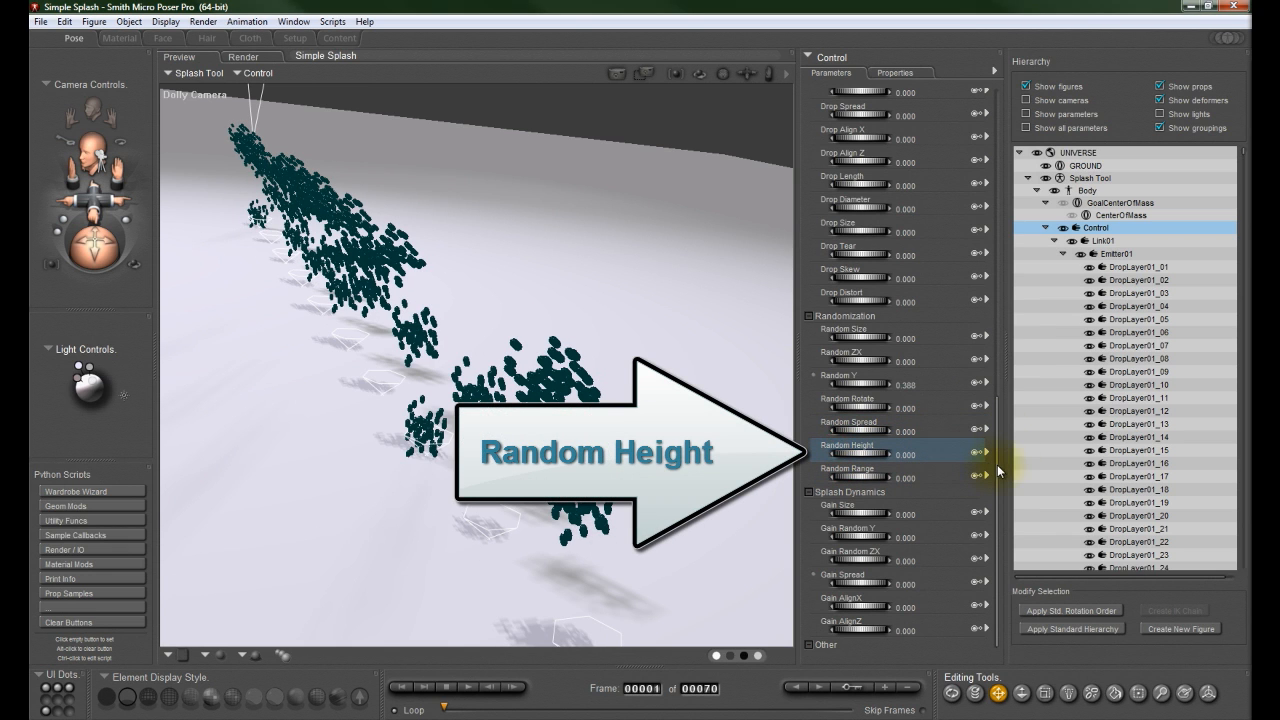
{"action": "left_click_drag", "start_coordinate": [996, 466], "coordinate": [991, 225]}
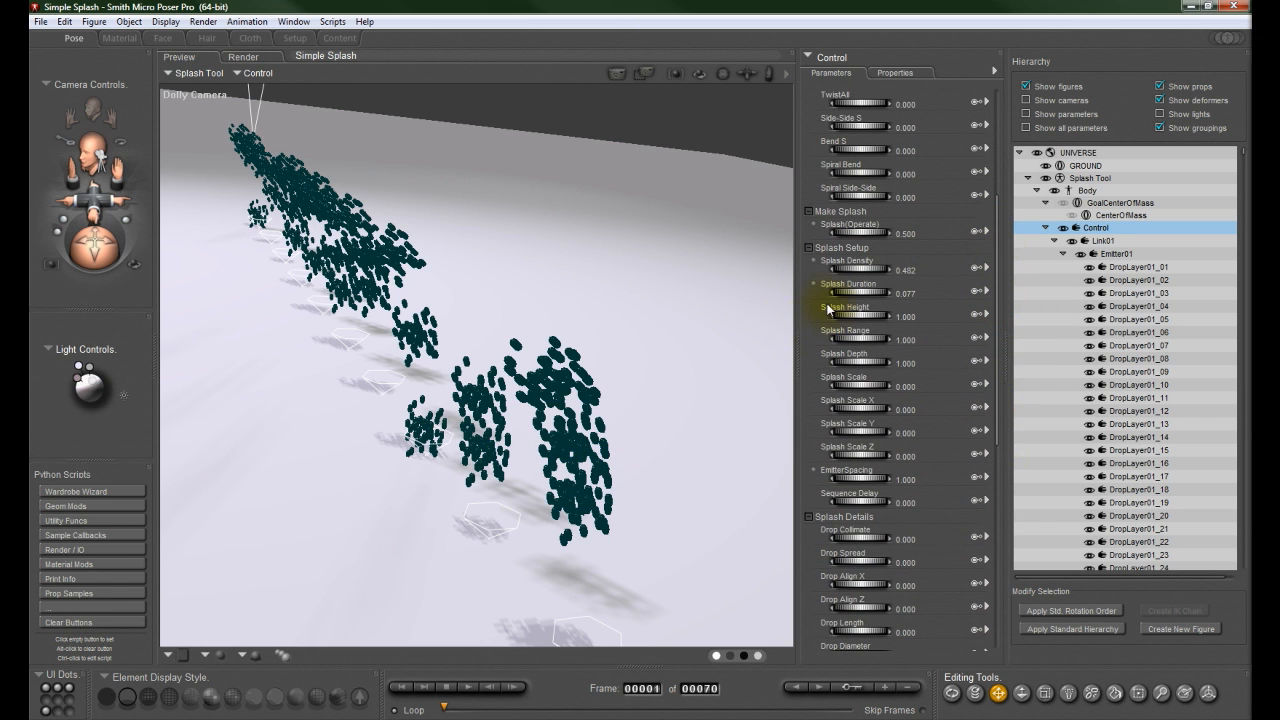
{"action": "left_click_drag", "start_coordinate": [997, 355], "coordinate": [1008, 590]}
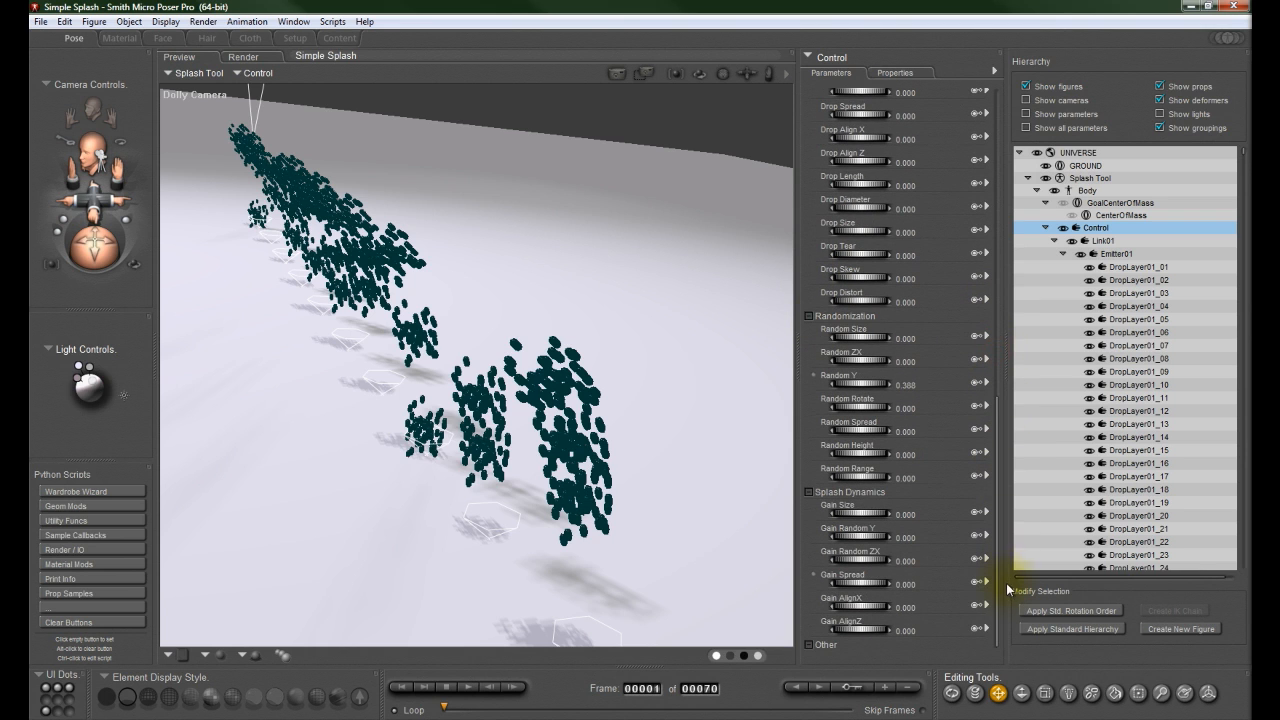
{"action": "left_click", "coordinate": [857, 454]}
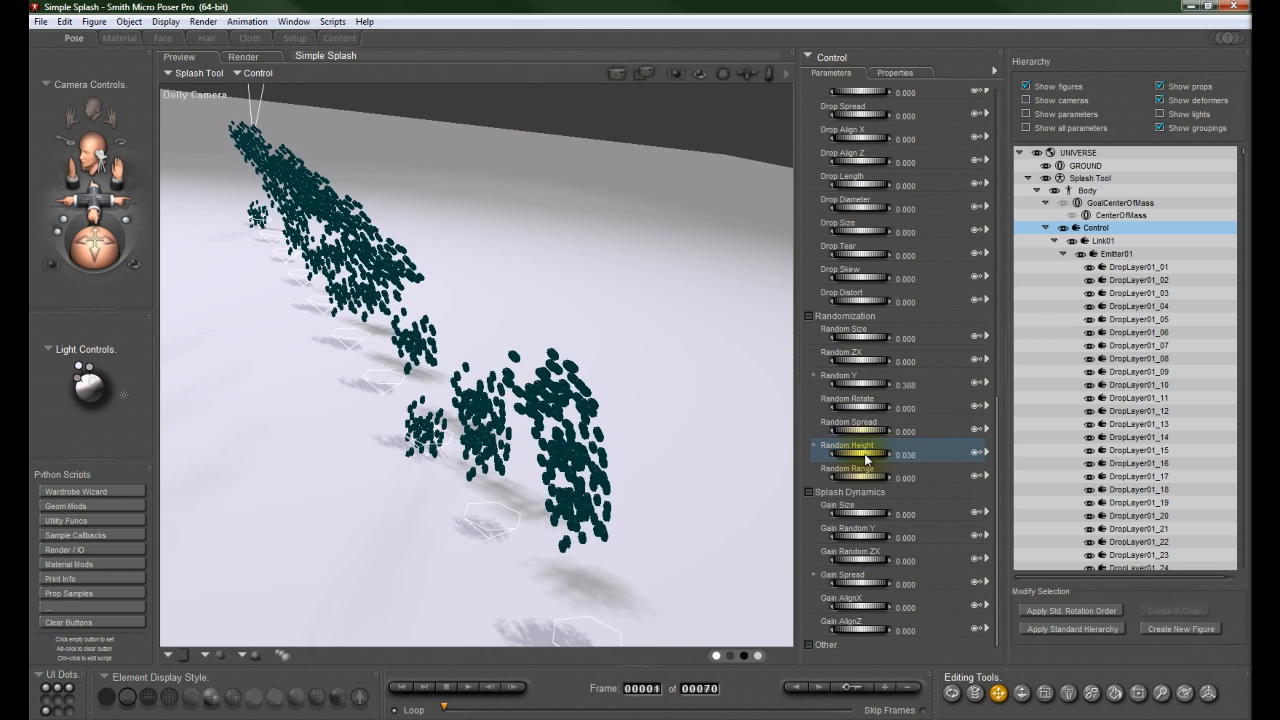
{"action": "mouse_move", "coordinate": [873, 454]}
{"action": "left_mouse_down"}
{"action": "mouse_move", "coordinate": [907, 457]}
{"action": "mouse_move", "coordinate": [843, 457]}
{"action": "mouse_move", "coordinate": [888, 452]}
{"action": "left_mouse_up"}
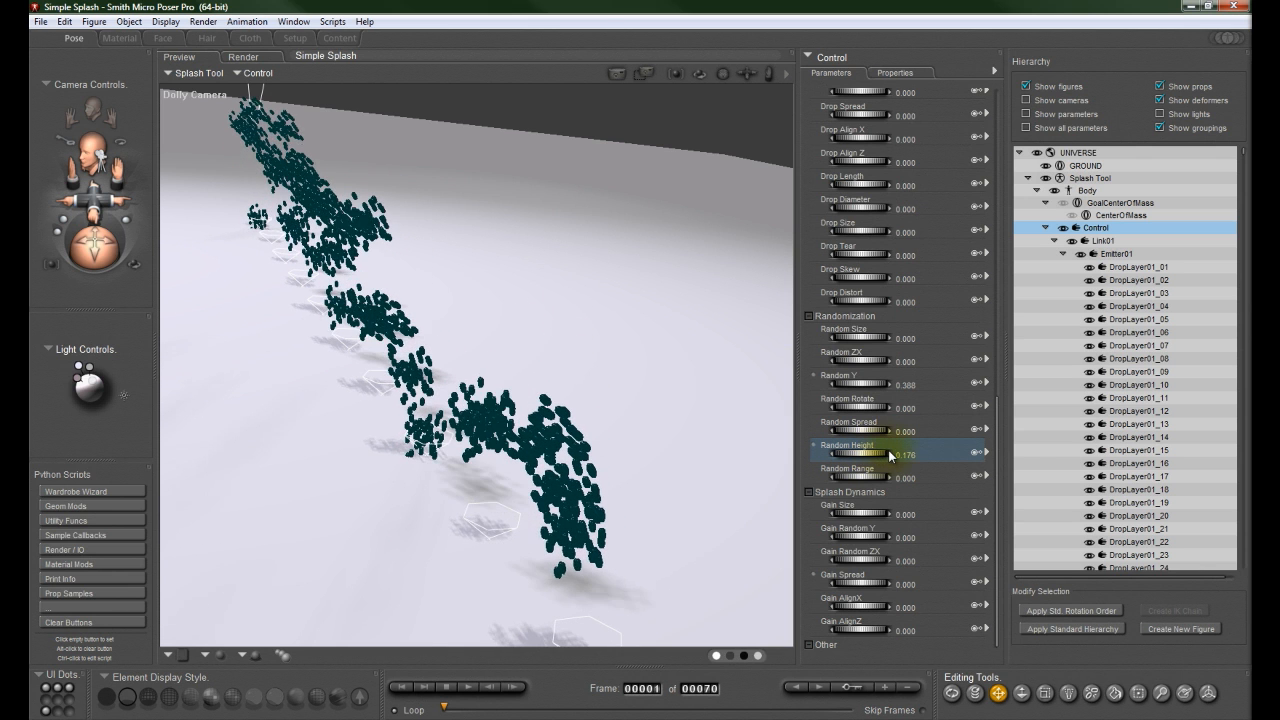
{"action": "left_click", "coordinate": [906, 455]}
{"action": "type", "text": "0"}
{"action": "key", "text": "Return"}
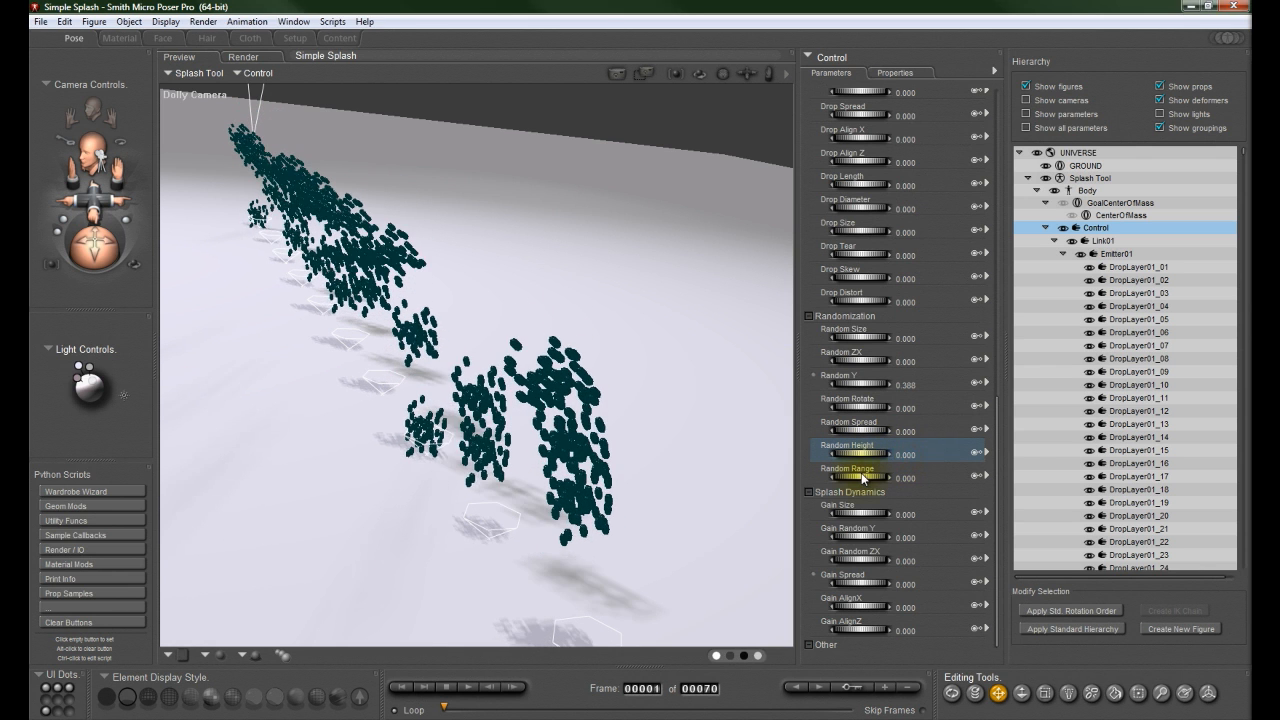
Step: Try out Random Range at about 0.260, pick out the scattered drop clusters, and reset the dial to 0
{"action": "left_click_drag", "start_coordinate": [860, 478], "coordinate": [910, 481]}
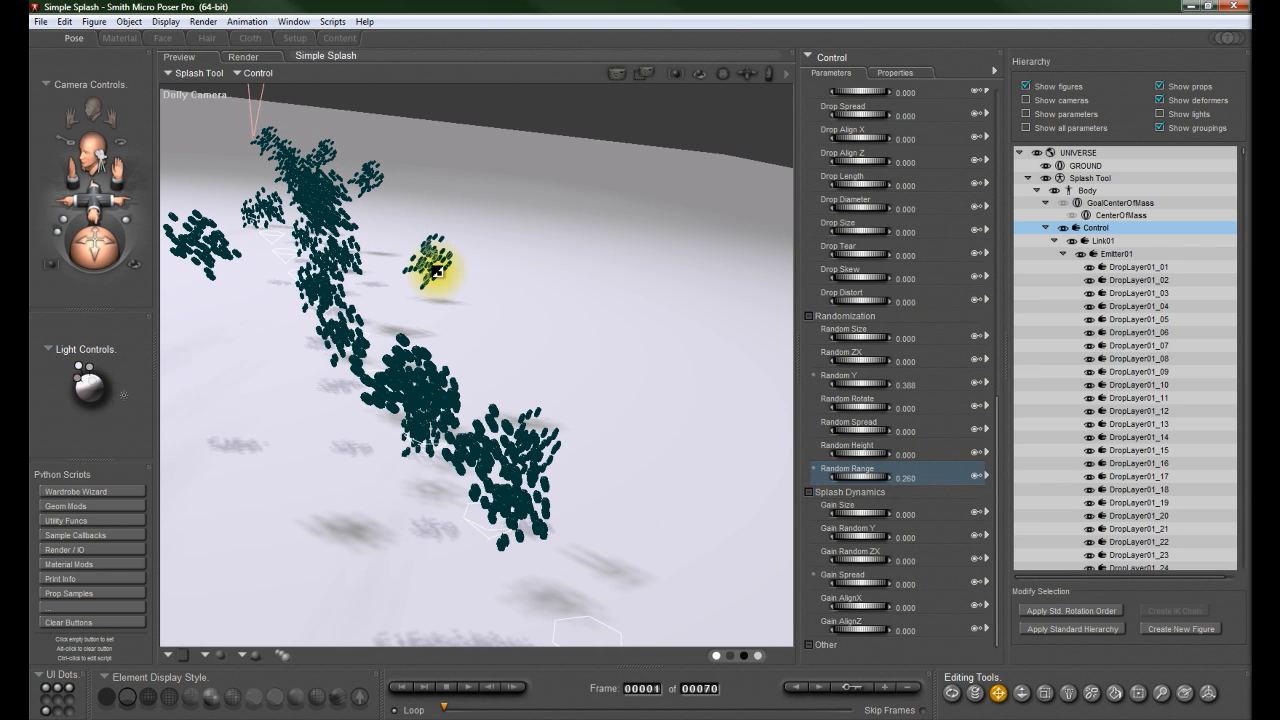
{"action": "left_click", "coordinate": [436, 270]}
{"action": "left_click", "coordinate": [368, 179]}
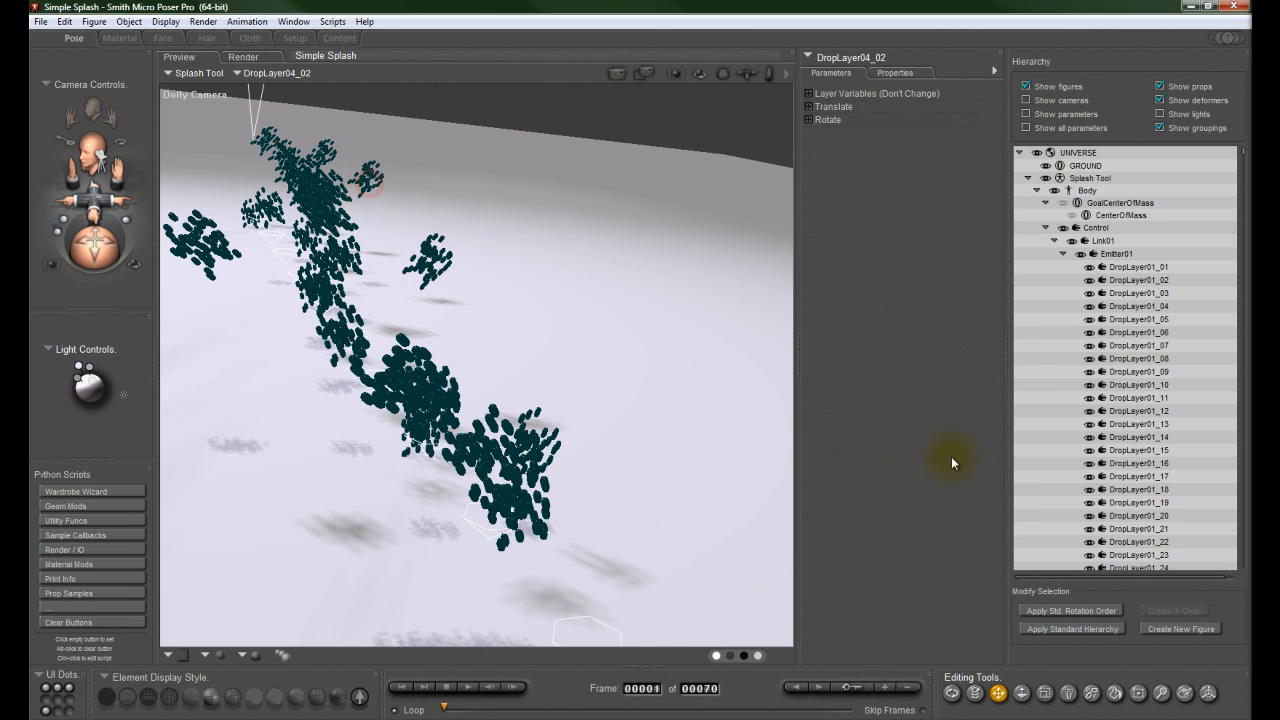
{"action": "left_click", "coordinate": [250, 101]}
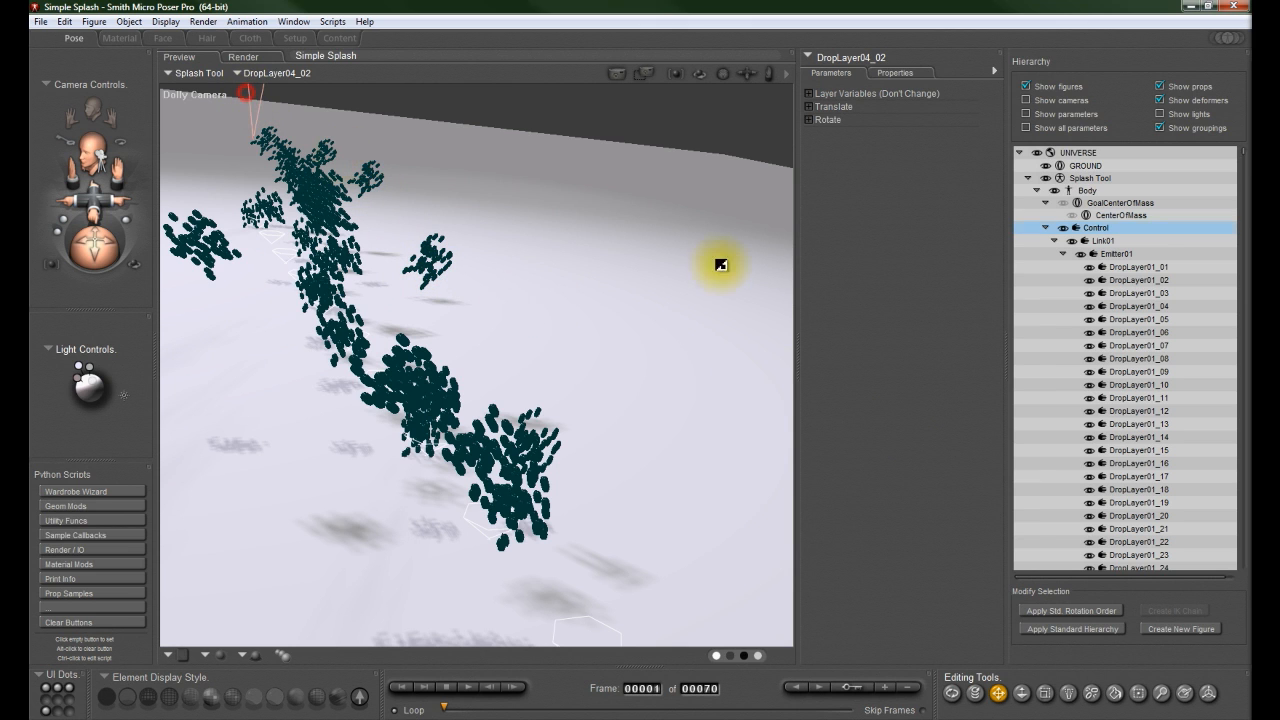
{"action": "left_click_drag", "start_coordinate": [998, 320], "coordinate": [998, 629]}
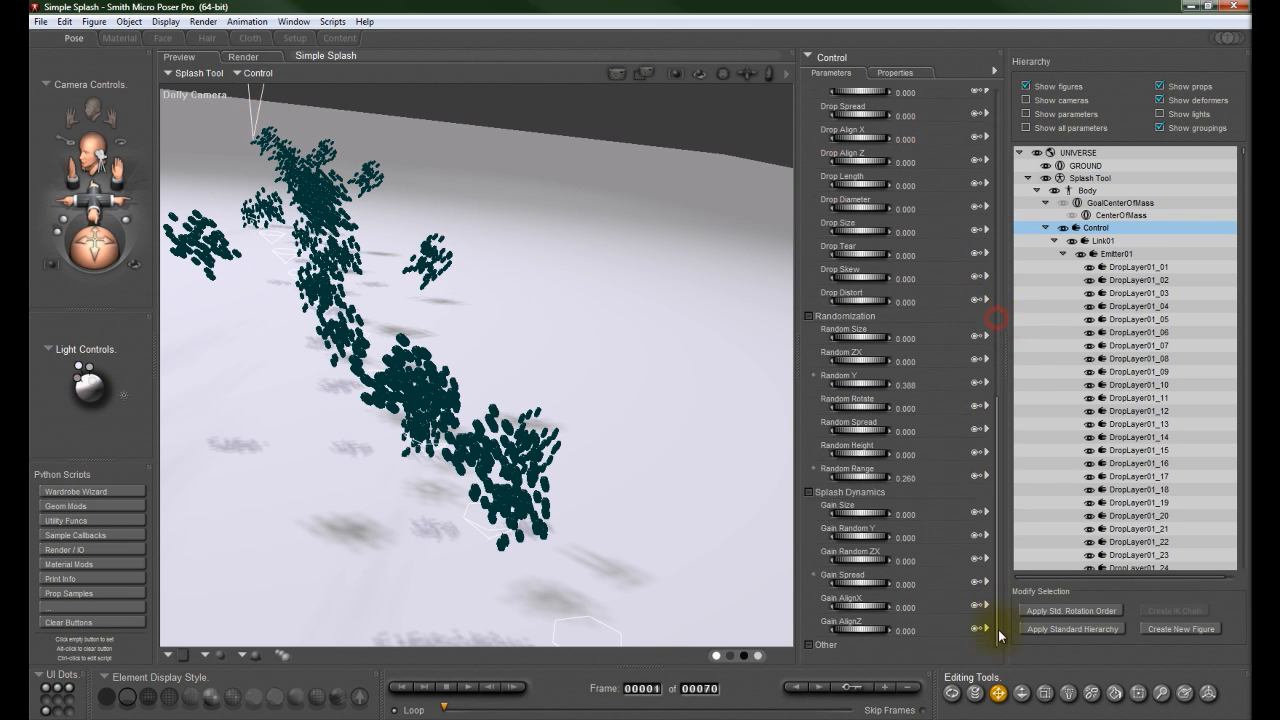
{"action": "left_click", "coordinate": [907, 481]}
{"action": "type", "text": "0"}
{"action": "key", "text": "Return"}
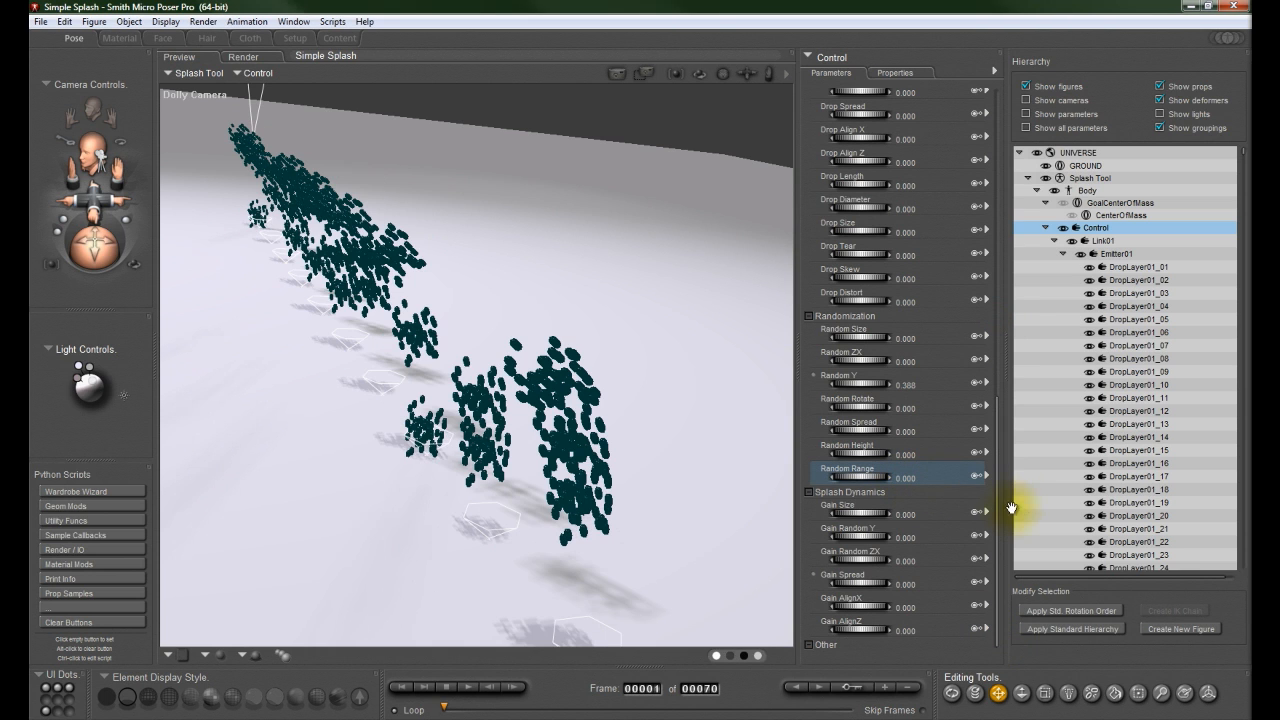
Step: Raise Gain Size to about 1.116 and advance Splash(Operate) to about 0.972 to bring out the drop growth
{"action": "left_click", "coordinate": [833, 492]}
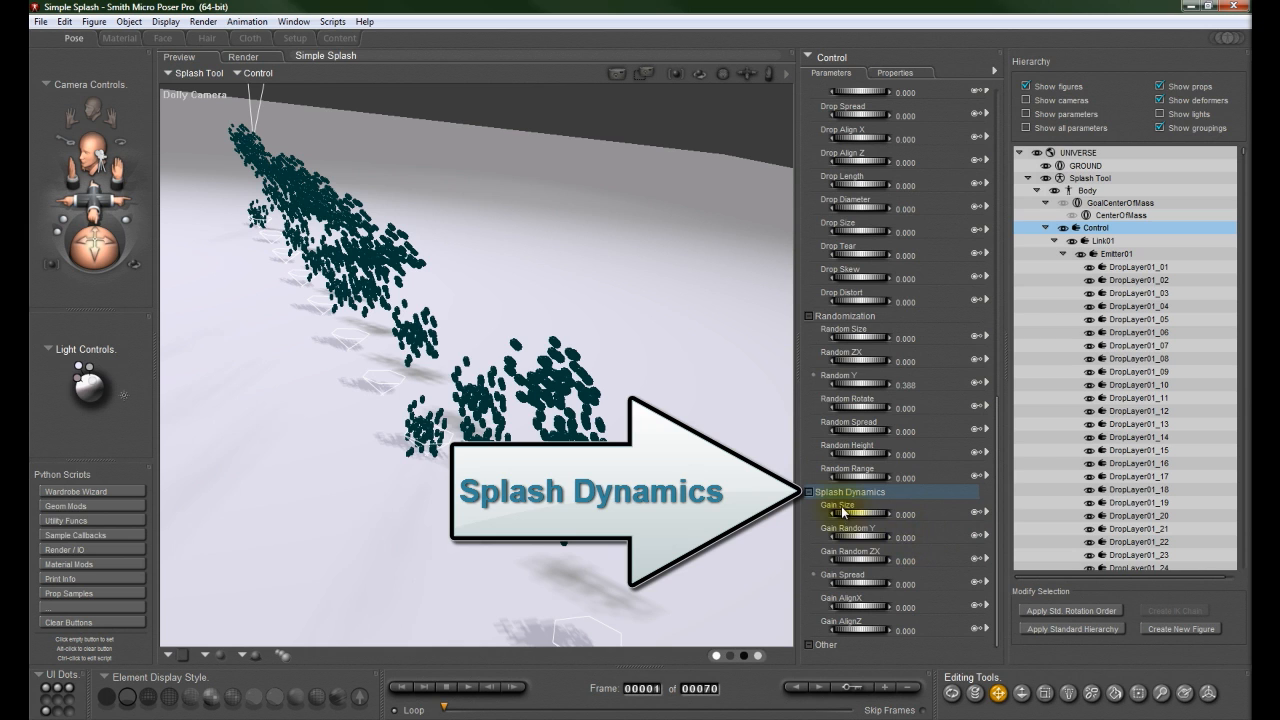
{"action": "left_click", "coordinate": [834, 509]}
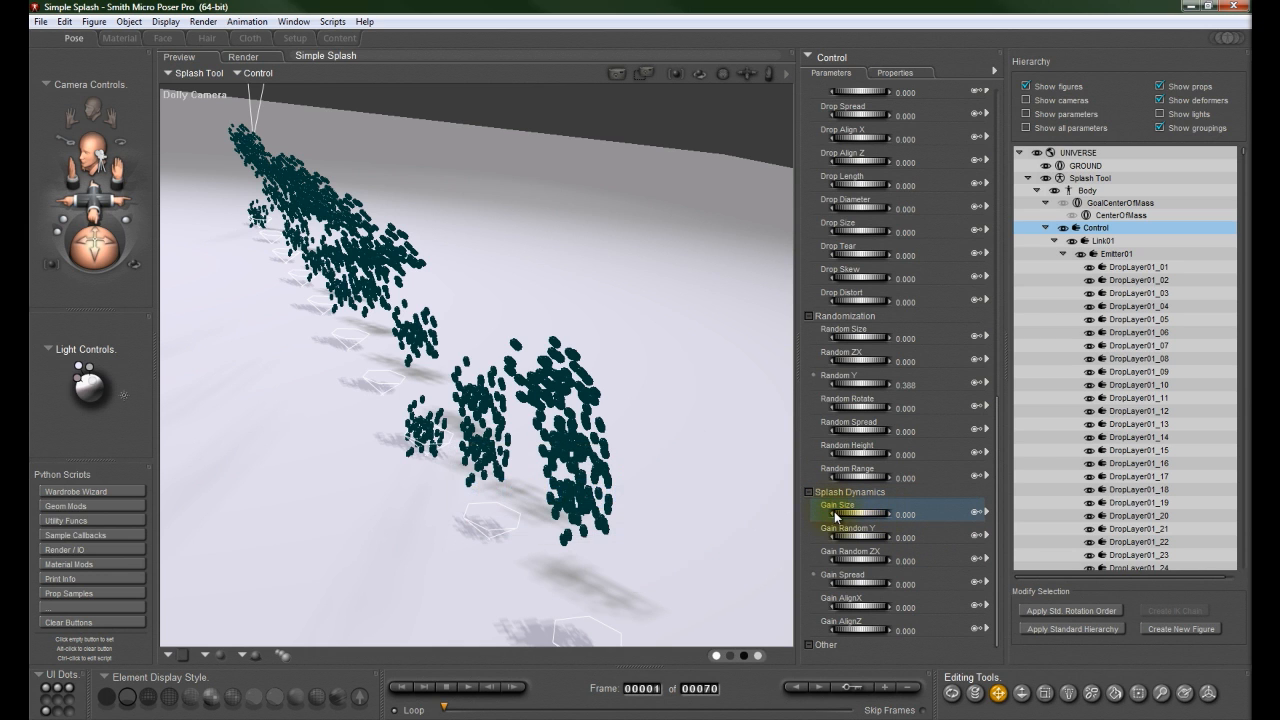
{"action": "left_click_drag", "start_coordinate": [855, 517], "coordinate": [1056, 522]}
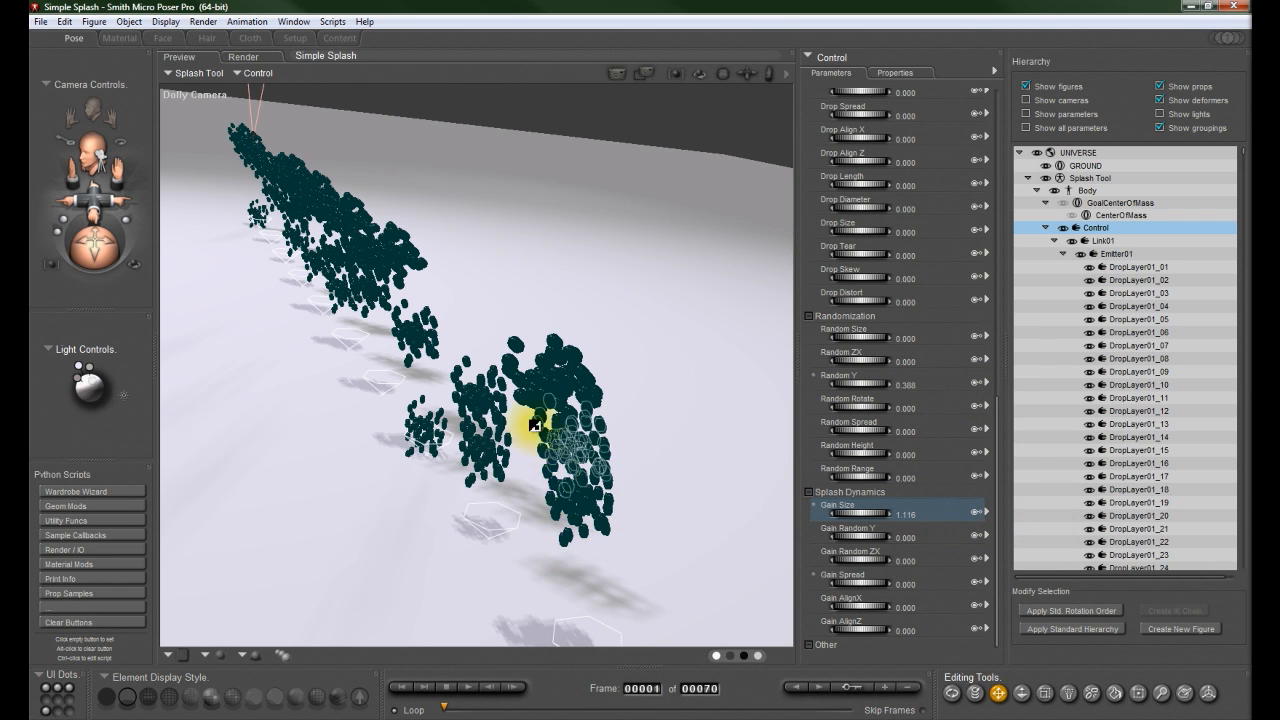
{"action": "left_click_drag", "start_coordinate": [1002, 451], "coordinate": [1000, 236]}
{"action": "left_click_drag", "start_coordinate": [856, 267], "coordinate": [942, 262]}
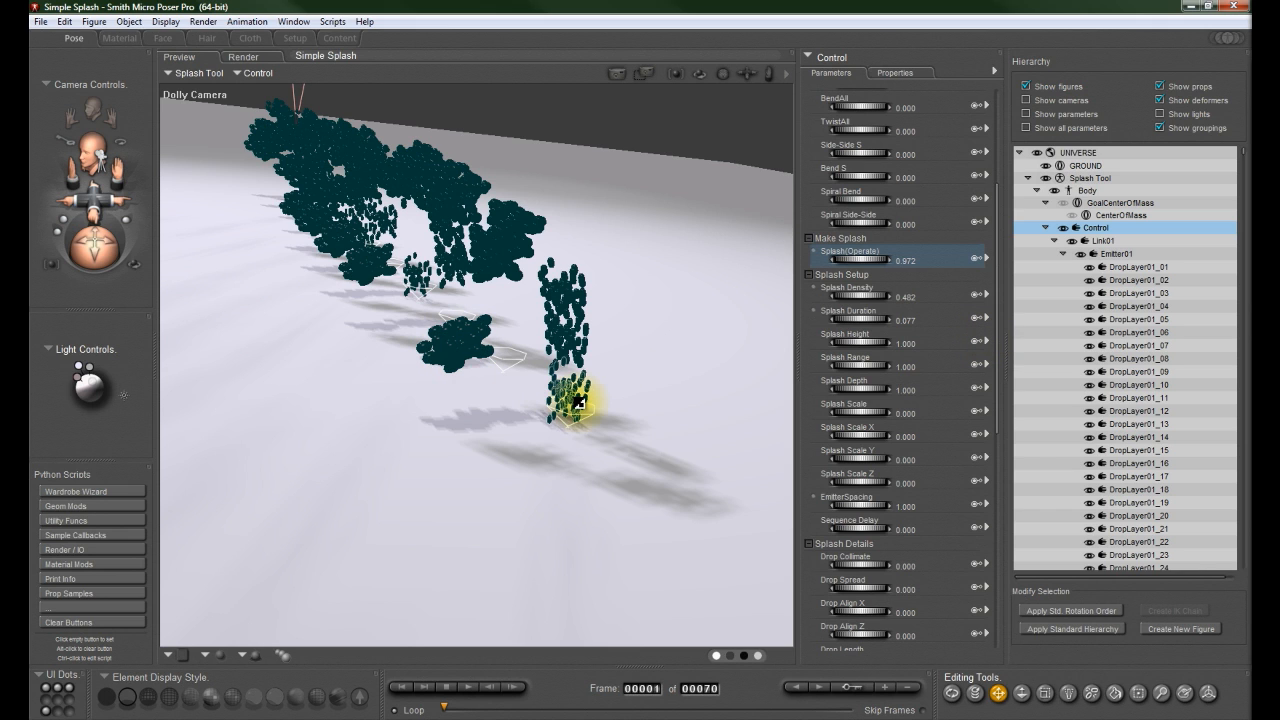
{"action": "left_click_drag", "start_coordinate": [998, 425], "coordinate": [999, 629]}
{"action": "scroll", "coordinate": [986, 583], "scroll_direction": "down", "scroll_amount": 1}
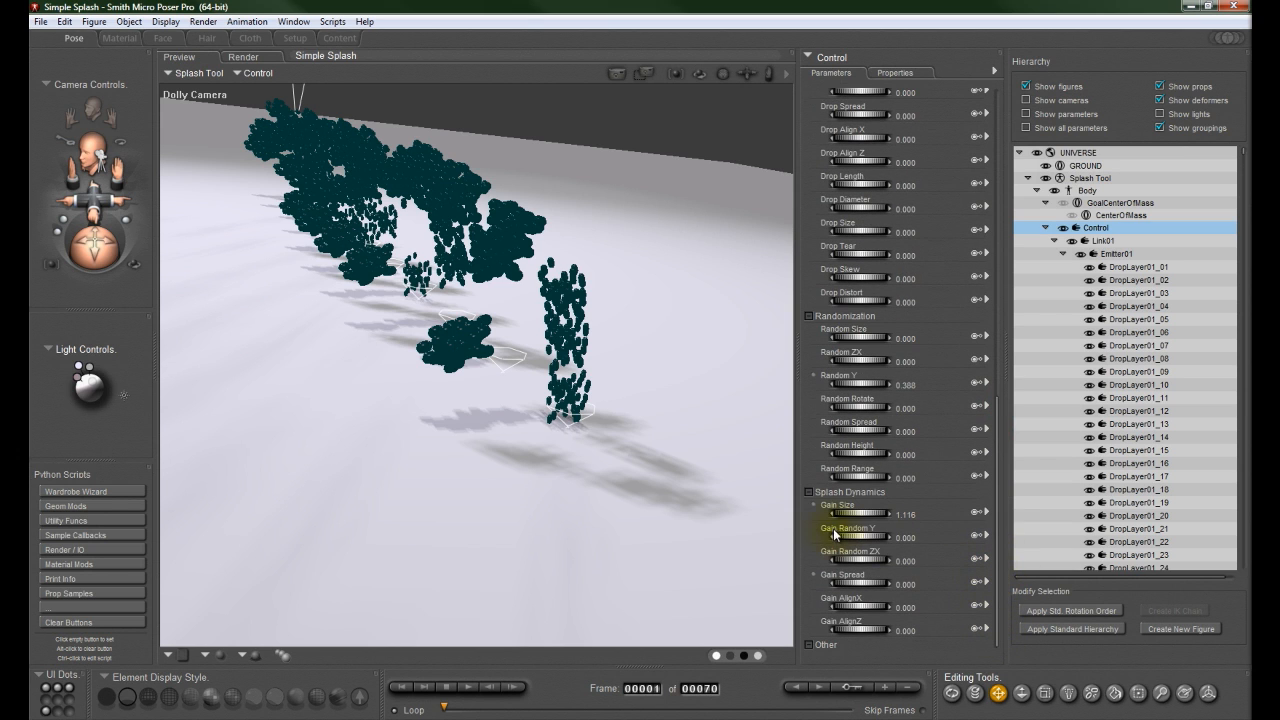
Step: Reset Gain Size to 0
{"action": "left_click", "coordinate": [906, 515]}
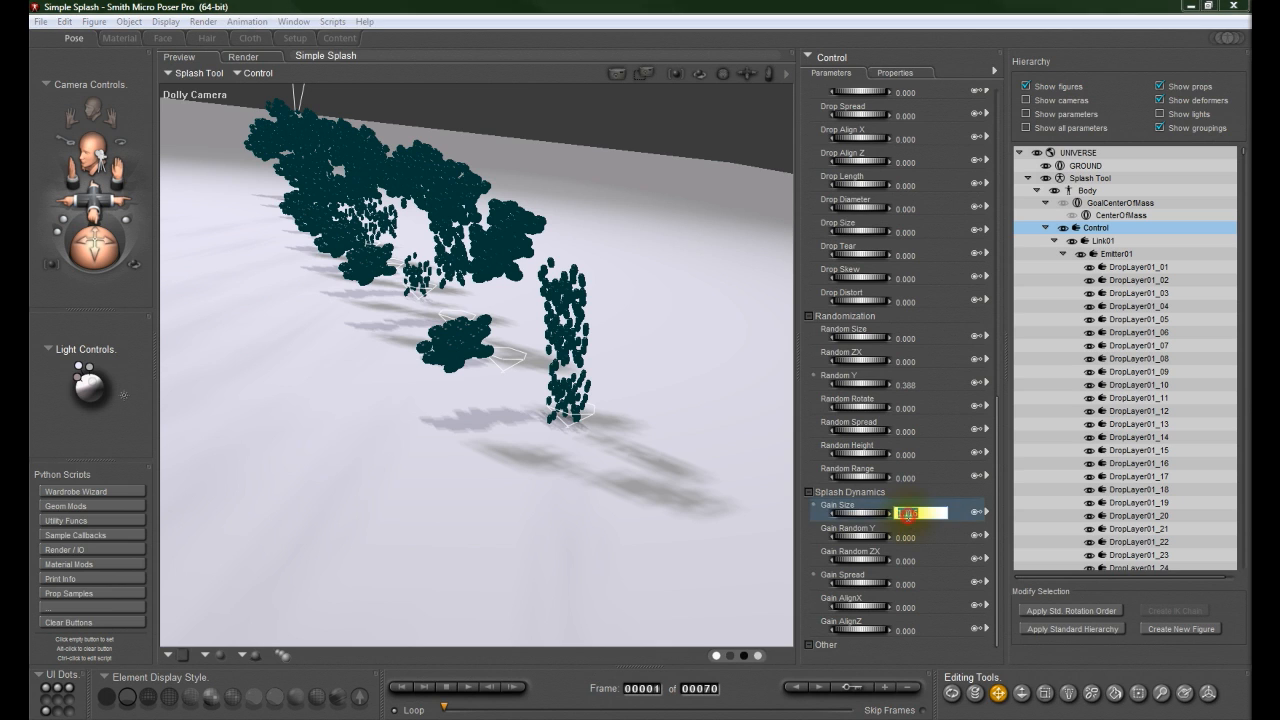
{"action": "type", "text": "0"}
{"action": "key", "text": "Return"}
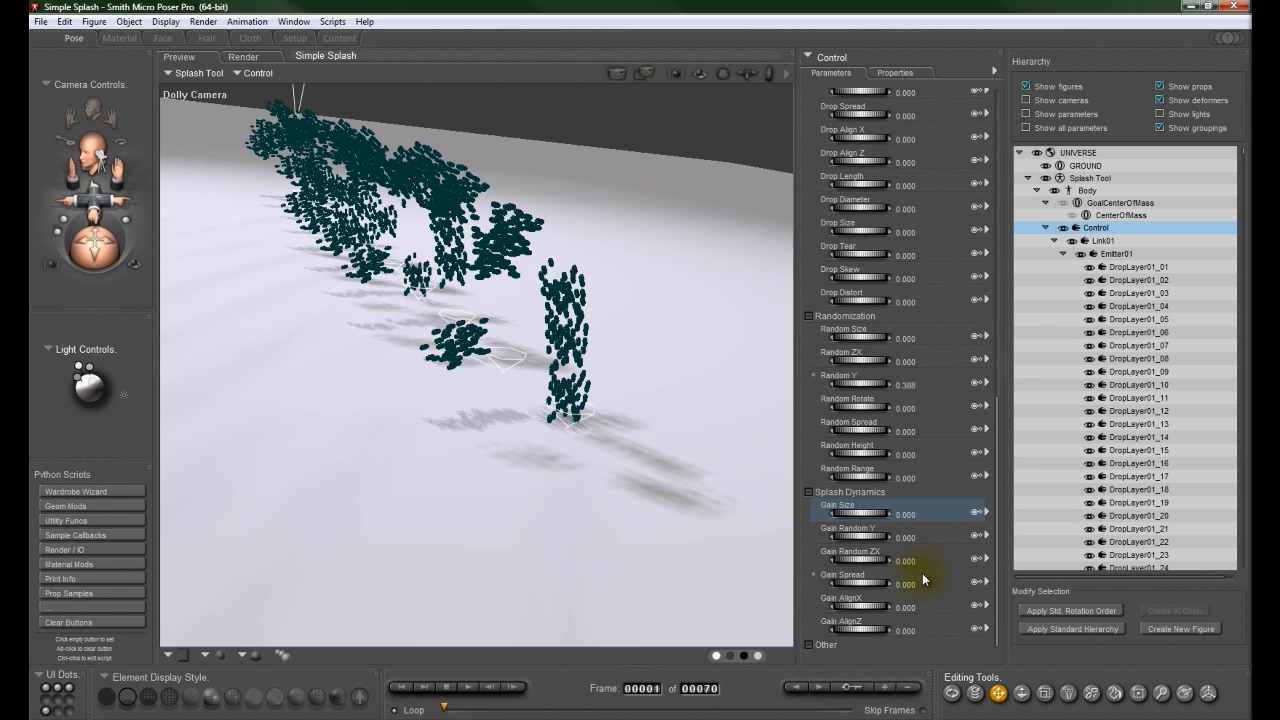
Step: Try out Gain Random Y at about 0.656 and reset it to 0
{"action": "left_click_drag", "start_coordinate": [854, 538], "coordinate": [1006, 543]}
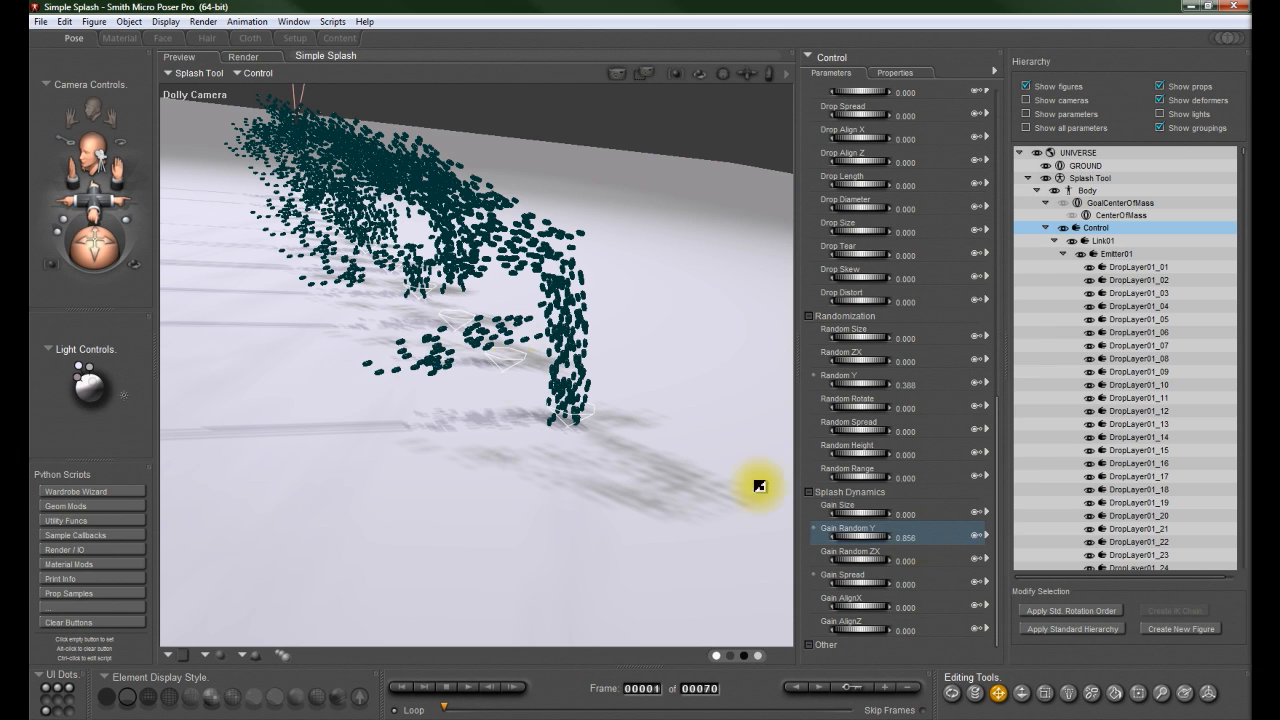
{"action": "left_click", "coordinate": [904, 537]}
{"action": "type", "text": "0"}
{"action": "key", "text": "Return"}
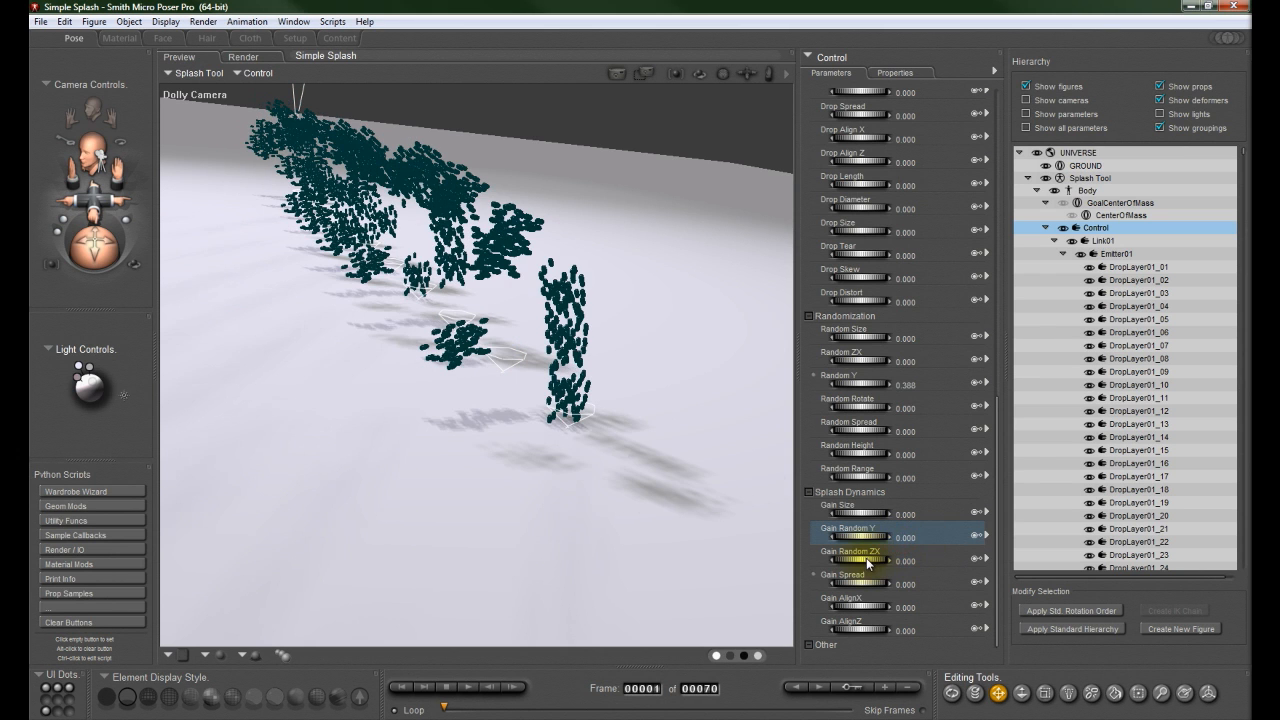
Step: Try out Gain Random ZX at about 0.584 and reset it to 0
{"action": "left_click_drag", "start_coordinate": [866, 558], "coordinate": [980, 560]}
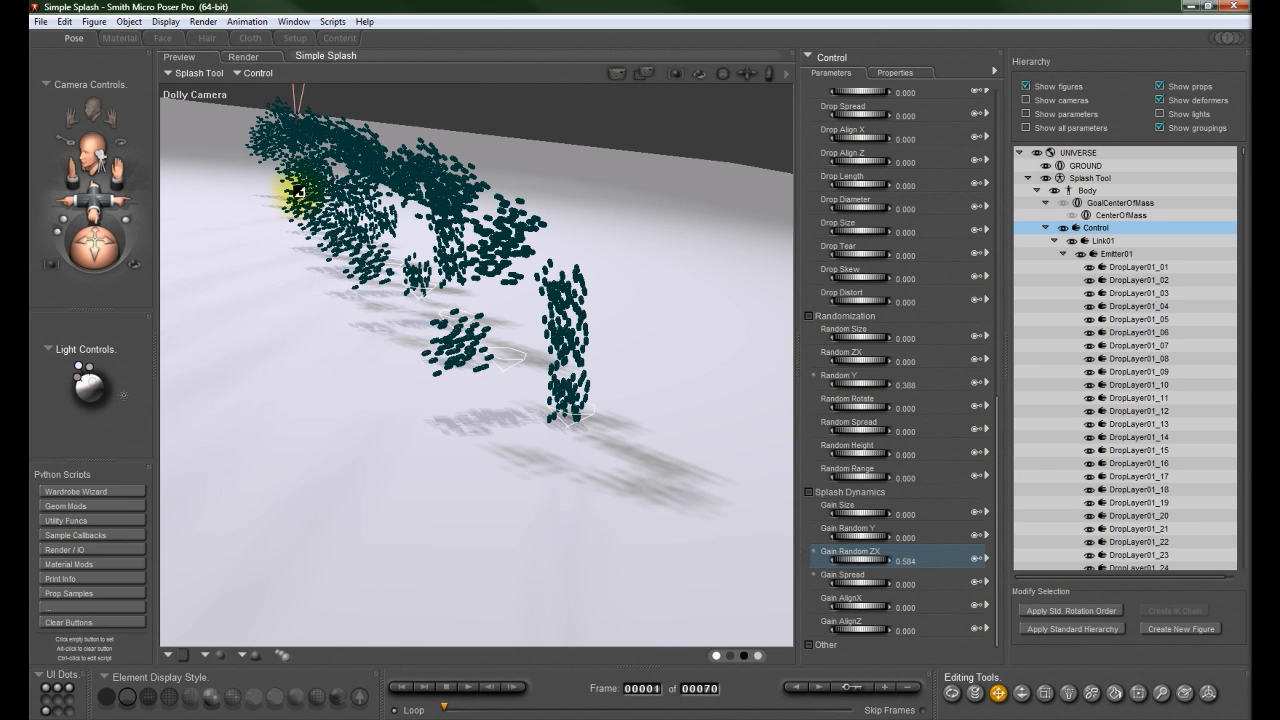
{"action": "left_click", "coordinate": [907, 562]}
{"action": "type", "text": "0"}
{"action": "key", "text": "Return"}
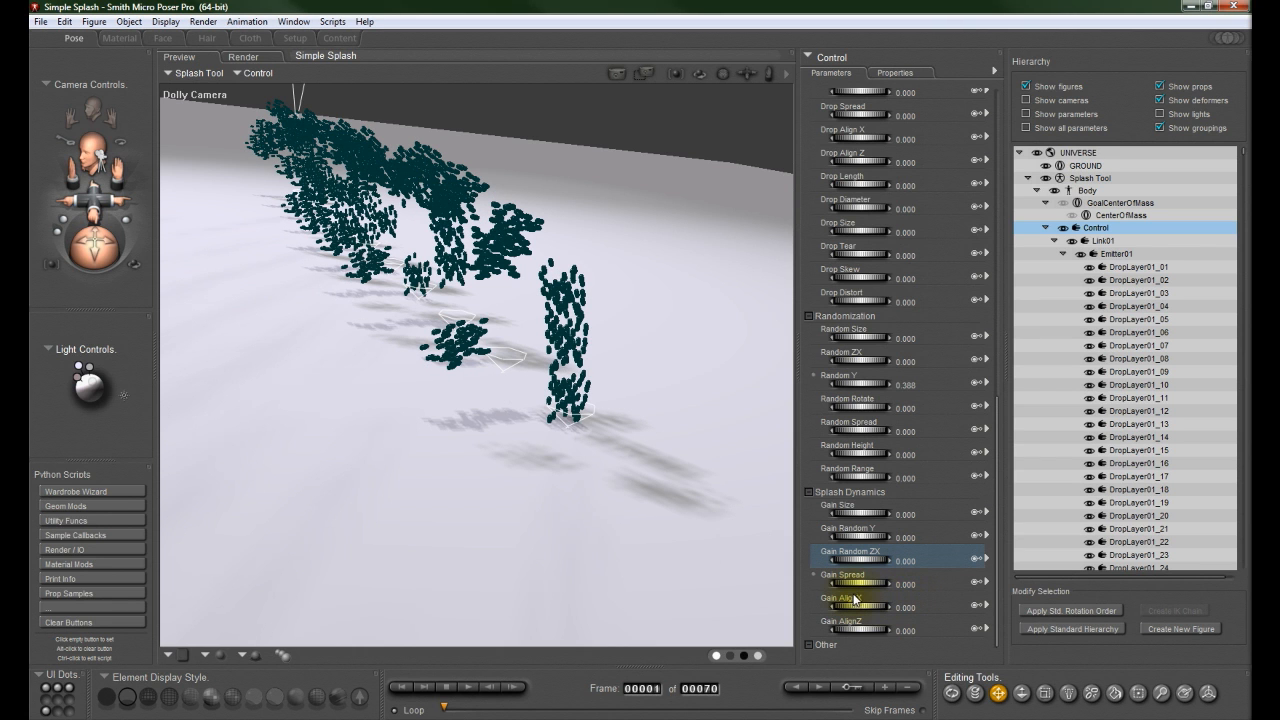
Step: Try out Gain Spread at about 0.180 and reset it to 0
{"action": "left_click_drag", "start_coordinate": [862, 590], "coordinate": [894, 588]}
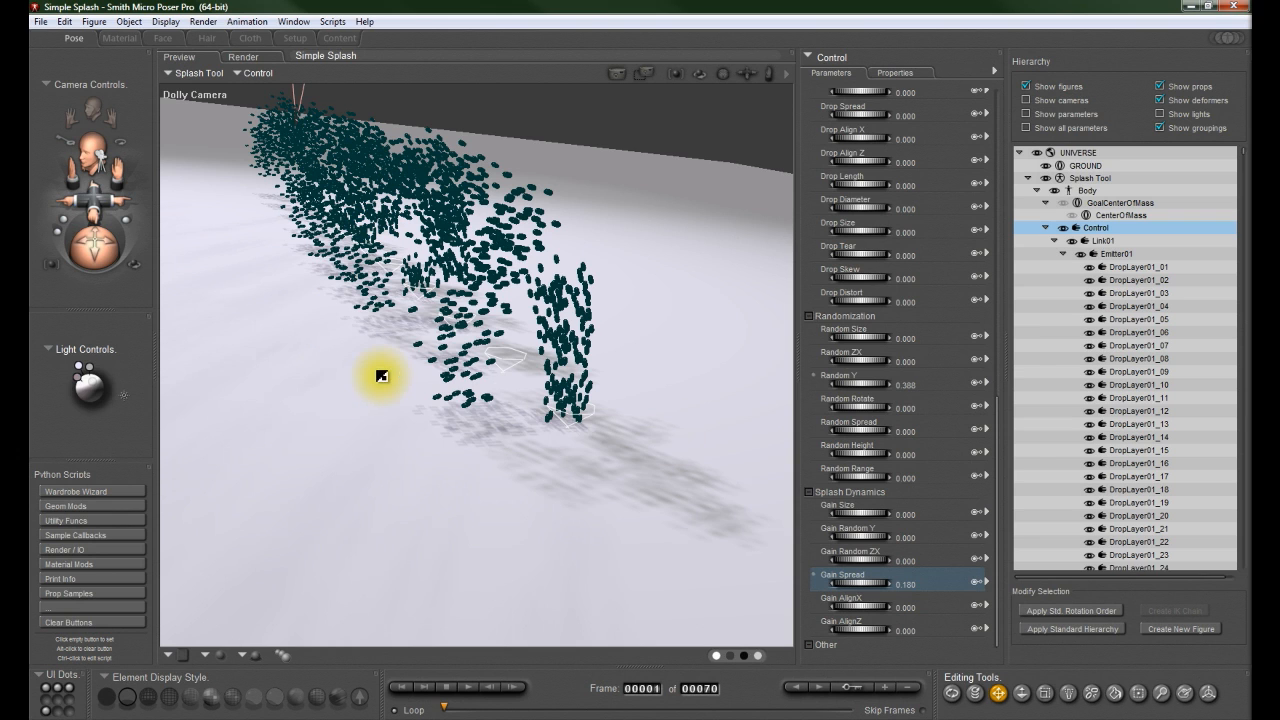
{"action": "left_click", "coordinate": [903, 587]}
{"action": "type", "text": "0"}
{"action": "key", "text": "Return"}
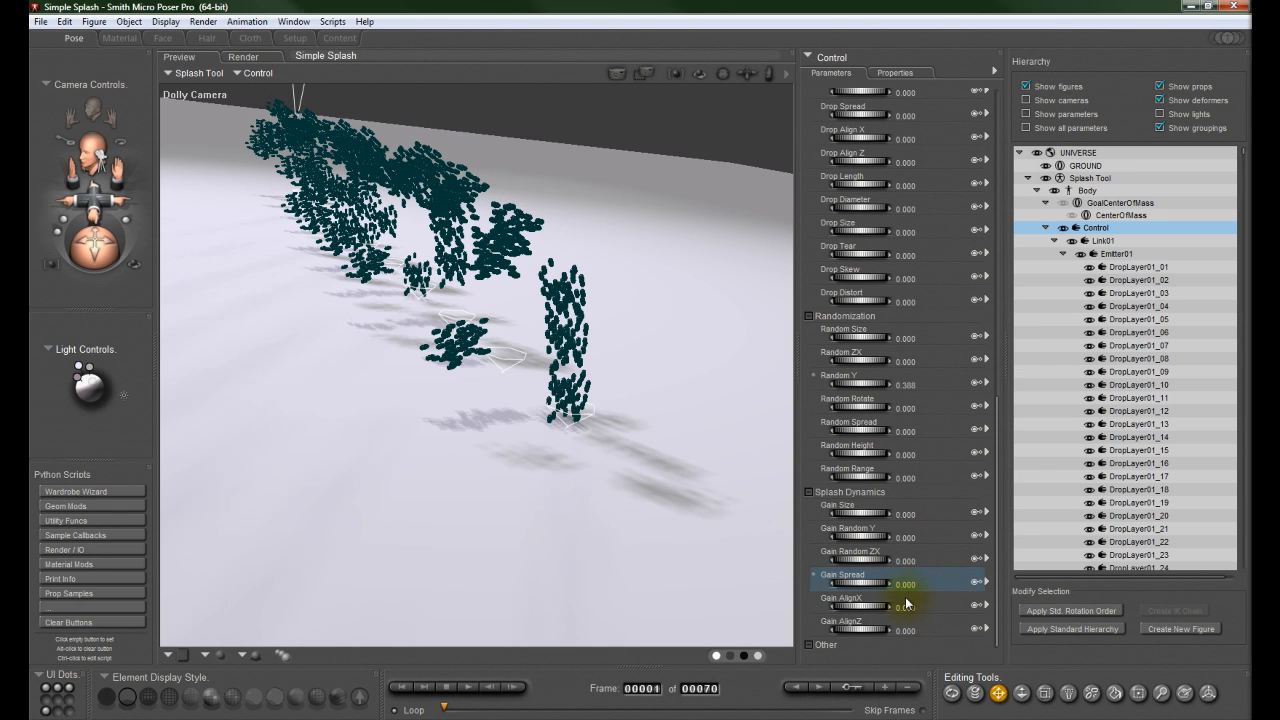
Step: Try out Drop Align X in the Splash Details as a comparison for Gain AlignX, and reset it to 0
{"action": "left_click", "coordinate": [855, 626]}
{"action": "left_click", "coordinate": [848, 608]}
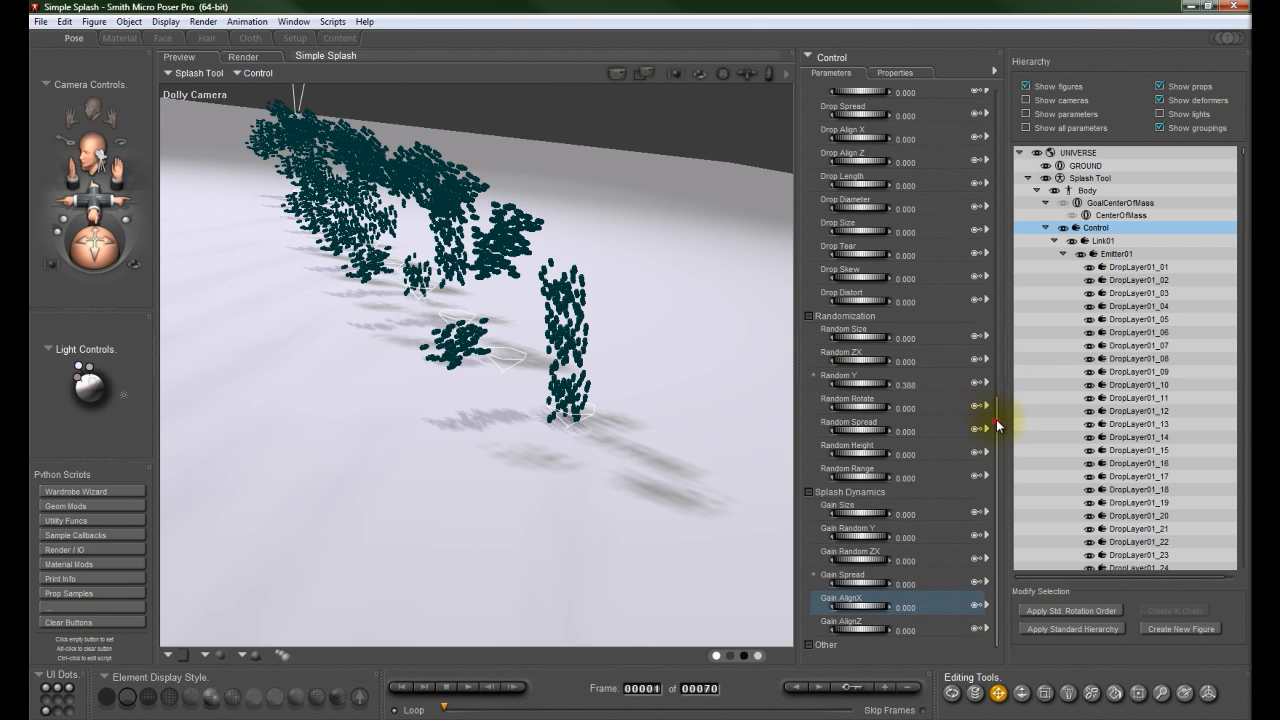
{"action": "left_click_drag", "start_coordinate": [997, 425], "coordinate": [1006, 317]}
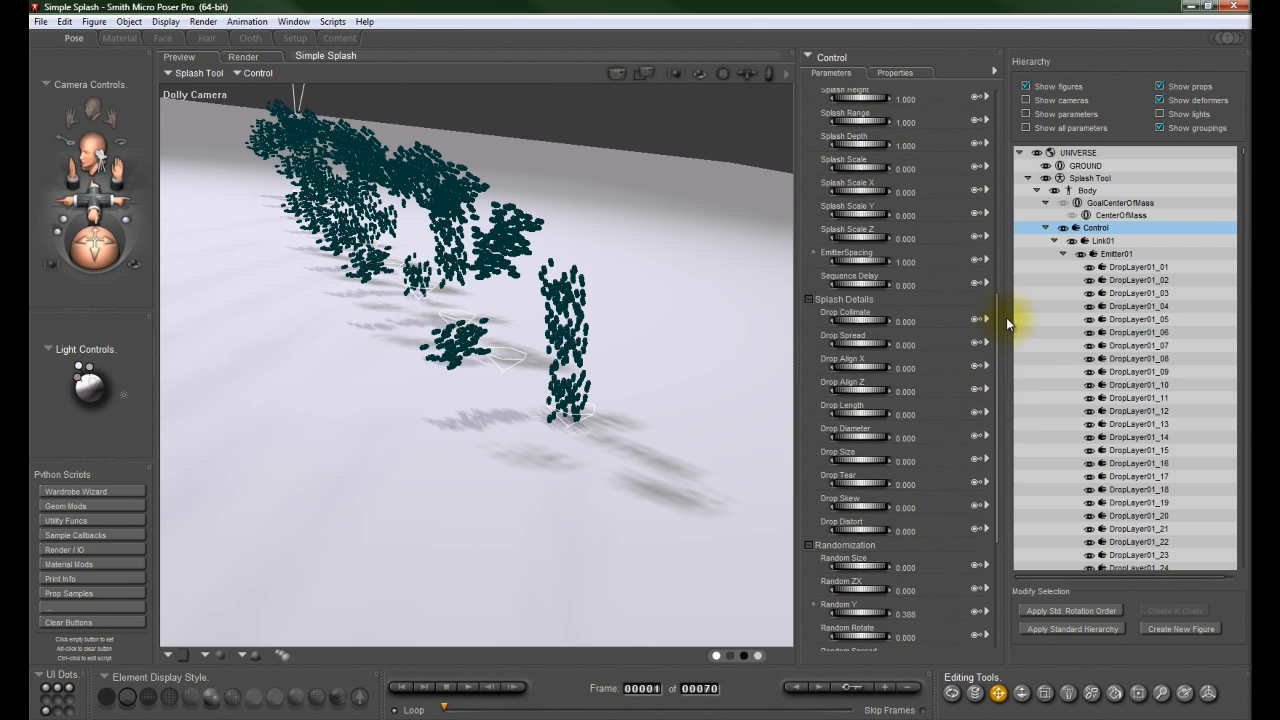
{"action": "mouse_move", "coordinate": [869, 377]}
{"action": "left_mouse_down"}
{"action": "mouse_move", "coordinate": [860, 368]}
{"action": "mouse_move", "coordinate": [980, 370]}
{"action": "mouse_move", "coordinate": [969, 386]}
{"action": "mouse_move", "coordinate": [882, 380]}
{"action": "left_mouse_up"}
{"action": "left_click", "coordinate": [907, 371]}
{"action": "type", "text": "0"}
{"action": "key", "text": "Return"}
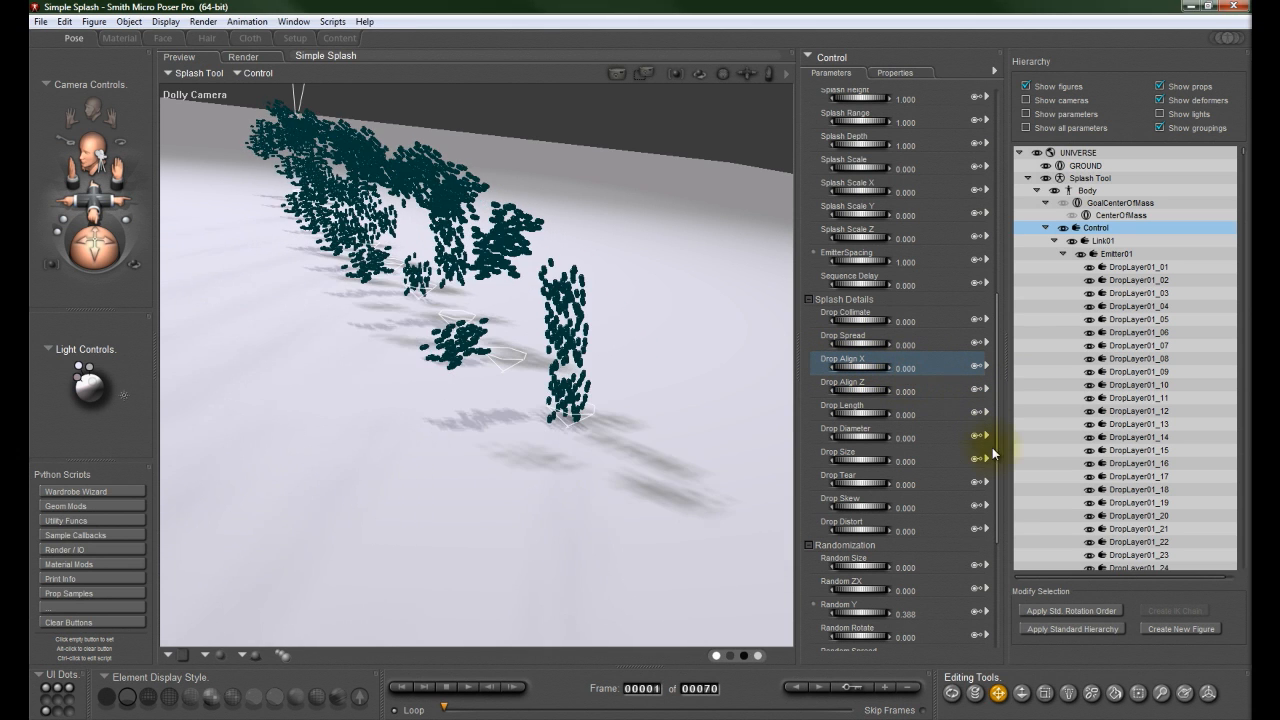
Step: Try out Gain AlignX at about -0.576 together with Gain AlignZ at about -0.408, and reset both to 0
{"action": "scroll", "coordinate": [993, 453], "scroll_direction": "down", "scroll_amount": 3}
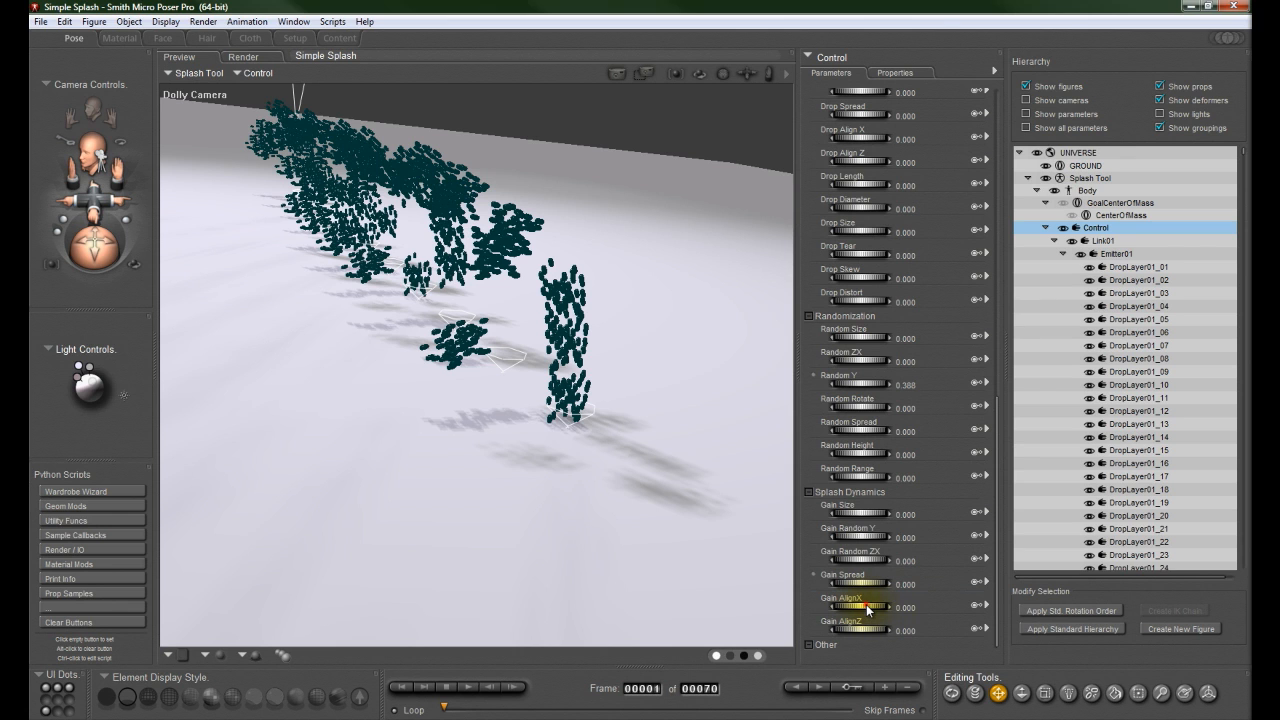
{"action": "left_click_drag", "start_coordinate": [868, 607], "coordinate": [761, 604]}
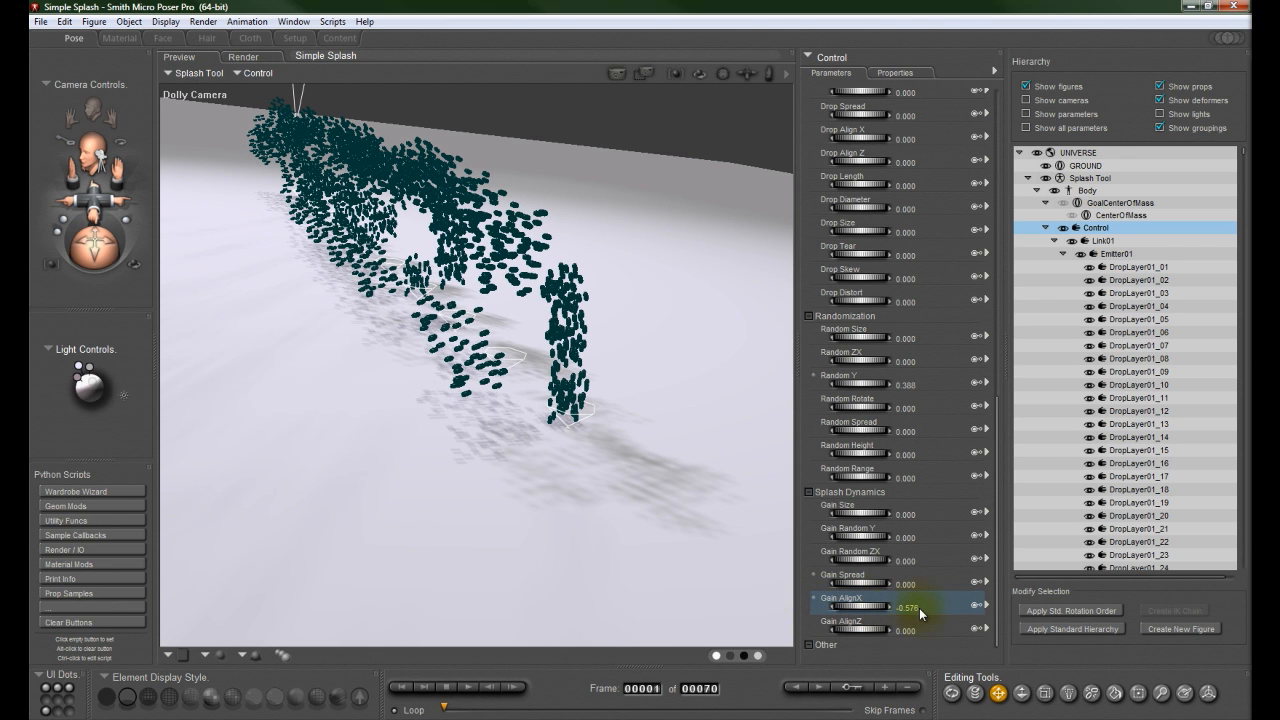
{"action": "left_click_drag", "start_coordinate": [855, 629], "coordinate": [781, 623]}
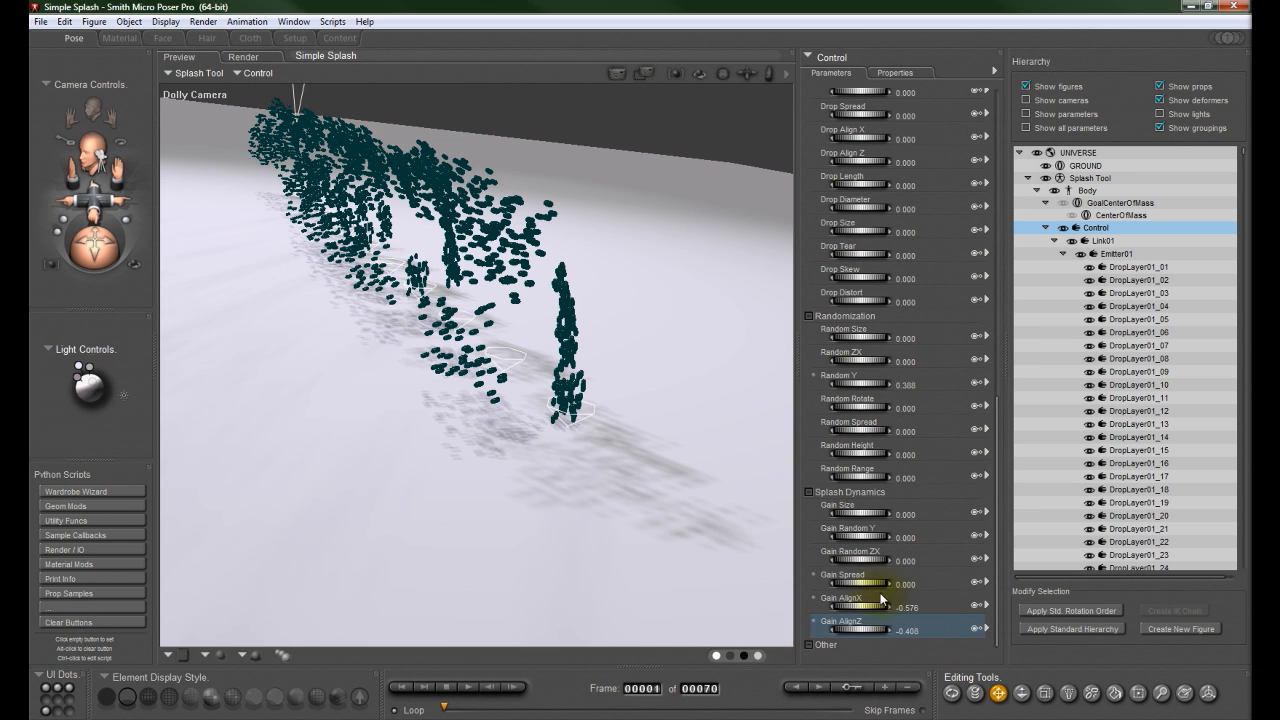
{"action": "left_click", "coordinate": [912, 608]}
{"action": "key", "text": "Return"}
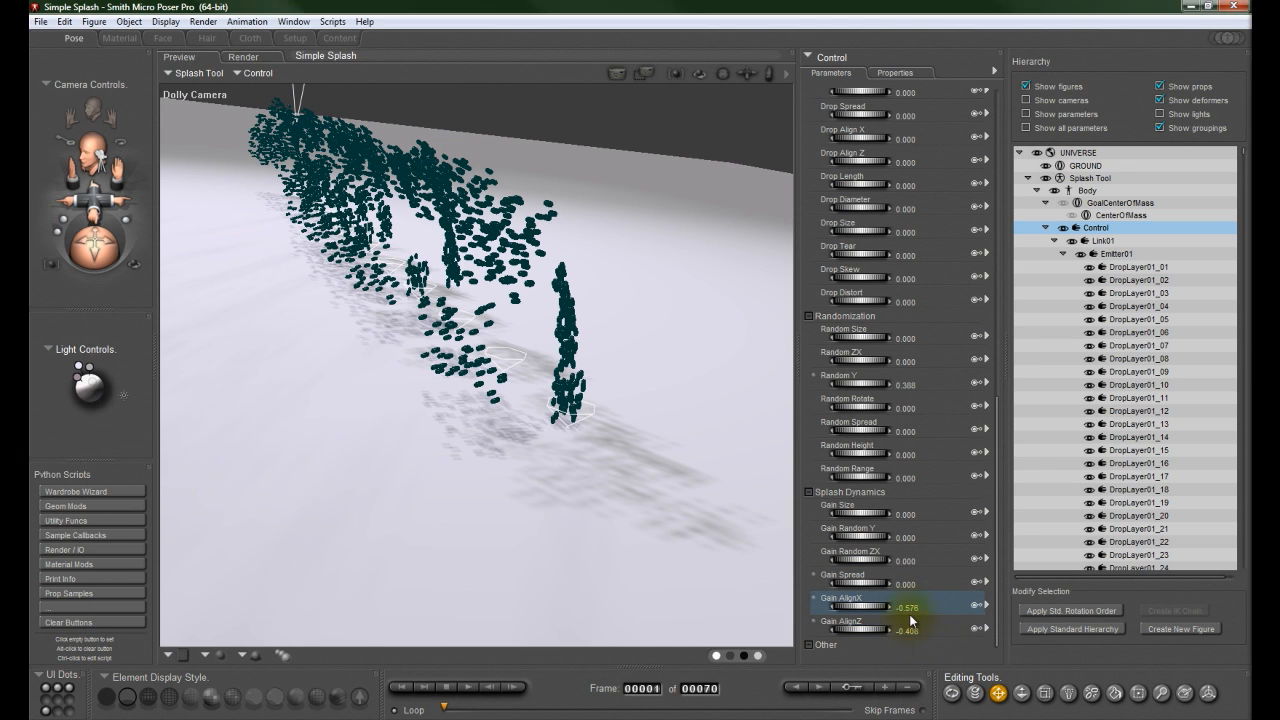
{"action": "left_click", "coordinate": [906, 631]}
{"action": "type", "text": "0"}
{"action": "key", "text": "Return"}
{"action": "left_click_drag", "start_coordinate": [998, 615], "coordinate": [991, 288]}
{"action": "left_click_drag", "start_coordinate": [991, 340], "coordinate": [987, 628]}
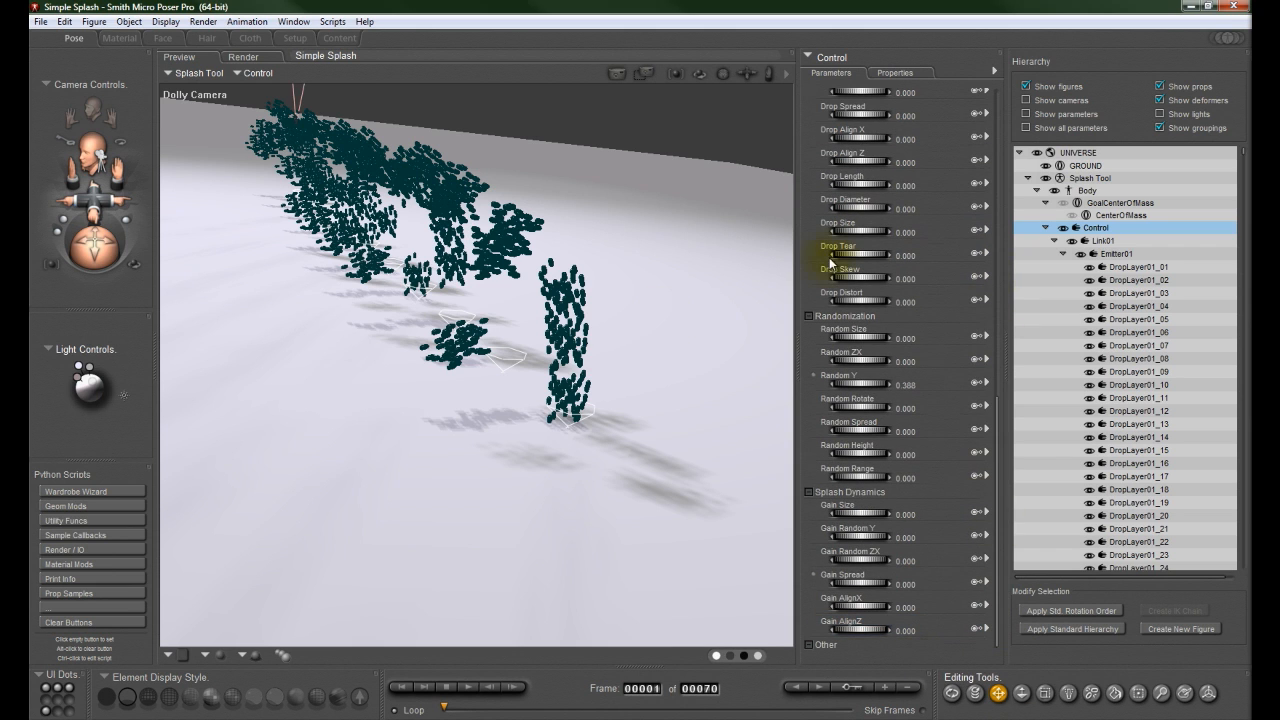
{"action": "left_click_drag", "start_coordinate": [996, 531], "coordinate": [1000, 172]}
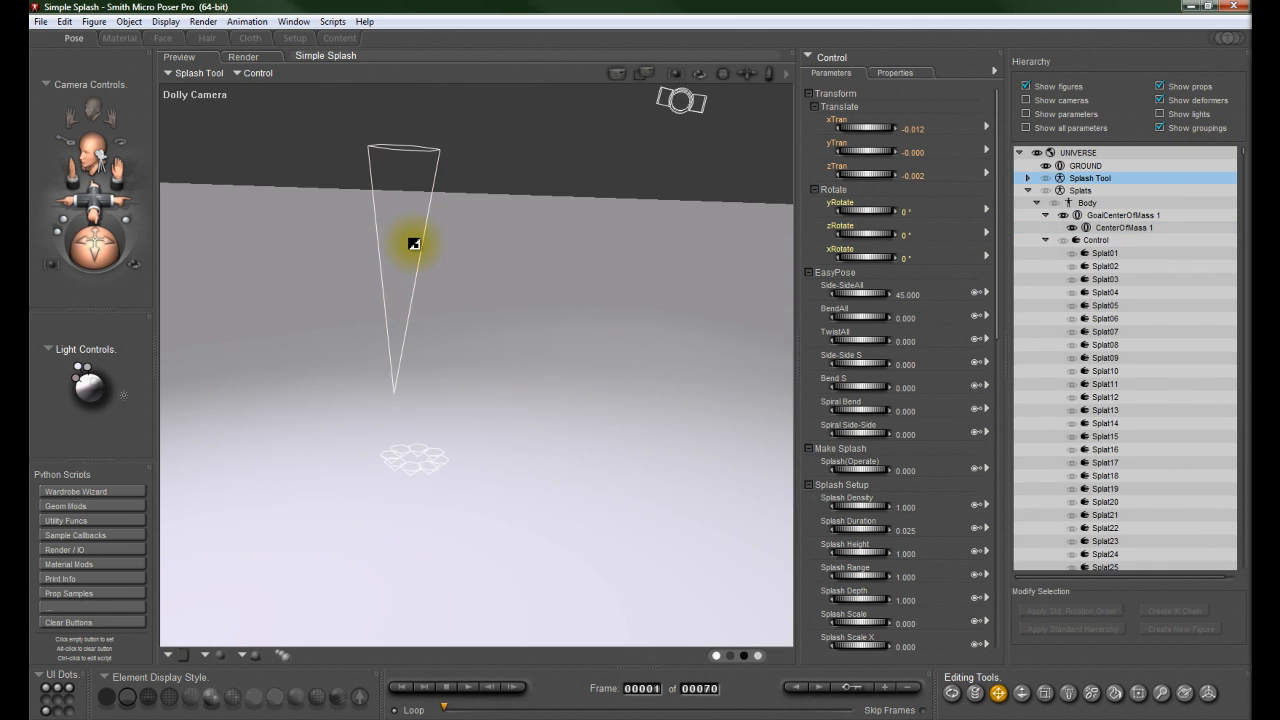
Step: Set Splash(Operate) to 0.5 so that the splash drops are displayed above the emitters
{"action": "middle_click_drag", "start_coordinate": [414, 244], "coordinate": [407, 247]}
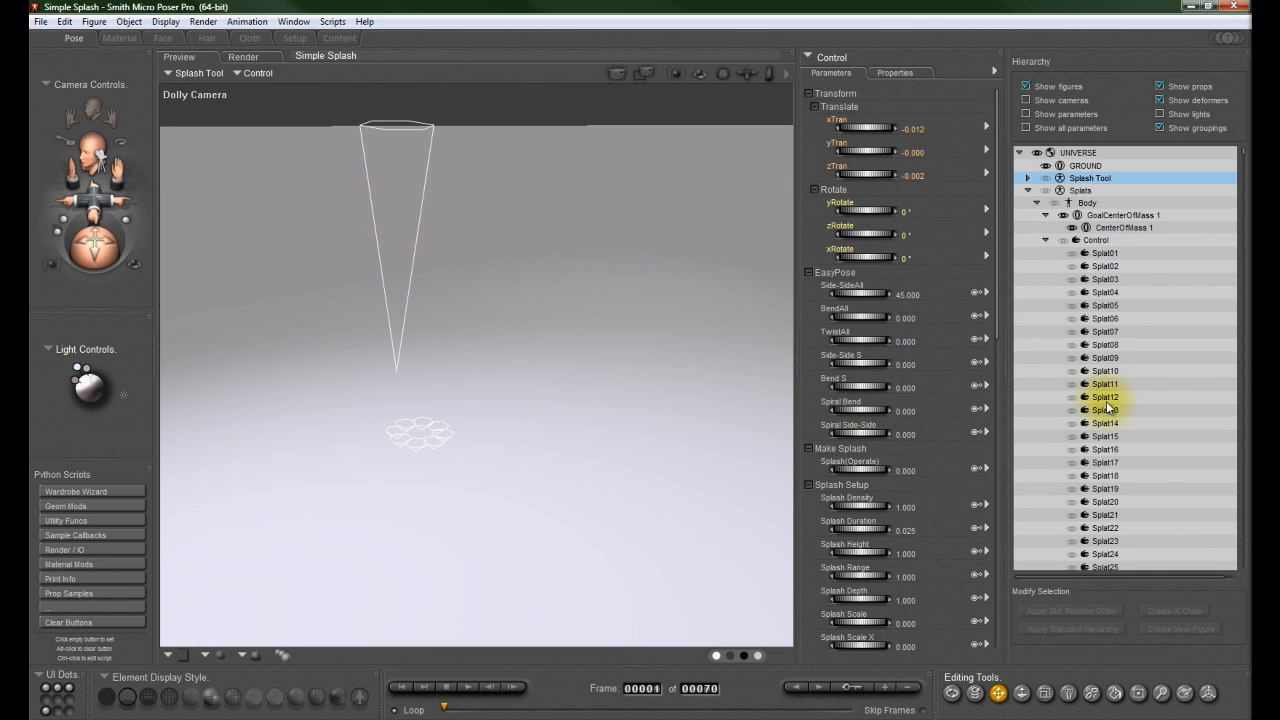
{"action": "left_click", "coordinate": [906, 471]}
{"action": "type", "text": "1"}
{"action": "key", "text": "Return"}
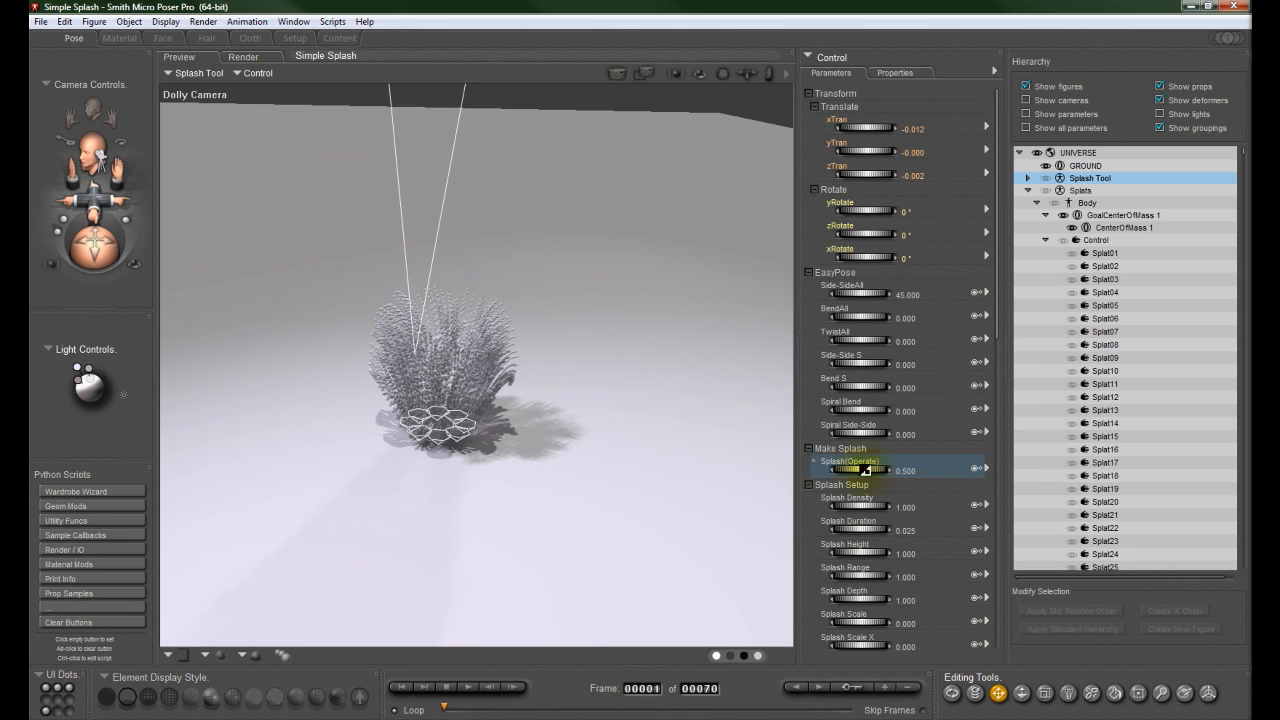
Step: Try out Random Height and Random Range in the Randomization group, both at 0.5
{"action": "left_click_drag", "start_coordinate": [996, 298], "coordinate": [1011, 605]}
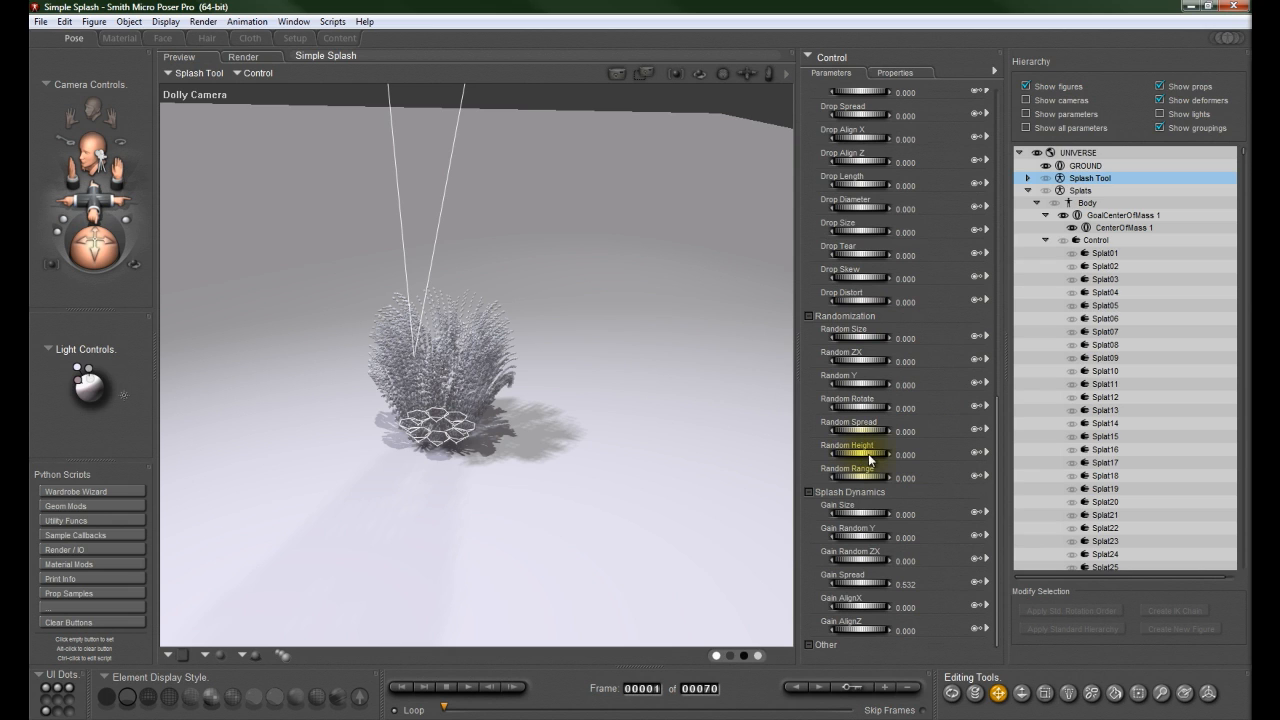
{"action": "left_click", "coordinate": [906, 455]}
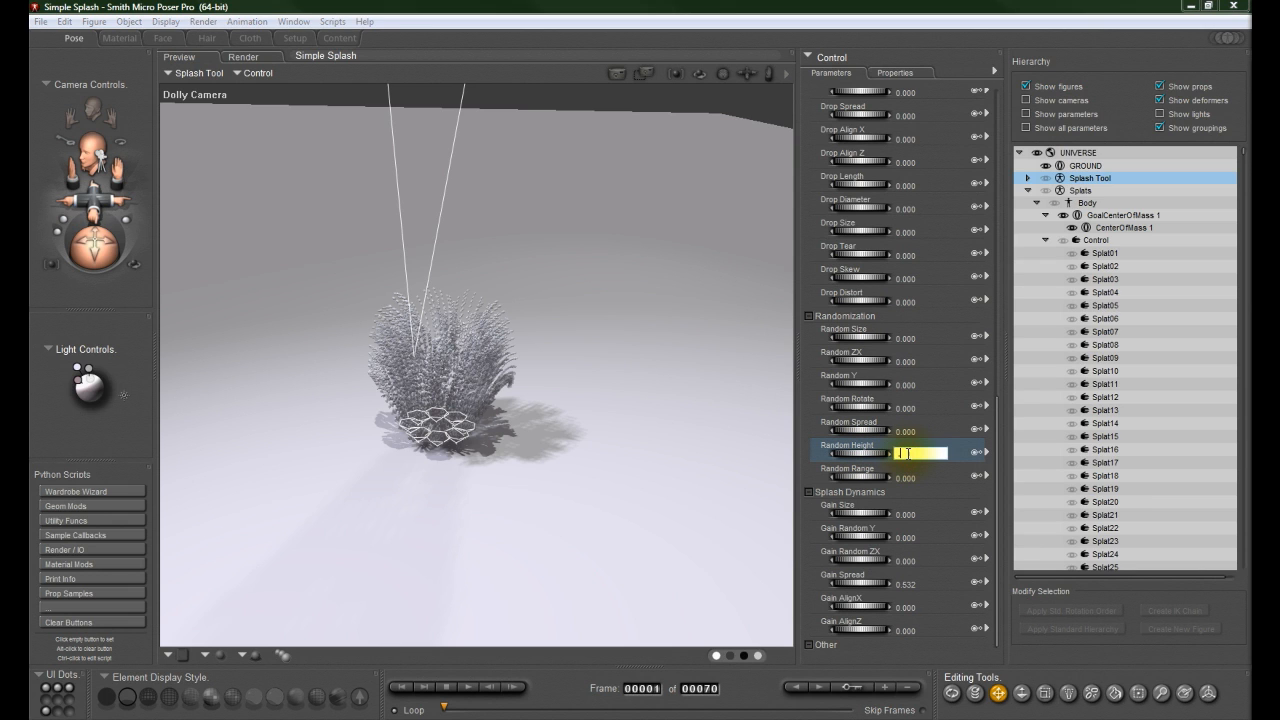
{"action": "type", "text": "0.5"}
{"action": "key", "text": "Return"}
{"action": "left_click", "coordinate": [906, 477]}
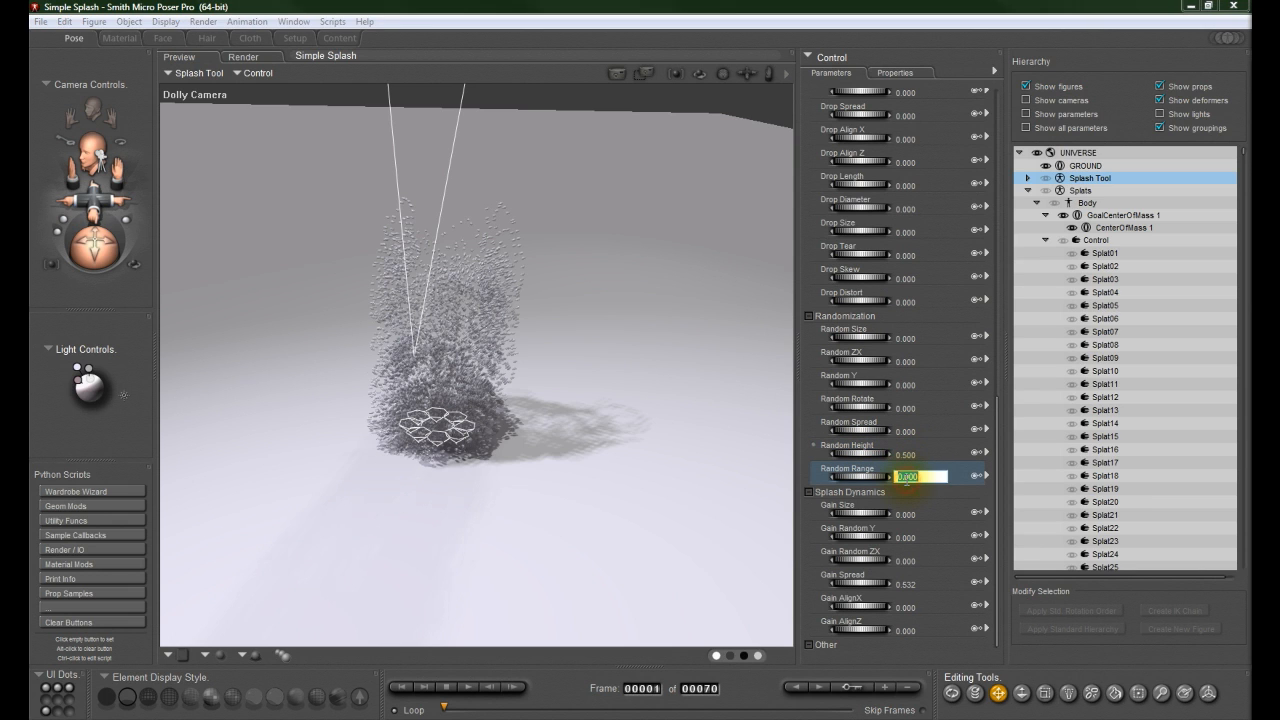
{"action": "type", "text": "0.5"}
{"action": "key", "text": "Return"}
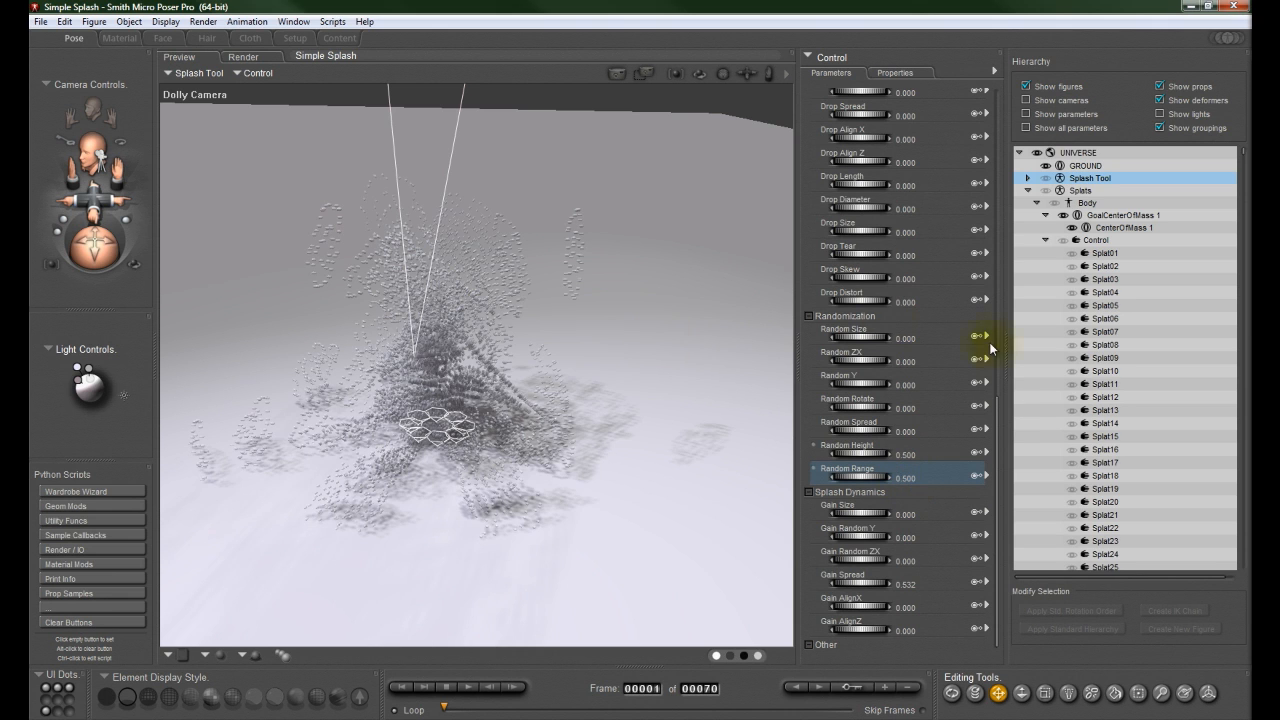
Step: Try out Random Range and Random Height at 0.1, and reset both to 0 for comparison
{"action": "left_click", "coordinate": [907, 481]}
{"action": "type", "text": "1"}
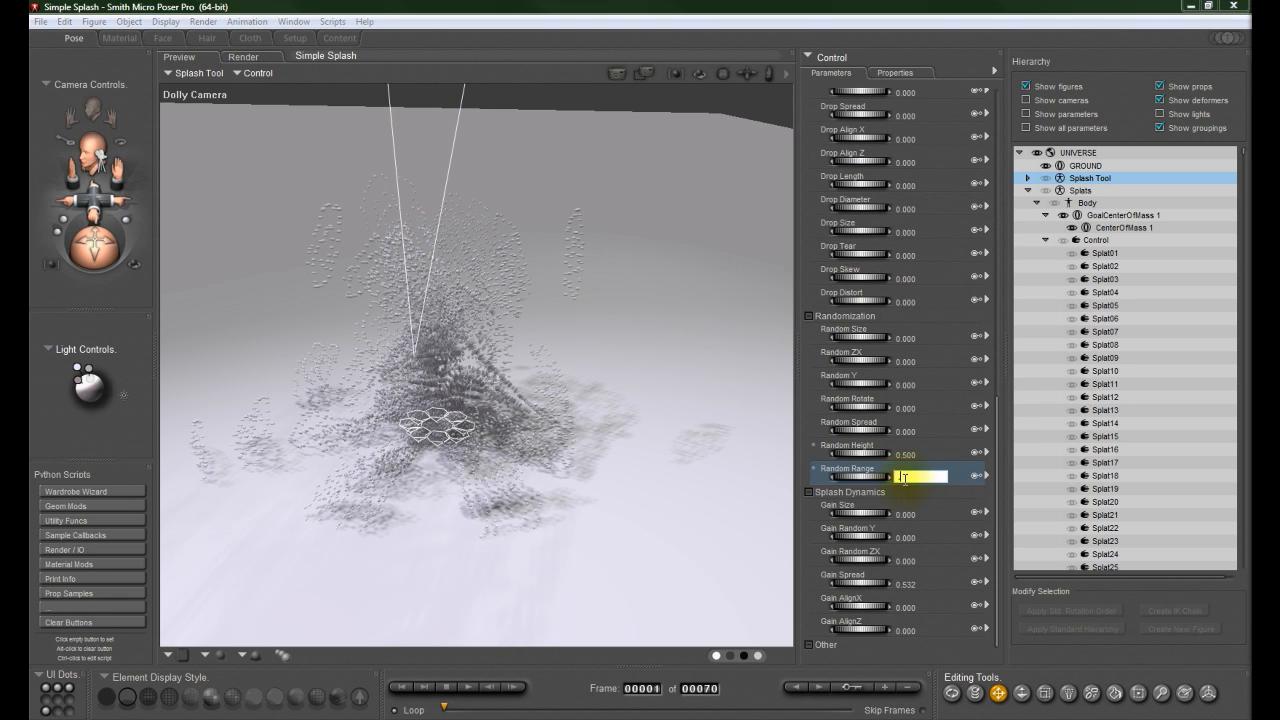
{"action": "key", "text": "Return"}
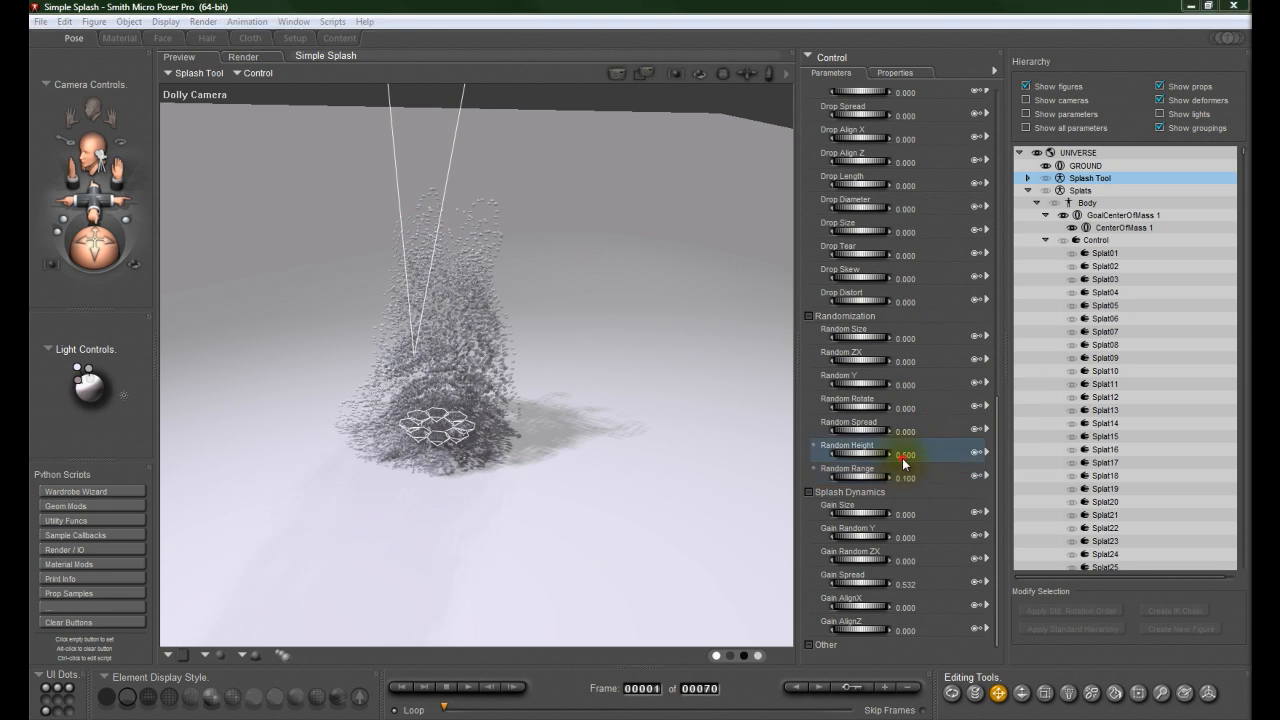
{"action": "left_click", "coordinate": [903, 455]}
{"action": "type", "text": "1"}
{"action": "key", "text": "Return"}
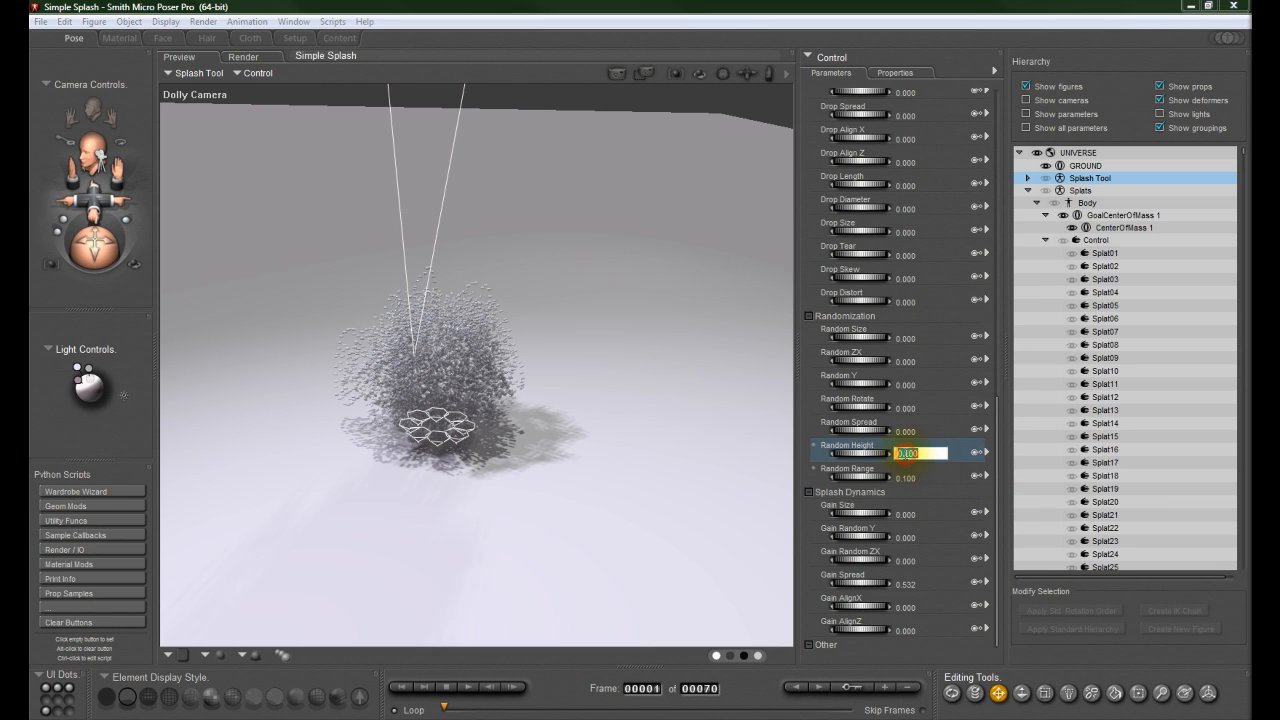
{"action": "left_click", "coordinate": [907, 478]}
{"action": "type", "text": "0"}
{"action": "key", "text": "Return"}
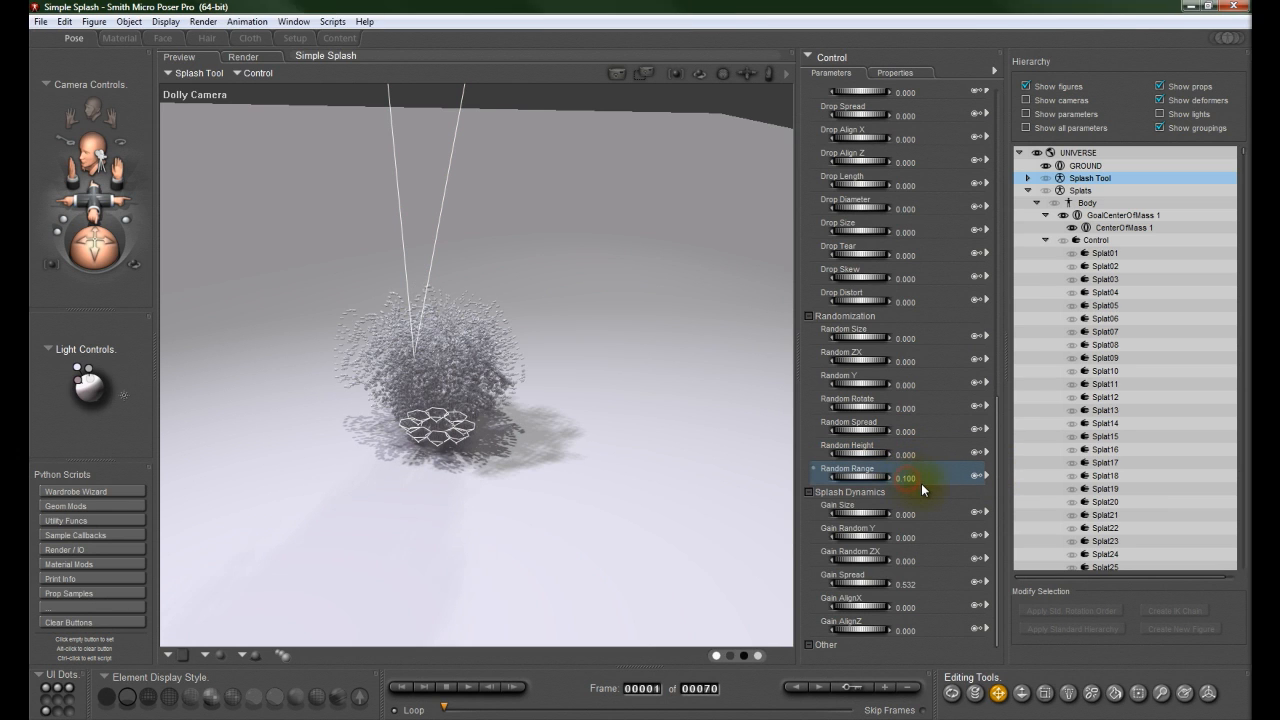
Step: Set Random Height and Random Range in the Randomization group to 0.1 each
{"action": "left_click", "coordinate": [905, 455]}
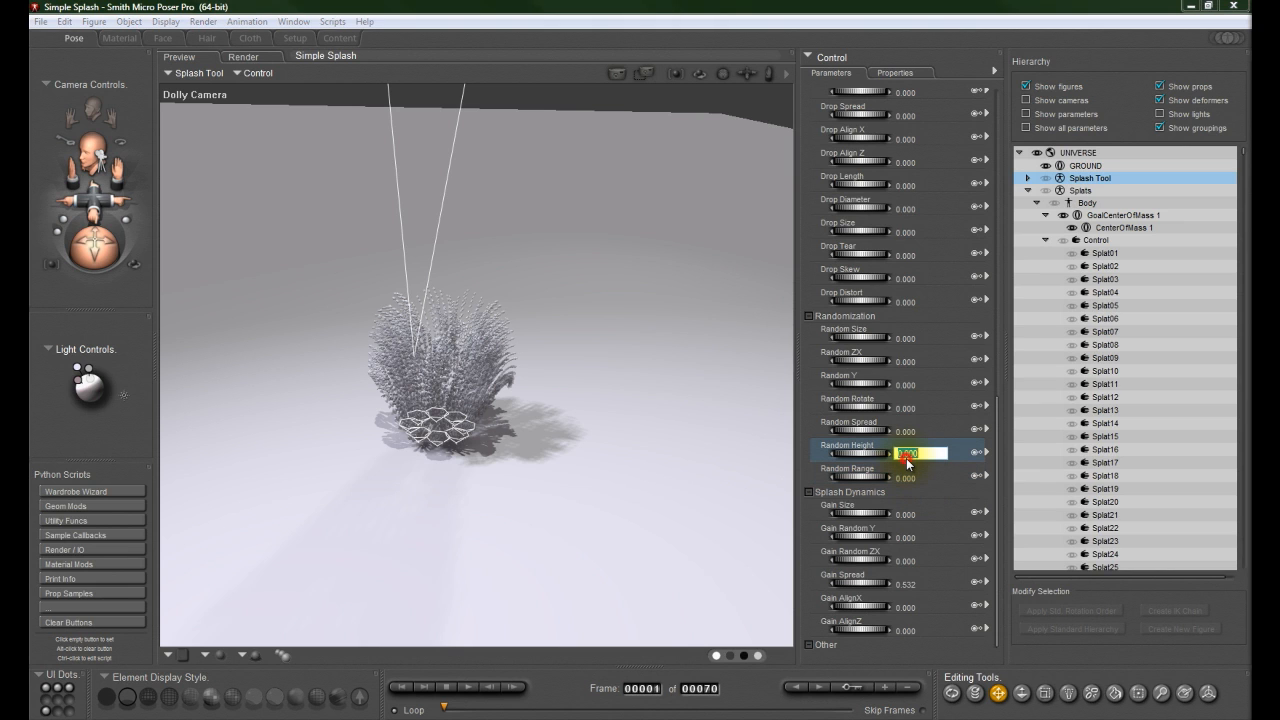
{"action": "type", "text": "0.1"}
{"action": "key", "text": "Return"}
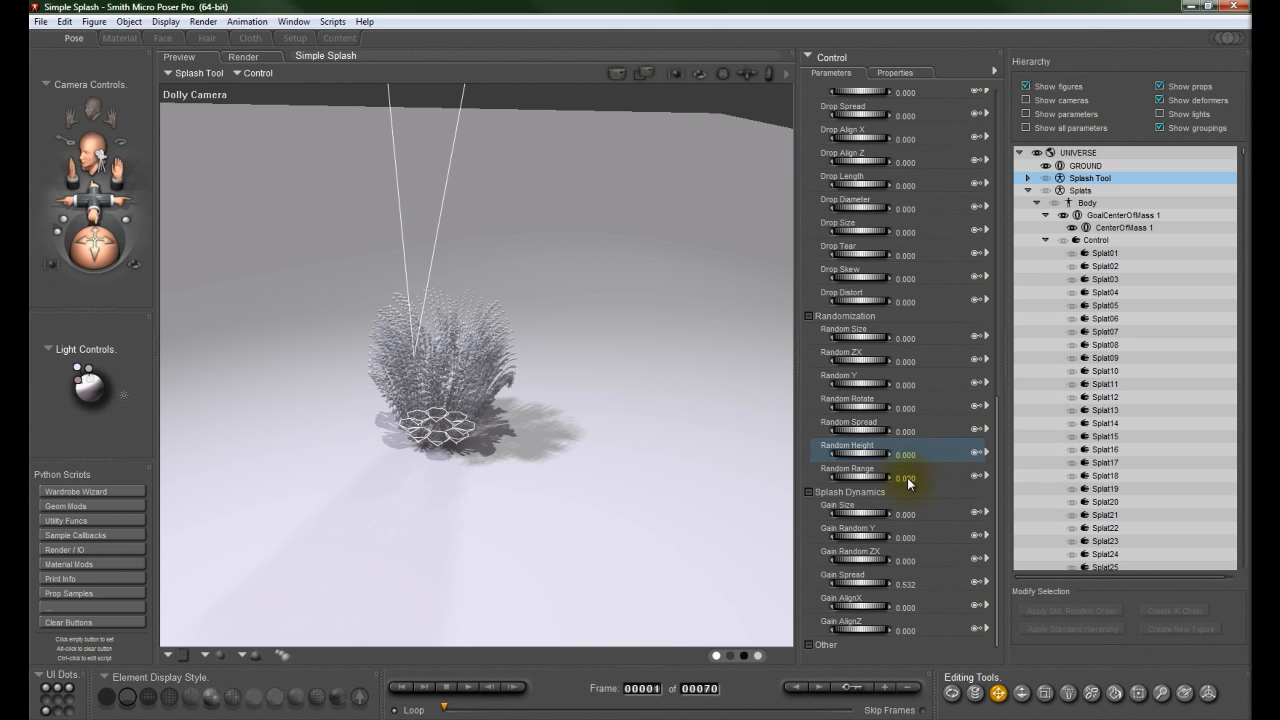
{"action": "left_click", "coordinate": [906, 477]}
{"action": "type", "text": "0.1"}
{"action": "key", "text": "Return"}
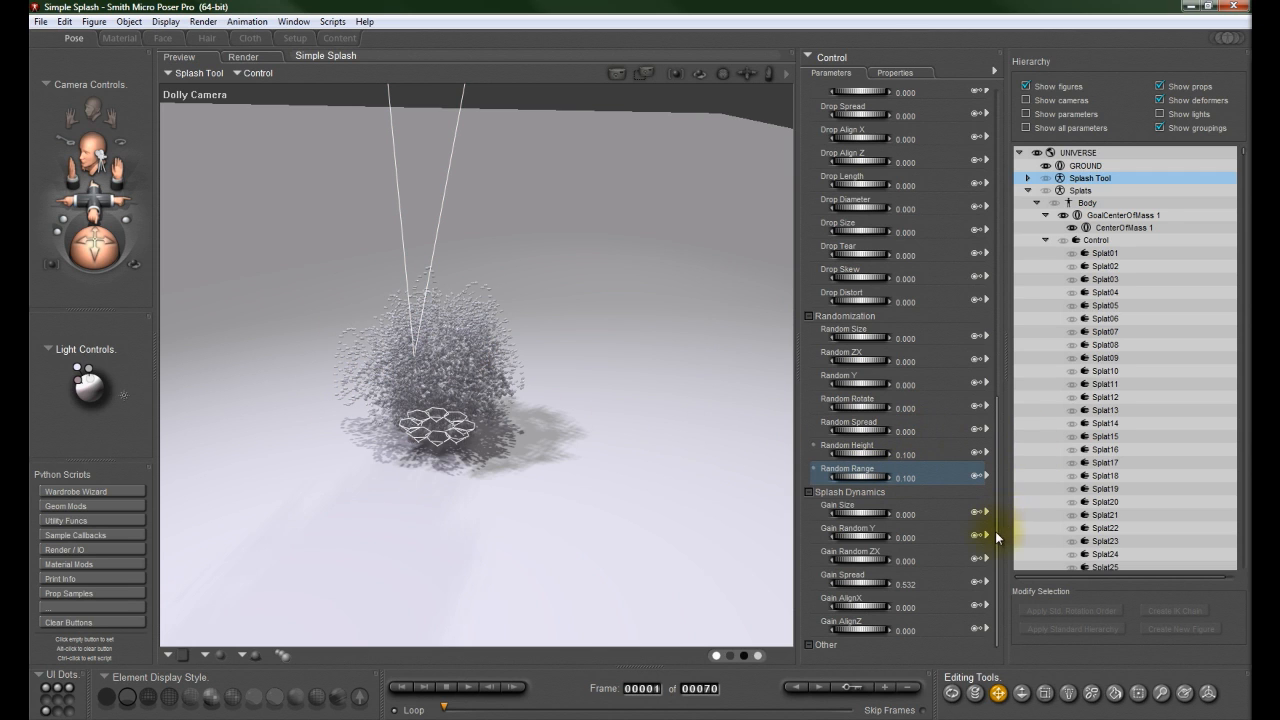
Step: Adjust Gain Spread in the Splash Dynamics group to about 0.576
{"action": "left_click", "coordinate": [857, 587]}
{"action": "mouse_move", "coordinate": [859, 587]}
{"action": "left_mouse_down"}
{"action": "mouse_move", "coordinate": [832, 576]}
{"action": "mouse_move", "coordinate": [852, 580]}
{"action": "left_mouse_up"}
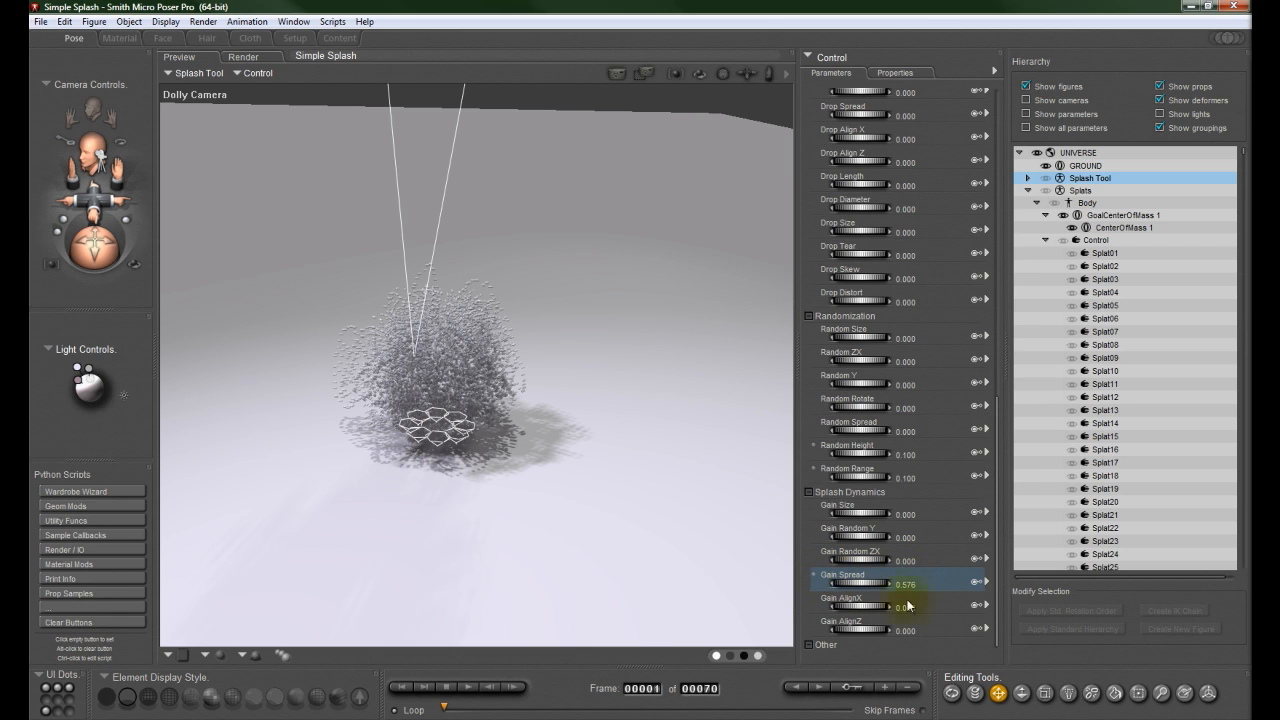
Step: Set Random Rotate to about 0.176 and Random Y to about 0.244 in the Randomization group
{"action": "left_click_drag", "start_coordinate": [998, 605], "coordinate": [997, 563]}
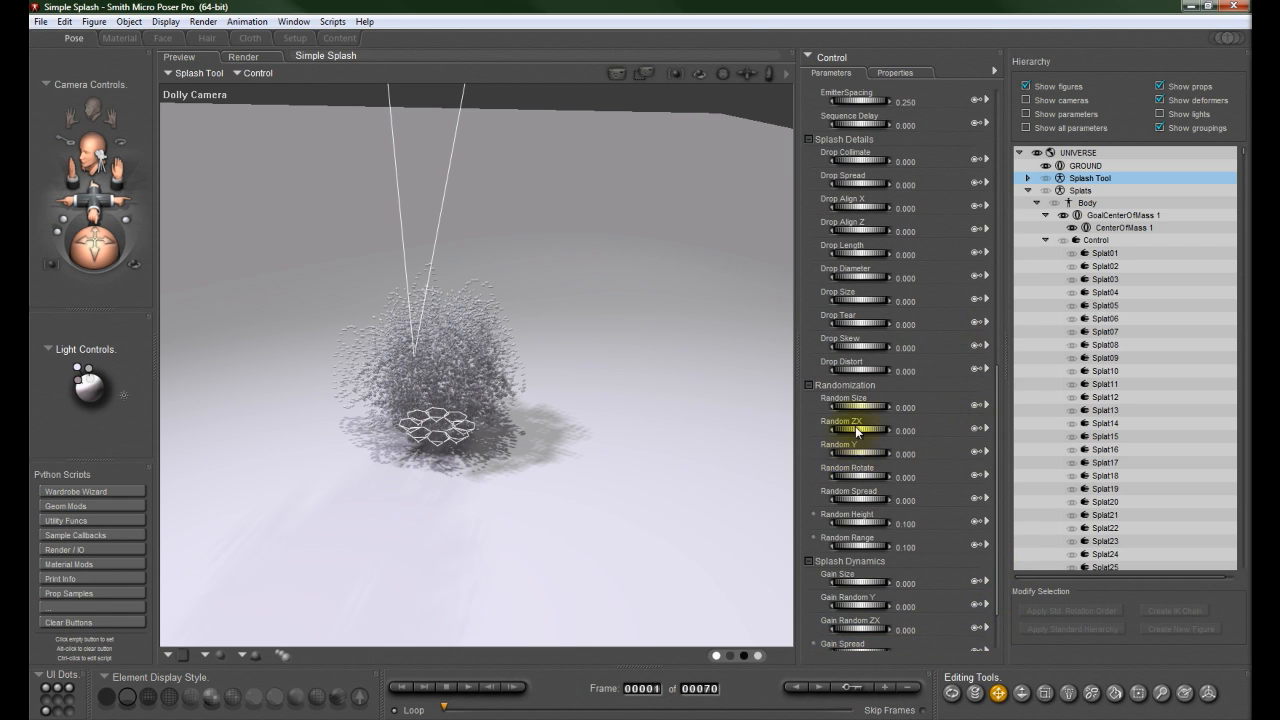
{"action": "left_click", "coordinate": [830, 385]}
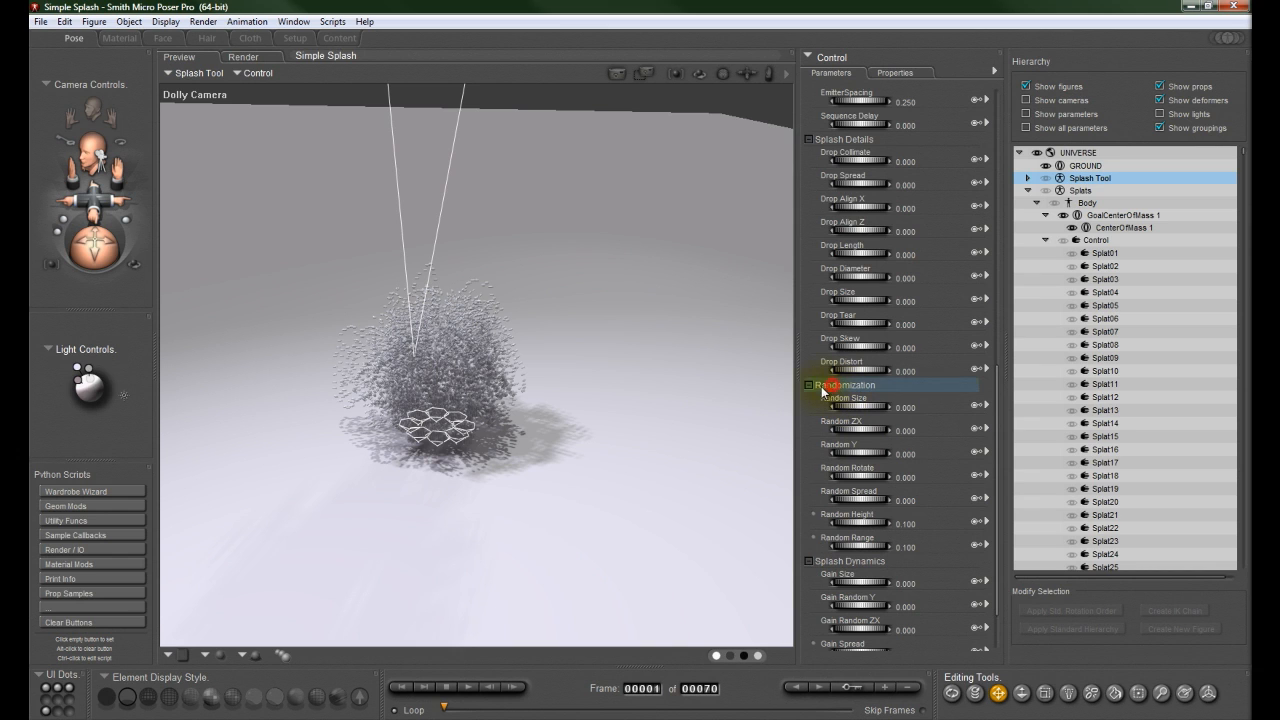
{"action": "left_click", "coordinate": [851, 478]}
{"action": "mouse_move", "coordinate": [855, 479]}
{"action": "left_mouse_down"}
{"action": "mouse_move", "coordinate": [887, 480]}
{"action": "mouse_move", "coordinate": [874, 480]}
{"action": "left_mouse_up"}
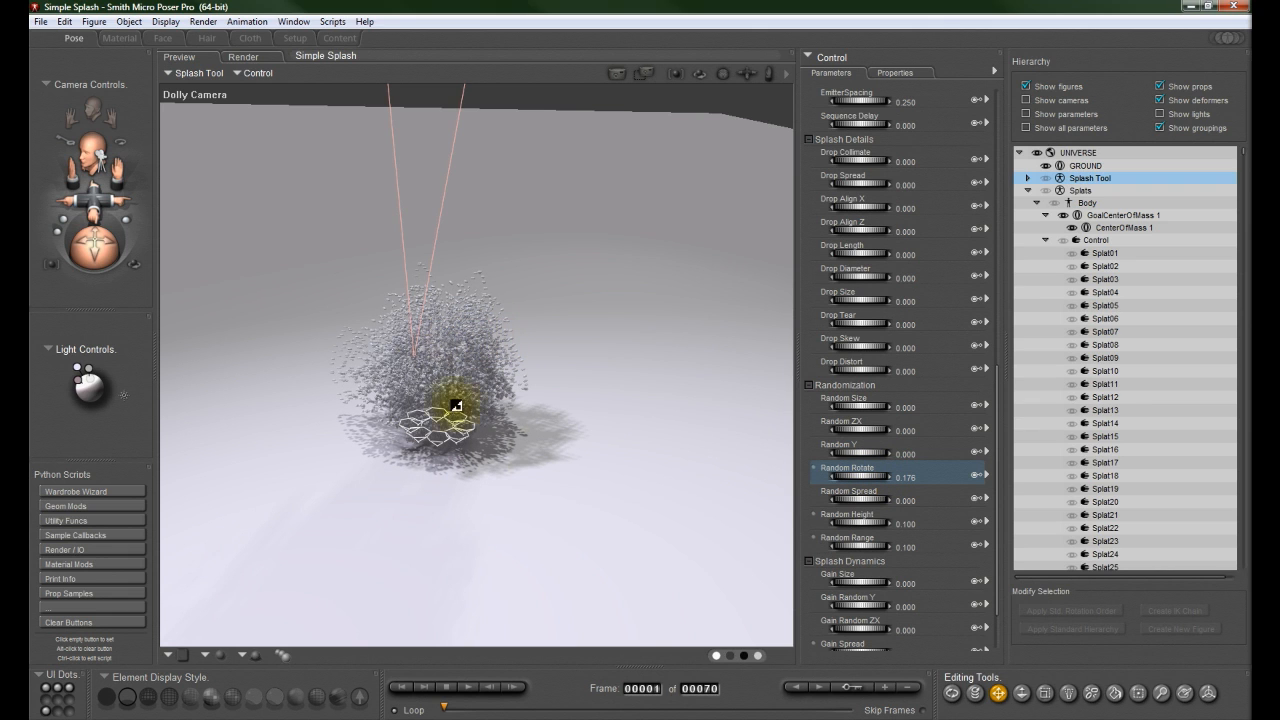
{"action": "left_click", "coordinate": [860, 456]}
{"action": "left_click_drag", "start_coordinate": [870, 457], "coordinate": [900, 452]}
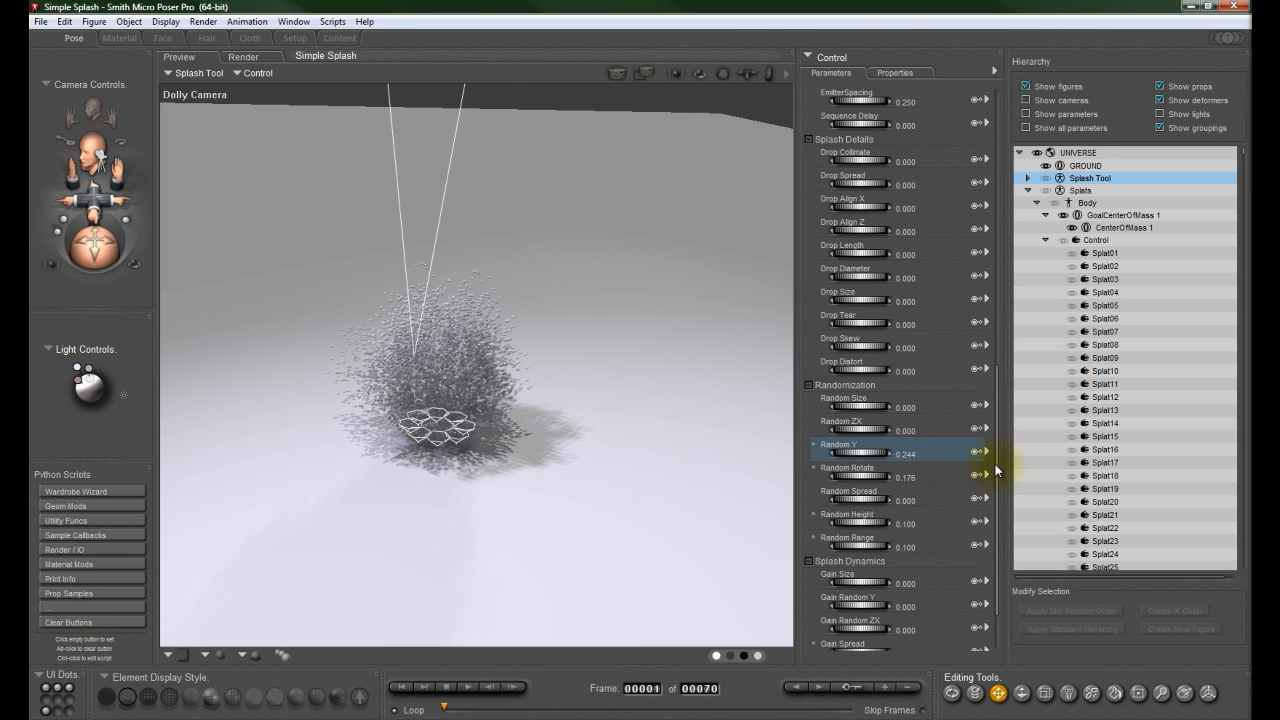
Step: Set Drop Distort to 0.5 and Drop Tear to 1 in the Splash Details group
{"action": "scroll", "coordinate": [998, 470], "scroll_direction": "down", "scroll_amount": 3}
{"action": "scroll", "coordinate": [1012, 470], "scroll_direction": "up", "scroll_amount": 4}
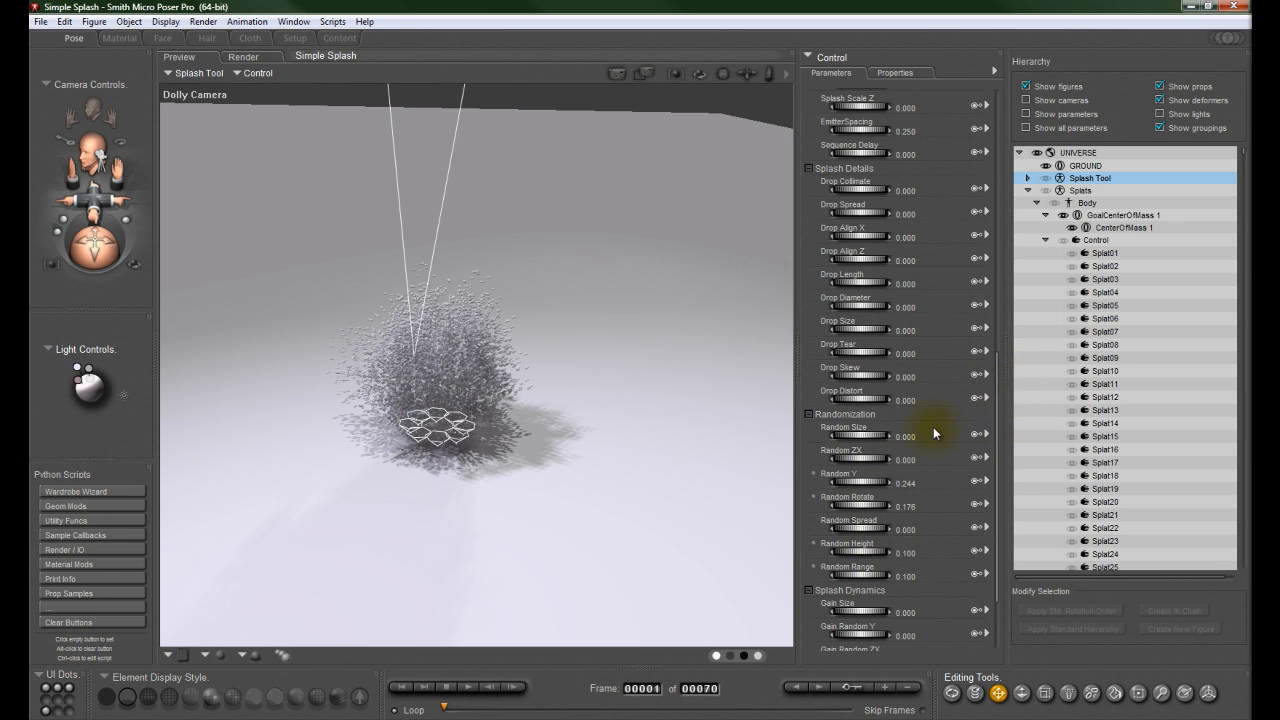
{"action": "left_click", "coordinate": [911, 399]}
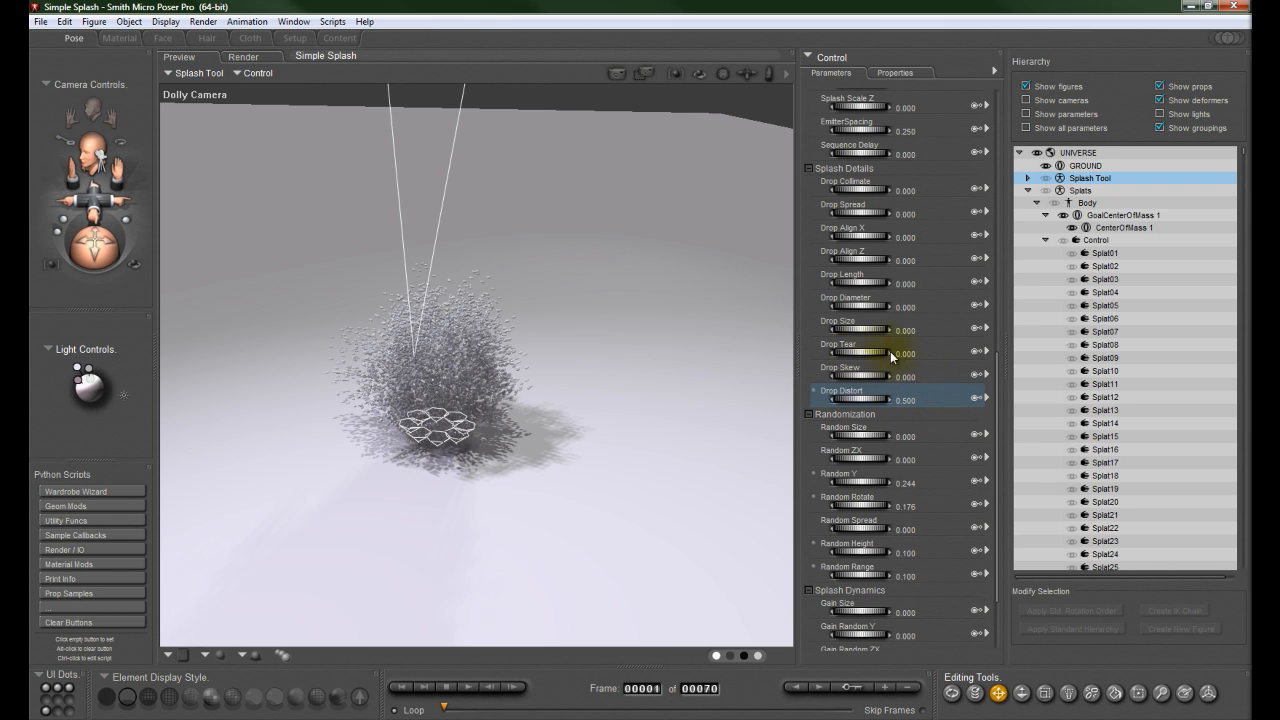
{"action": "left_click_drag", "start_coordinate": [892, 357], "coordinate": [921, 357]}
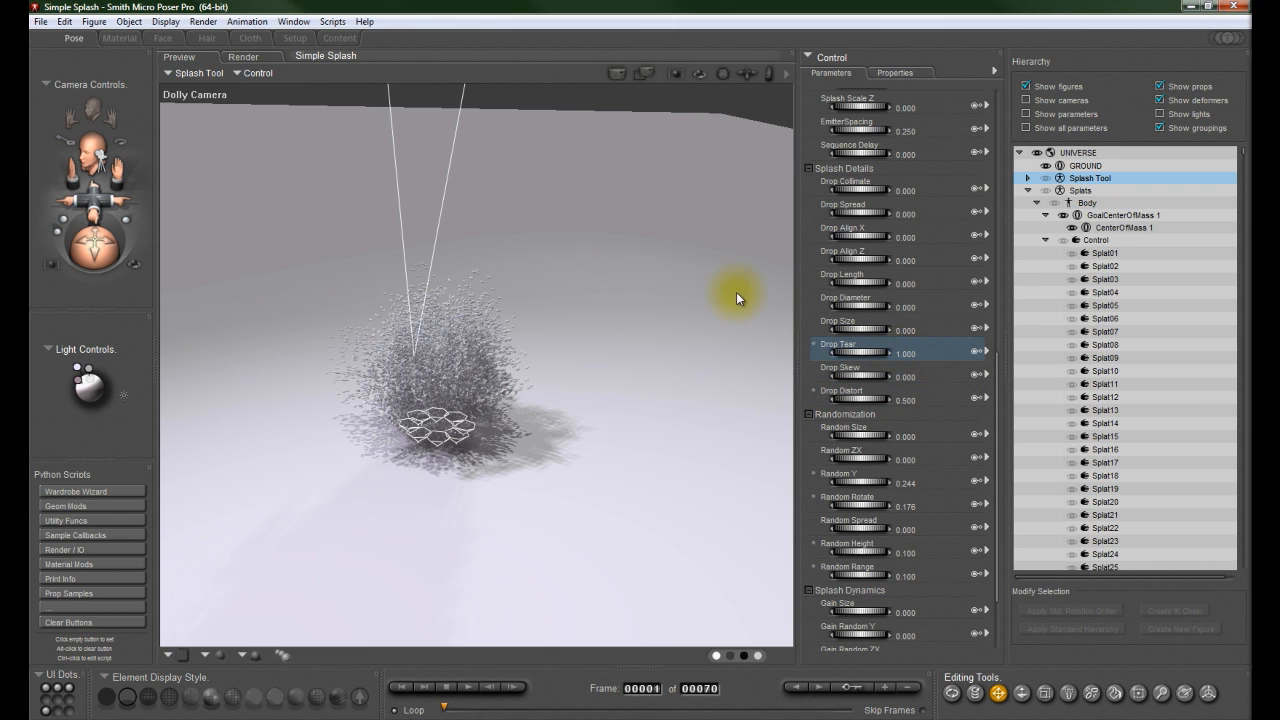
Step: Thin out the splash by lowering Splash Density in the Splash Setup group to 0.5
{"action": "scroll", "coordinate": [736, 292], "scroll_direction": "up", "scroll_amount": 5}
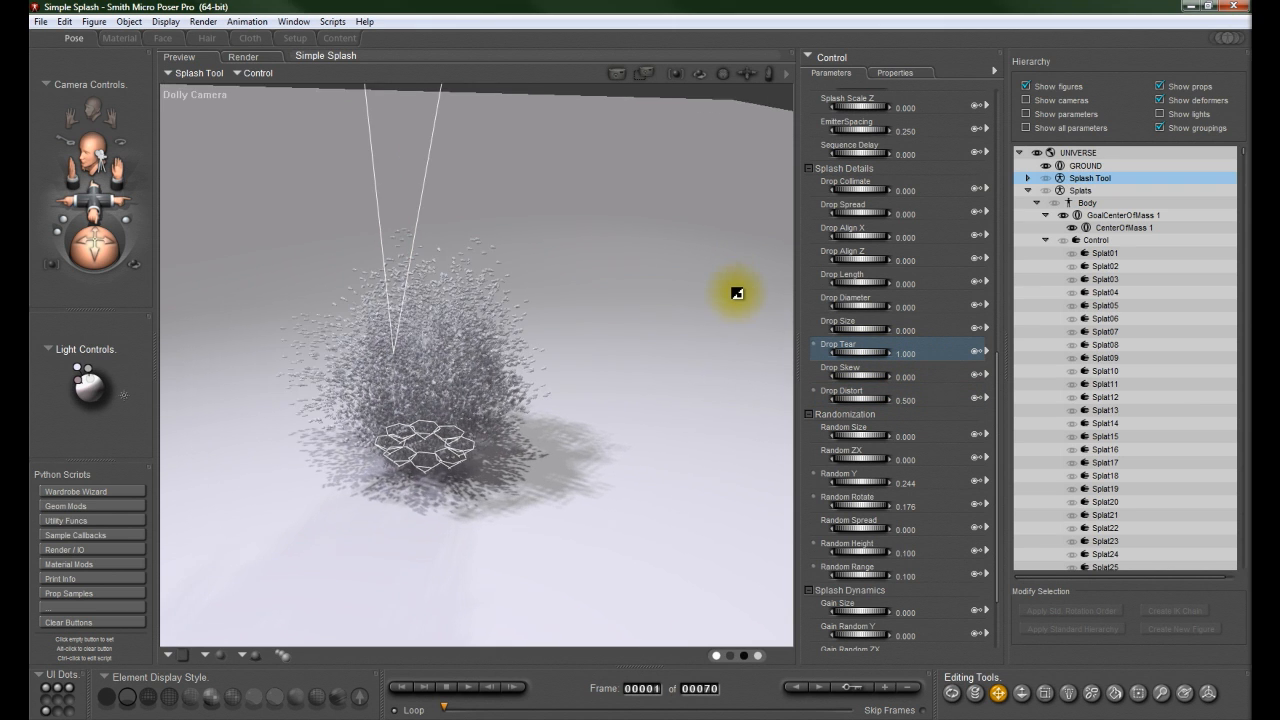
{"action": "scroll", "coordinate": [736, 292], "scroll_direction": "up", "scroll_amount": 5}
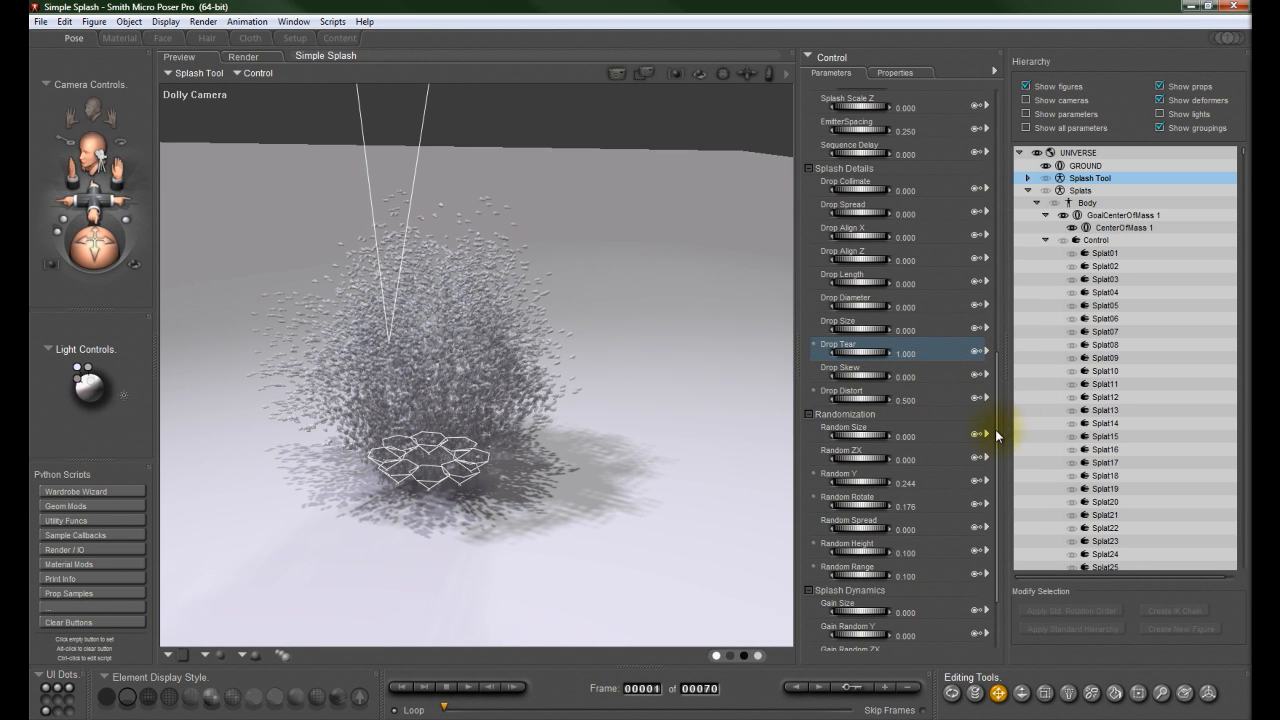
{"action": "left_click_drag", "start_coordinate": [995, 429], "coordinate": [995, 129]}
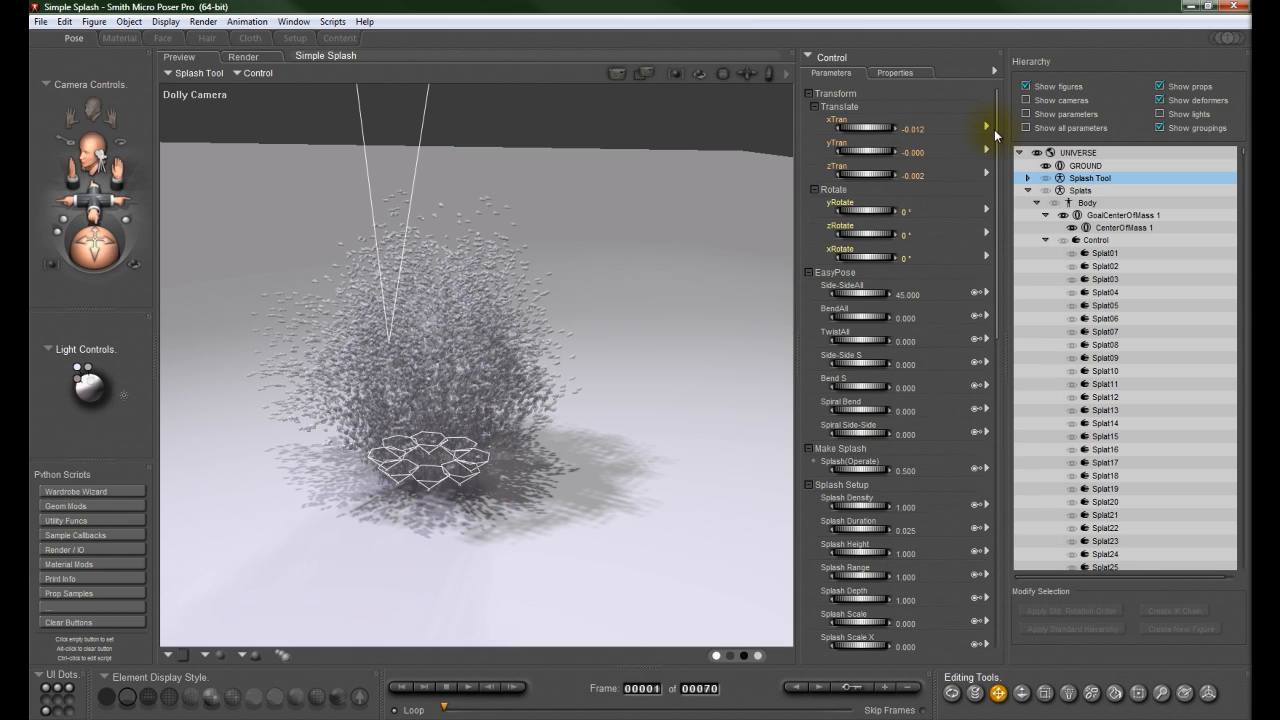
{"action": "left_click", "coordinate": [901, 508]}
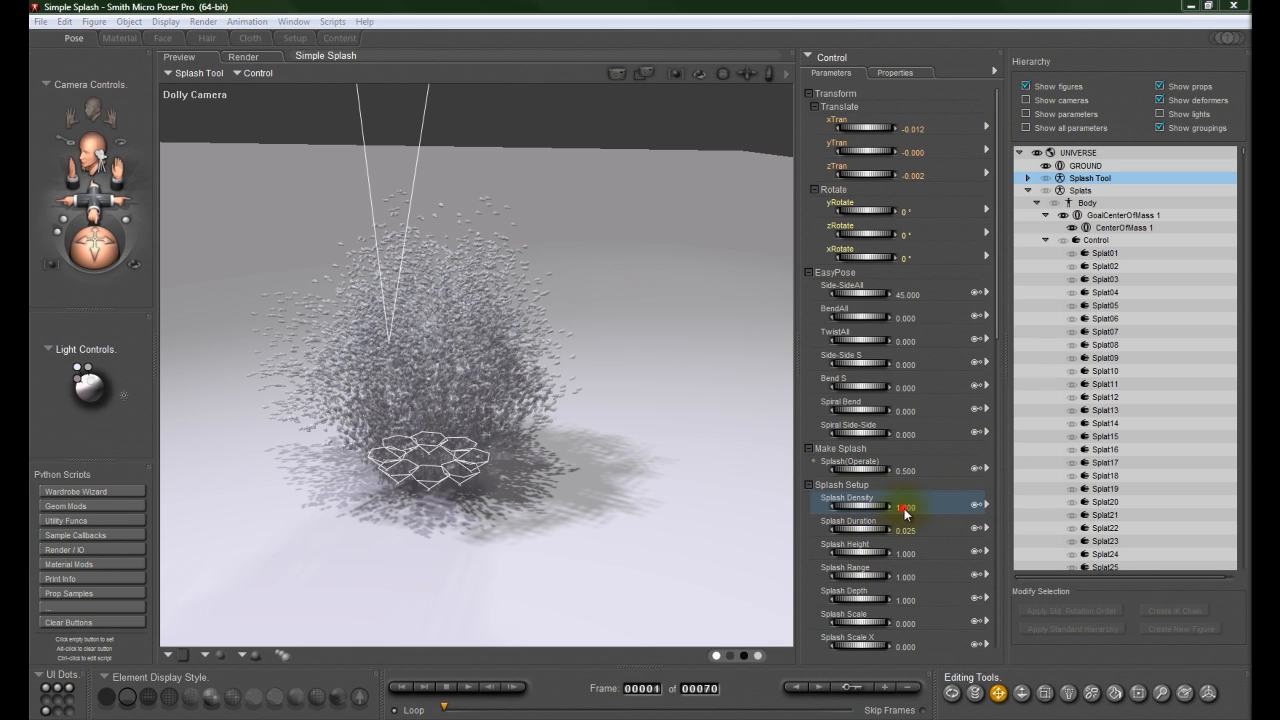
{"action": "type", "text": ".25"}
{"action": "key", "text": "Return"}
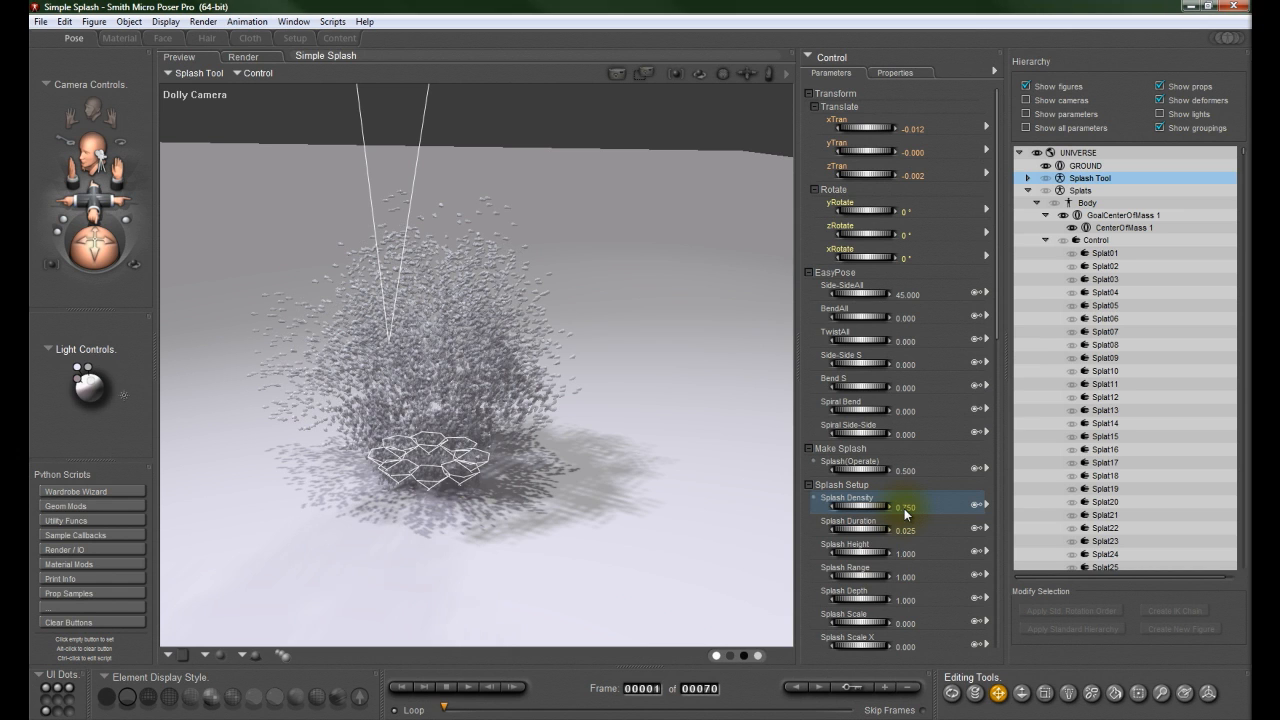
{"action": "left_click", "coordinate": [905, 507]}
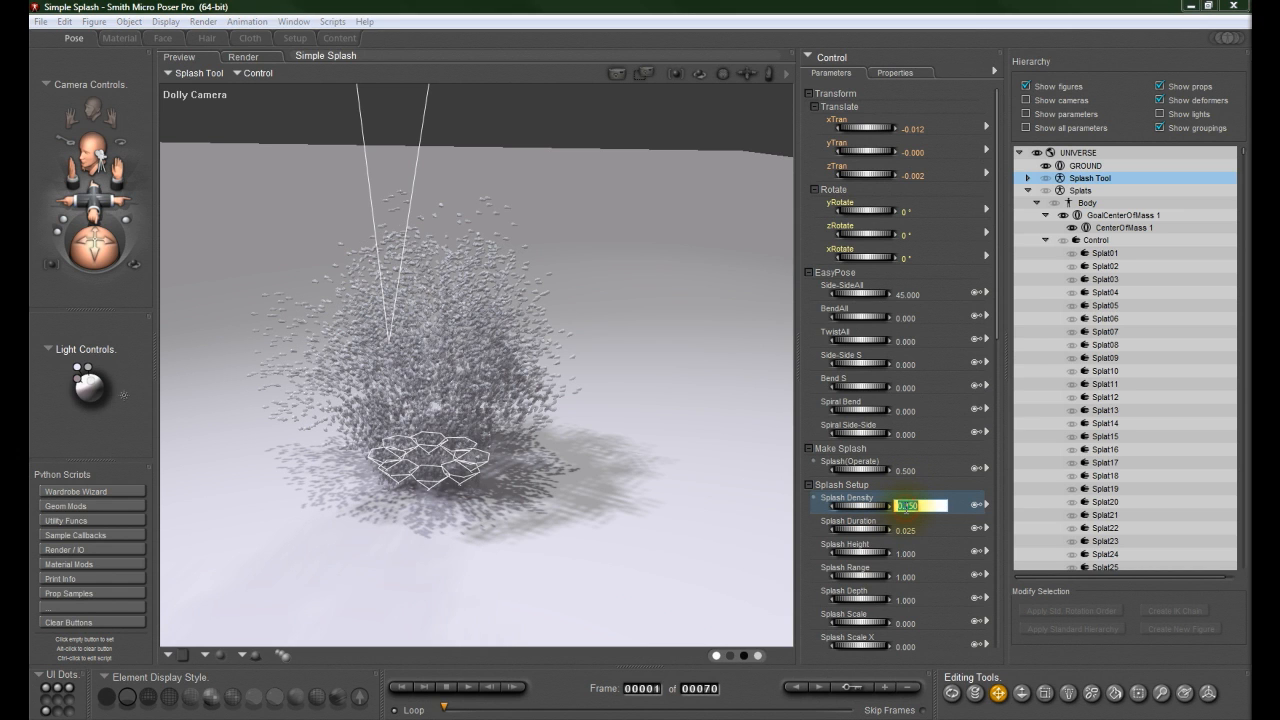
{"action": "type", "text": ".5"}
{"action": "key", "text": "Return"}
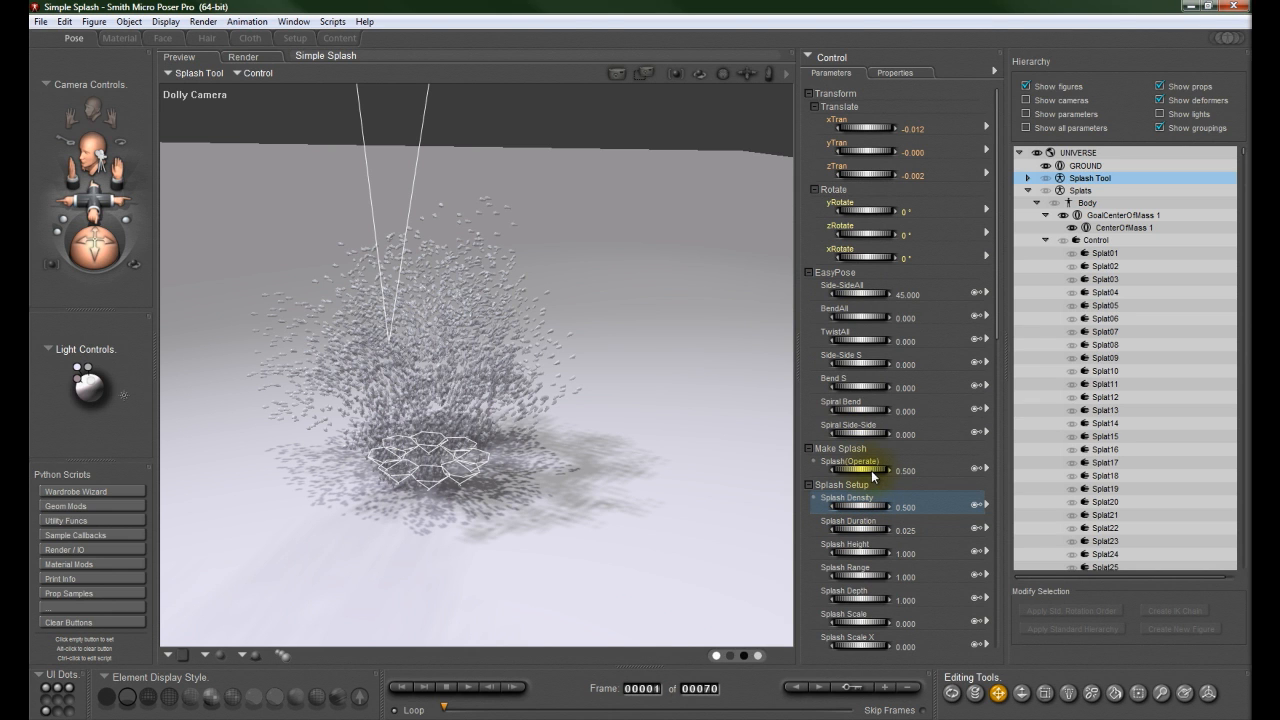
Step: Return Splash(Operate) to 0 and set Splash Duration in the Splash Setup group to 0.01
{"action": "left_click_drag", "start_coordinate": [870, 476], "coordinate": [734, 490]}
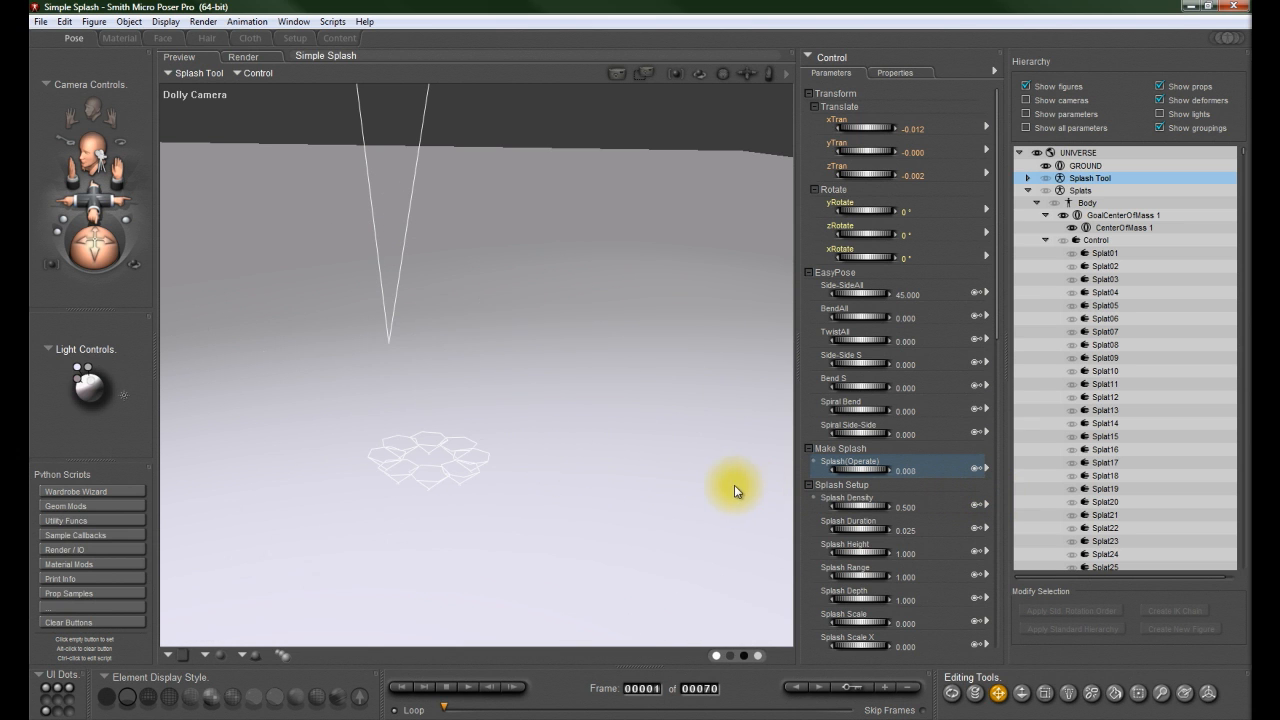
{"action": "left_click", "coordinate": [909, 531]}
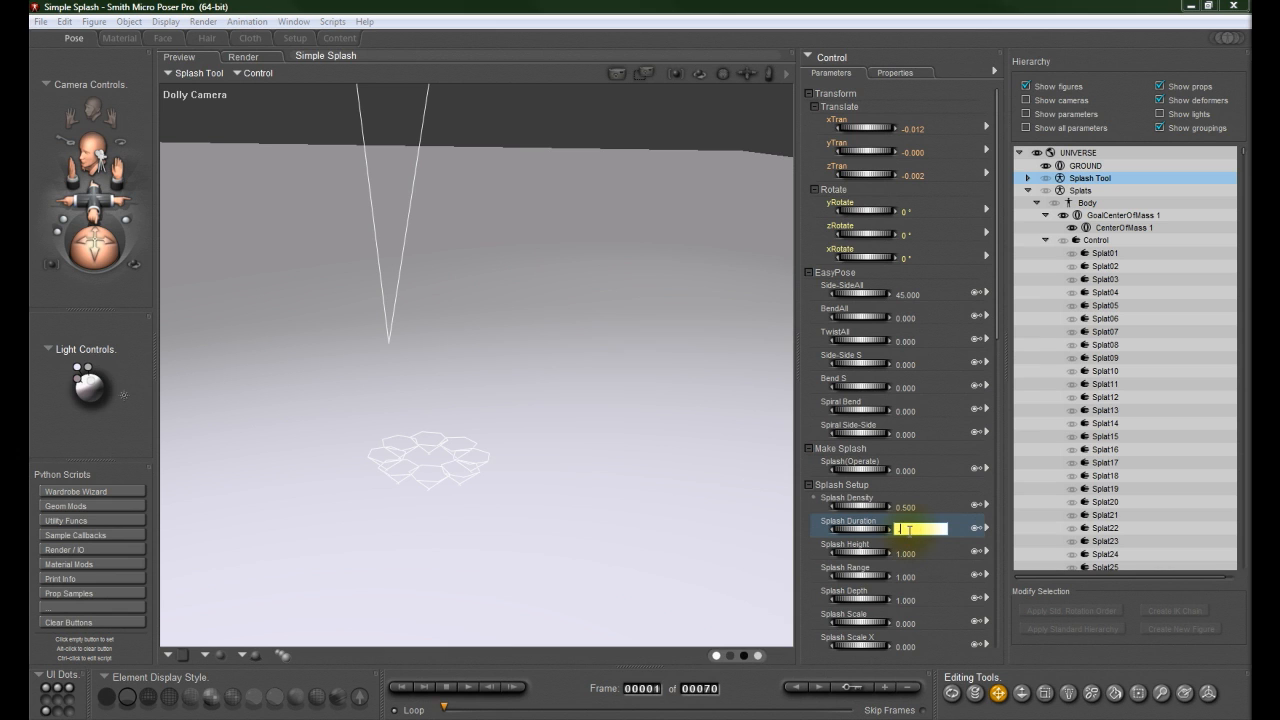
{"action": "type", "text": ".01"}
{"action": "key", "text": "Return"}
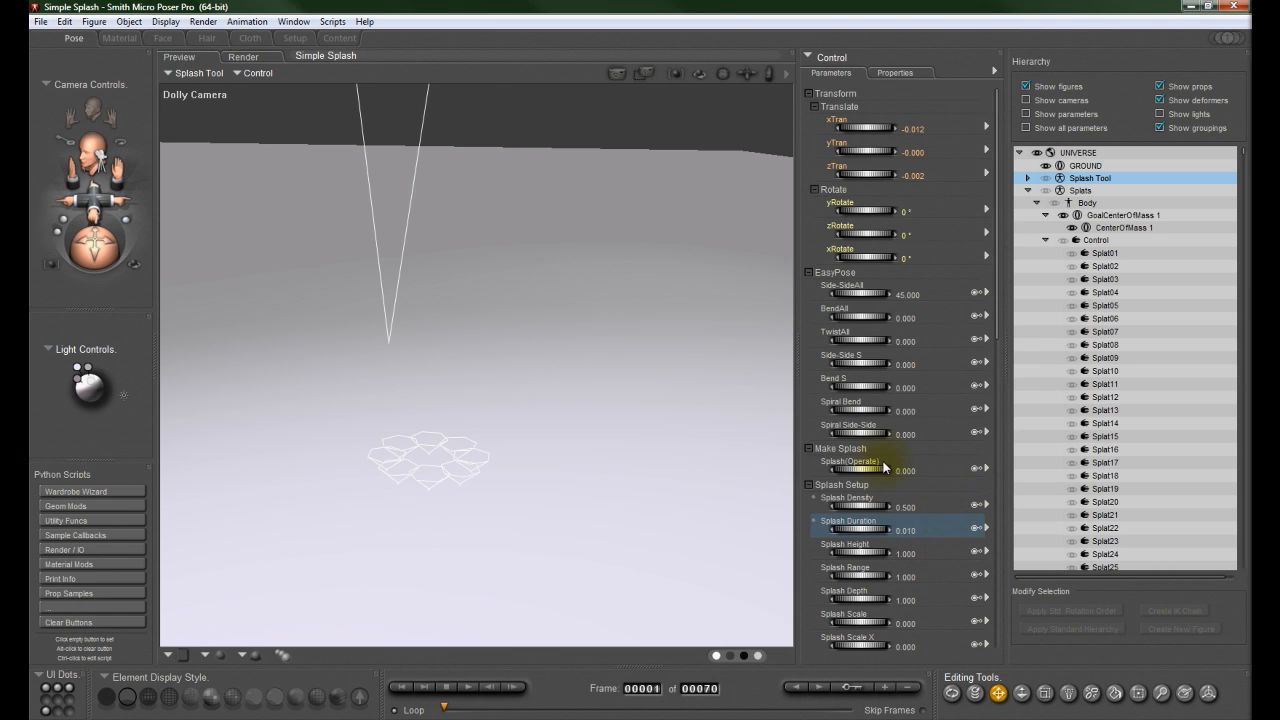
Step: Preview the shortened splash by raising Splash(Operate) to about 0.32, and reset it to 0
{"action": "left_click_drag", "start_coordinate": [862, 474], "coordinate": [896, 477]}
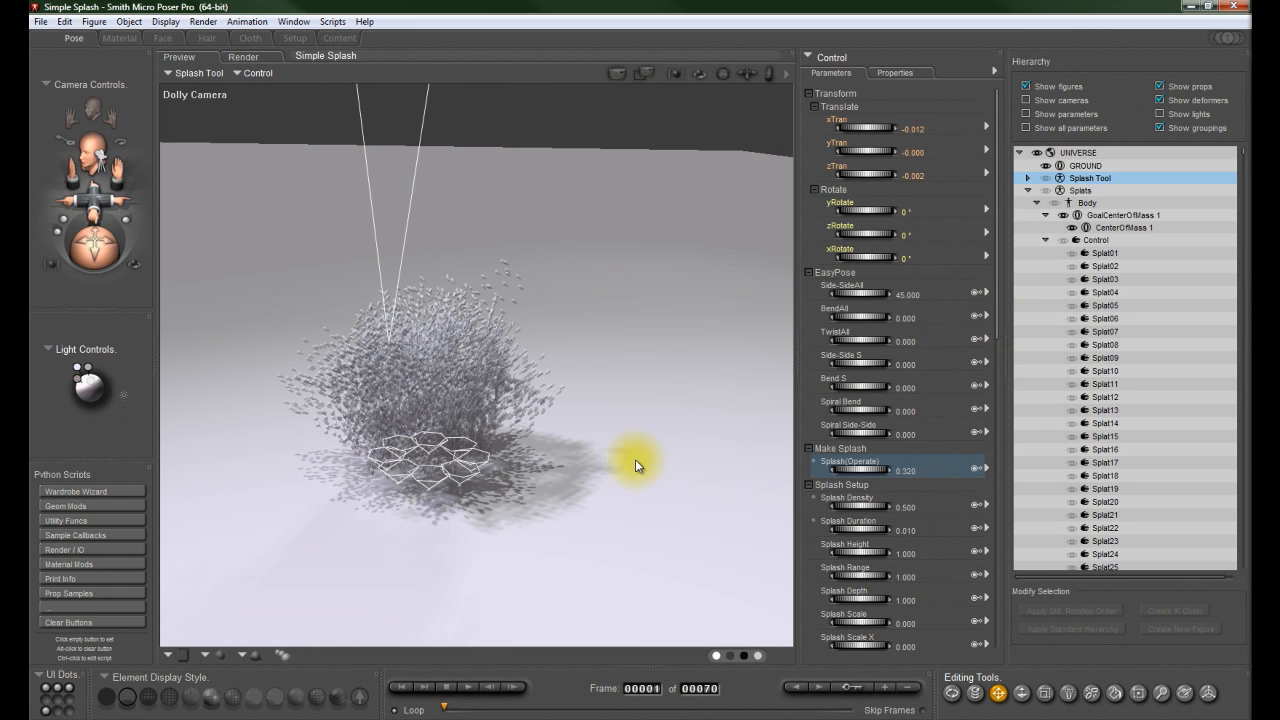
{"action": "left_click", "coordinate": [906, 470]}
{"action": "type", "text": "0"}
{"action": "key", "text": "Return"}
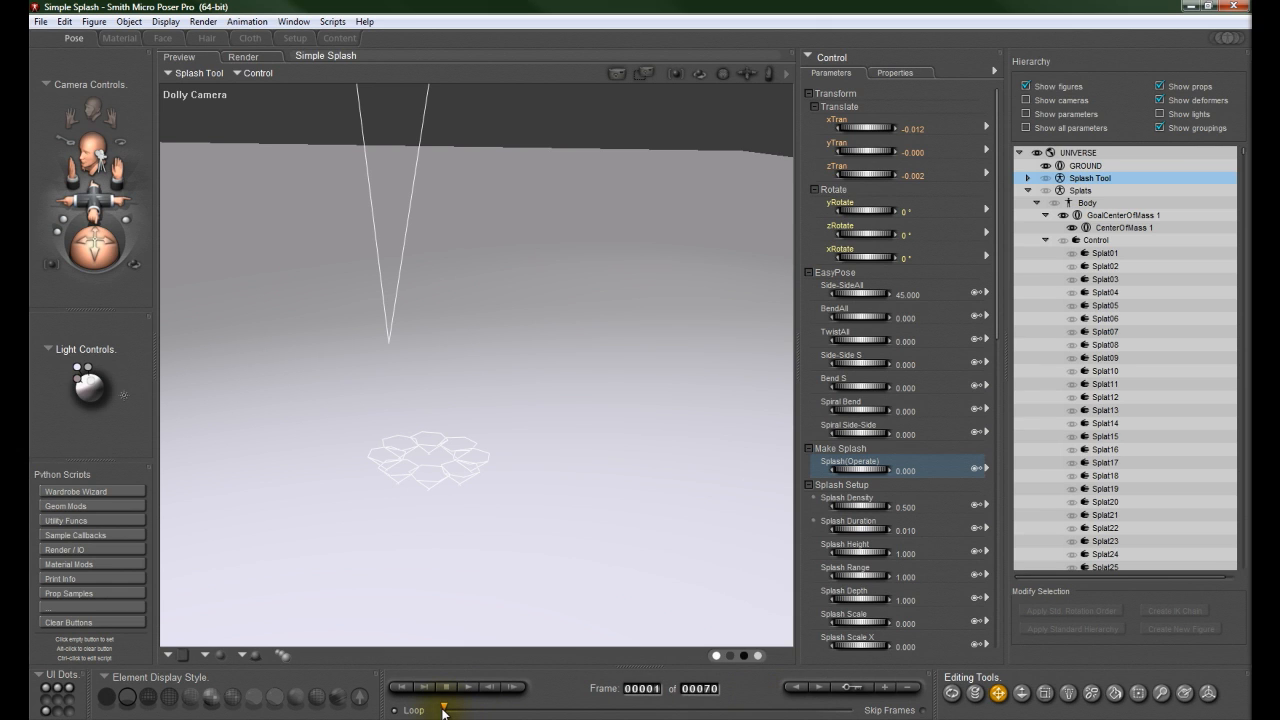
Step: Animate the splash by setting Splash(Operate) to 2 at frame 40
{"action": "left_click_drag", "start_coordinate": [445, 710], "coordinate": [536, 713]}
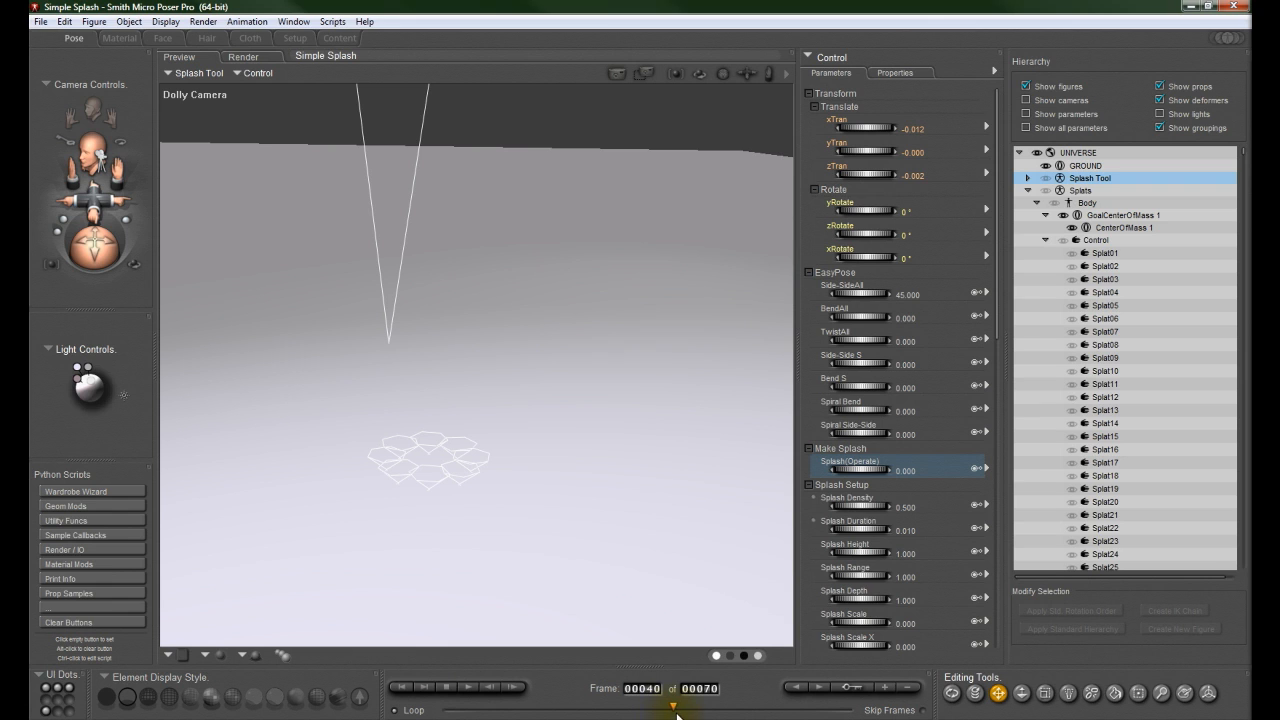
{"action": "left_click", "coordinate": [908, 472]}
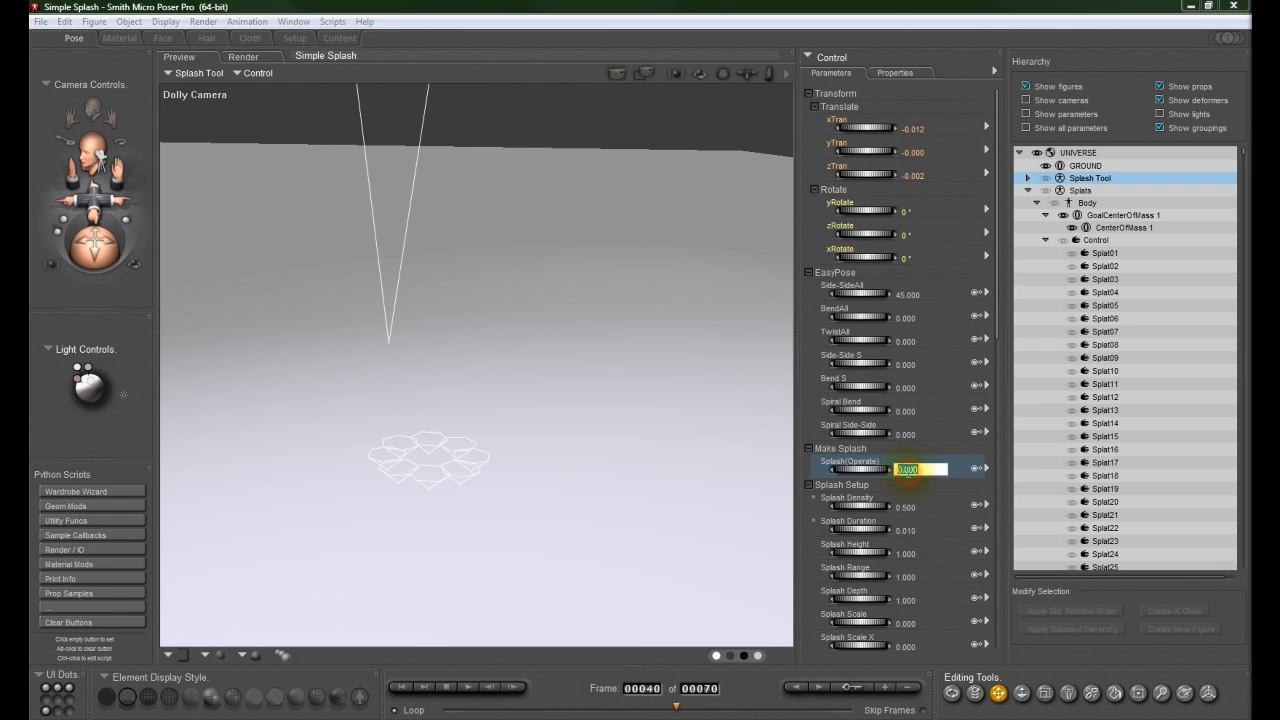
{"action": "type", "text": "0"}
{"action": "key", "text": "Return"}
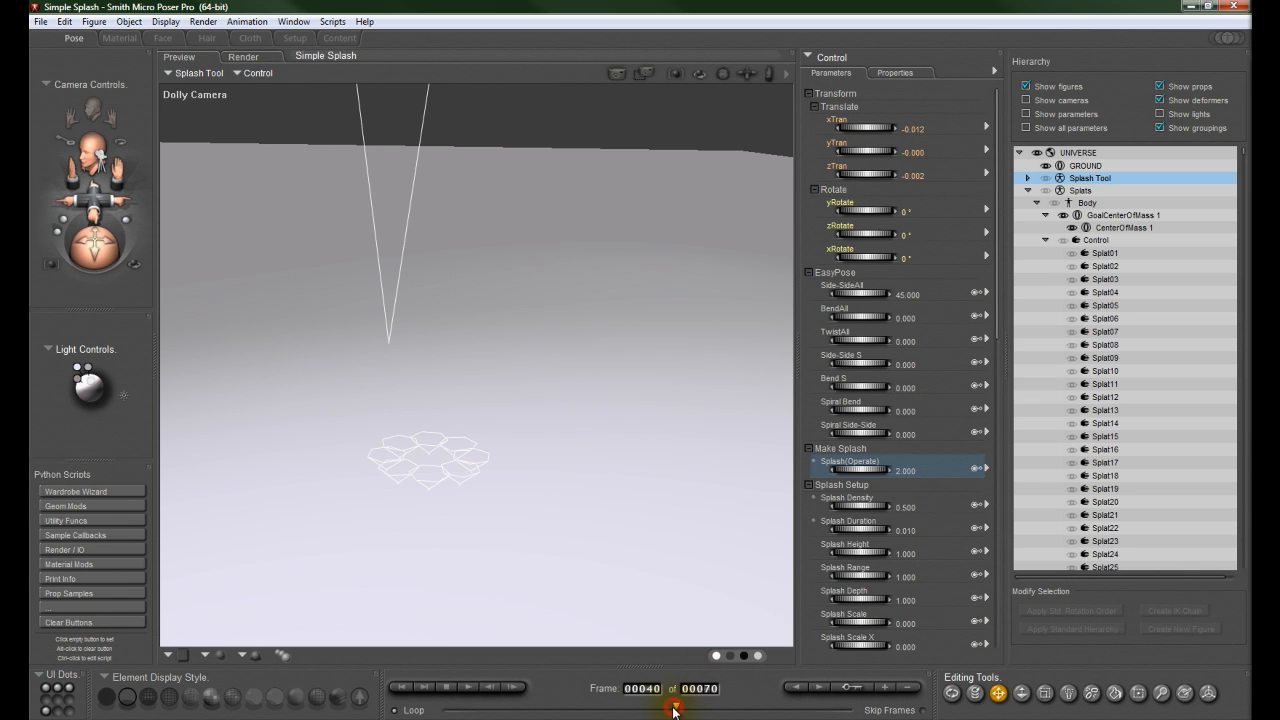
Step: Rewind to frame 1 and play back the splash animation several times, stopping it after each run
{"action": "left_click_drag", "start_coordinate": [675, 710], "coordinate": [412, 712]}
{"action": "left_click", "coordinate": [469, 688]}
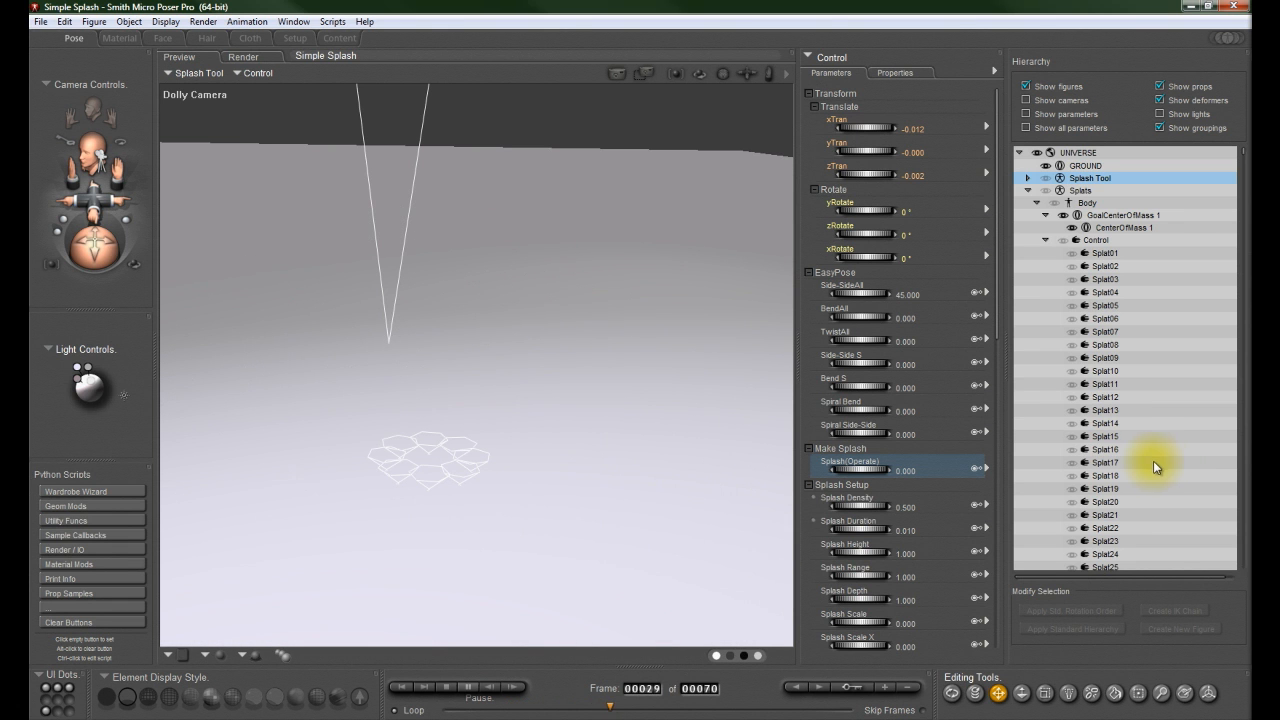
{"action": "left_click", "coordinate": [445, 690]}
{"action": "left_click", "coordinate": [467, 688]}
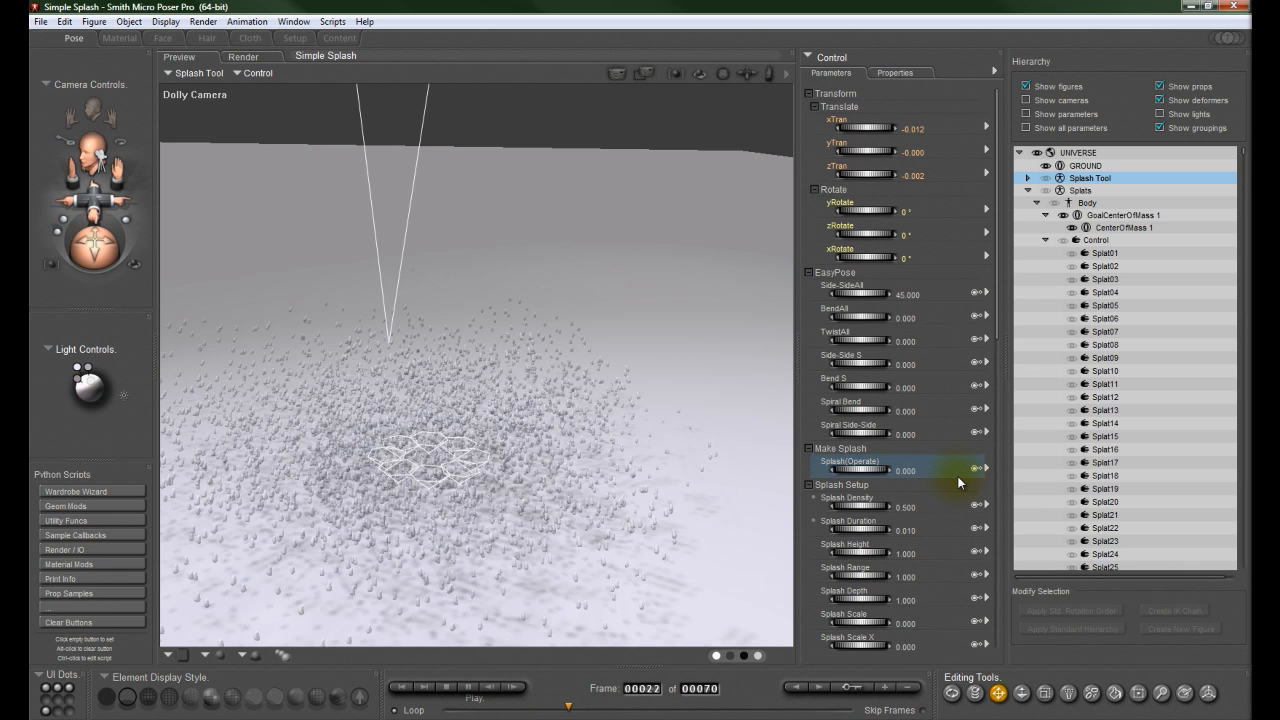
{"action": "left_click", "coordinate": [450, 692]}
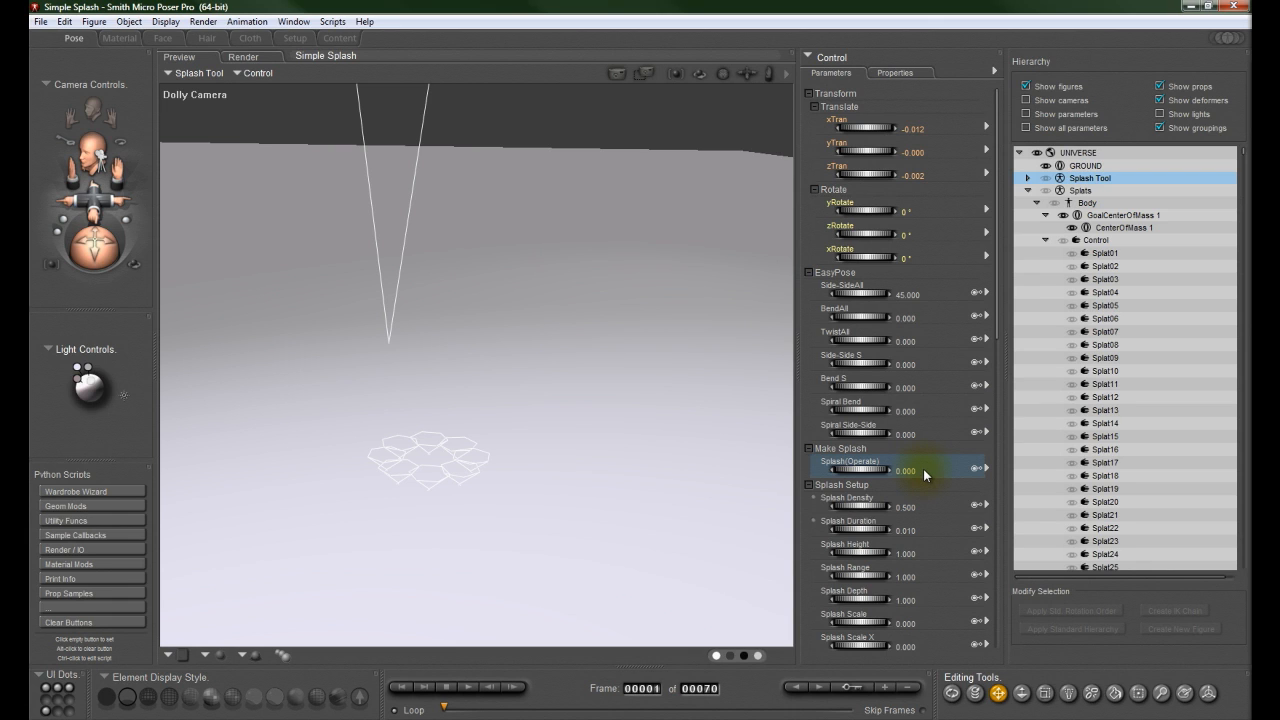
{"action": "left_click", "coordinate": [466, 689]}
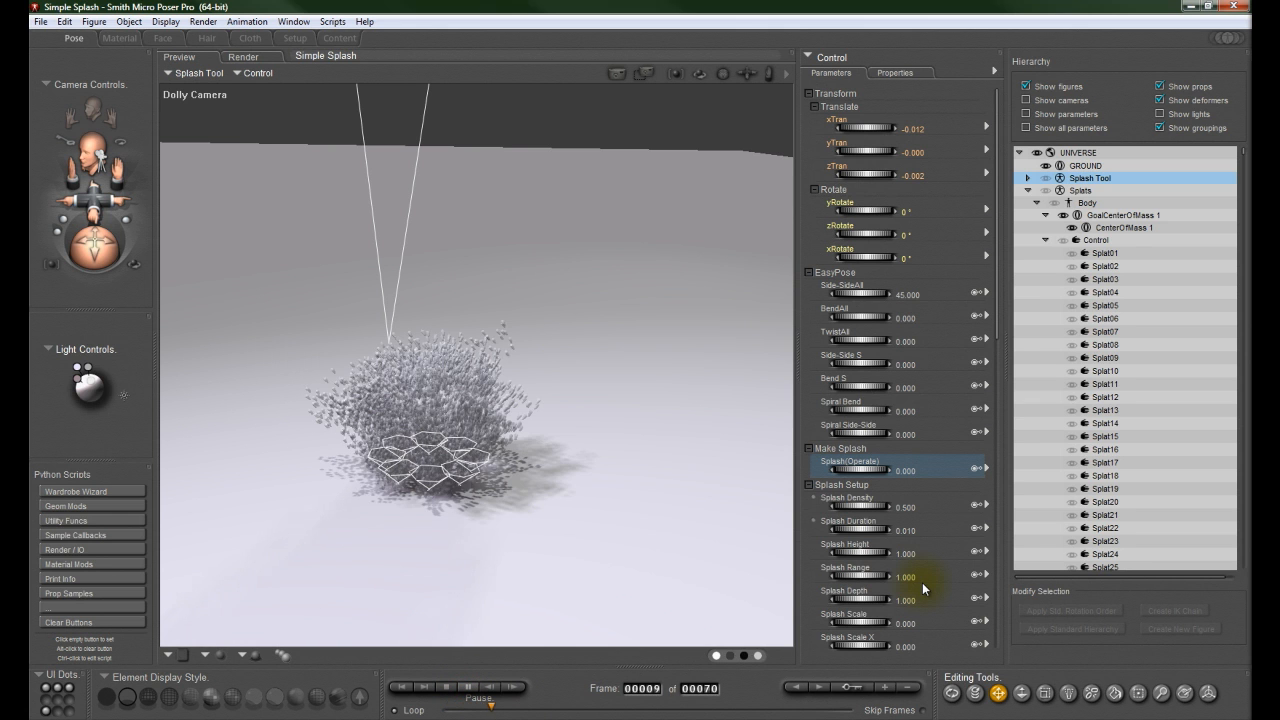
{"action": "left_click", "coordinate": [446, 688]}
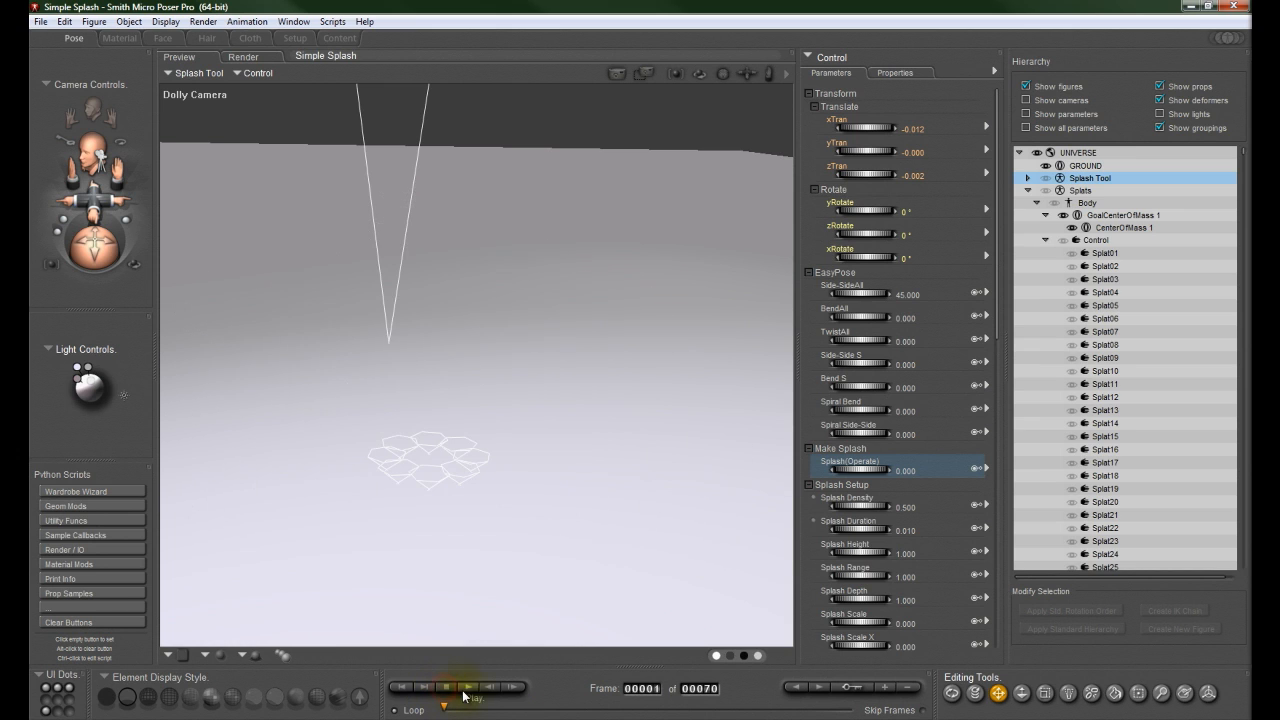
Step: Collapse the Splash Tool's parts in the Hierarchy and select the Control part of the Splats figure
{"action": "left_click", "coordinate": [1028, 190]}
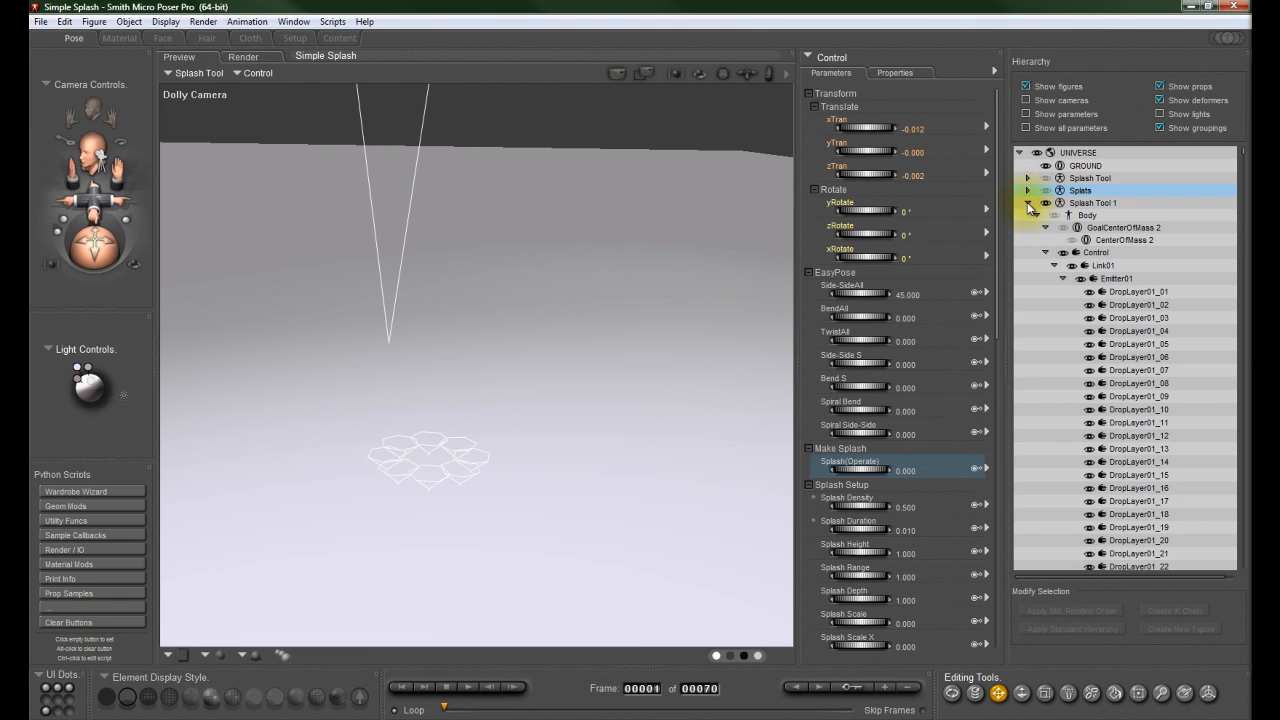
{"action": "left_click", "coordinate": [1088, 216]}
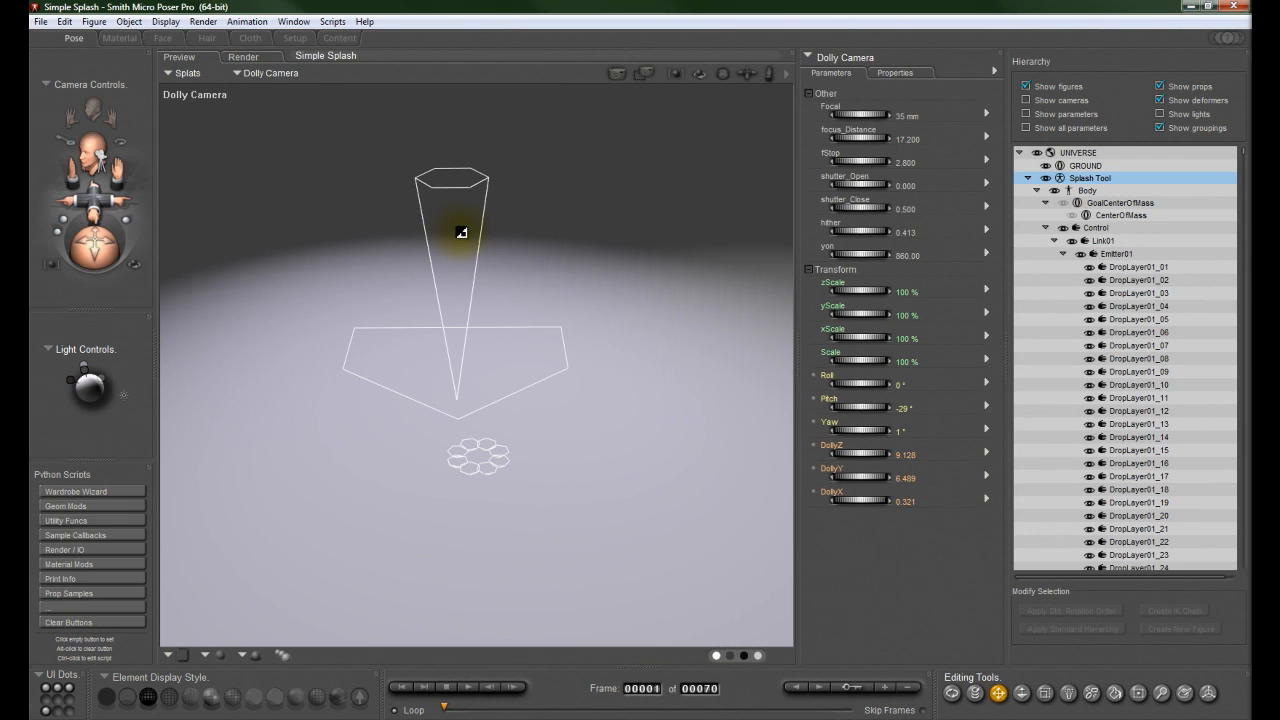
{"action": "left_click", "coordinate": [461, 232]}
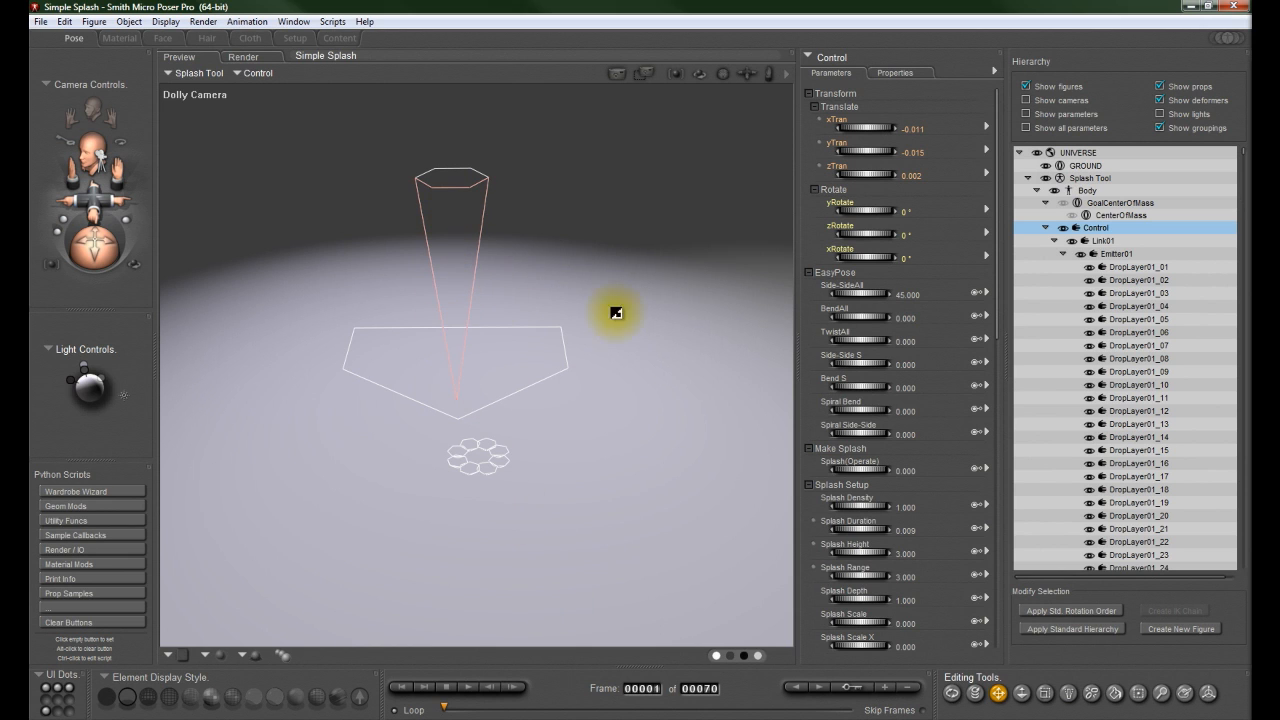
{"action": "left_click", "coordinate": [551, 358]}
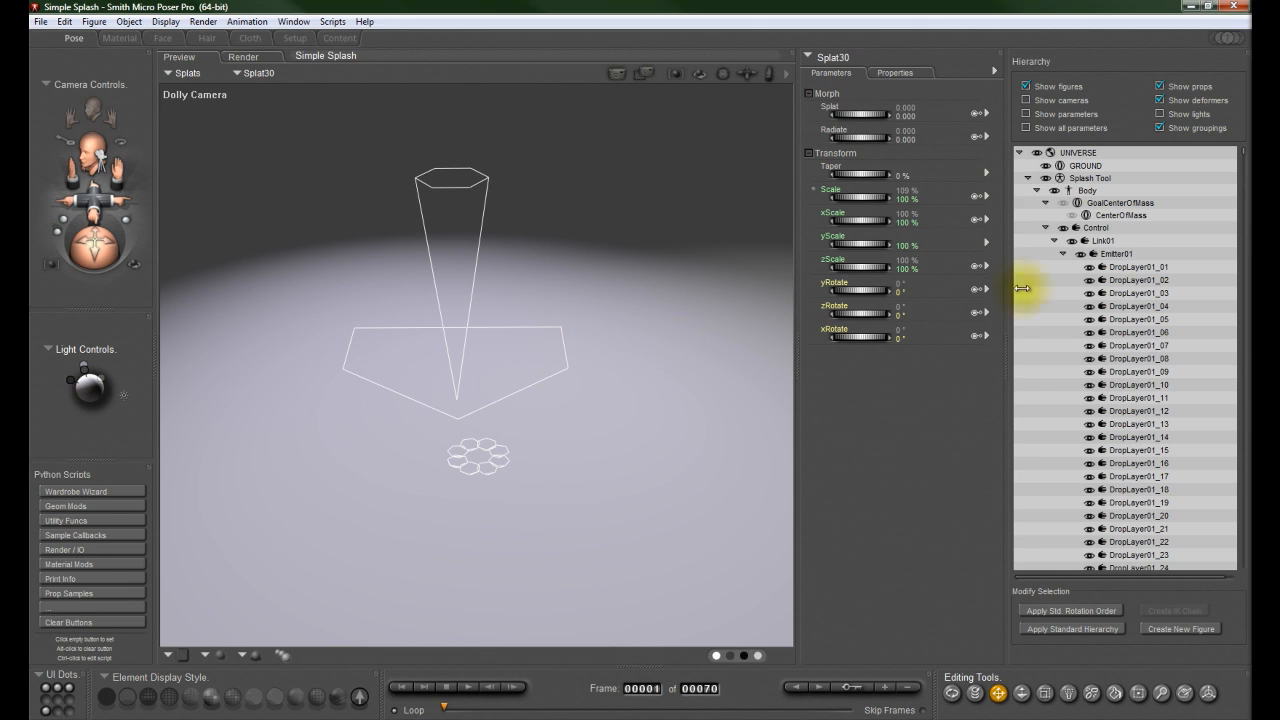
{"action": "left_click", "coordinate": [1027, 179]}
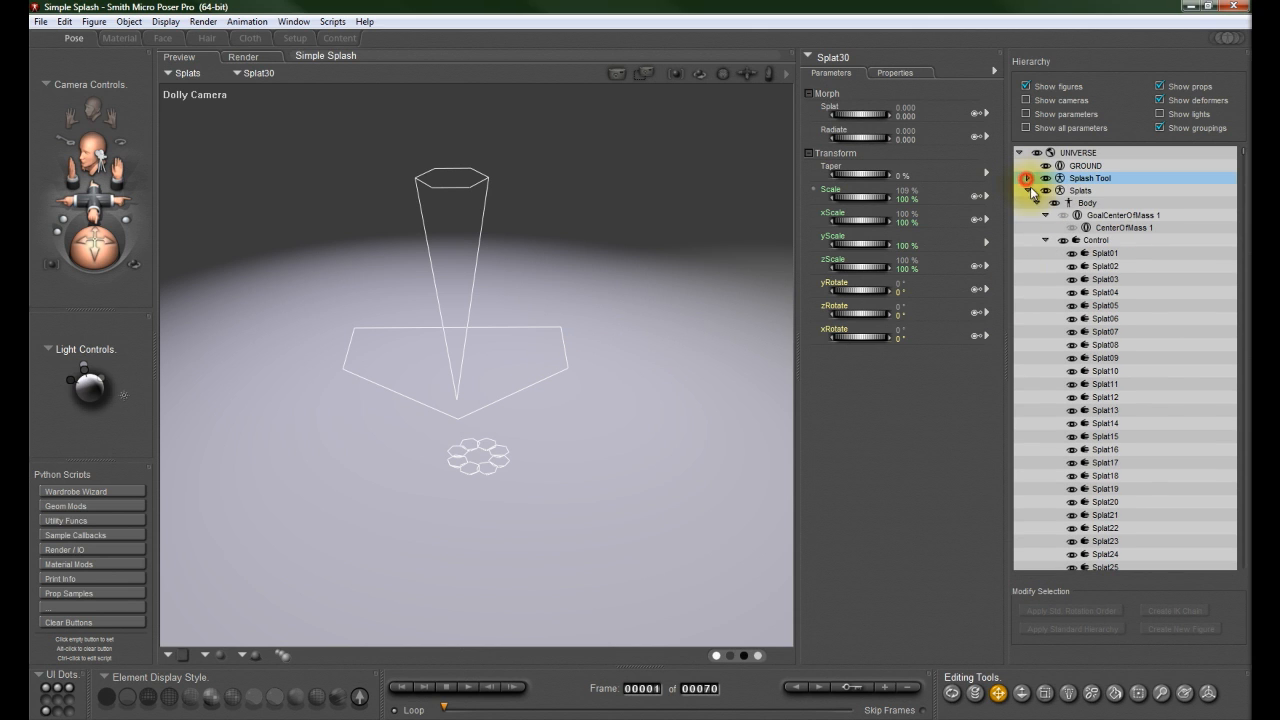
{"action": "left_click", "coordinate": [1086, 205]}
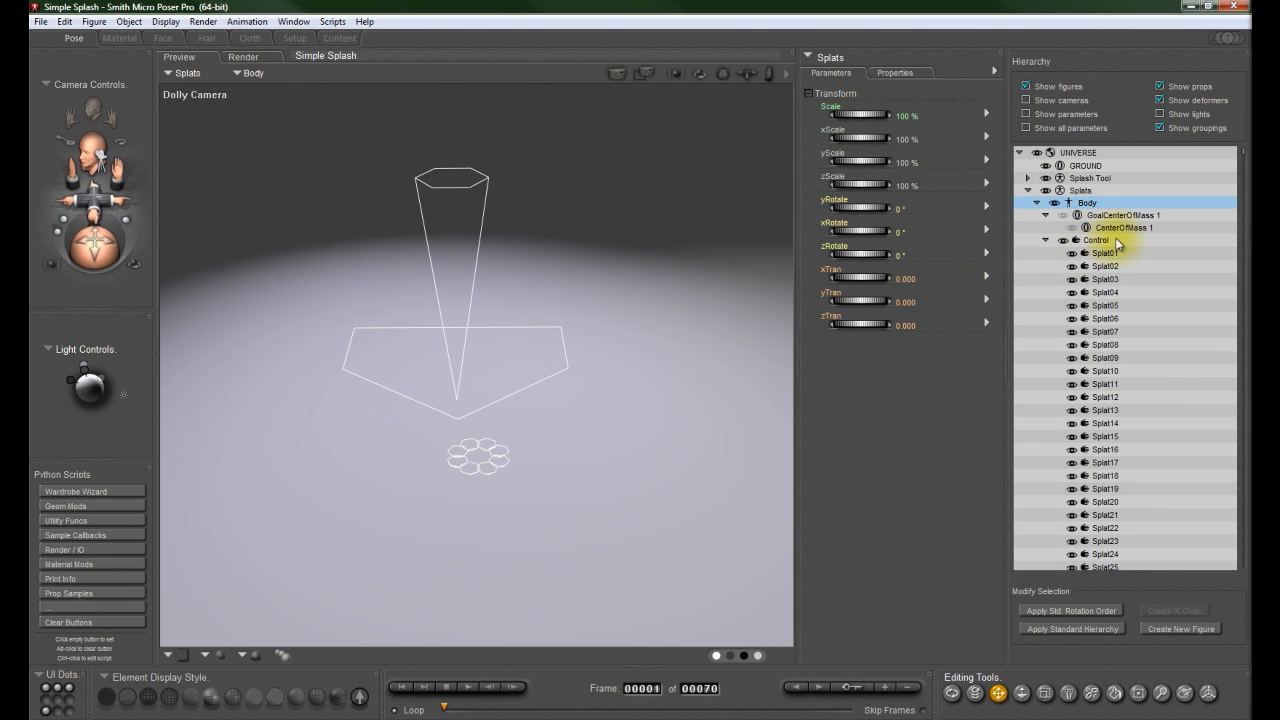
{"action": "left_click", "coordinate": [1097, 240]}
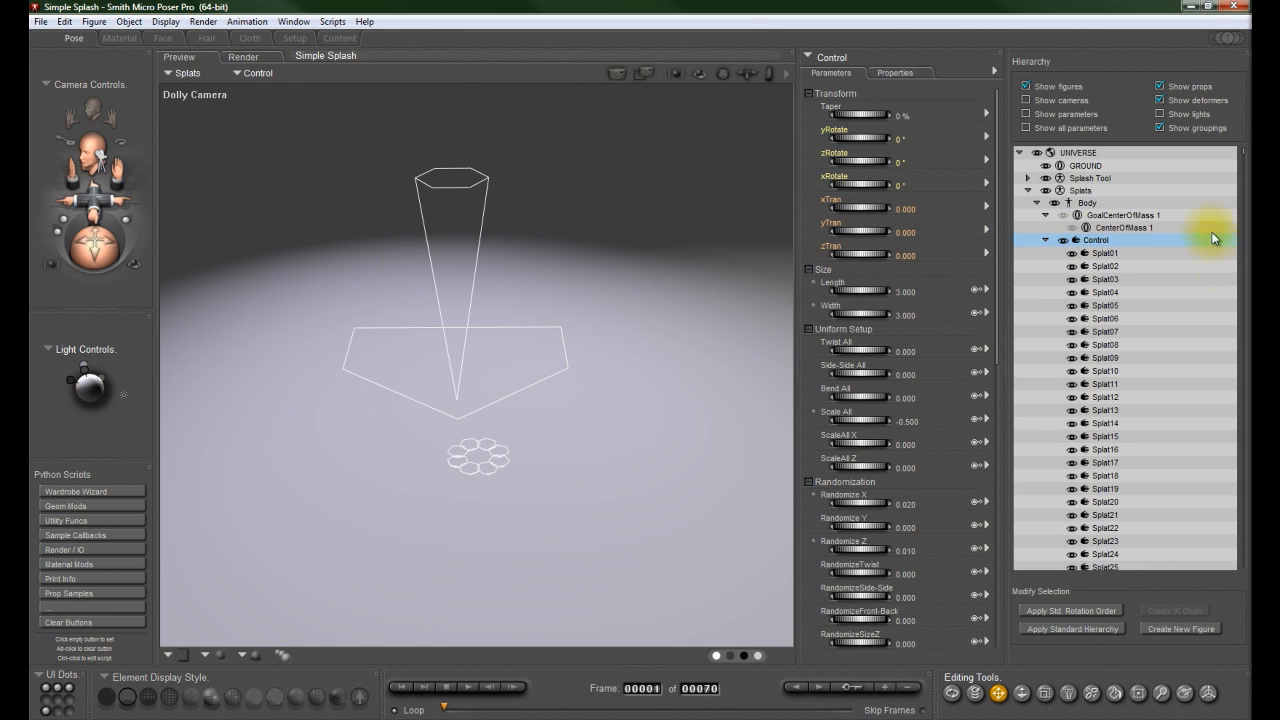
Step: Make the splats appear on the ground with All Splat at 0.04, and reduce it to 0.02
{"action": "scroll", "coordinate": [950, 476], "scroll_direction": "down", "scroll_amount": 9}
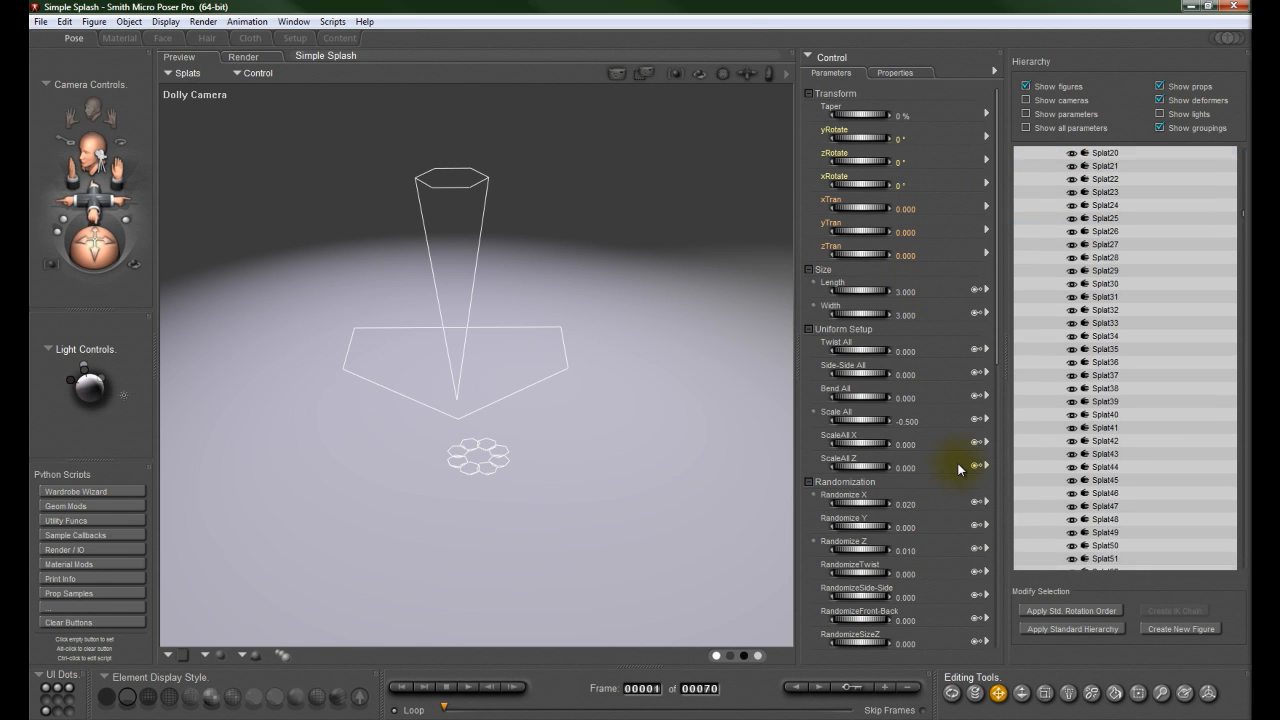
{"action": "left_click_drag", "start_coordinate": [994, 322], "coordinate": [995, 623]}
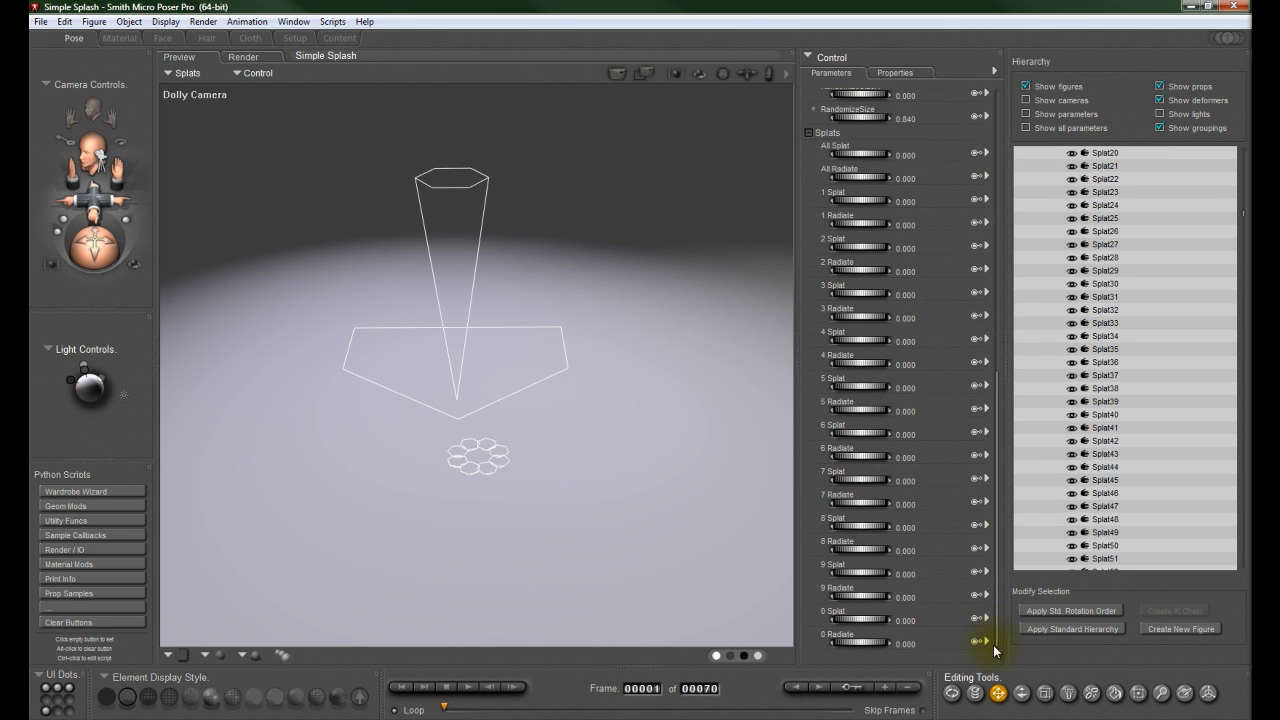
{"action": "left_click_drag", "start_coordinate": [857, 155], "coordinate": [858, 156]}
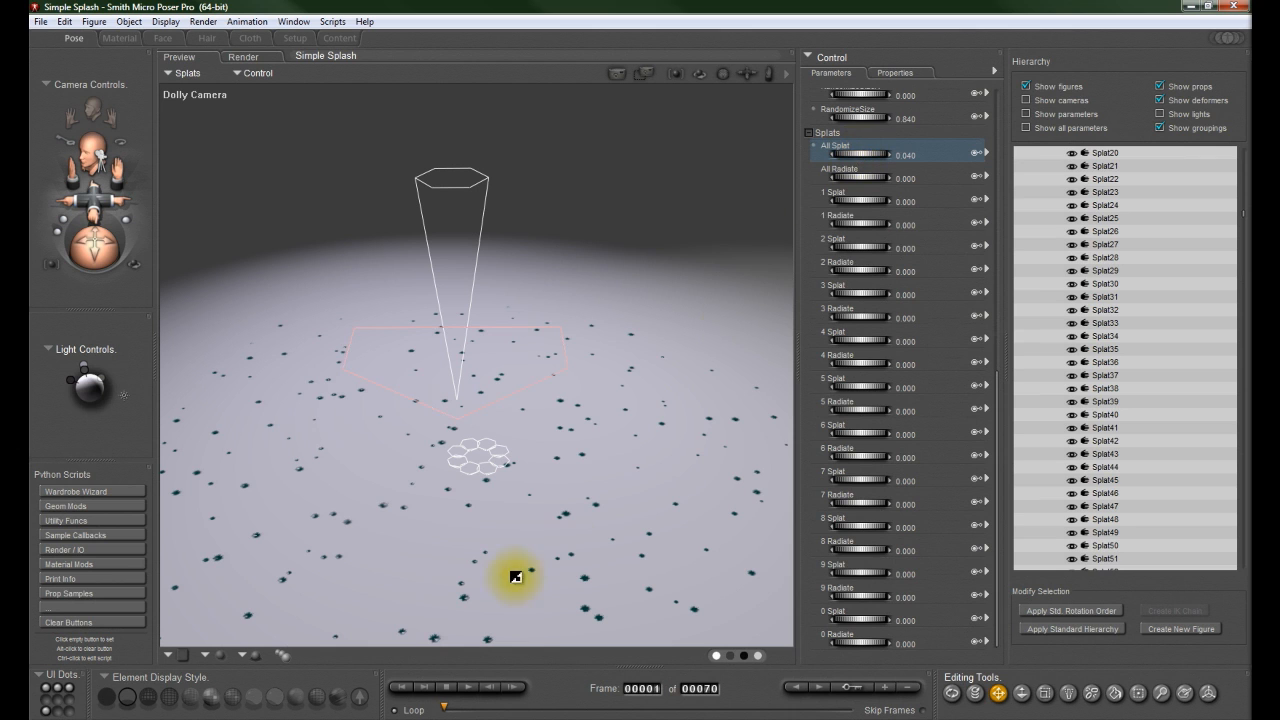
{"action": "scroll", "coordinate": [649, 493], "scroll_direction": "down", "scroll_amount": 4}
{"action": "scroll", "coordinate": [649, 493], "scroll_direction": "up", "scroll_amount": 4}
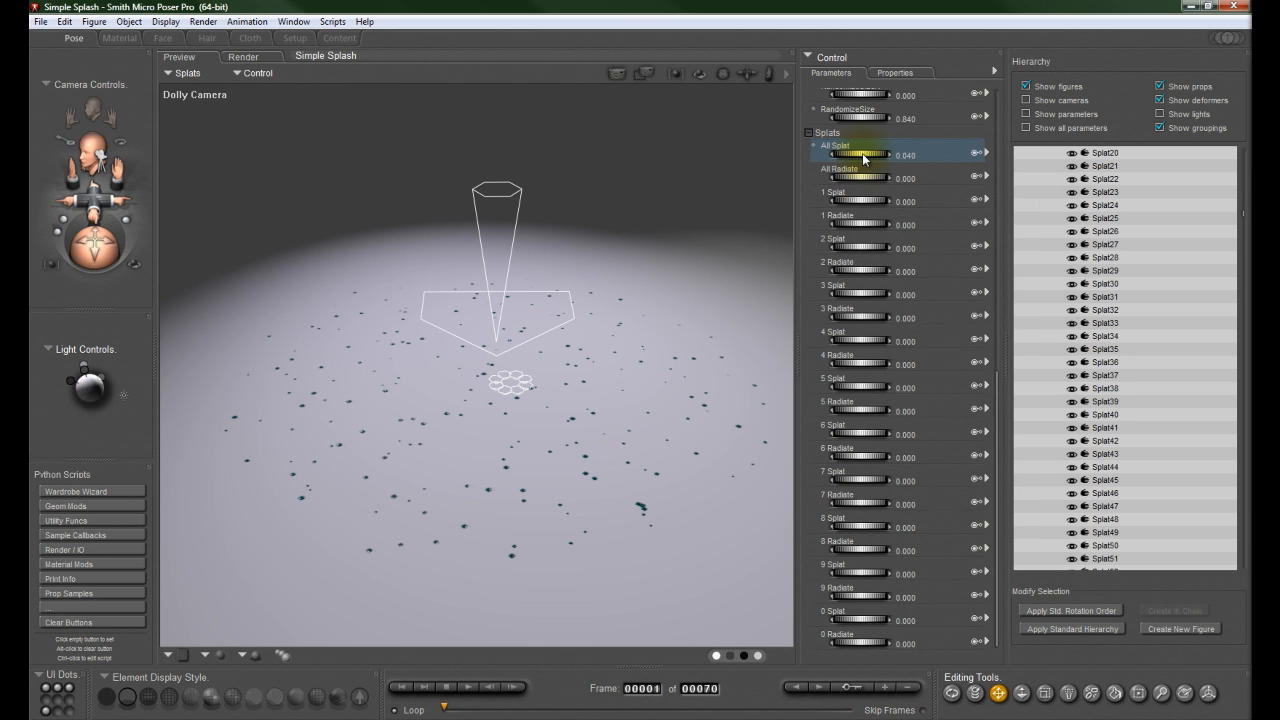
{"action": "left_click_drag", "start_coordinate": [861, 155], "coordinate": [841, 156]}
Step: Try Twist All at 2.1 and Side-Side All at about -13.7 in the Uniform Setup group, resetting each to 0
{"action": "scroll", "coordinate": [850, 150], "scroll_direction": "up", "scroll_amount": 5}
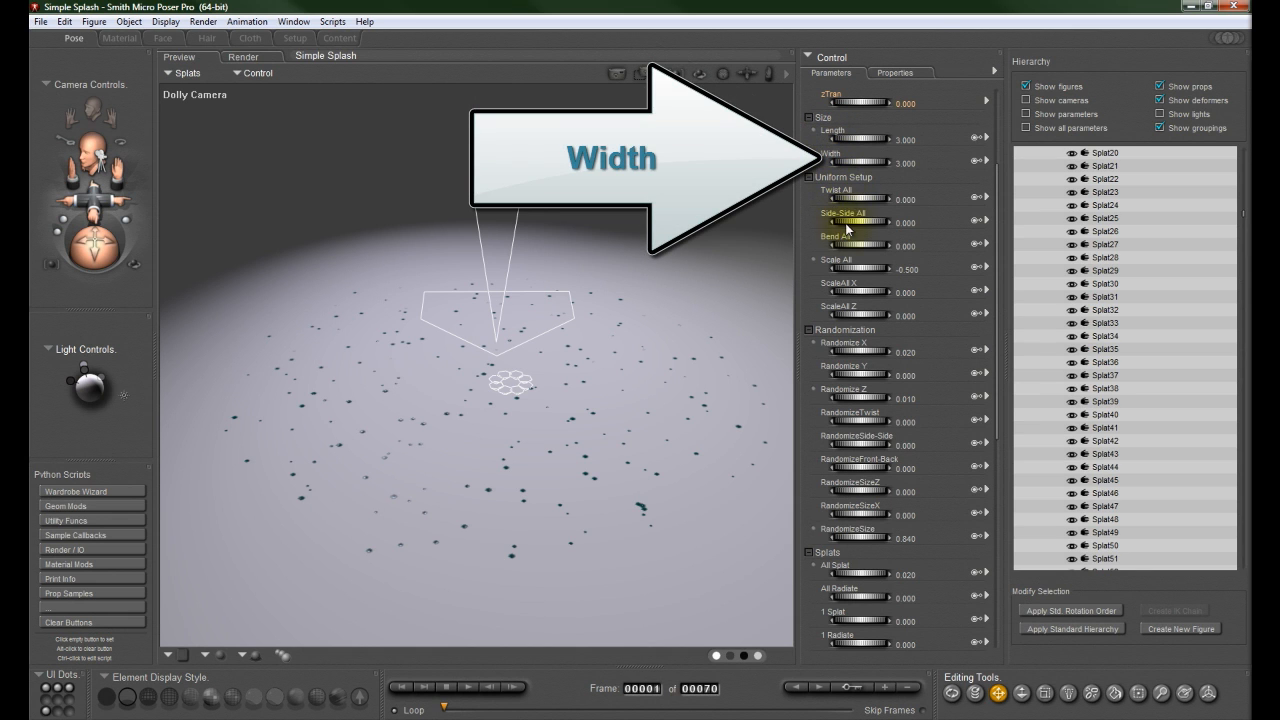
{"action": "left_click_drag", "start_coordinate": [849, 199], "coordinate": [873, 198]}
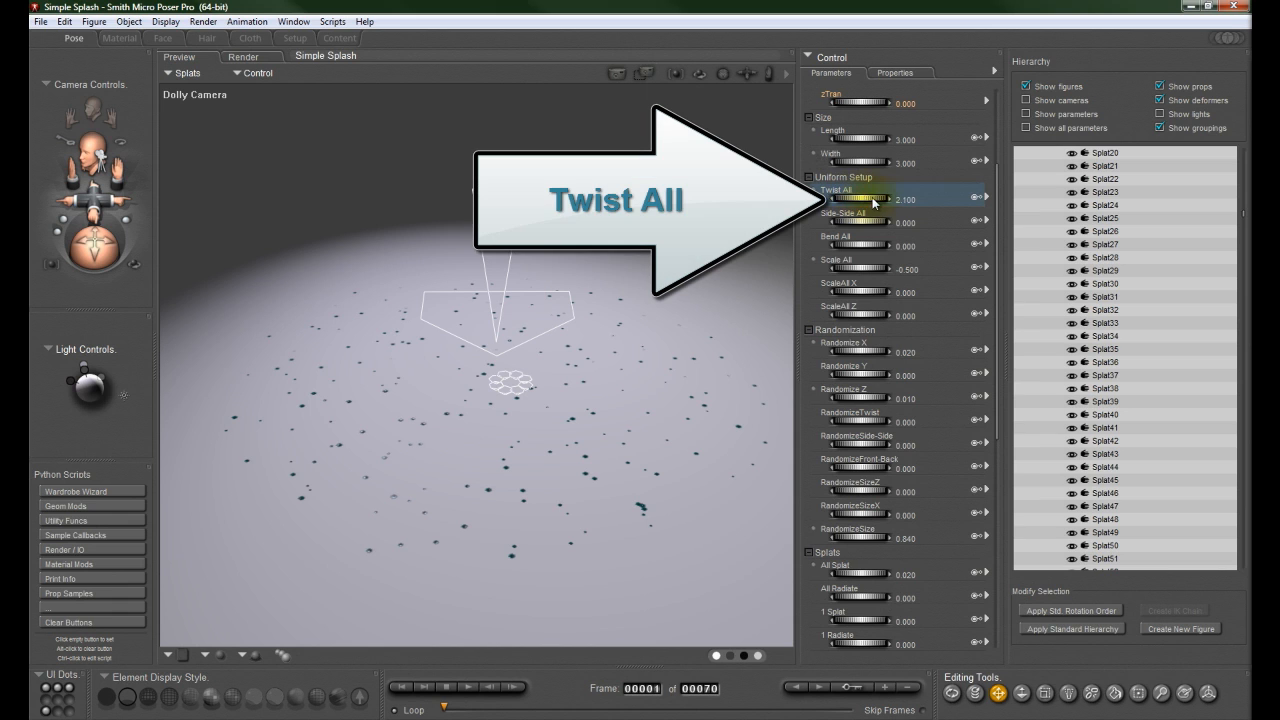
{"action": "left_click", "coordinate": [908, 199]}
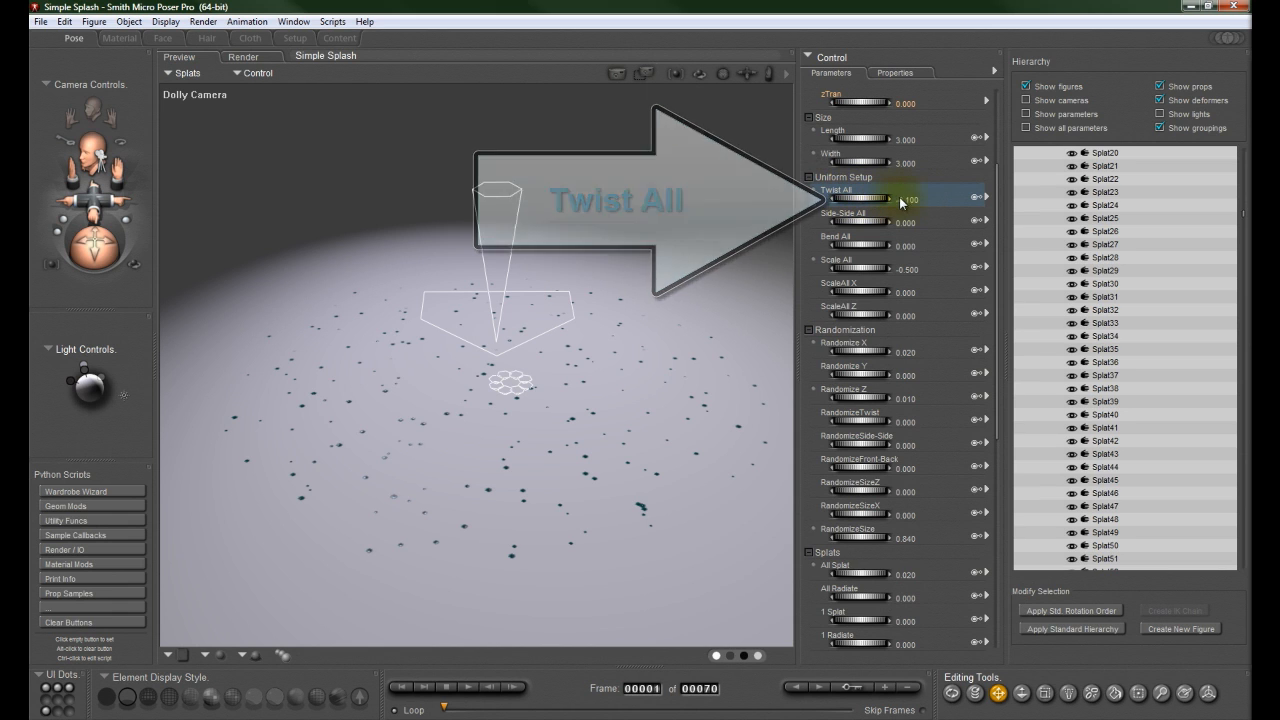
{"action": "key", "text": "Return"}
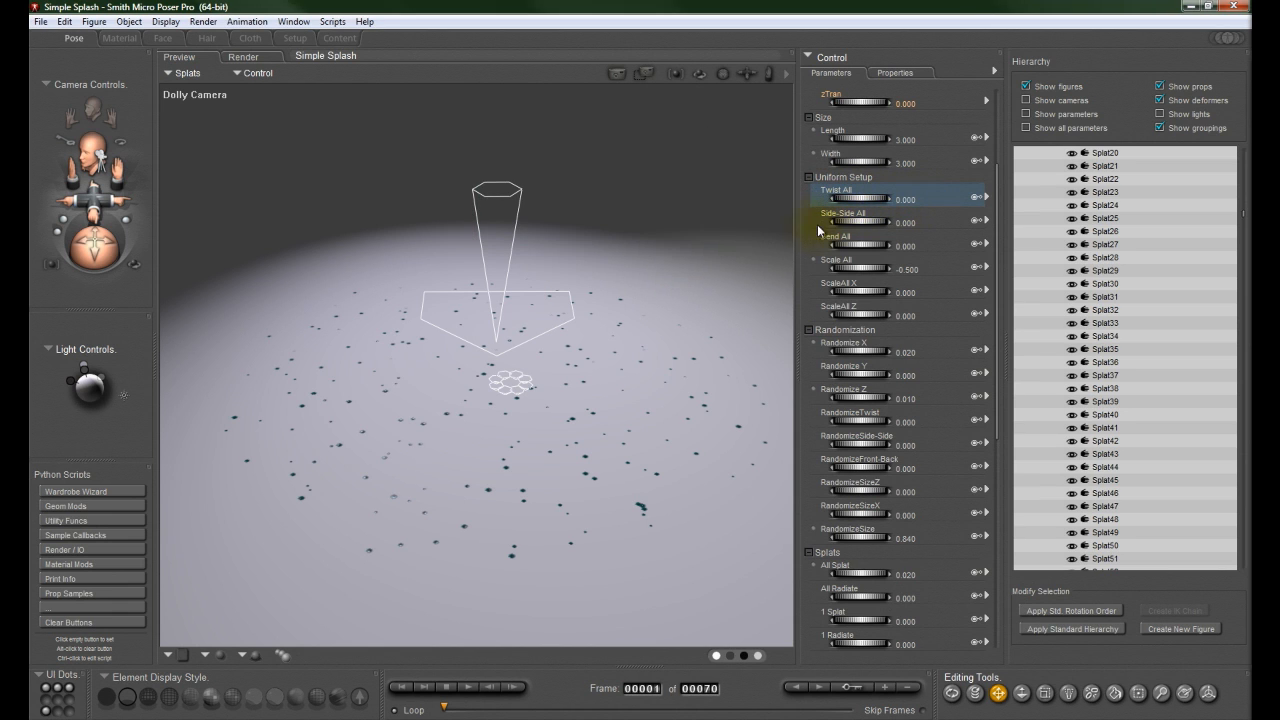
{"action": "left_click_drag", "start_coordinate": [856, 223], "coordinate": [1044, 227]}
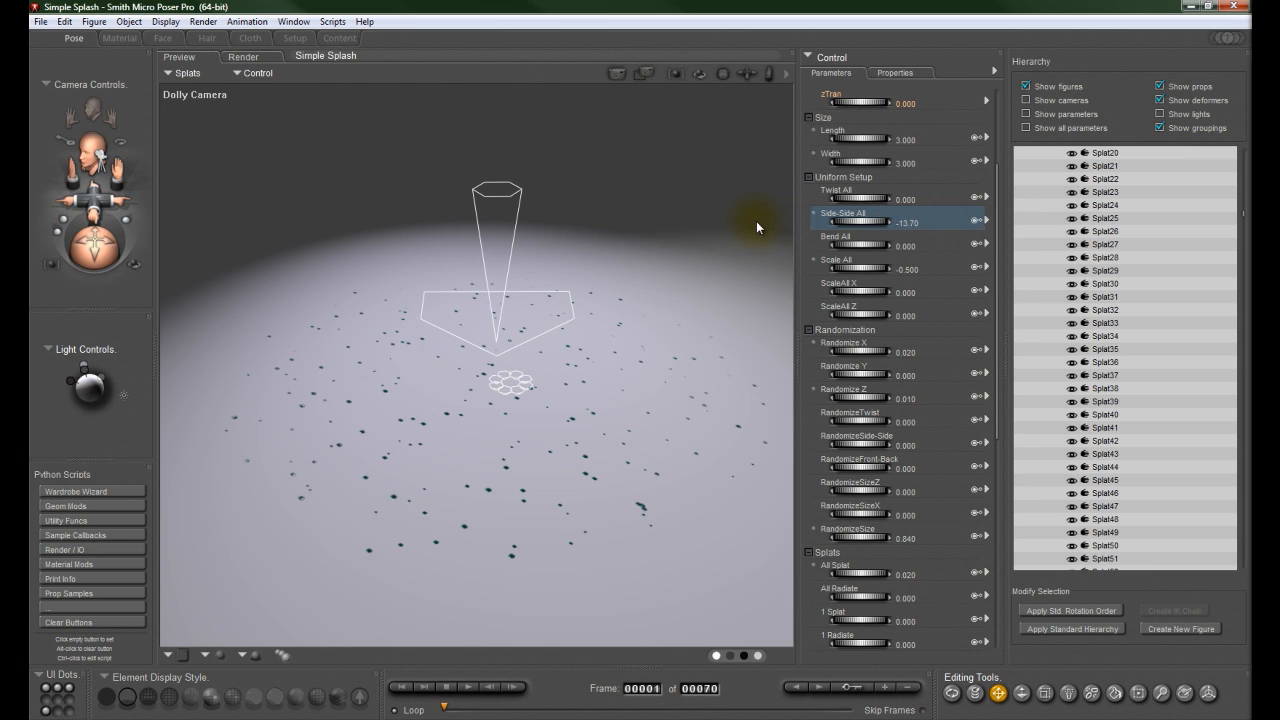
{"action": "left_click", "coordinate": [905, 221]}
{"action": "type", "text": "0"}
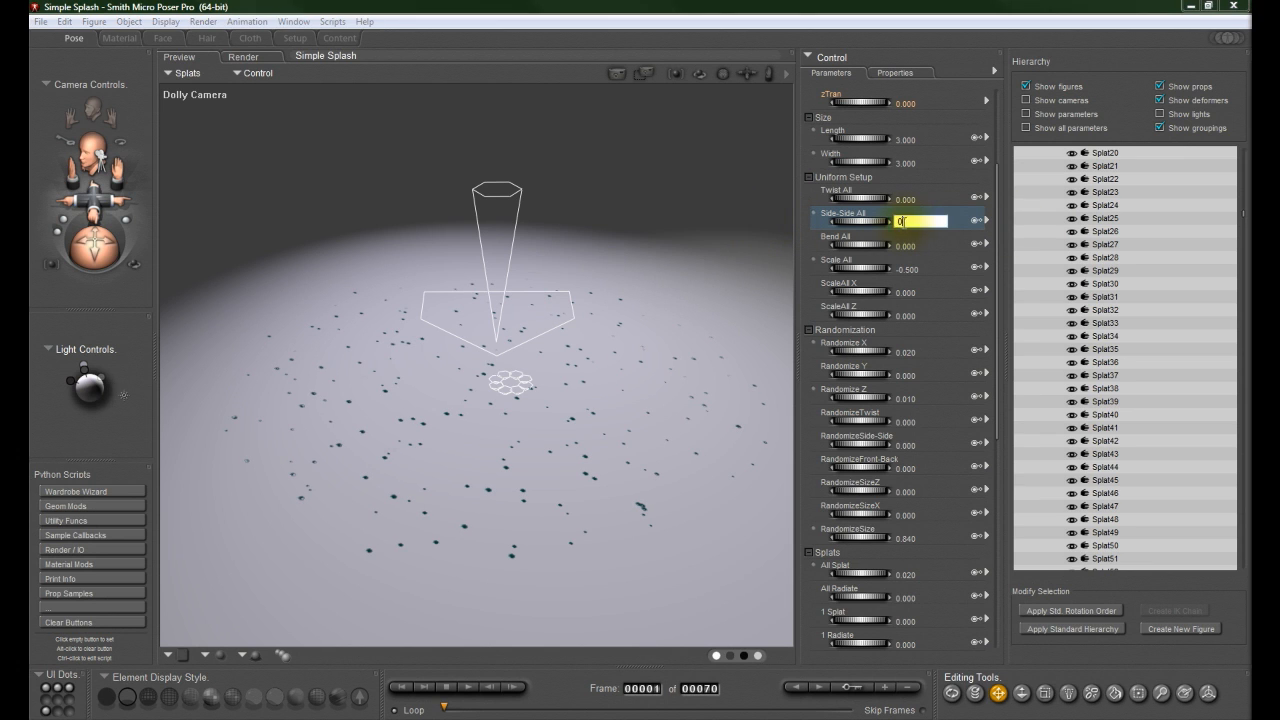
{"action": "key", "text": "Return"}
Step: Try out the Bend All dial on the splats and reset it to 0
{"action": "left_click_drag", "start_coordinate": [856, 250], "coordinate": [1002, 276]}
{"action": "left_click", "coordinate": [908, 248]}
{"action": "type", "text": "0"}
{"action": "key", "text": "Return"}
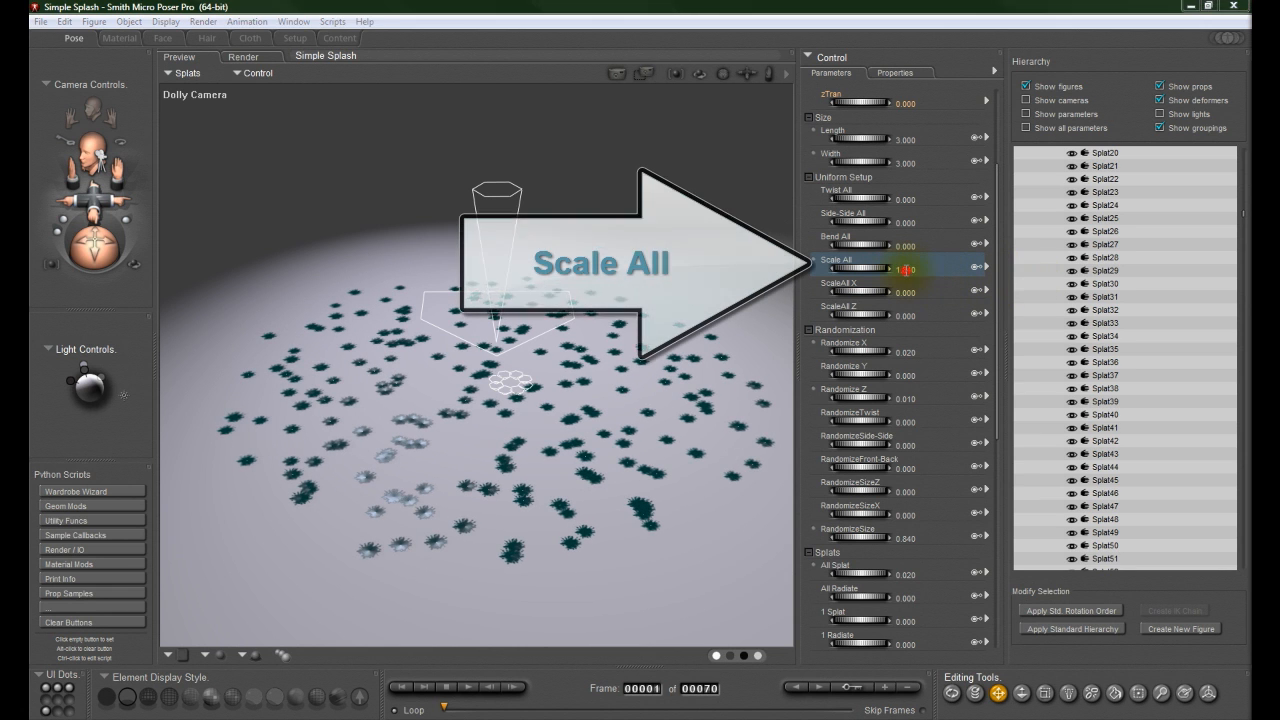
Step: Reset Scale All to 0, and try ScaleAll X at about 0.06 before returning it to 0
{"action": "left_click", "coordinate": [905, 269]}
{"action": "type", "text": "0"}
{"action": "key", "text": "Return"}
{"action": "left_click_drag", "start_coordinate": [851, 290], "coordinate": [886, 286]}
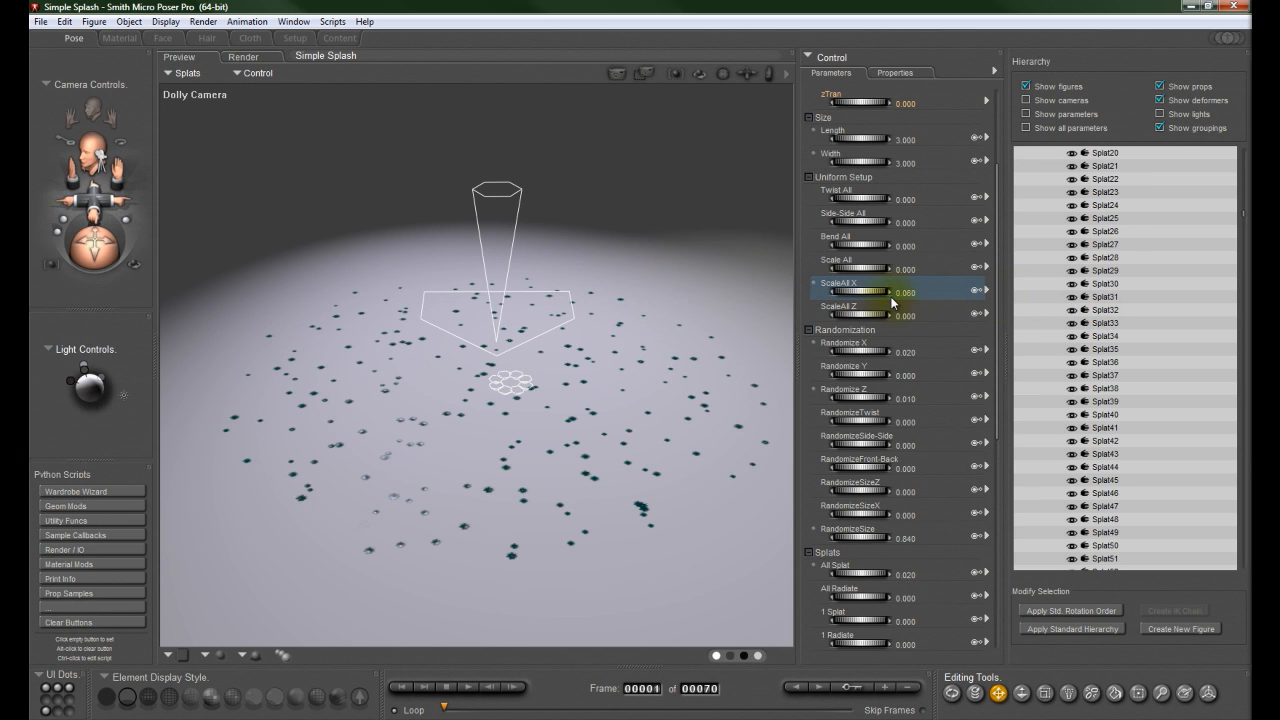
{"action": "left_click", "coordinate": [905, 291]}
{"action": "type", "text": "0"}
{"action": "key", "text": "Return"}
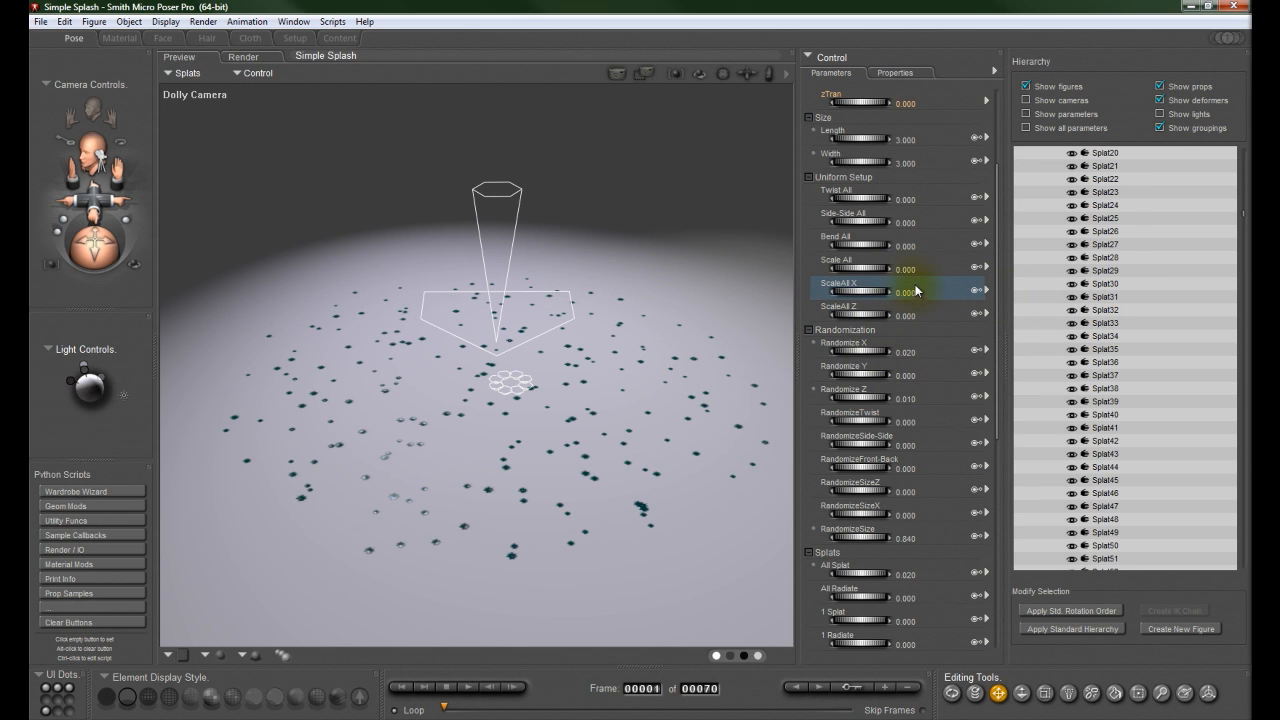
Step: Enlarge the splats by setting Scale All to 0.45, and try the Randomize X dial, returning it to 0.02
{"action": "left_click_drag", "start_coordinate": [861, 274], "coordinate": [891, 267]}
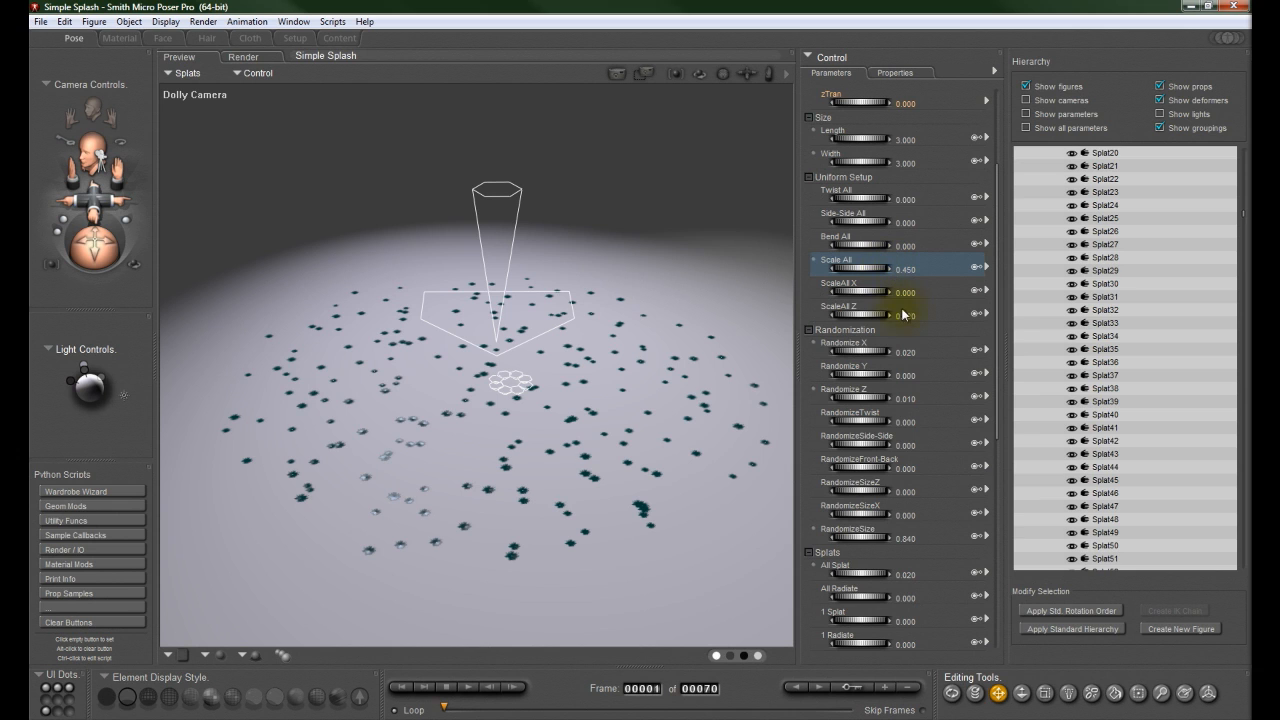
{"action": "scroll", "coordinate": [995, 355], "scroll_direction": "down", "scroll_amount": 3}
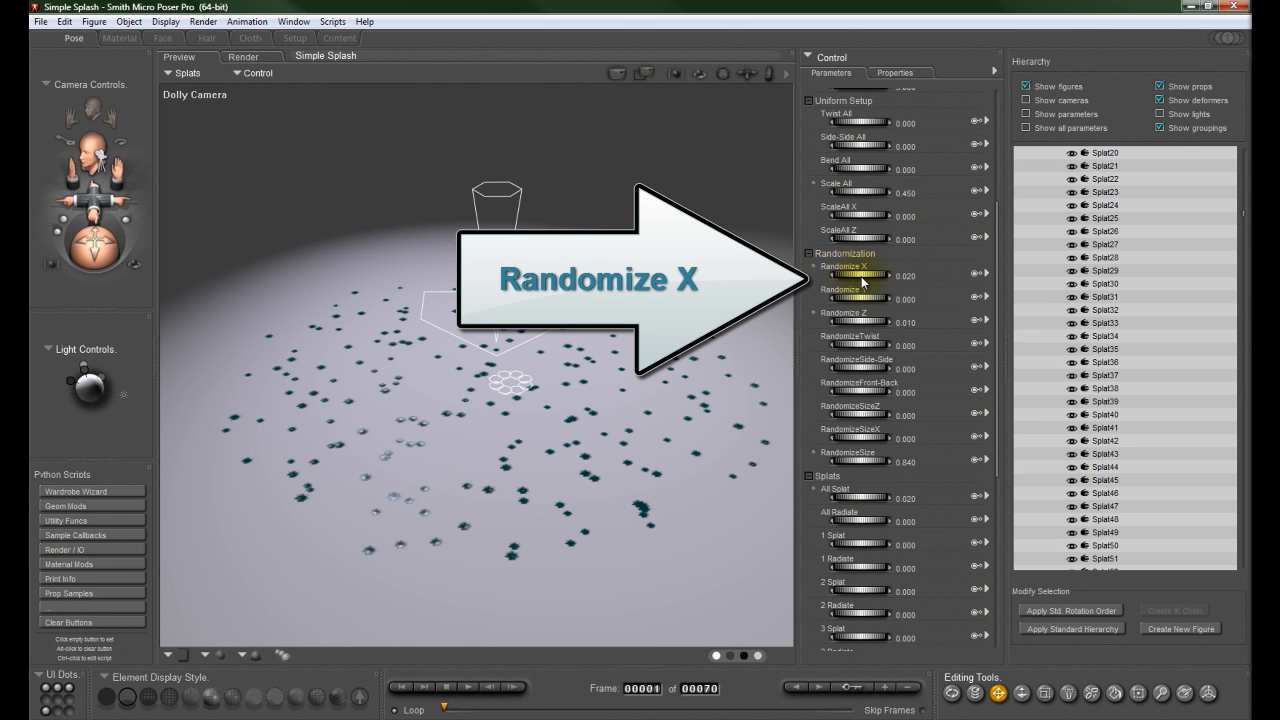
{"action": "mouse_move", "coordinate": [860, 277]}
{"action": "left_mouse_down"}
{"action": "mouse_move", "coordinate": [849, 277]}
{"action": "mouse_move", "coordinate": [868, 280]}
{"action": "left_mouse_up"}
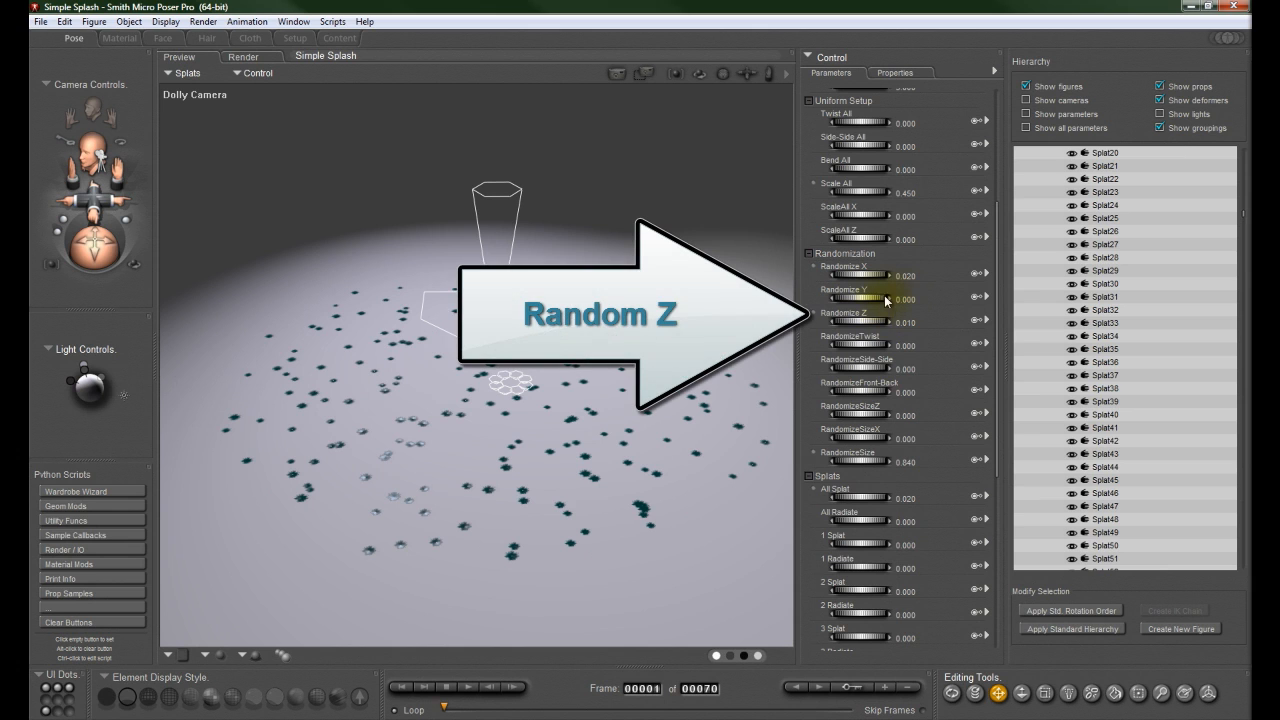
Step: Try RandomizeTwist on the splats from about -11.6 up to 88, and reset it to 0
{"action": "left_click", "coordinate": [855, 345]}
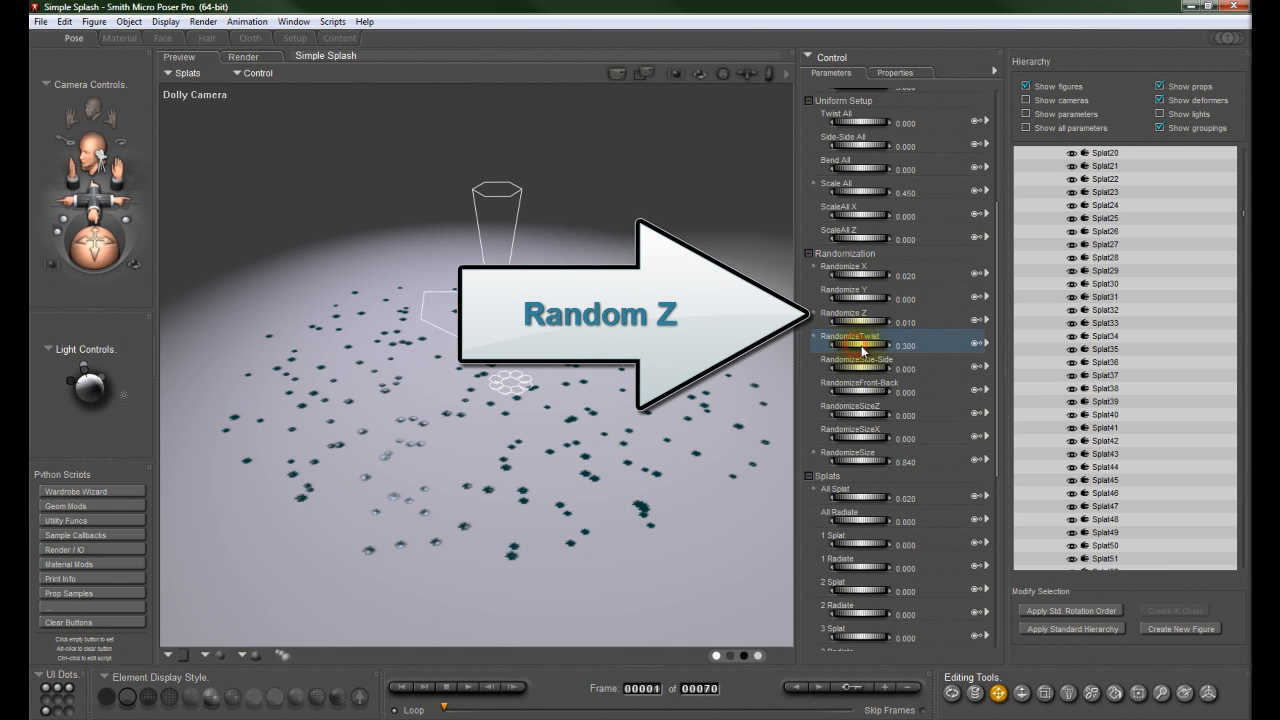
{"action": "left_click_drag", "start_coordinate": [862, 350], "coordinate": [820, 346]}
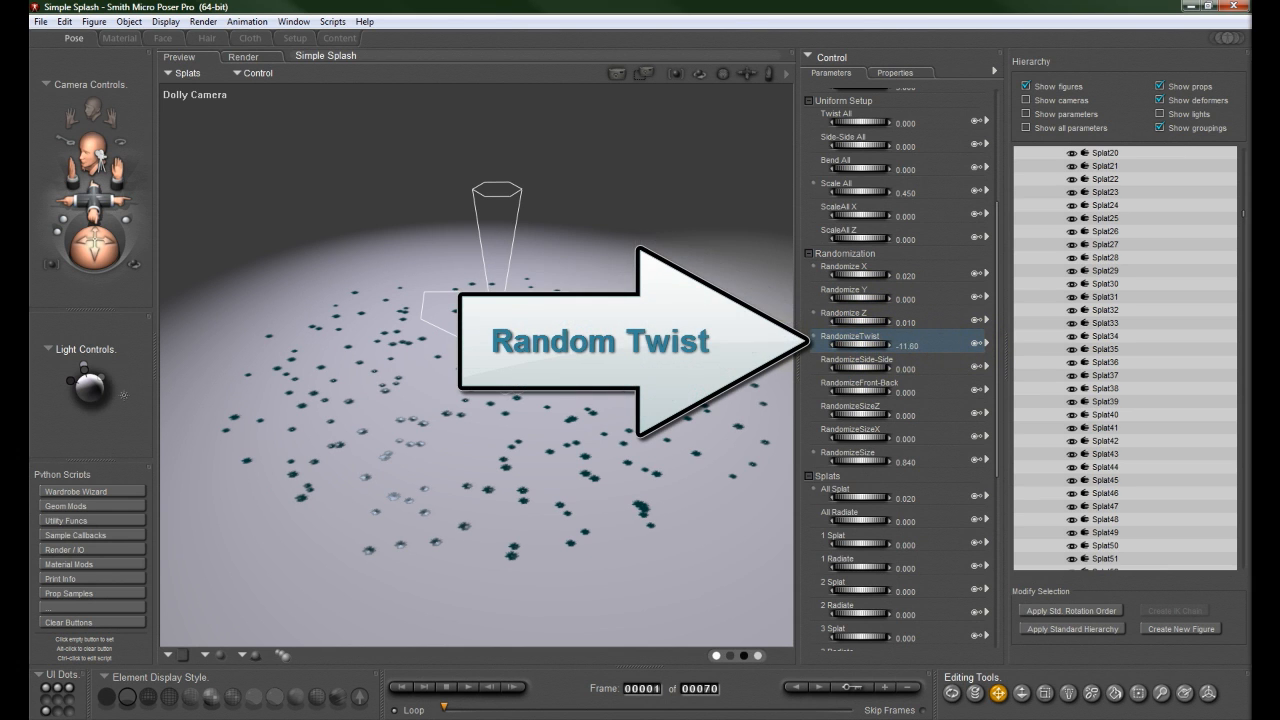
{"action": "left_click_drag", "start_coordinate": [476, 350], "coordinate": [1249, 371]}
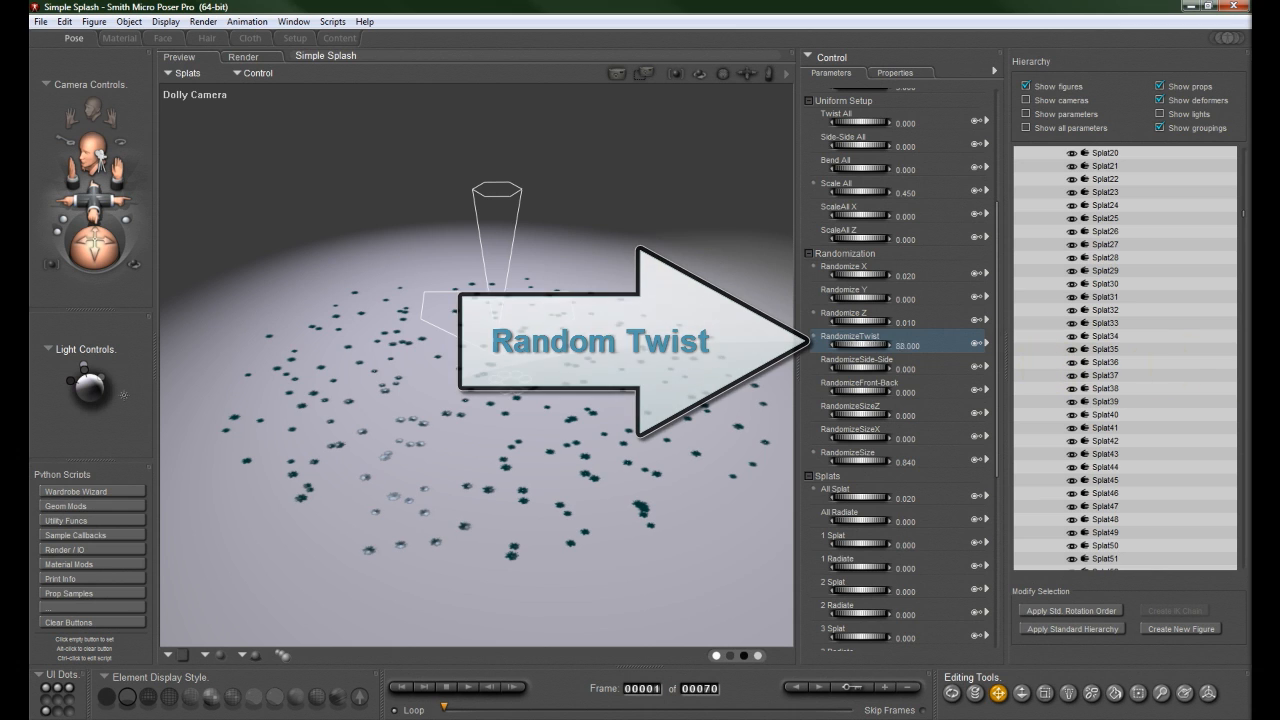
{"action": "left_click", "coordinate": [905, 348]}
{"action": "type", "text": "0"}
{"action": "key", "text": "Return"}
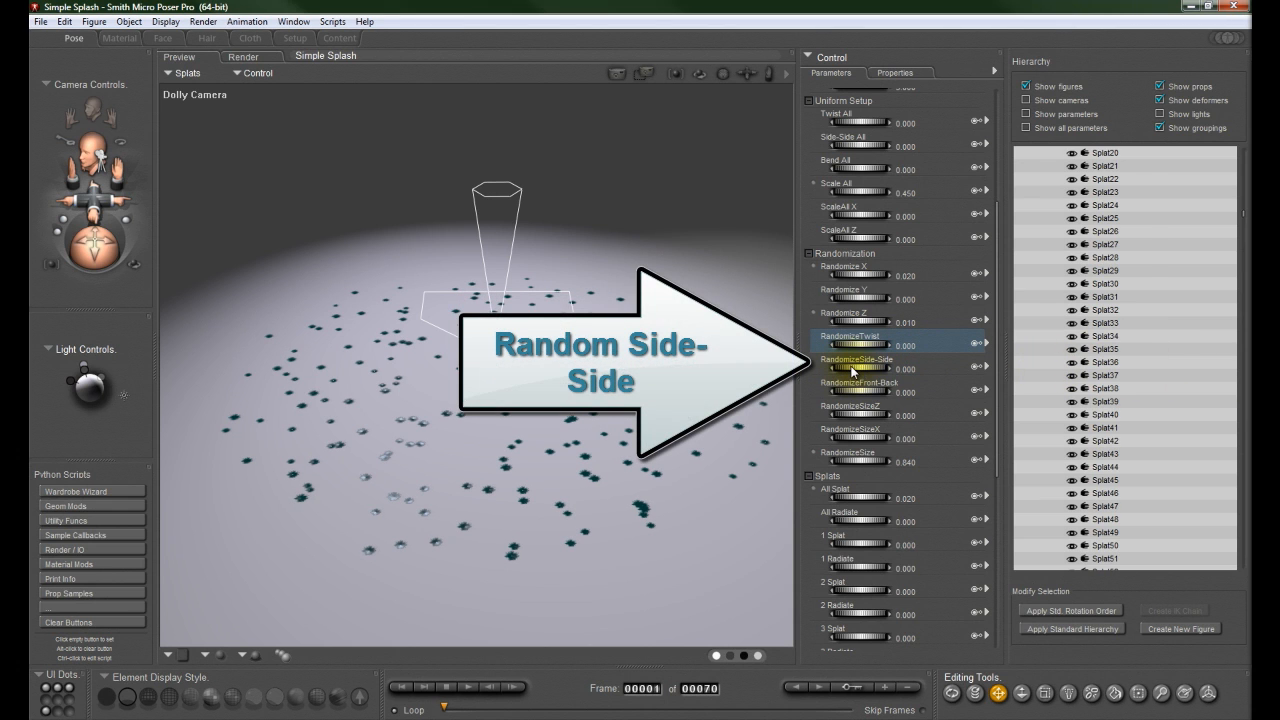
Step: Try the RandomizeSide-Side dial on the splats, and reset it to 0
{"action": "left_click_drag", "start_coordinate": [853, 371], "coordinate": [913, 376]}
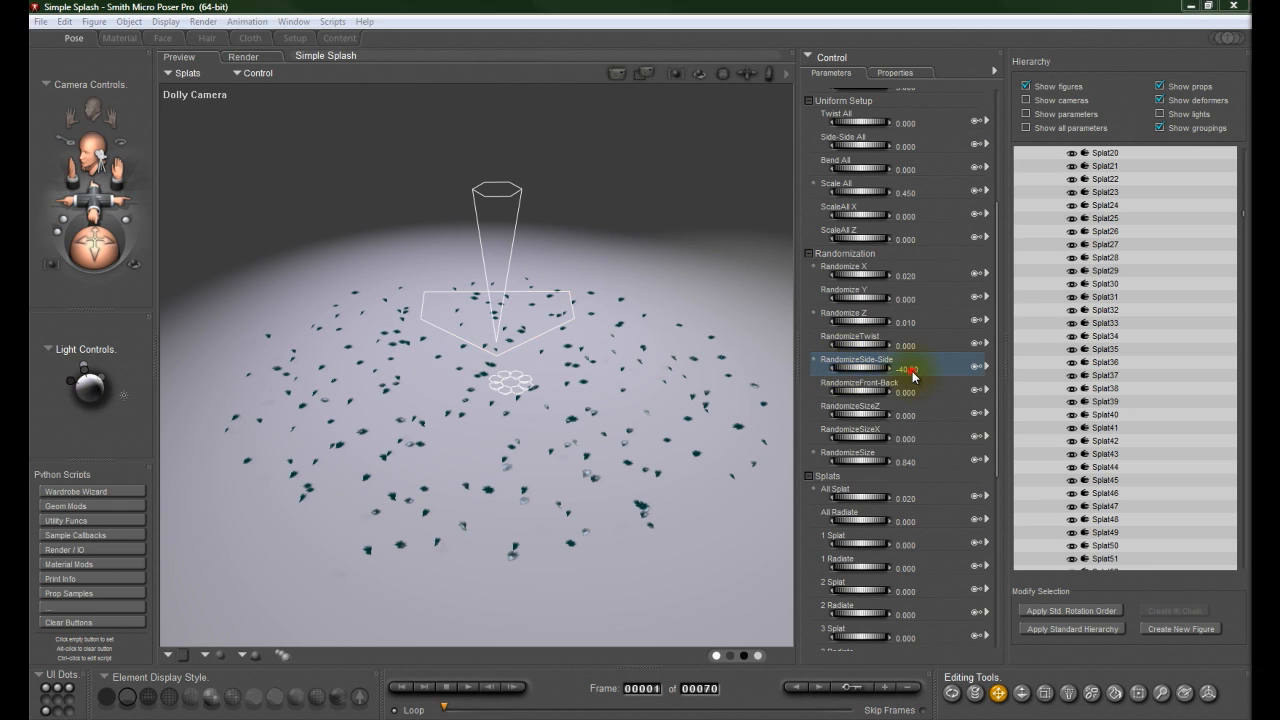
{"action": "left_click", "coordinate": [909, 369]}
{"action": "type", "text": "0"}
{"action": "key", "text": "Return"}
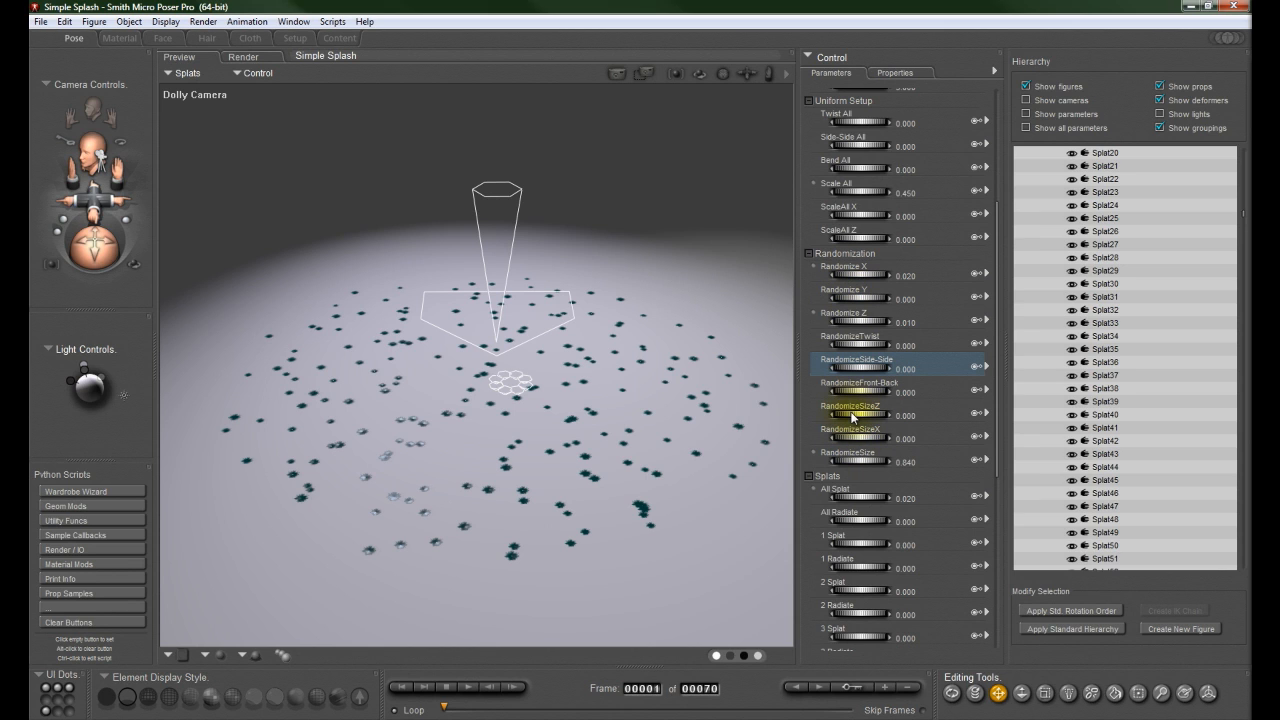
Step: Try the RandomizeSizeZ dial on the splats and nudge RandomizeSize to 0.85
{"action": "left_click_drag", "start_coordinate": [852, 415], "coordinate": [825, 418]}
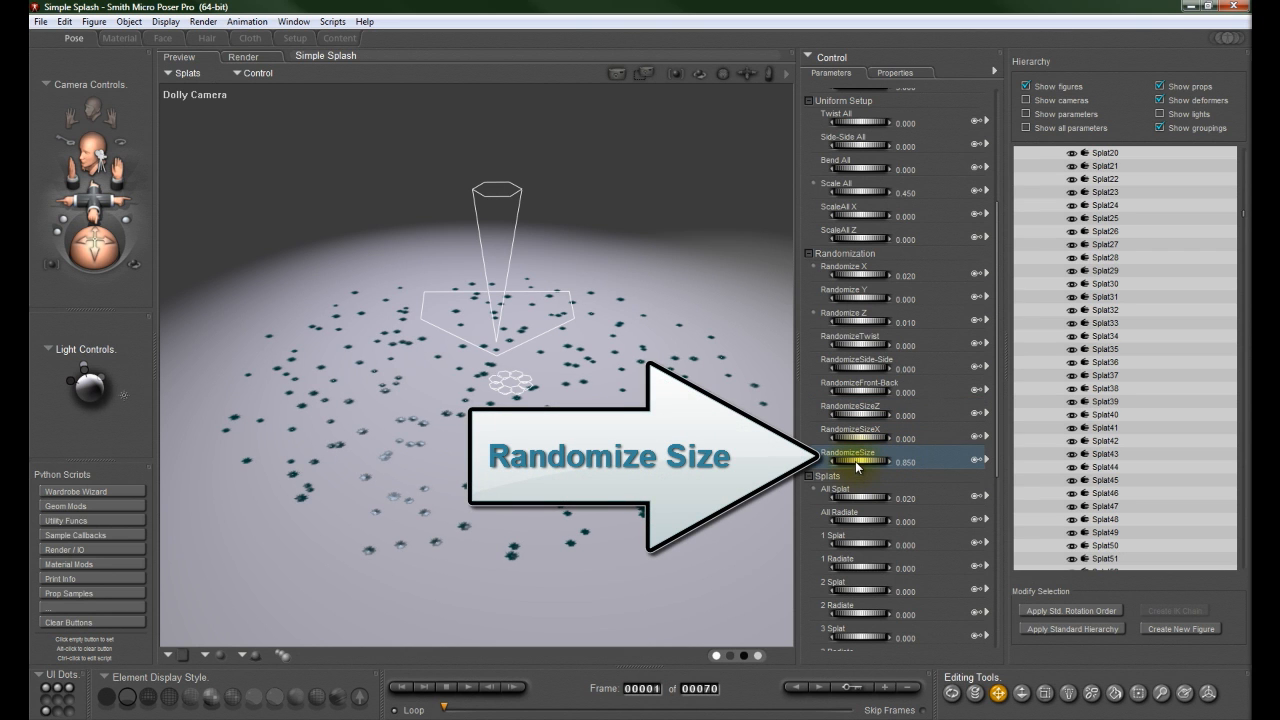
{"action": "mouse_move", "coordinate": [855, 461]}
{"action": "left_mouse_down"}
{"action": "mouse_move", "coordinate": [1246, 476]}
{"action": "mouse_move", "coordinate": [859, 459]}
{"action": "left_mouse_up"}
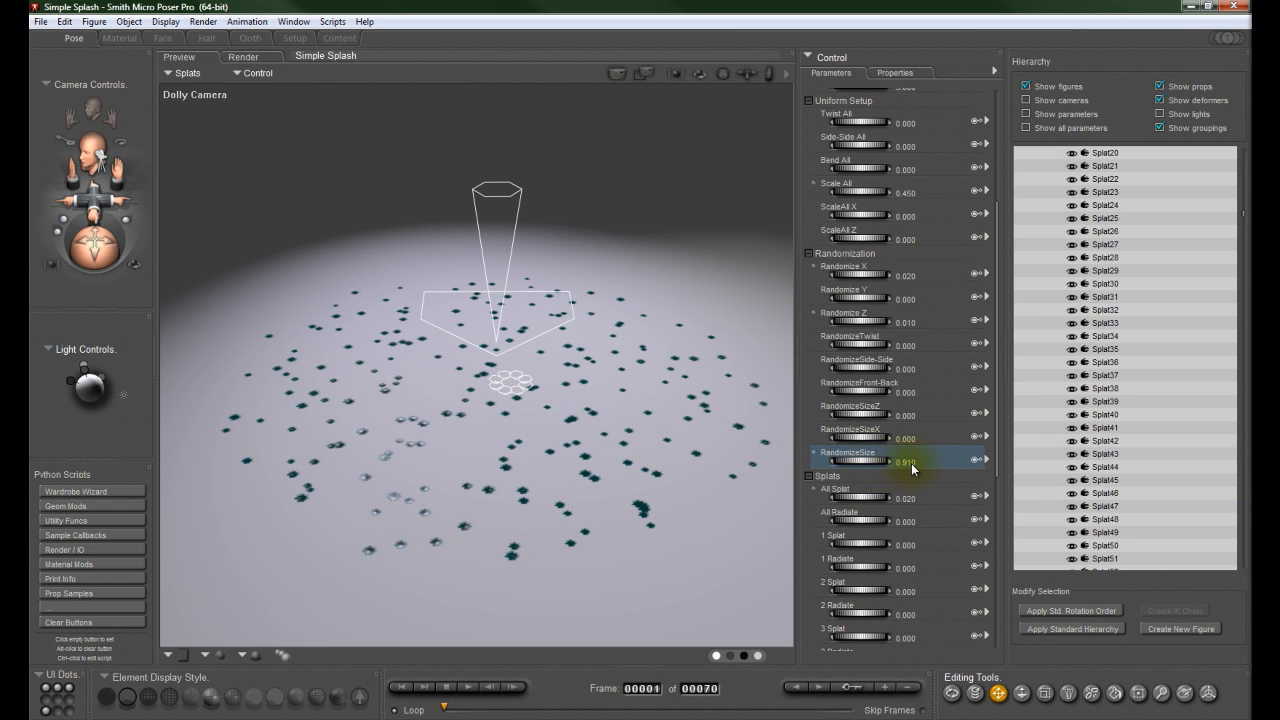
Step: Lower the All Splat dial in the Splats group to 0
{"action": "scroll", "coordinate": [909, 463], "scroll_direction": "down", "scroll_amount": 5}
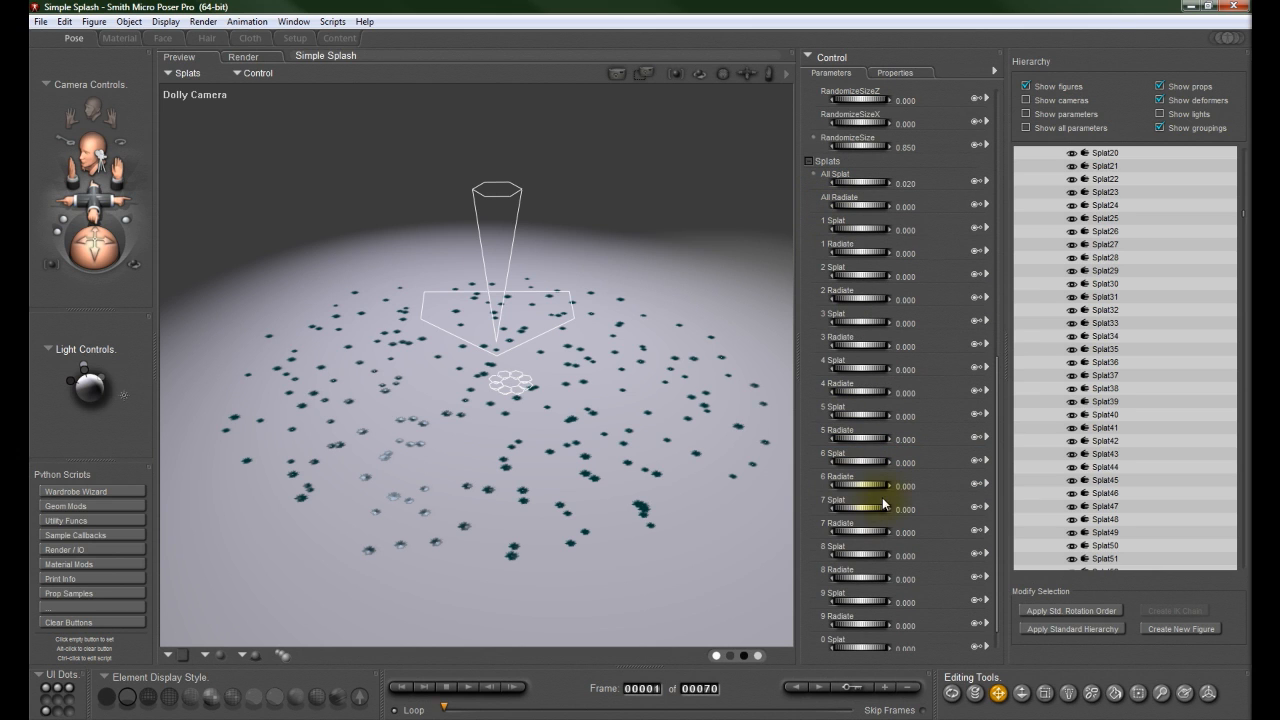
{"action": "left_click_drag", "start_coordinate": [997, 531], "coordinate": [998, 572]}
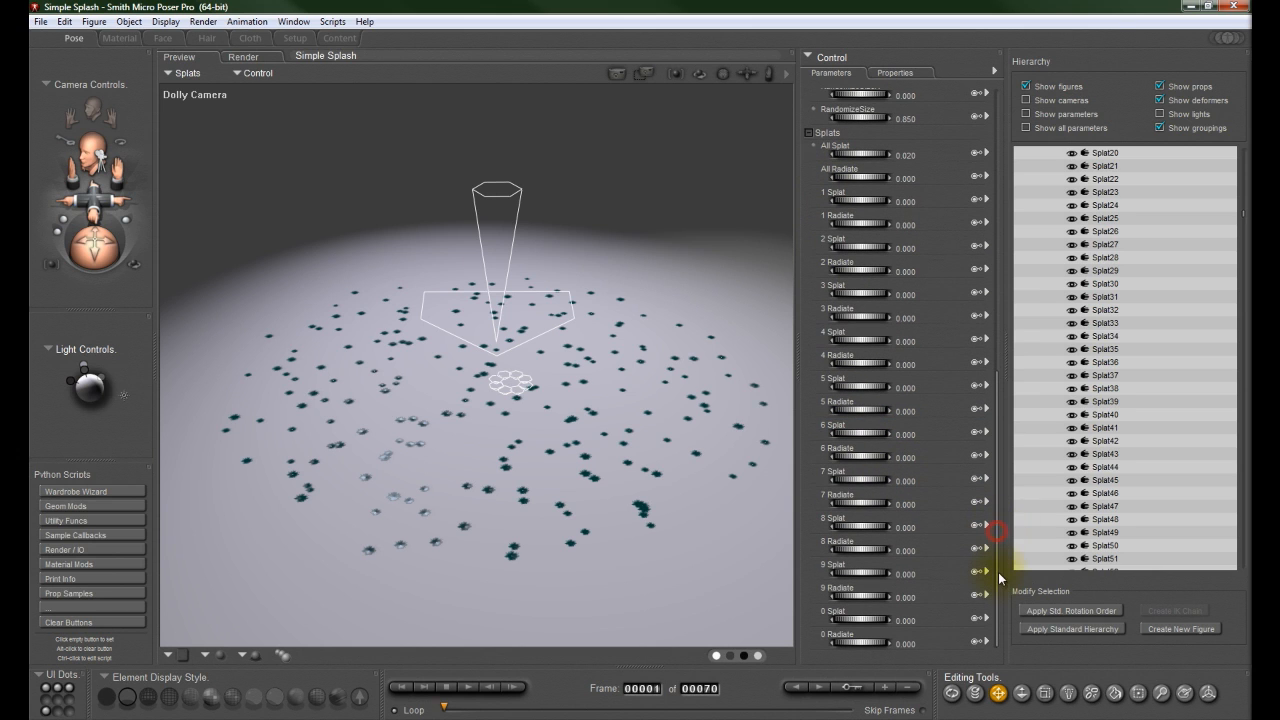
{"action": "mouse_move", "coordinate": [860, 158]}
{"action": "left_mouse_down"}
{"action": "mouse_move", "coordinate": [872, 152]}
{"action": "mouse_move", "coordinate": [846, 158]}
{"action": "left_mouse_up"}
{"action": "left_click", "coordinate": [903, 155]}
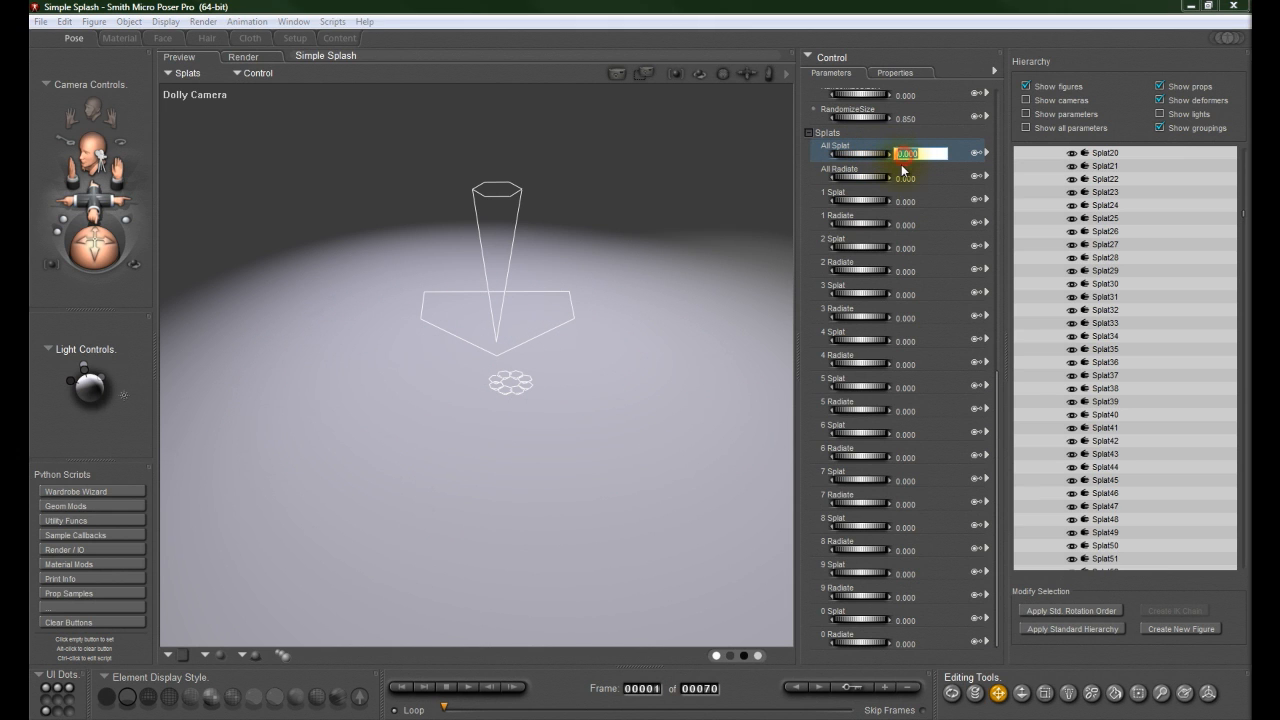
Step: Try the 1 Splat dial up to 1 to raise the first group of splats, and return it to 0
{"action": "left_click", "coordinate": [864, 204]}
{"action": "left_click_drag", "start_coordinate": [864, 204], "coordinate": [771, 206]}
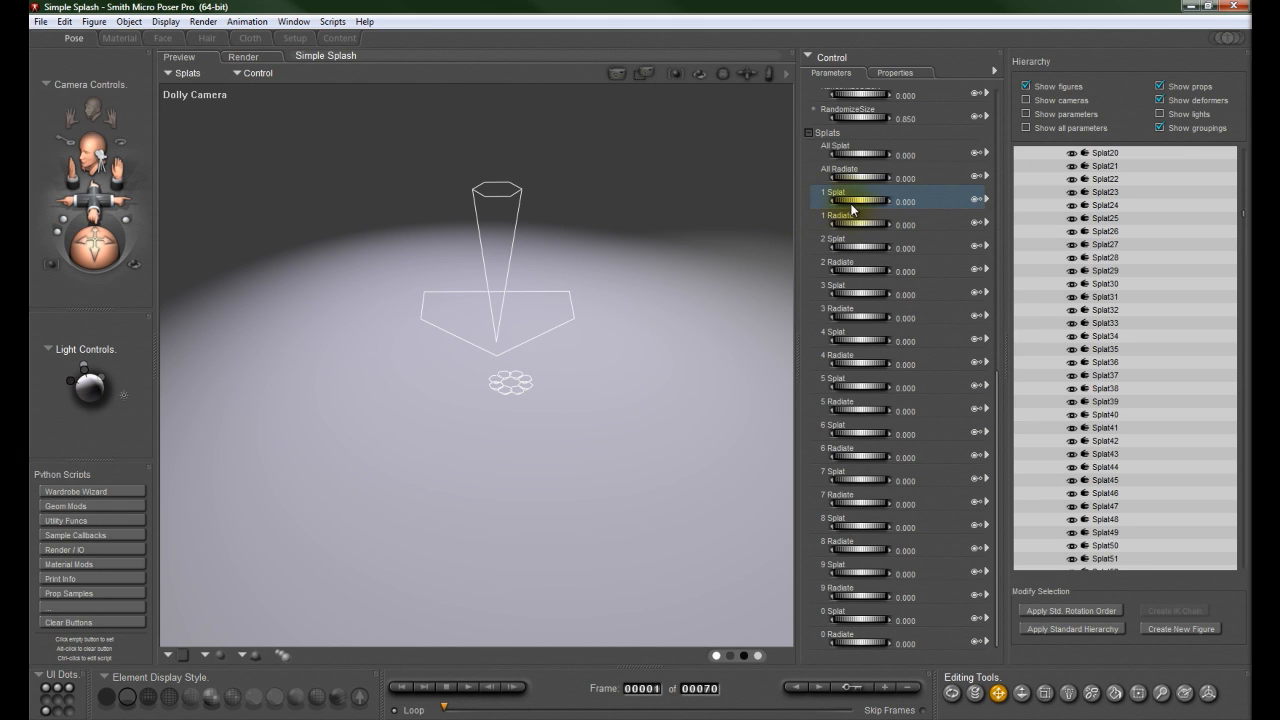
{"action": "left_click_drag", "start_coordinate": [853, 205], "coordinate": [757, 200]}
{"action": "left_click_drag", "start_coordinate": [862, 205], "coordinate": [749, 223]}
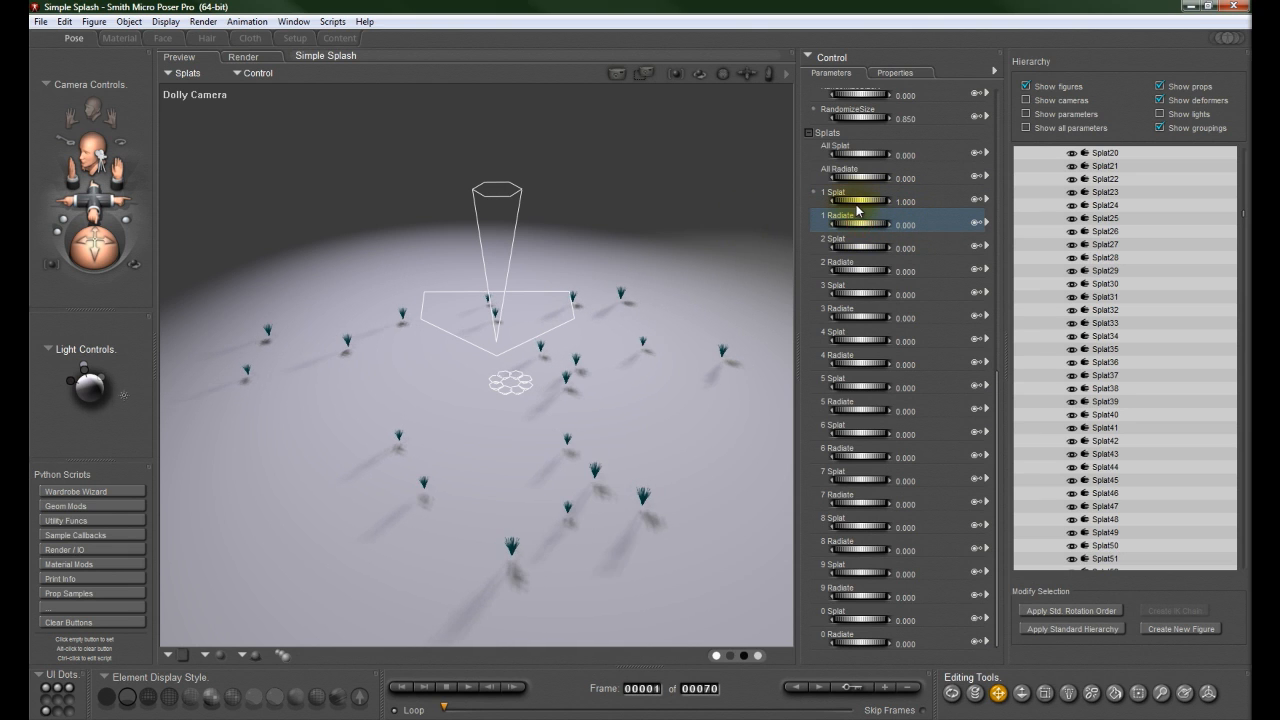
{"action": "left_click_drag", "start_coordinate": [857, 204], "coordinate": [700, 200]}
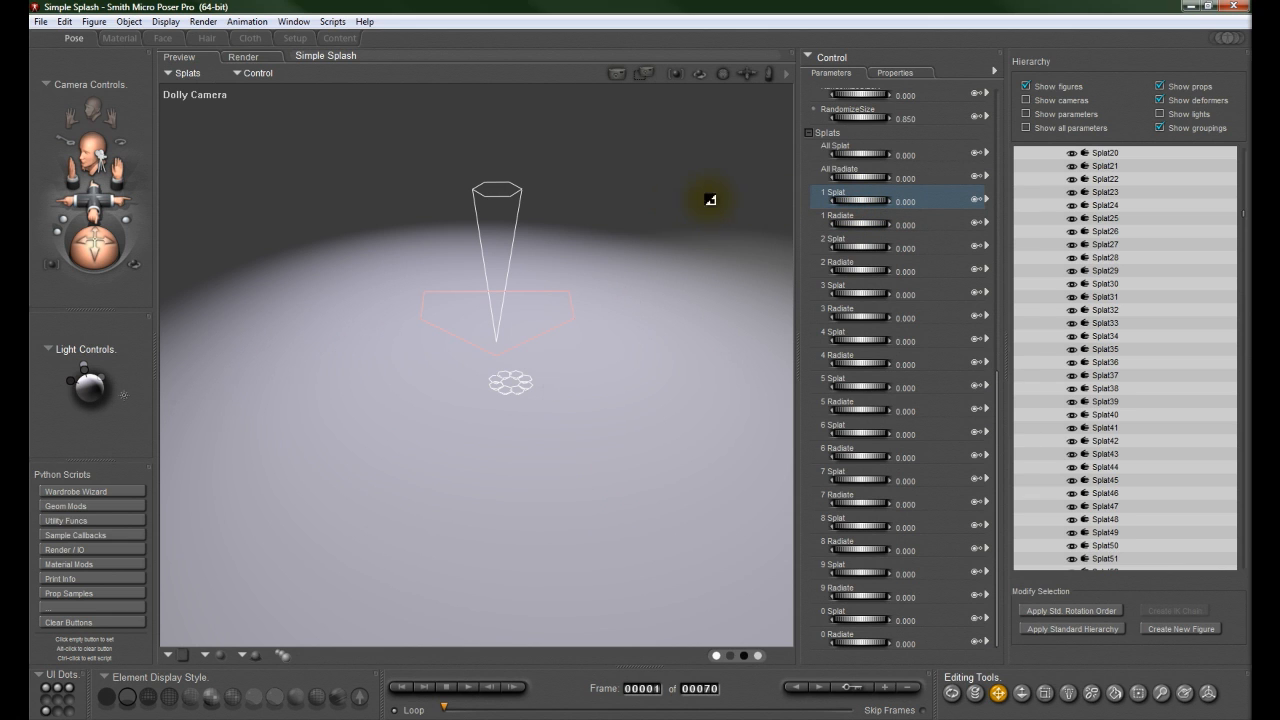
Step: Look up the Splat Cycle 30 animation among the Nerd3D Splash Tool poses in the library, and close the library
{"action": "left_click", "coordinate": [1236, 40]}
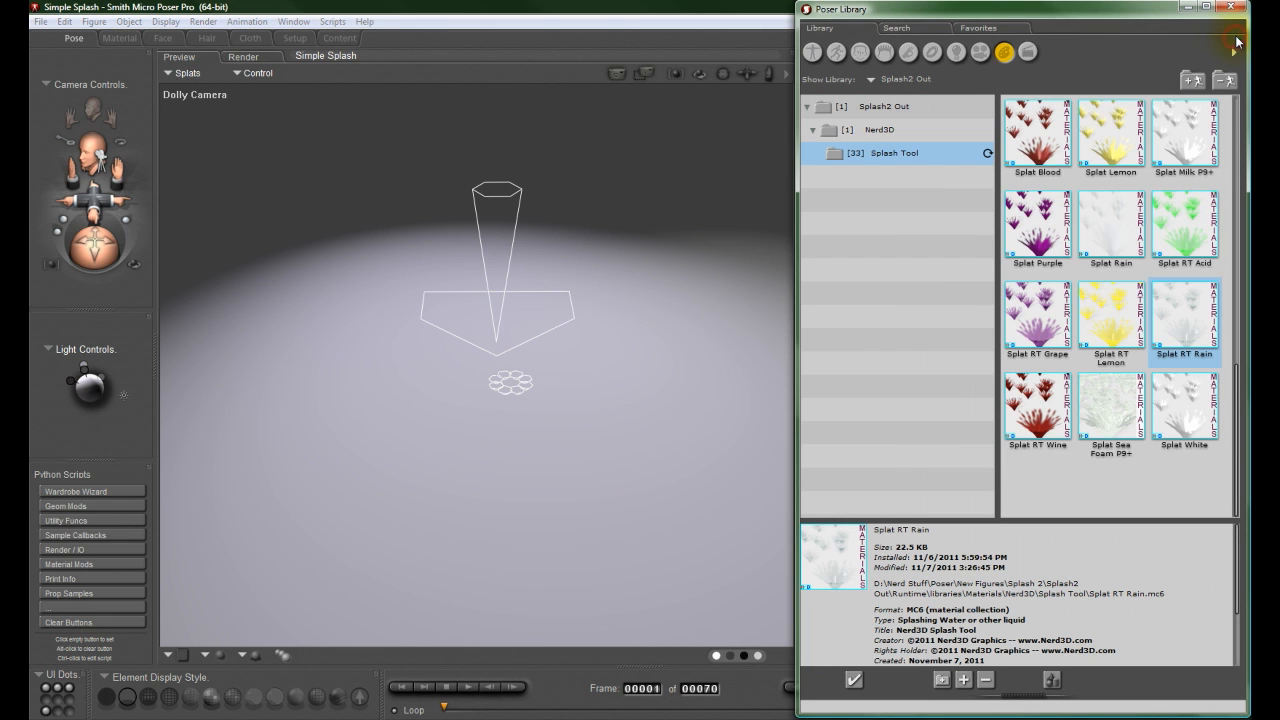
{"action": "left_click", "coordinate": [836, 53]}
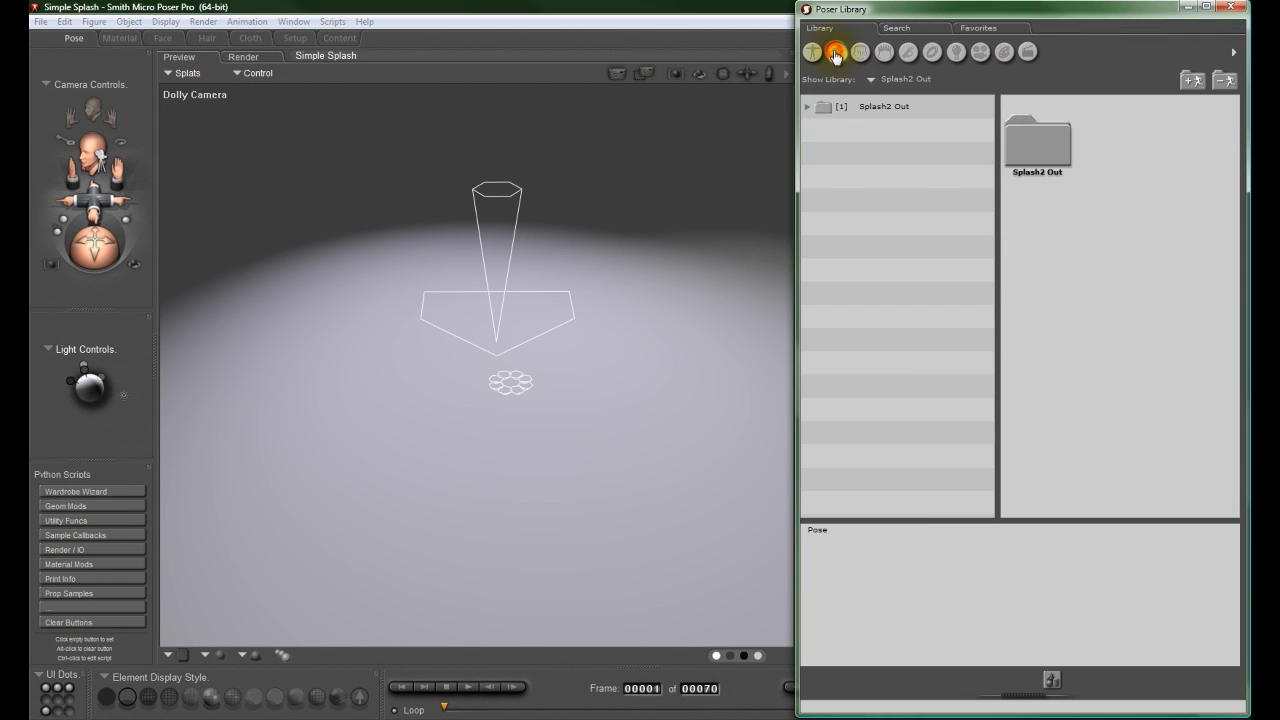
{"action": "left_click", "coordinate": [874, 108]}
{"action": "left_click", "coordinate": [880, 130]}
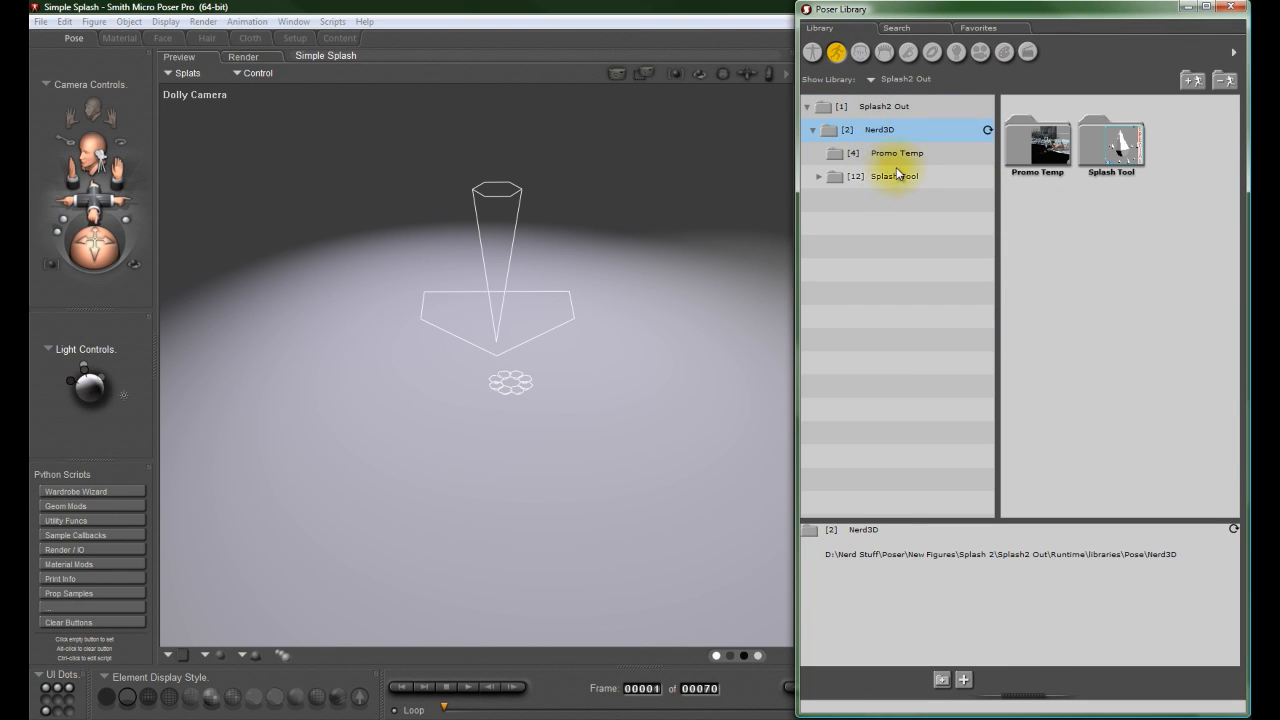
{"action": "left_click", "coordinate": [888, 180]}
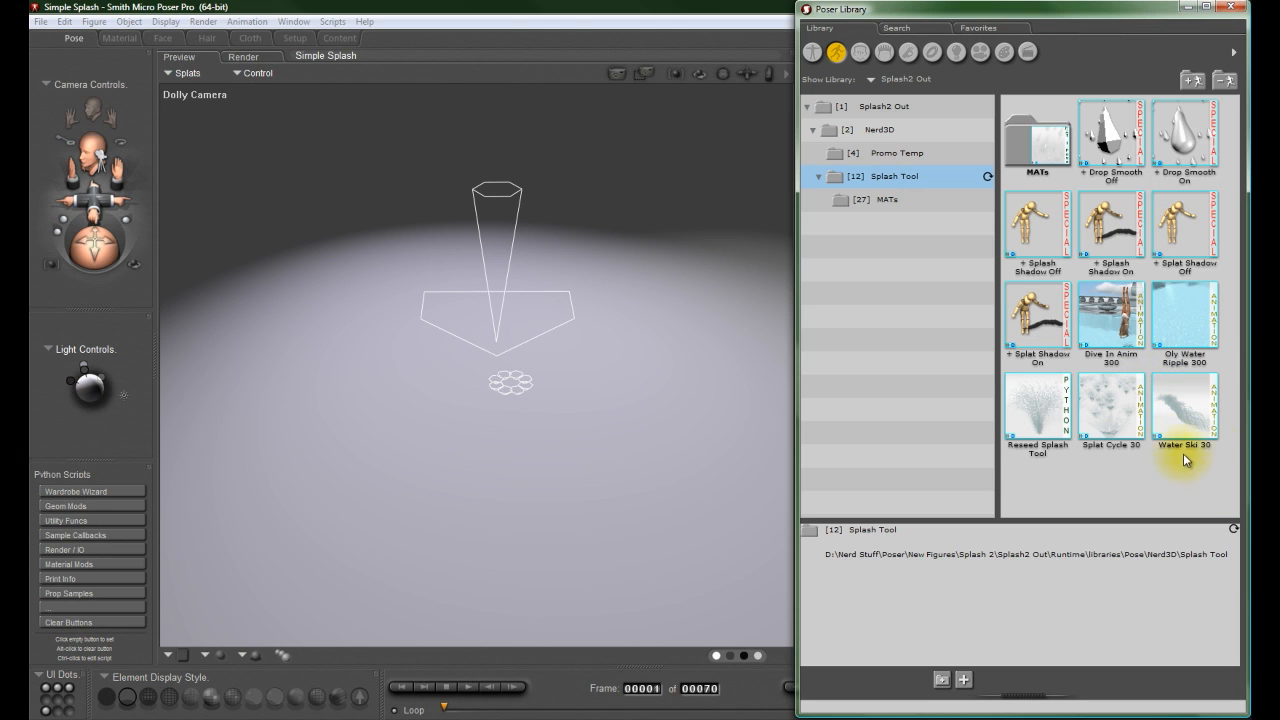
{"action": "left_click", "coordinate": [1112, 426]}
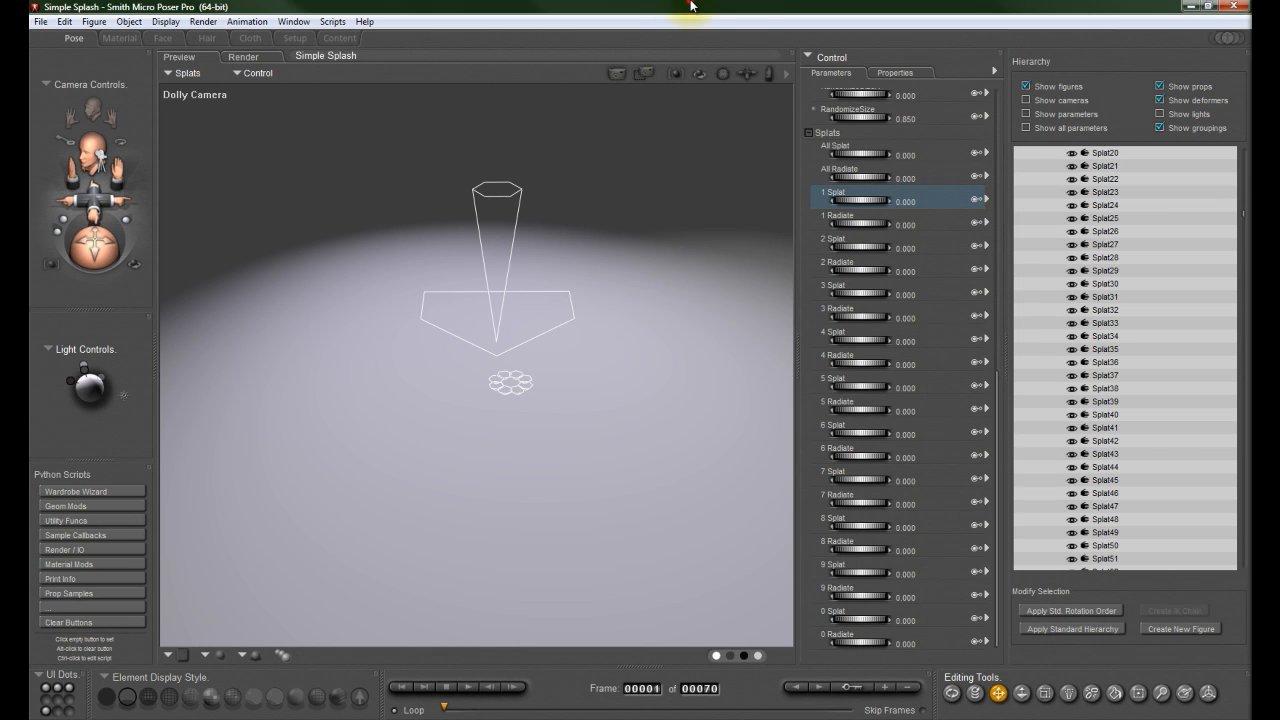
{"action": "left_click", "coordinate": [1236, 5]}
Step: Select the Splats figure's Control and set Scale All to -0.5 at frame 70
{"action": "left_click", "coordinate": [500, 244]}
{"action": "left_click", "coordinate": [546, 314]}
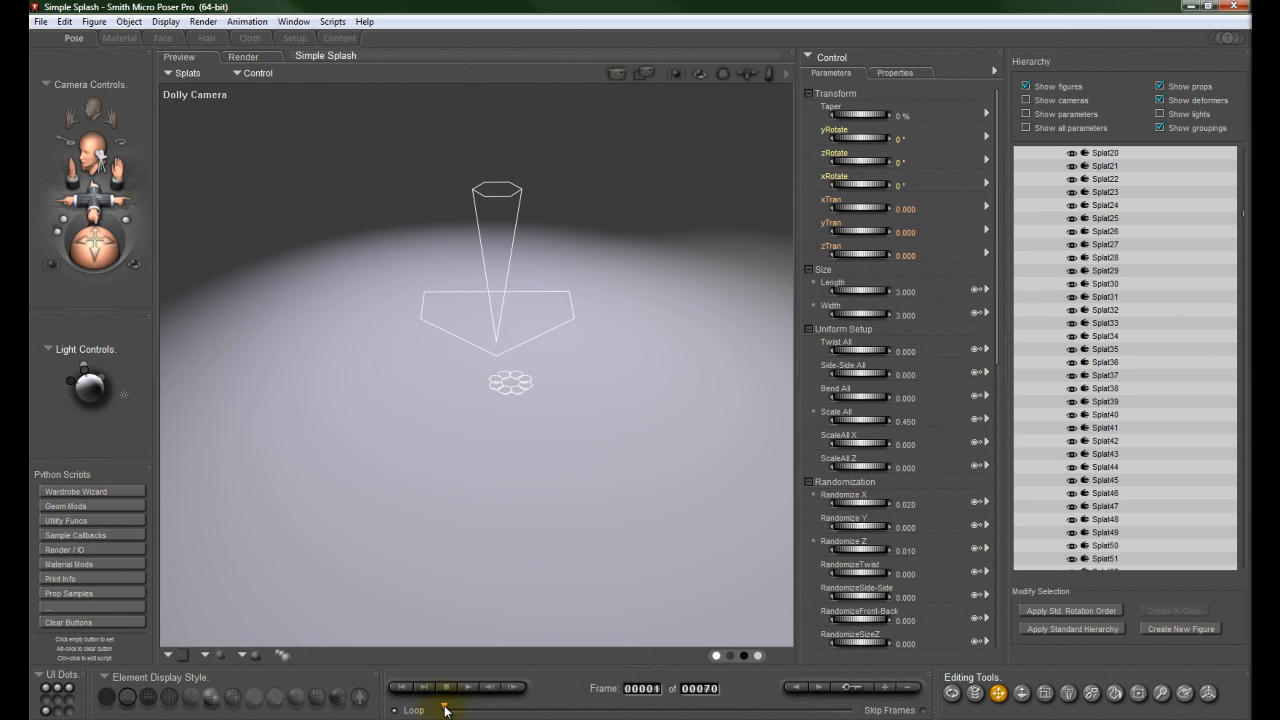
{"action": "left_click_drag", "start_coordinate": [450, 712], "coordinate": [843, 716]}
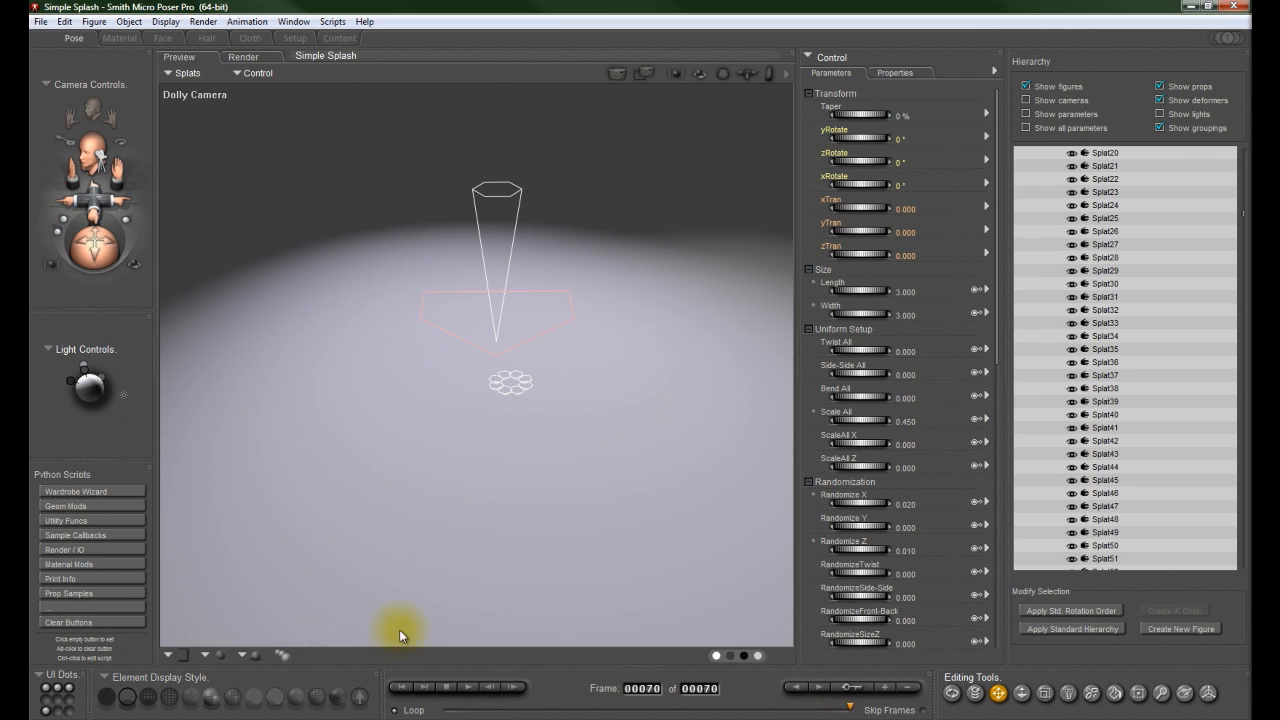
{"action": "left_click_drag", "start_coordinate": [862, 421], "coordinate": [842, 421]}
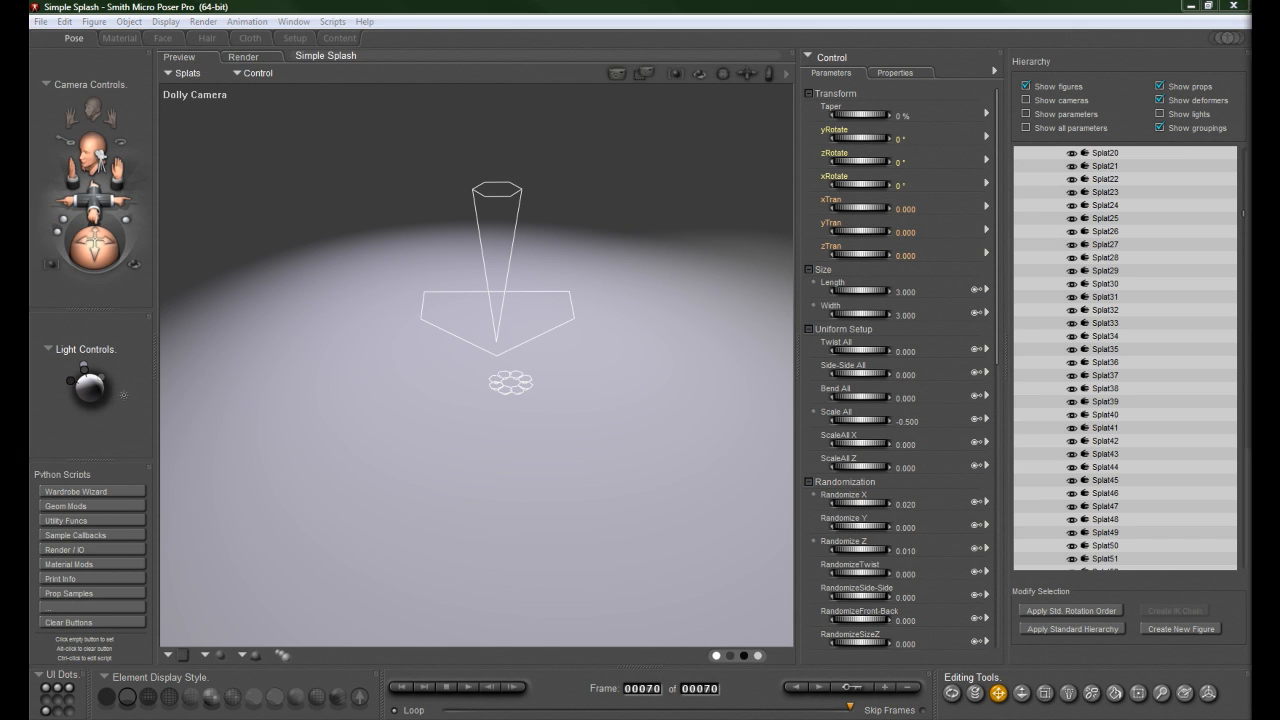
Step: Examine the Splash Tool and Splats keyframes in the animation timeline by scrubbing between frames 40 and 70, and move the palette away
{"action": "left_click_drag", "start_coordinate": [1251, 100], "coordinate": [794, 86]}
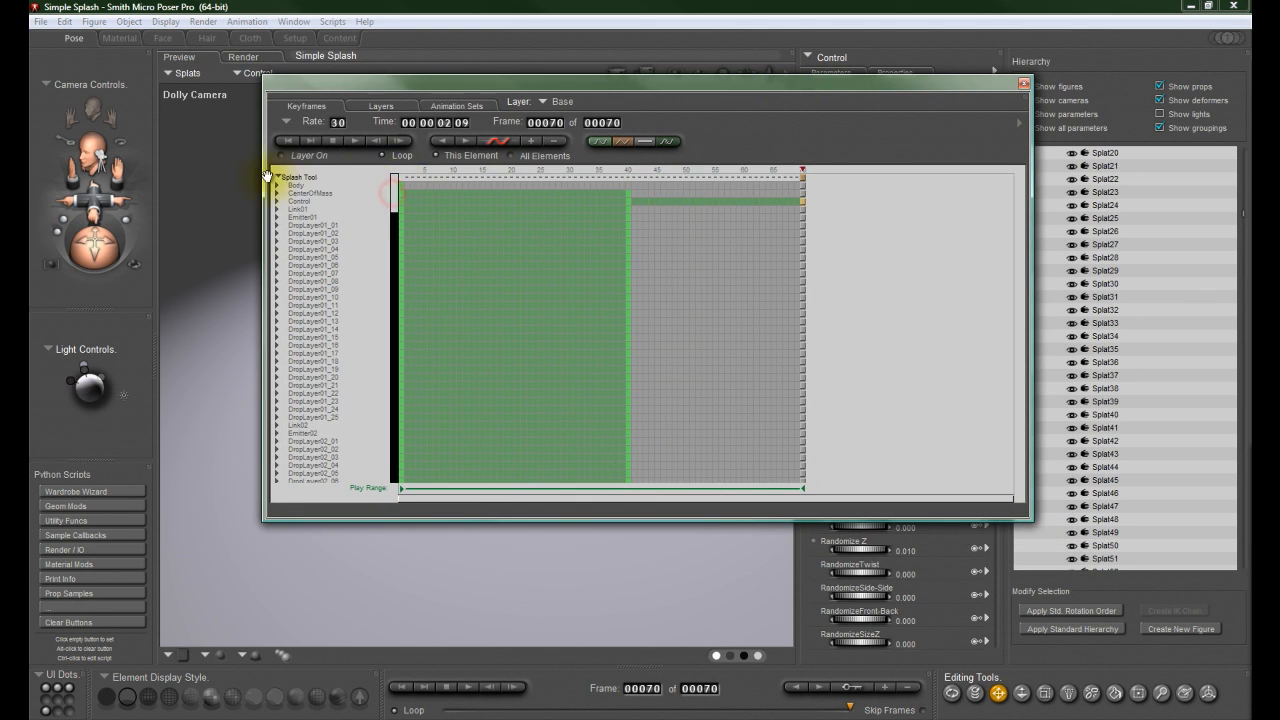
{"action": "left_click", "coordinate": [277, 178]}
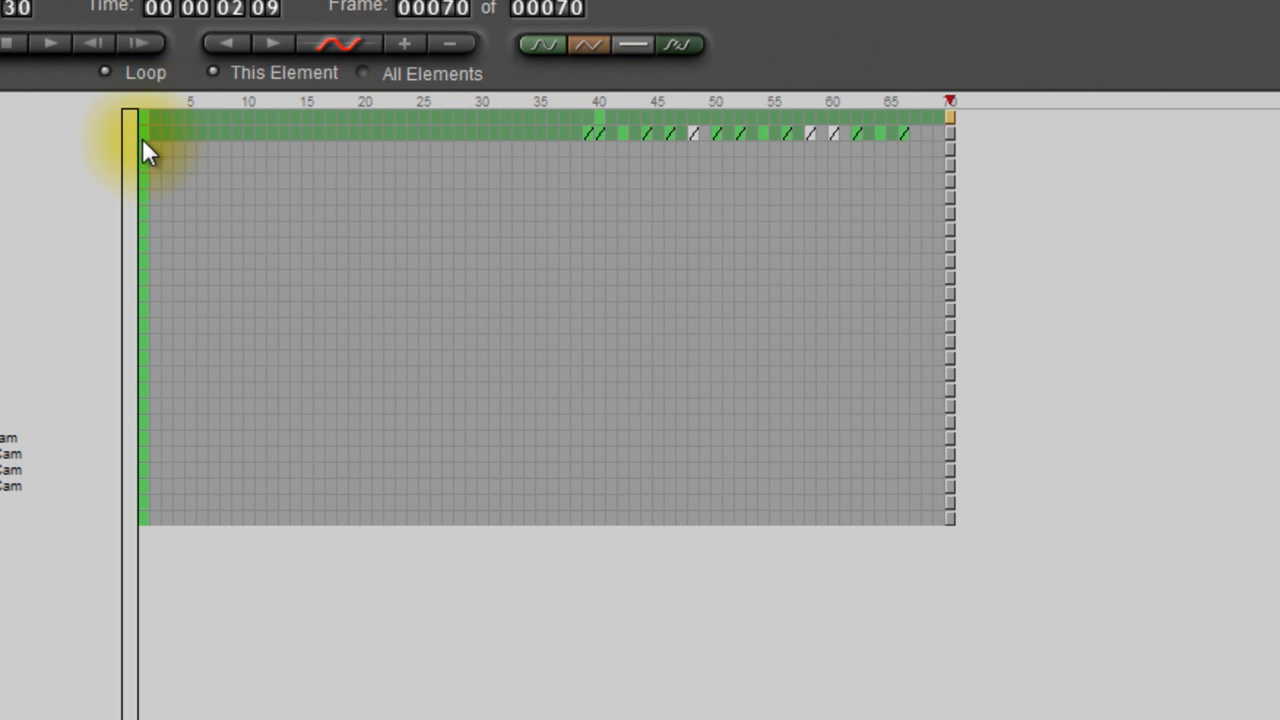
{"action": "left_click", "coordinate": [599, 101]}
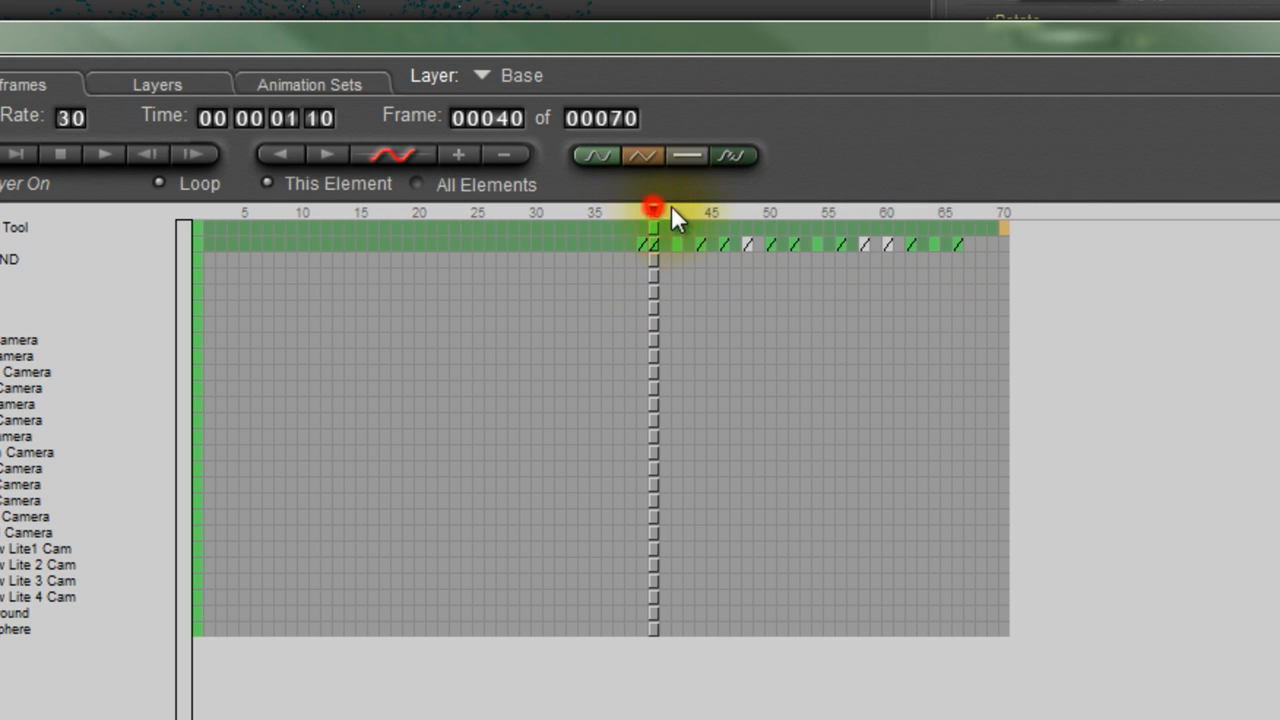
{"action": "left_click_drag", "start_coordinate": [974, 218], "coordinate": [1045, 225]}
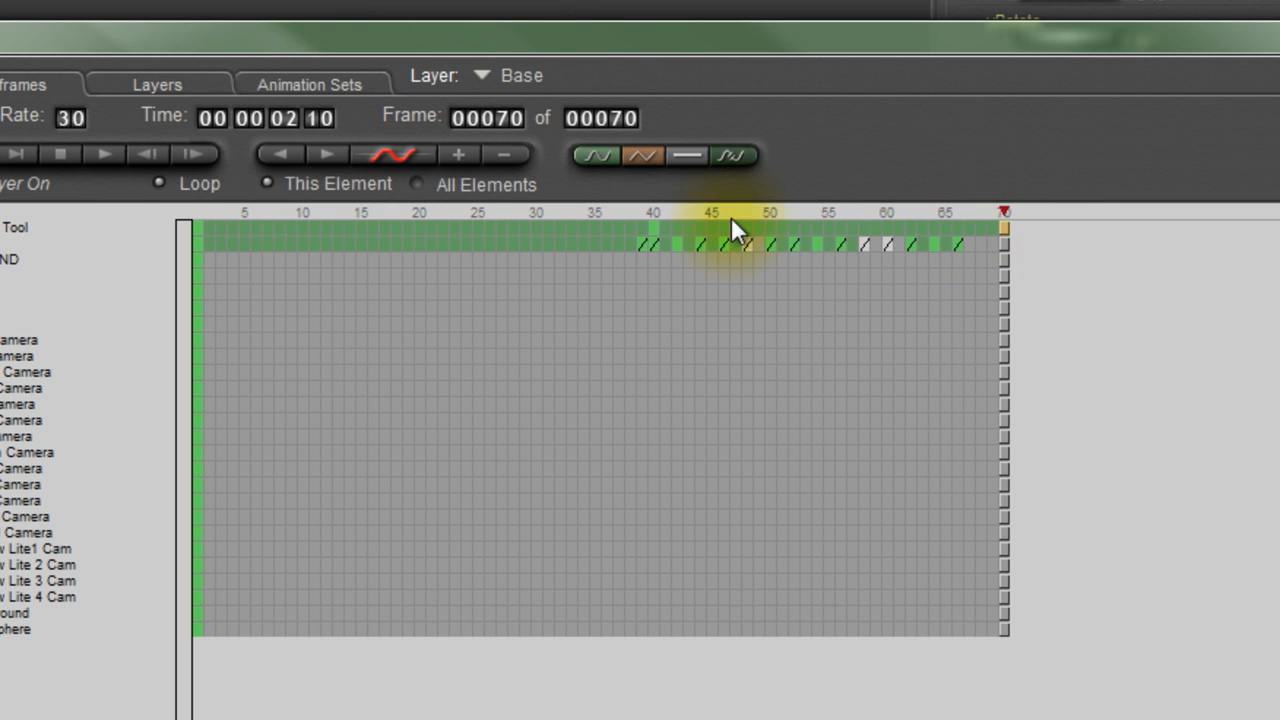
{"action": "left_click", "coordinate": [652, 215]}
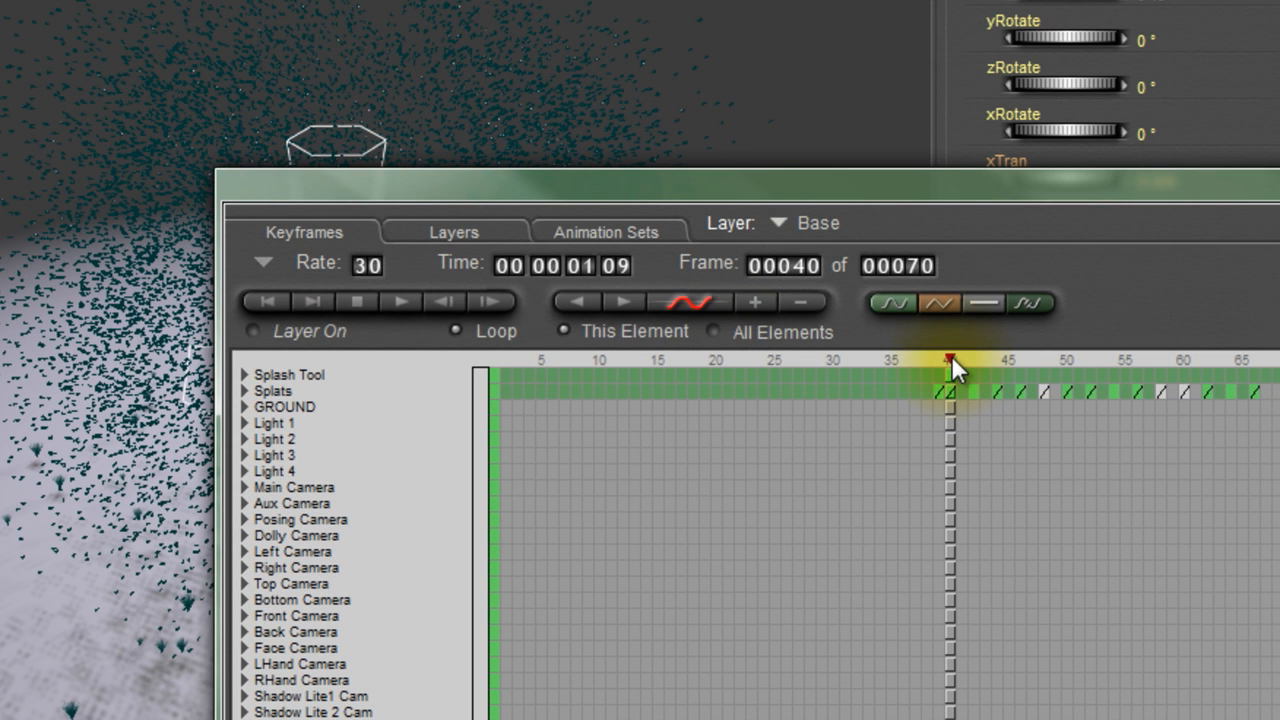
{"action": "left_click_drag", "start_coordinate": [950, 357], "coordinate": [1218, 356]}
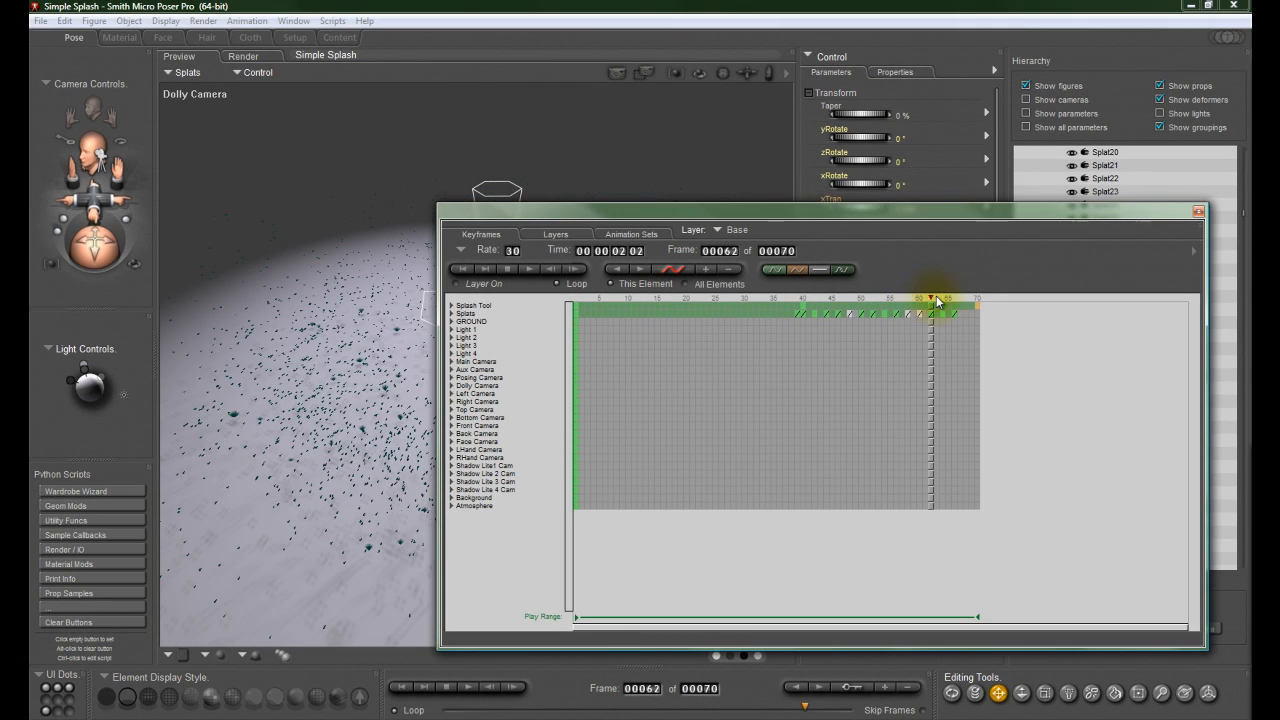
{"action": "left_click_drag", "start_coordinate": [938, 300], "coordinate": [1045, 300]}
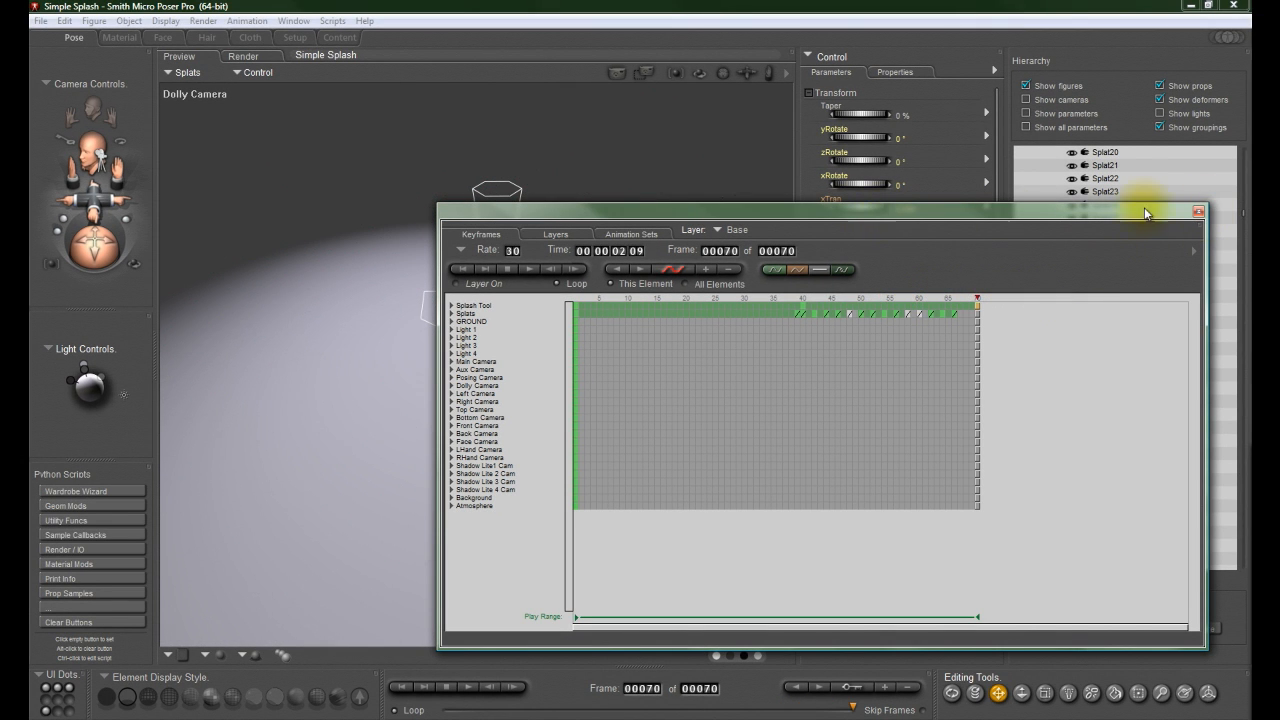
{"action": "double_click", "coordinate": [1070, 212]}
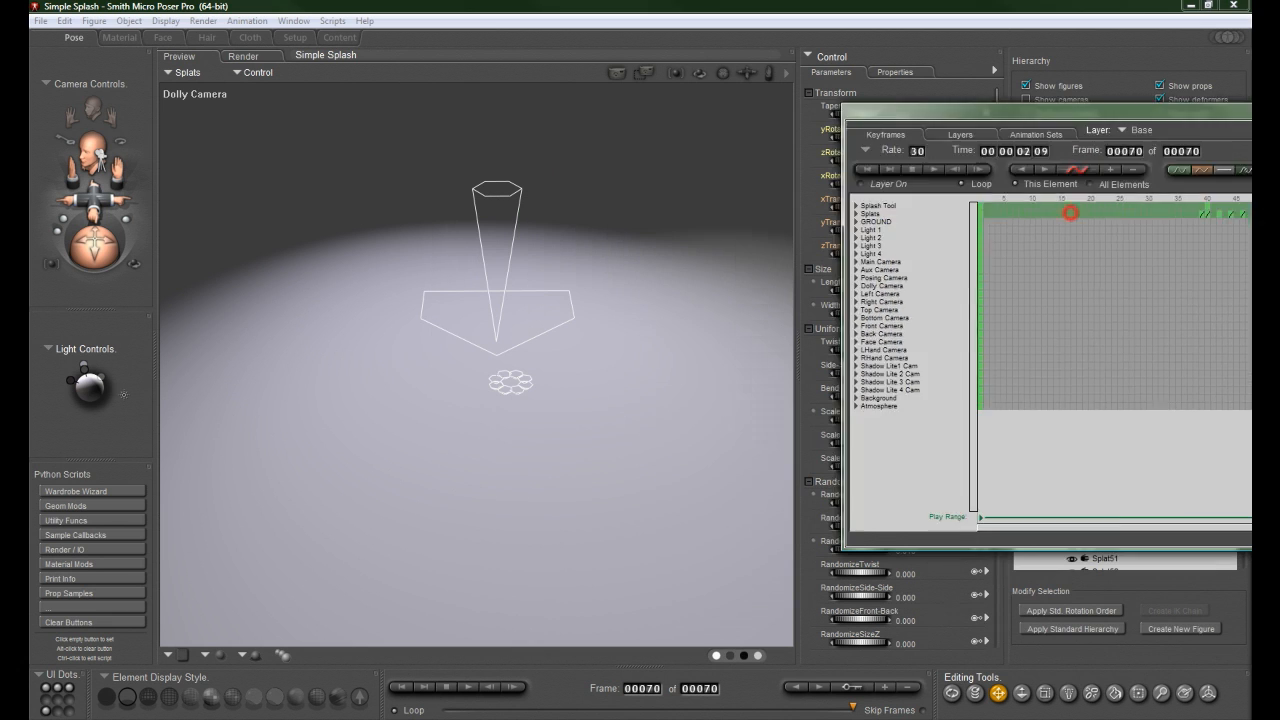
{"action": "left_click_drag", "start_coordinate": [1070, 212], "coordinate": [1279, 110]}
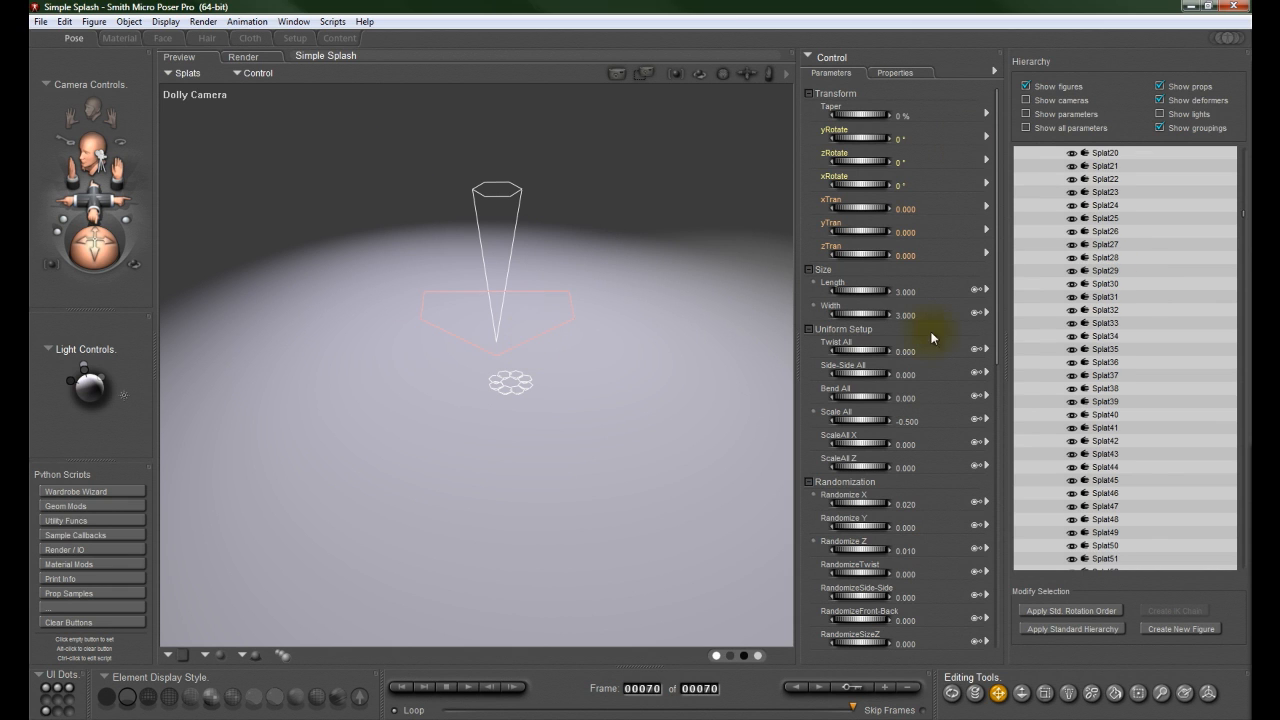
Step: Look up the Reseed Splash Tool script in the pose library and select the Splash Tool figure's Control in the scene
{"action": "left_click", "coordinate": [1229, 40]}
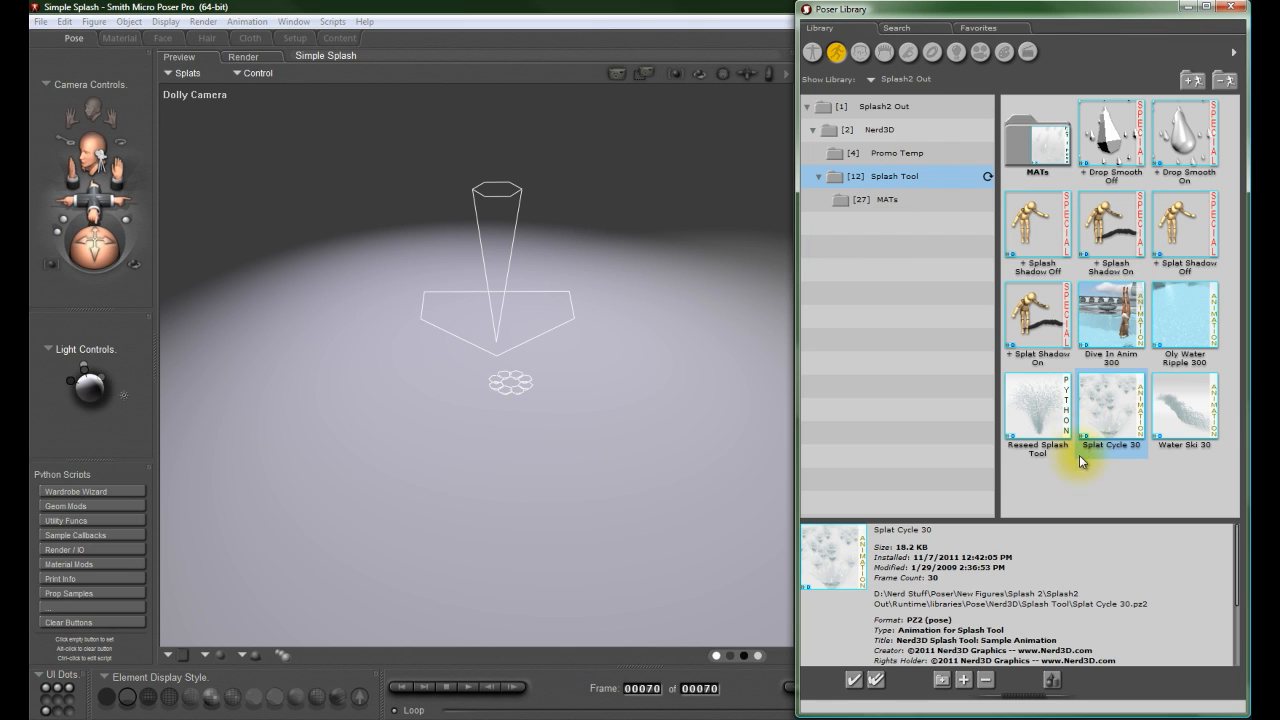
{"action": "left_click", "coordinate": [1028, 405]}
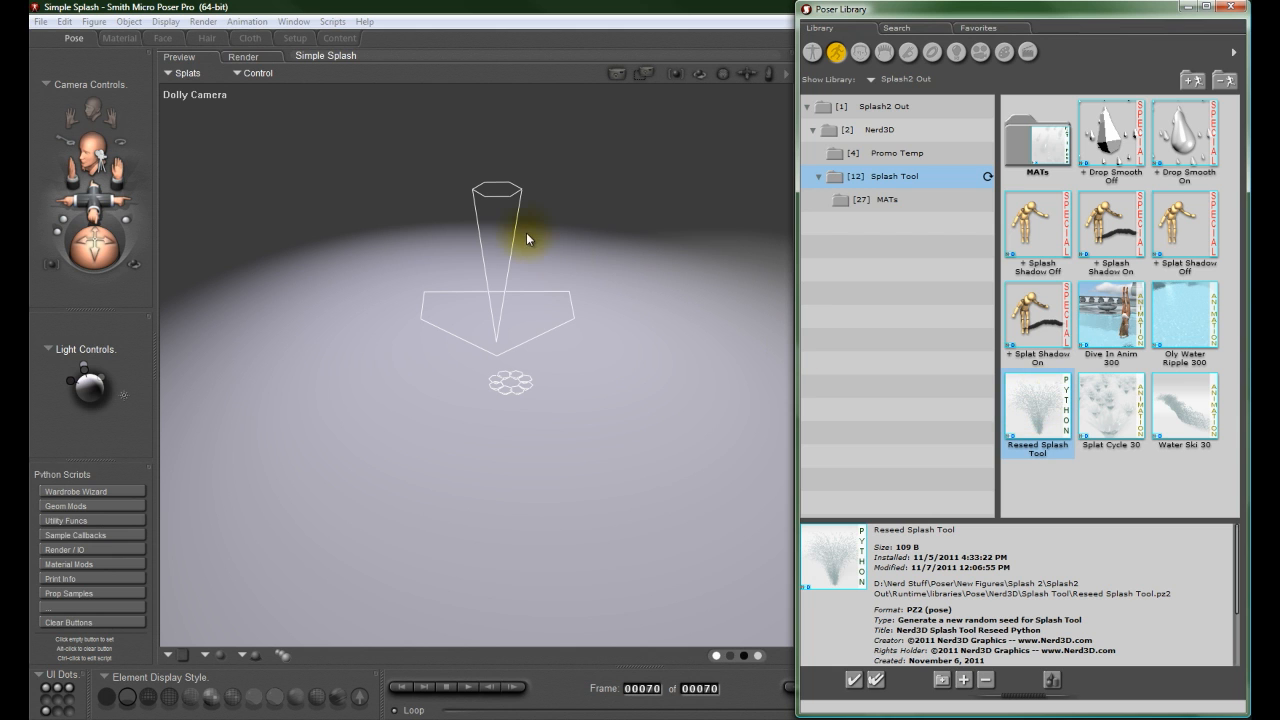
{"action": "left_click", "coordinate": [494, 225]}
{"action": "left_click", "coordinate": [496, 220]}
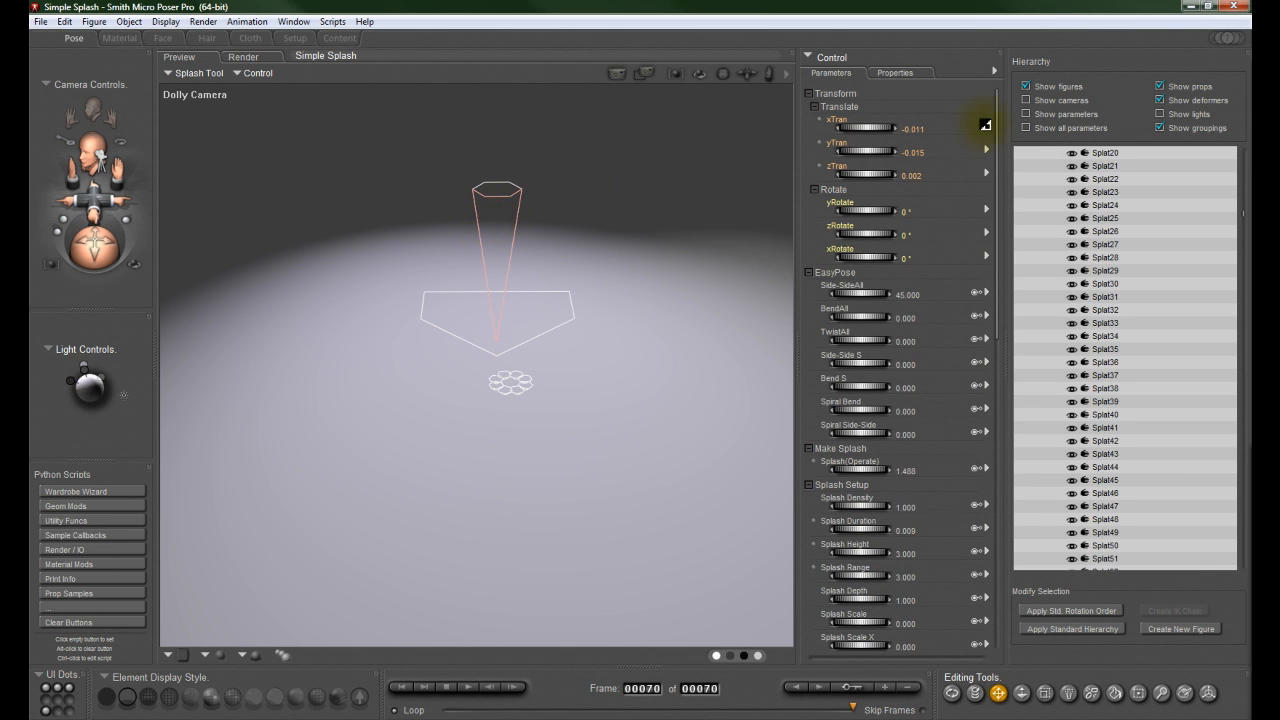
Step: Review the Splash Tool pose library's drop smoothing, shadow and sample animation entries, such as Dive In Anim 300 and Water Ski 30, and close it
{"action": "left_click", "coordinate": [1228, 38]}
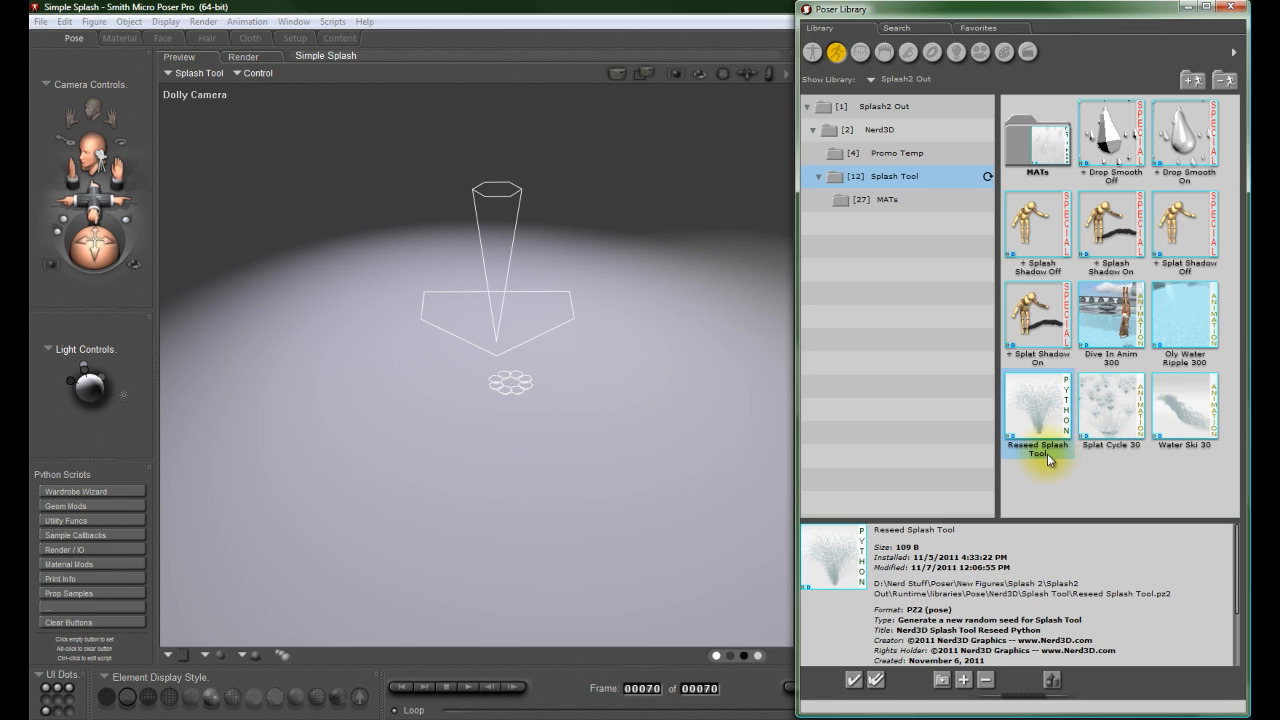
{"action": "left_click", "coordinate": [1110, 140]}
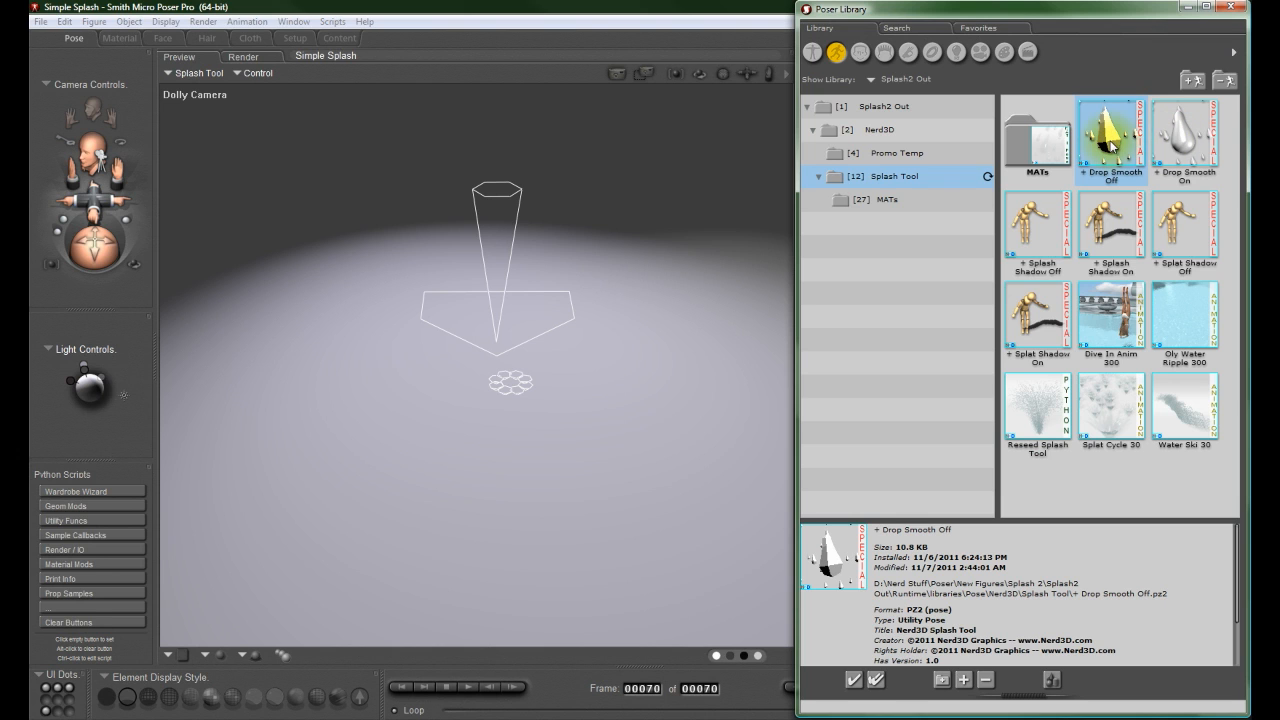
{"action": "left_click", "coordinate": [1035, 232]}
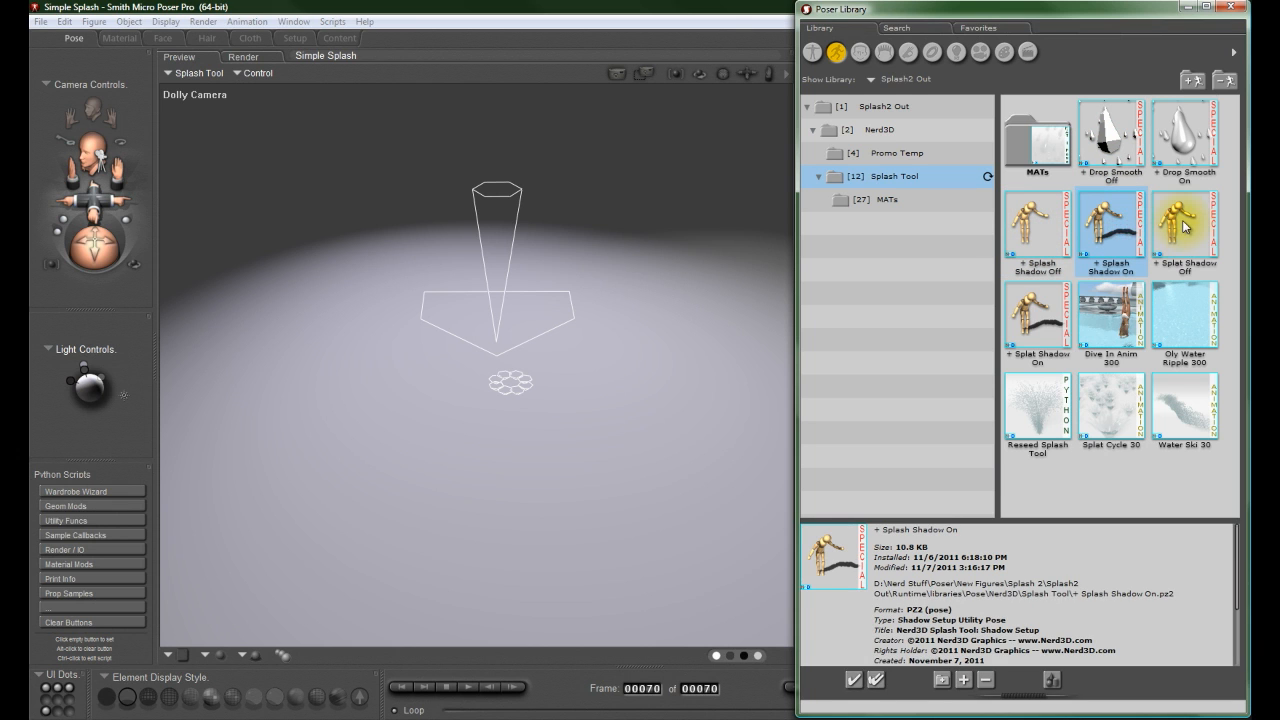
{"action": "left_click", "coordinate": [1048, 297]}
{"action": "left_click", "coordinate": [1105, 330]}
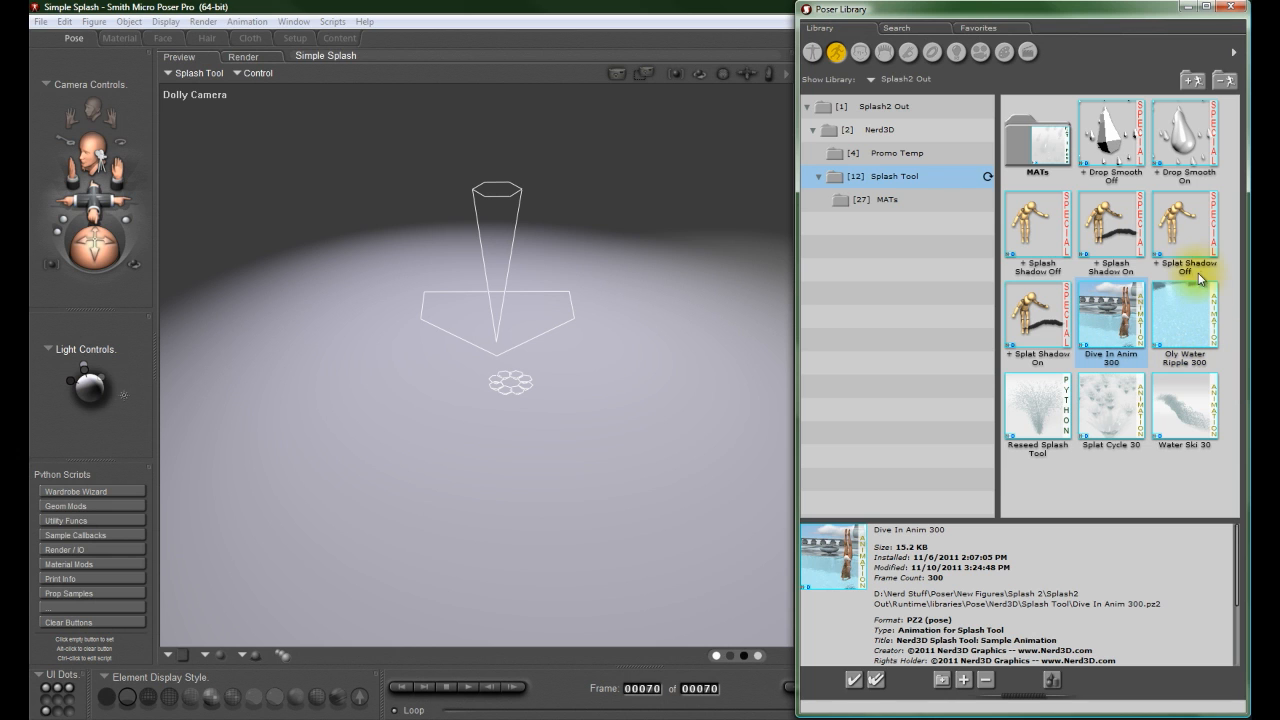
{"action": "left_click", "coordinate": [1182, 362]}
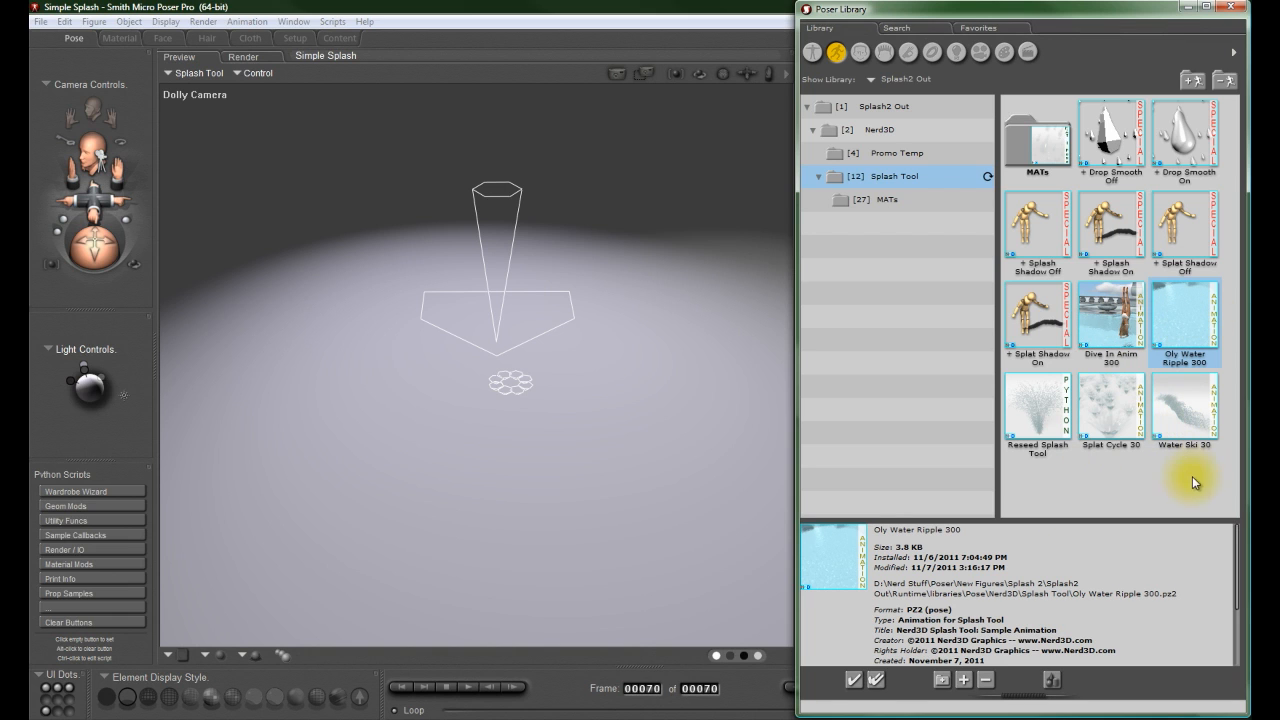
{"action": "left_click", "coordinate": [1090, 413]}
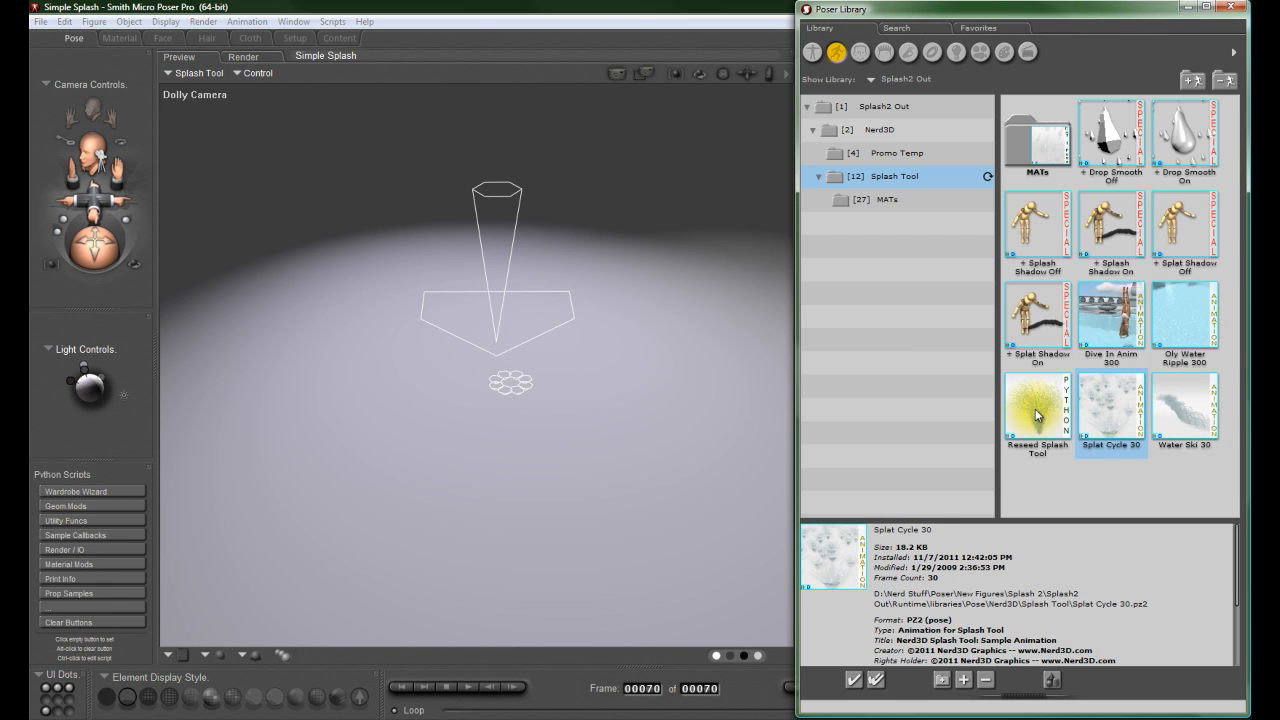
{"action": "left_click", "coordinate": [1191, 406]}
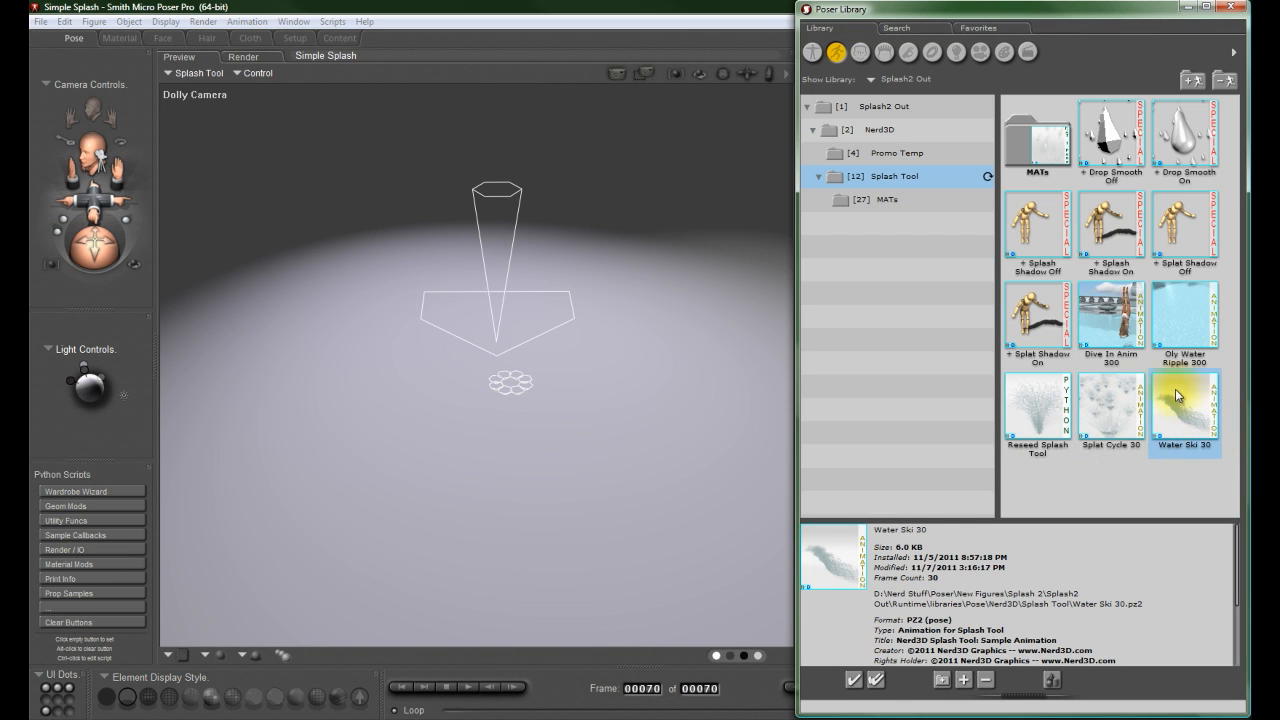
{"action": "left_click", "coordinate": [1238, 10]}
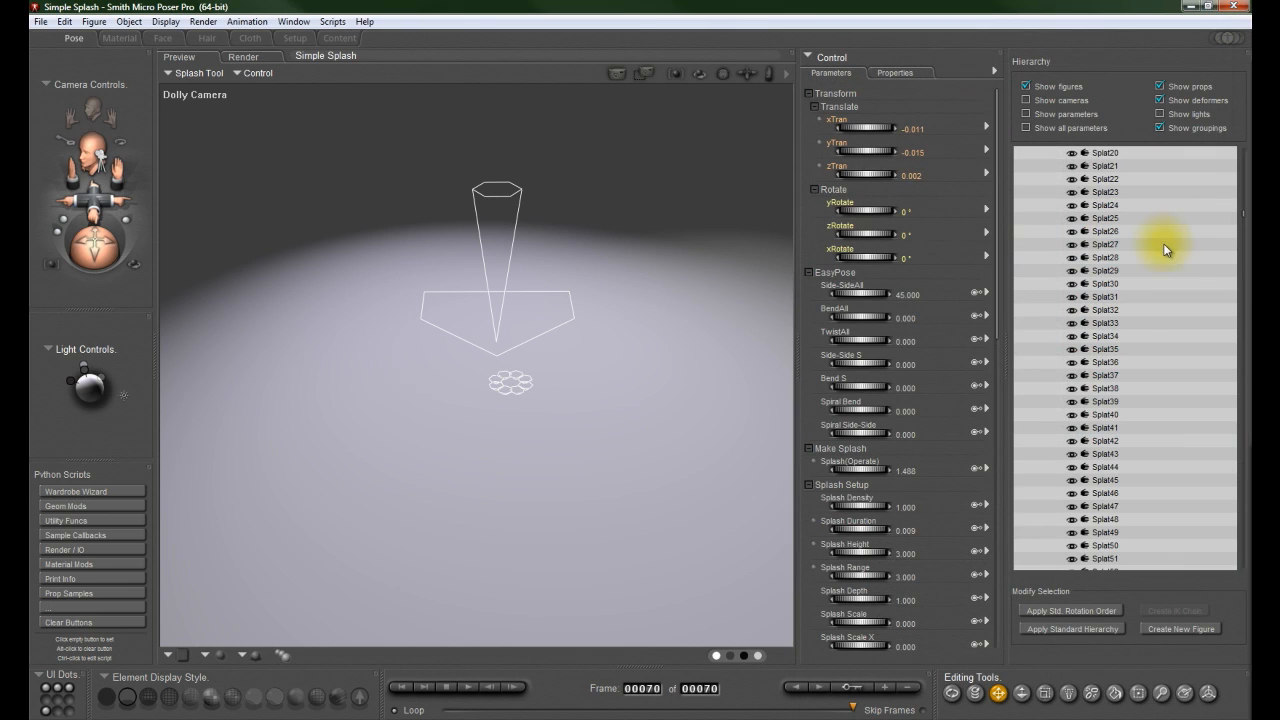